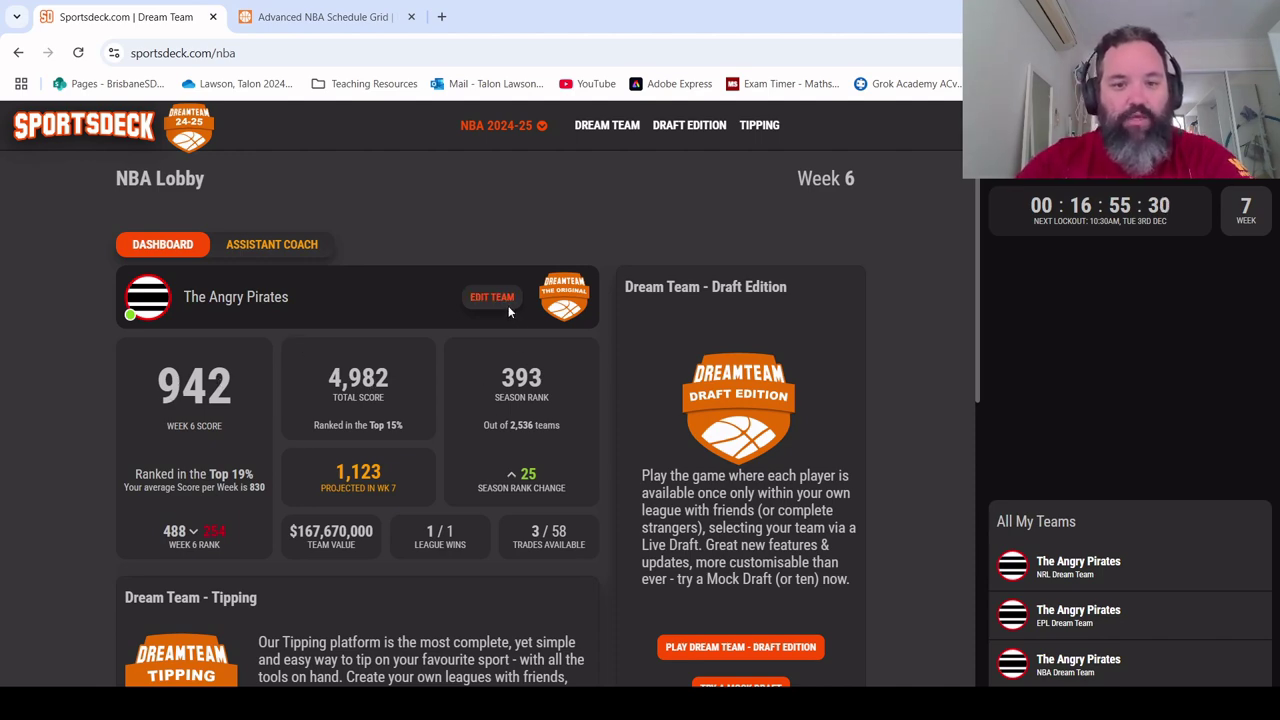
Step: Open The Angry Pirates team and close the Week 6 Congrats popup to view the lineup
{"action": "left_click", "coordinate": [476, 292]}
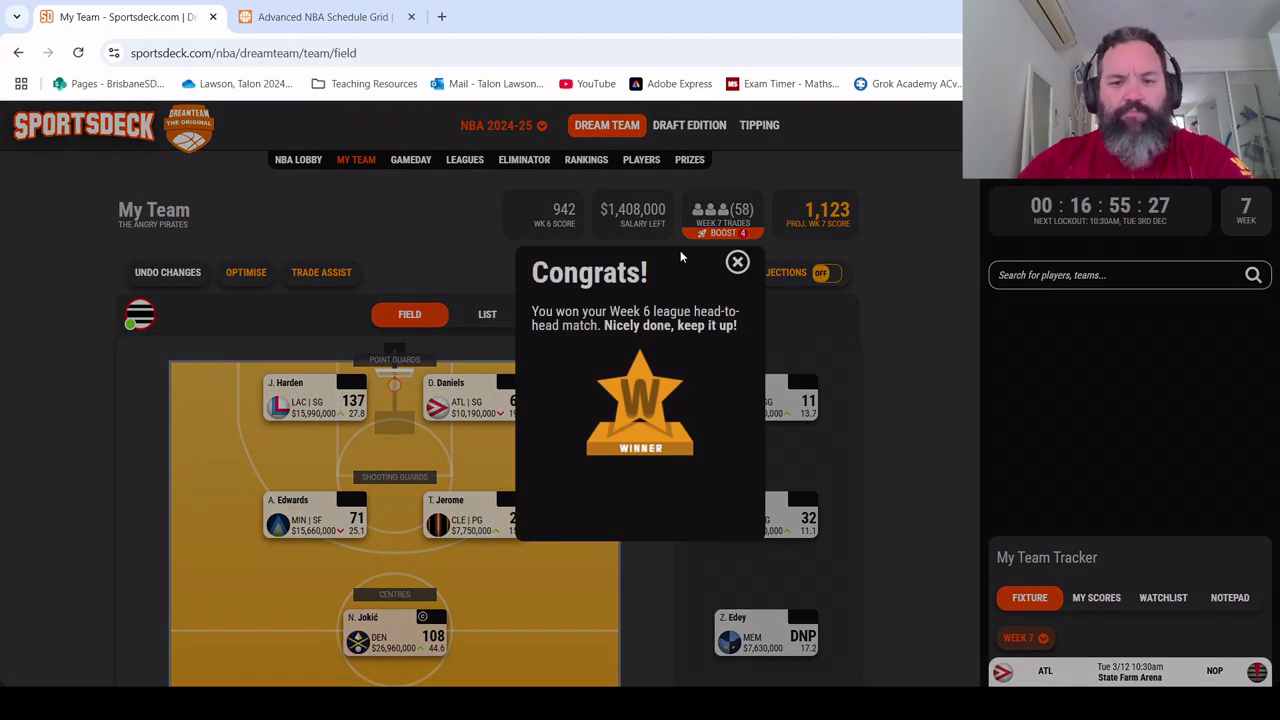
{"action": "left_click", "coordinate": [737, 262]}
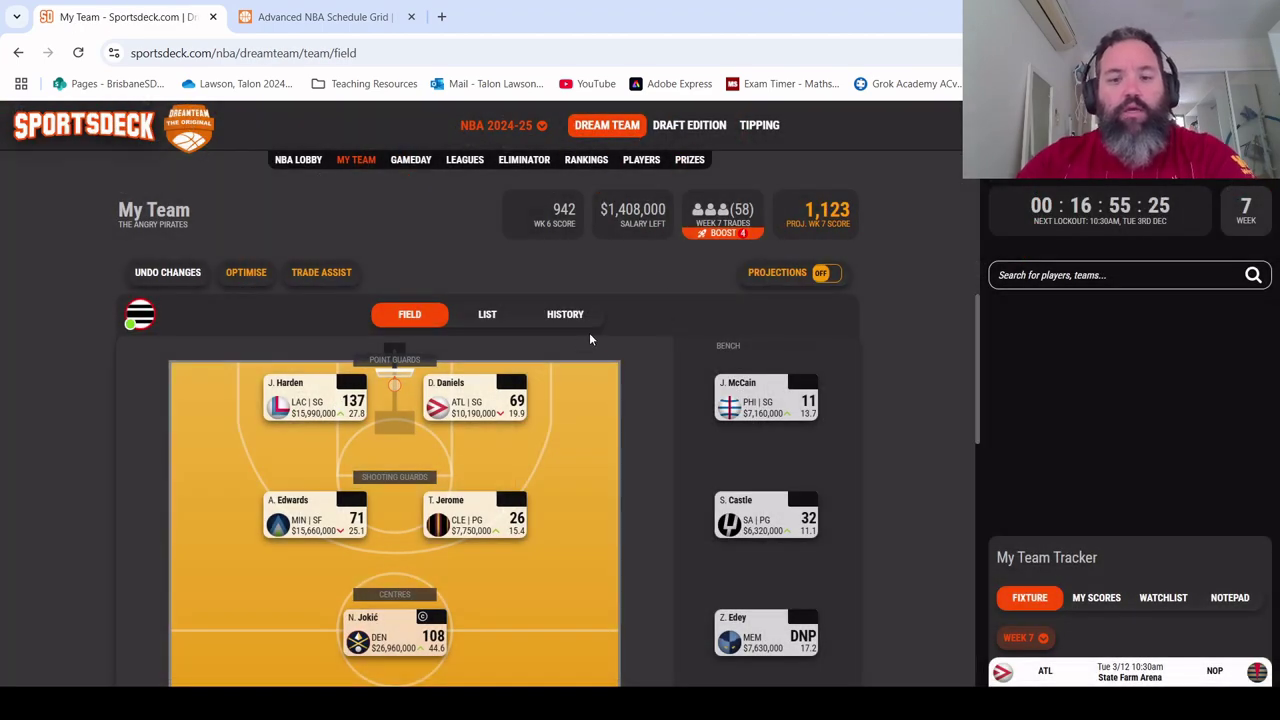
{"action": "mouse_move", "coordinate": [318, 405]}
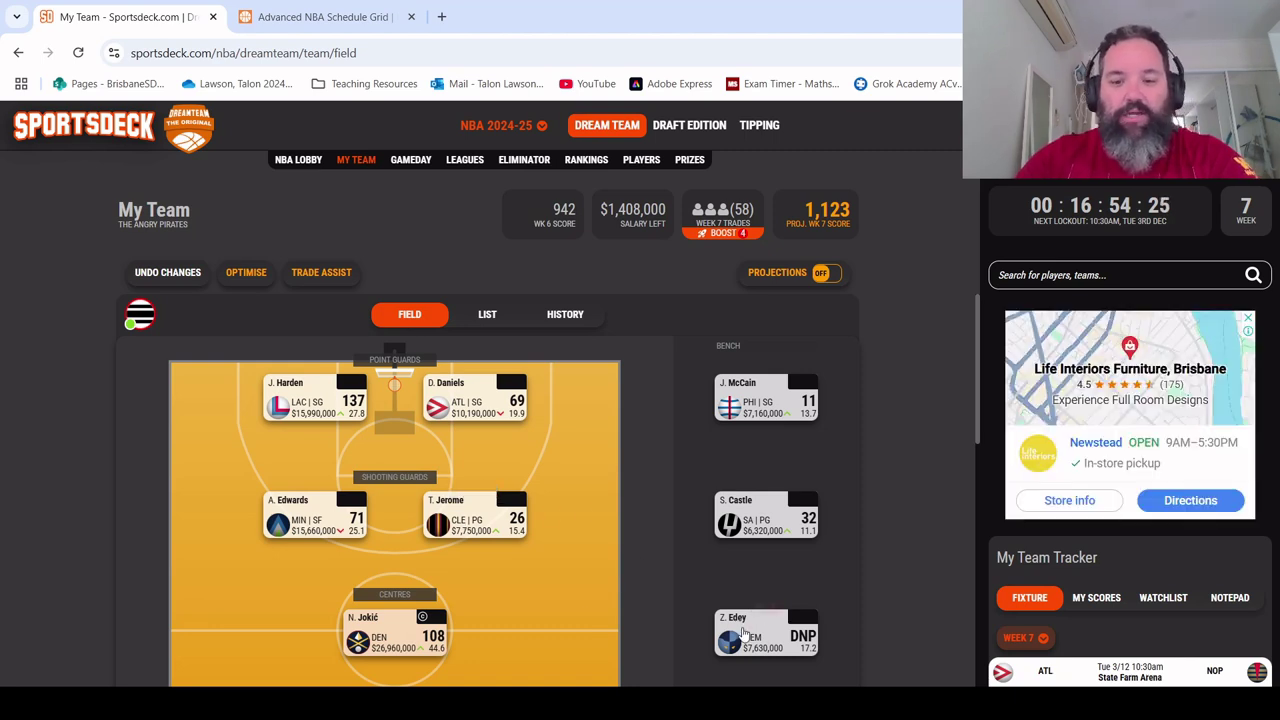
Step: Open Gameday to see the Week 7 match-up of The Angry Pirates versus Beastiano
{"action": "scroll", "coordinate": [669, 594], "scroll_direction": "down", "scroll_amount": 3}
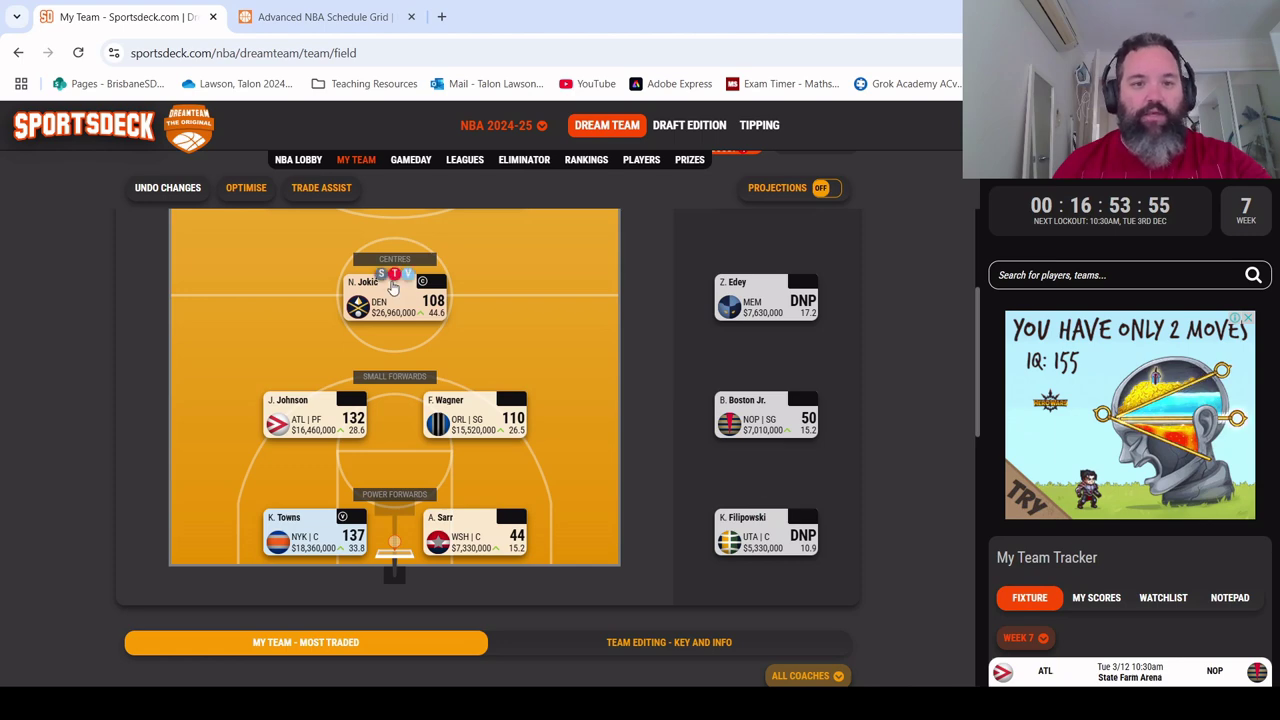
{"action": "left_click", "coordinate": [412, 160]}
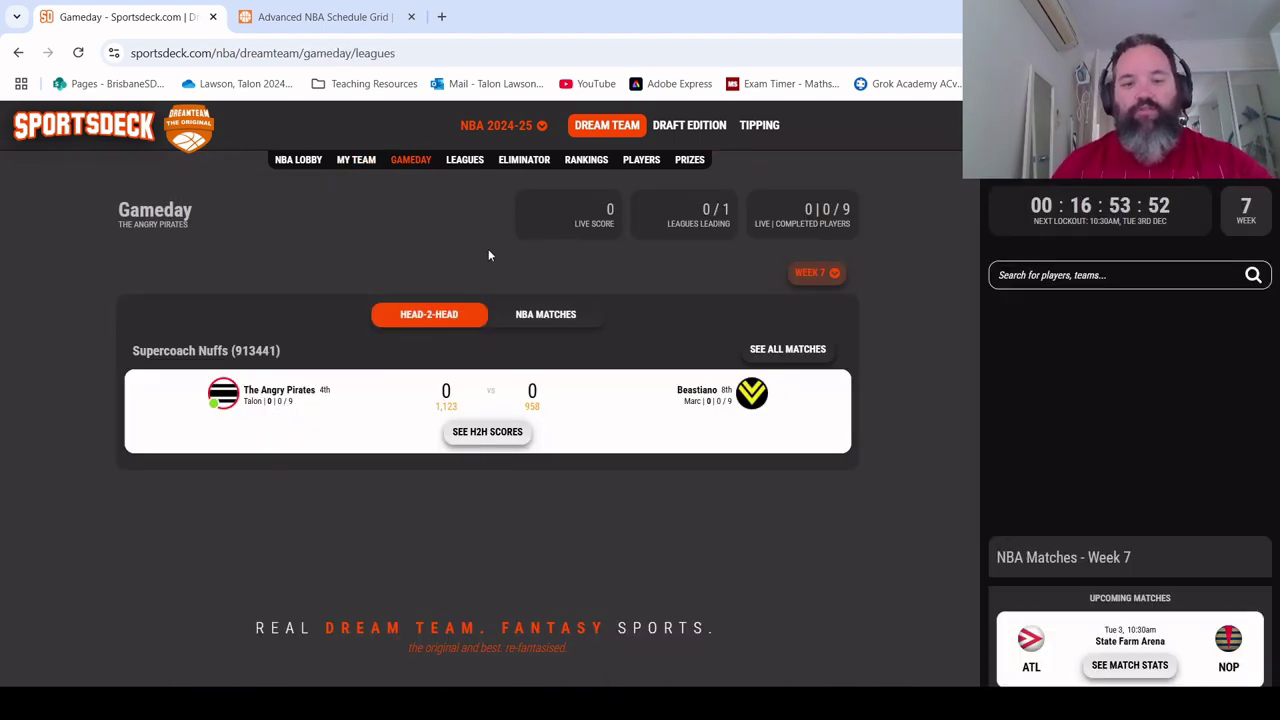
Step: Switch Gameday to Week 6 and show The Angry Pirates' head-to-head player scores
{"action": "left_click", "coordinate": [830, 276]}
{"action": "left_click", "coordinate": [822, 333]}
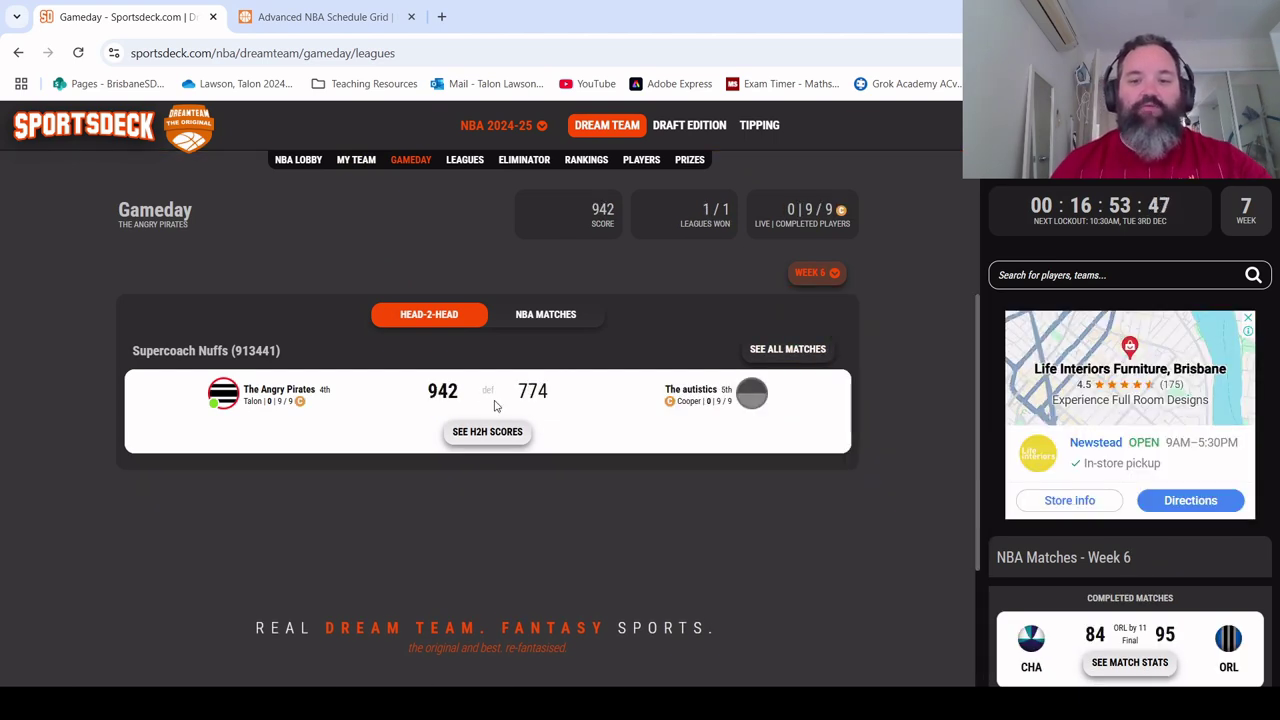
{"action": "left_click", "coordinate": [512, 428]}
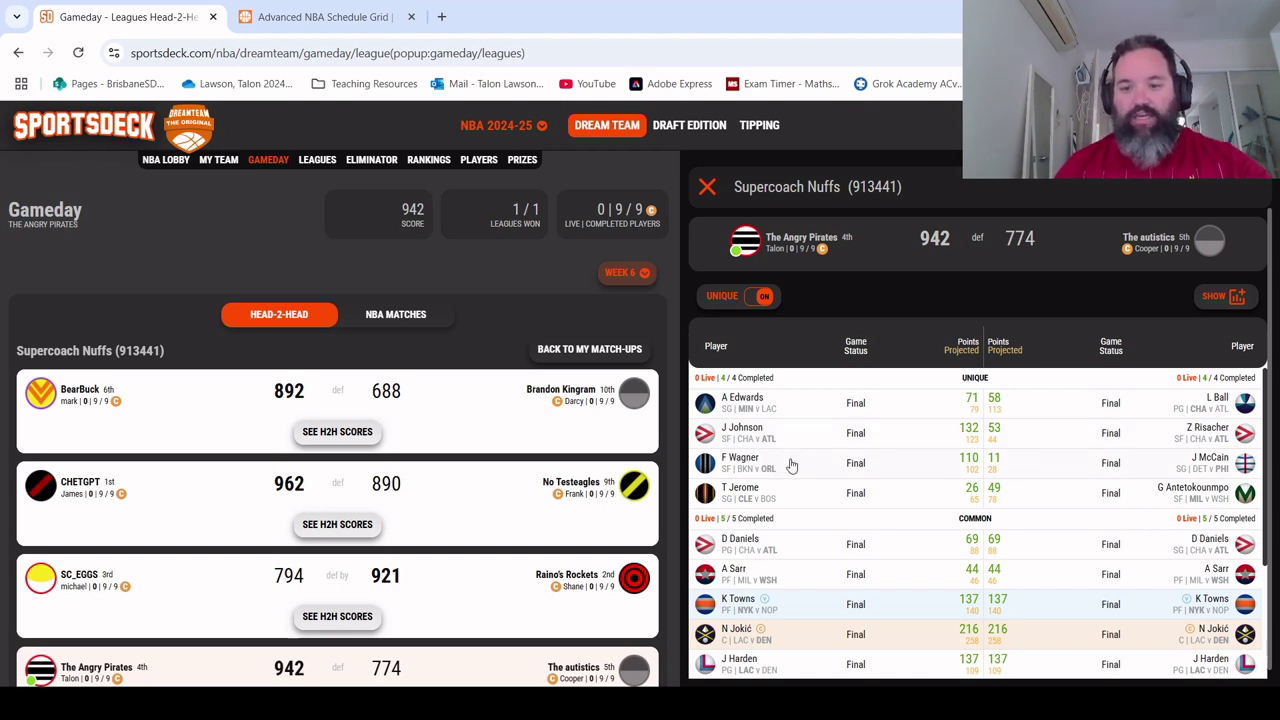
Step: Check the LaMelo Ball and Zaccharie Risacher player profiles
{"action": "left_click", "coordinate": [1231, 407]}
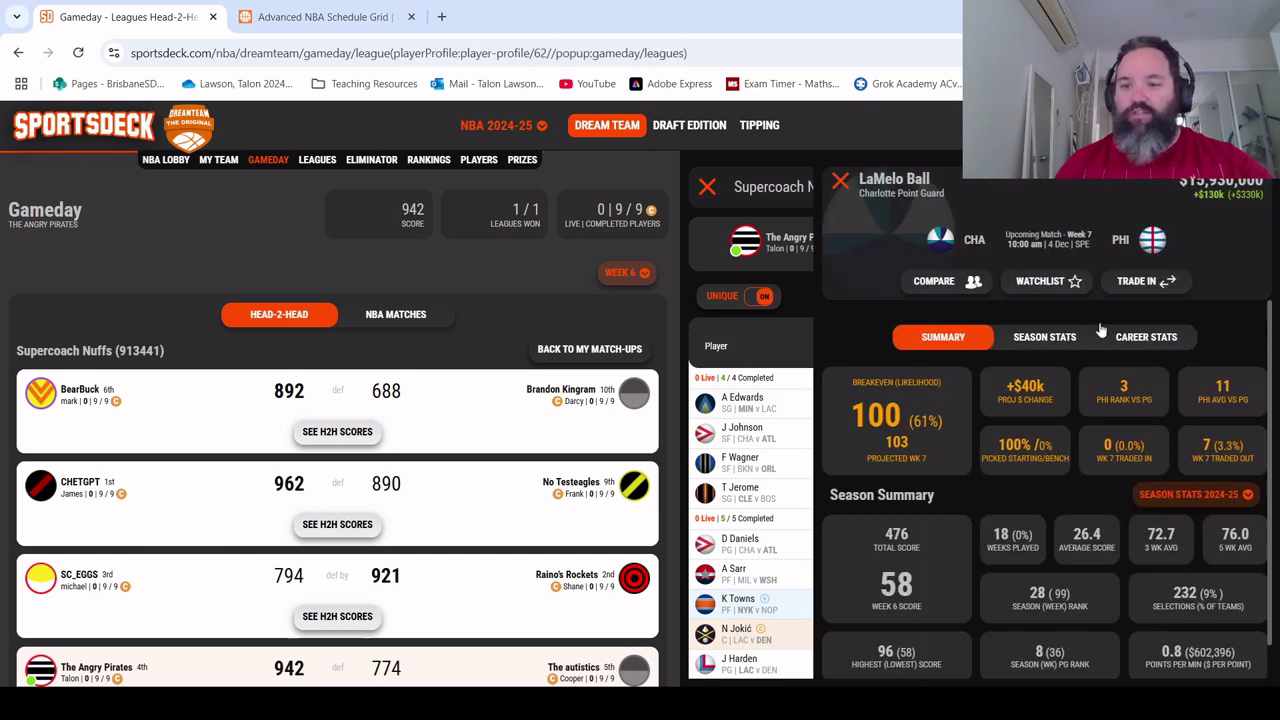
{"action": "left_click", "coordinate": [841, 182]}
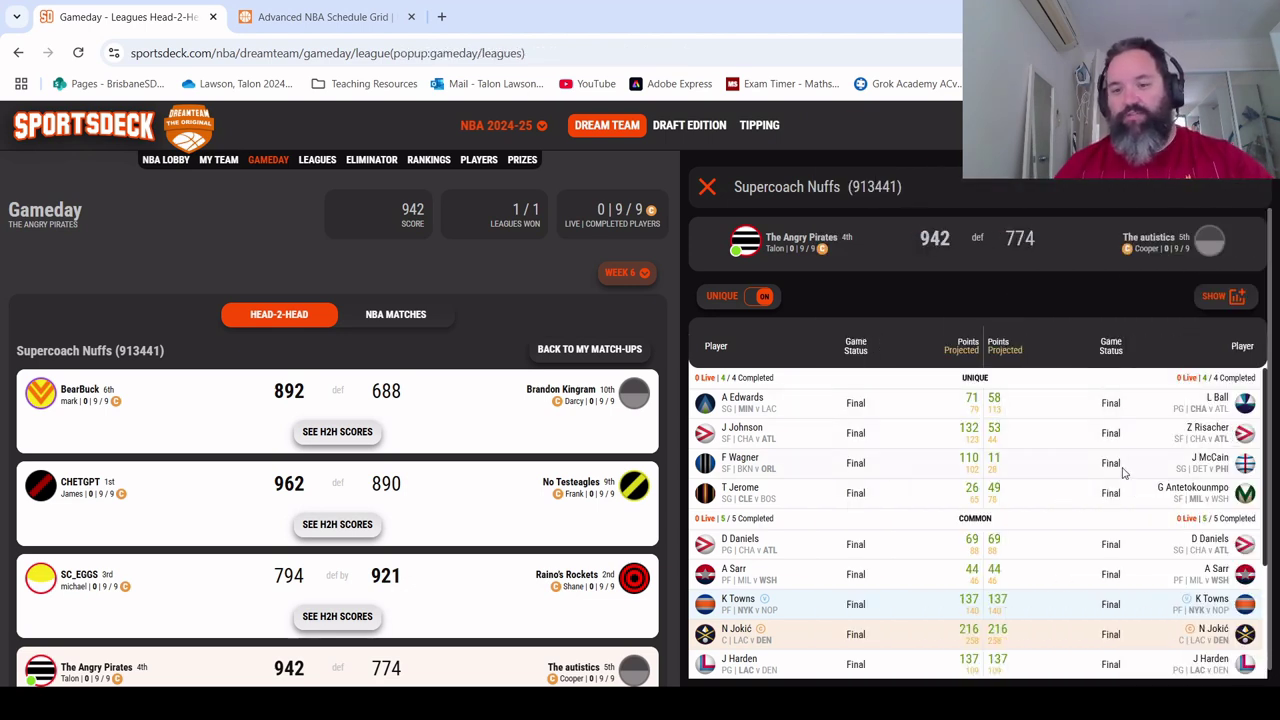
{"action": "left_click", "coordinate": [1203, 434]}
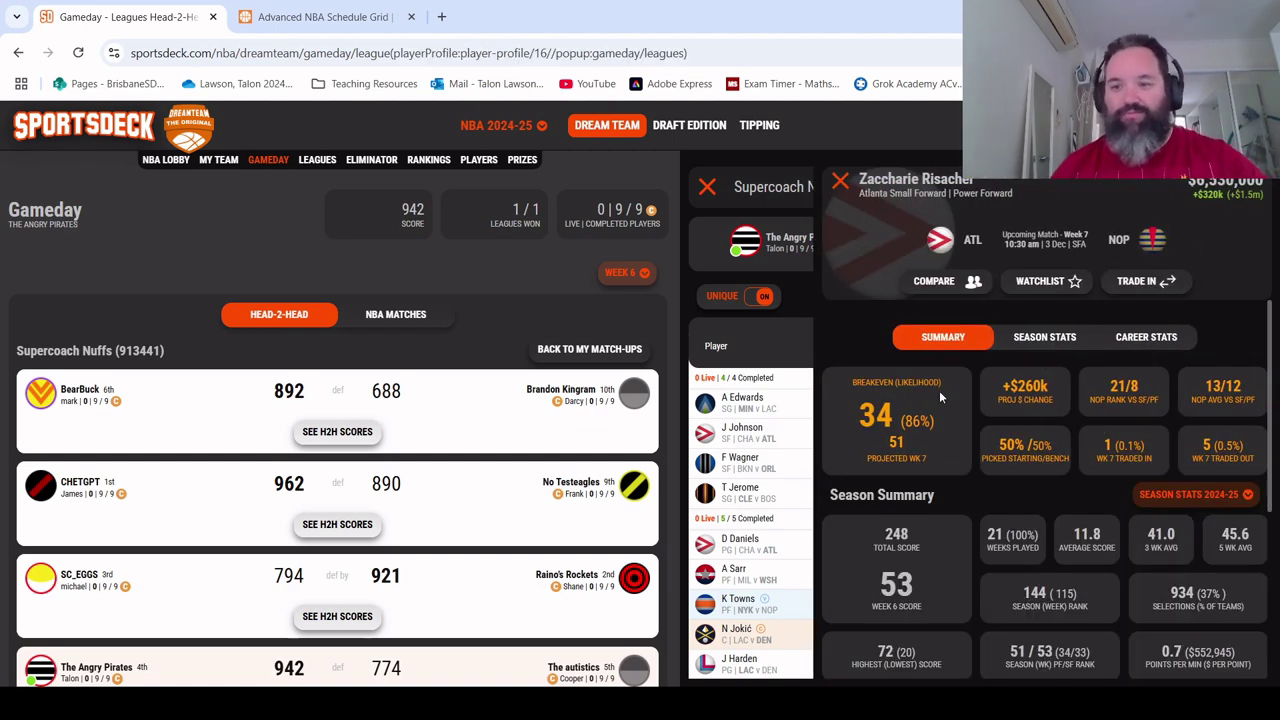
{"action": "left_click", "coordinate": [841, 183]}
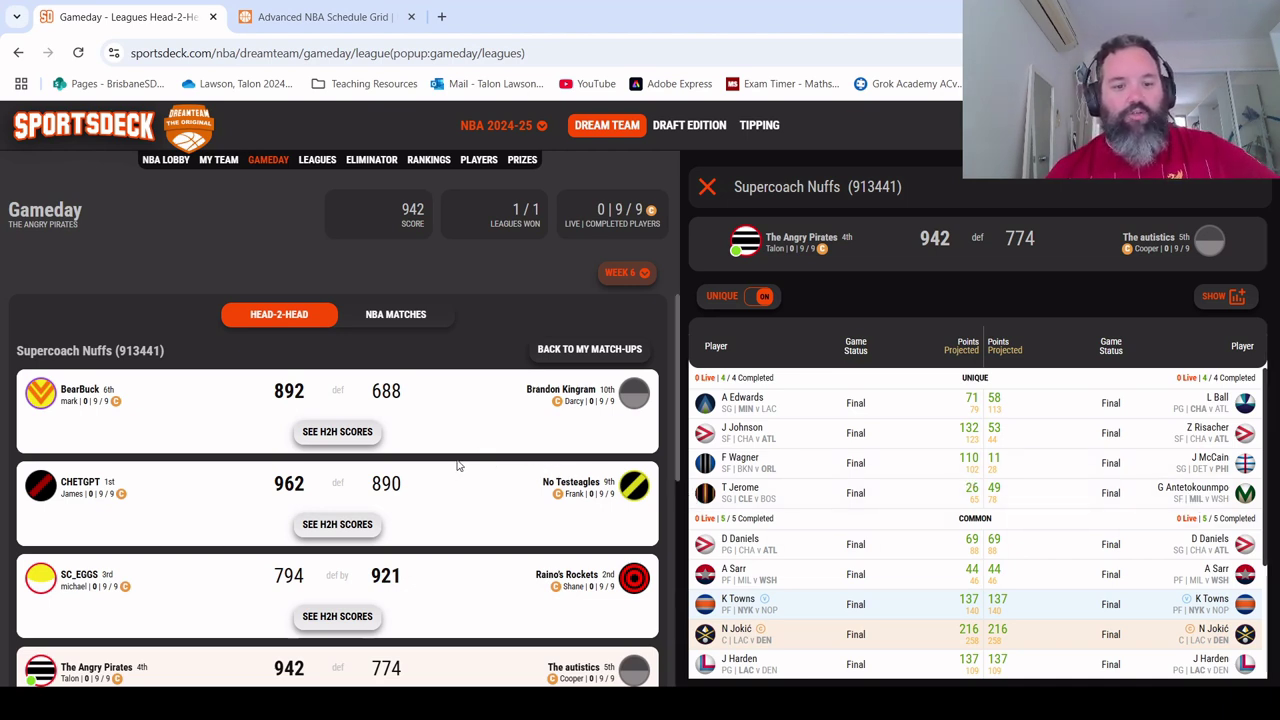
{"action": "scroll", "coordinate": [235, 500], "scroll_direction": "down", "scroll_amount": 2}
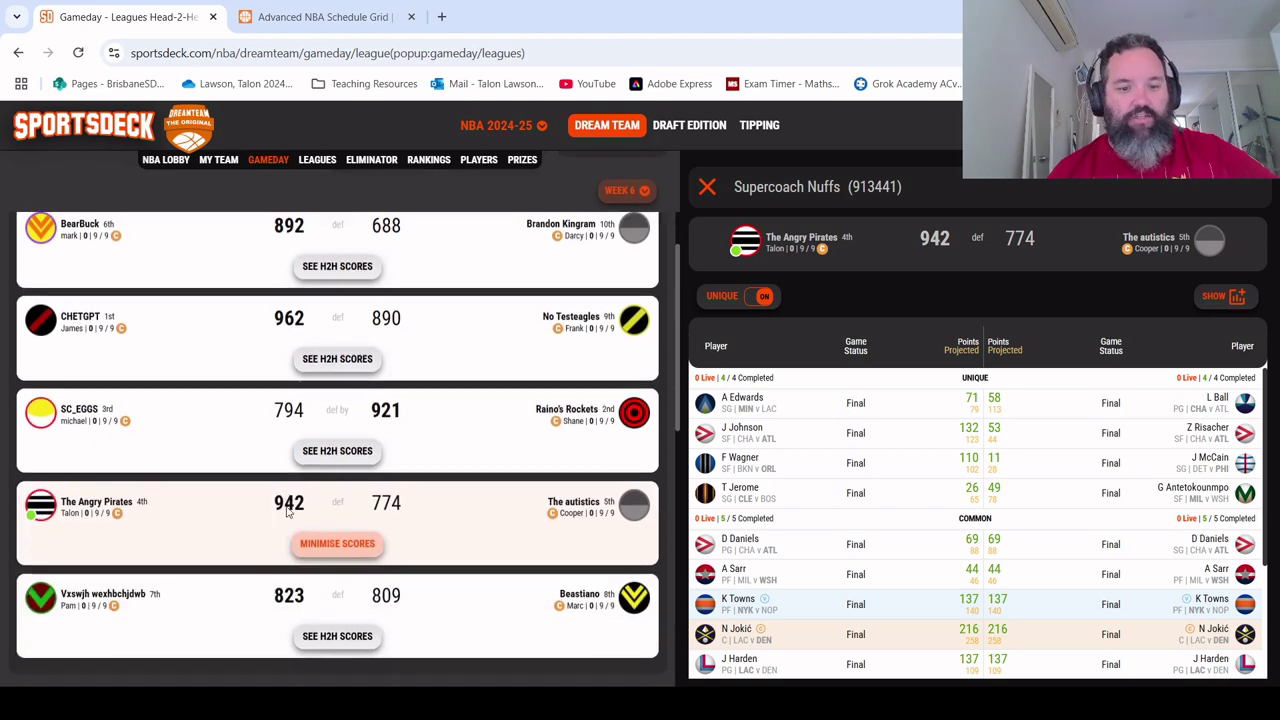
Step: Show CHETGPT versus No Testeagles head-to-head scores and check Tyler Herro's and Dalton Knecht's profiles
{"action": "left_click", "coordinate": [365, 361]}
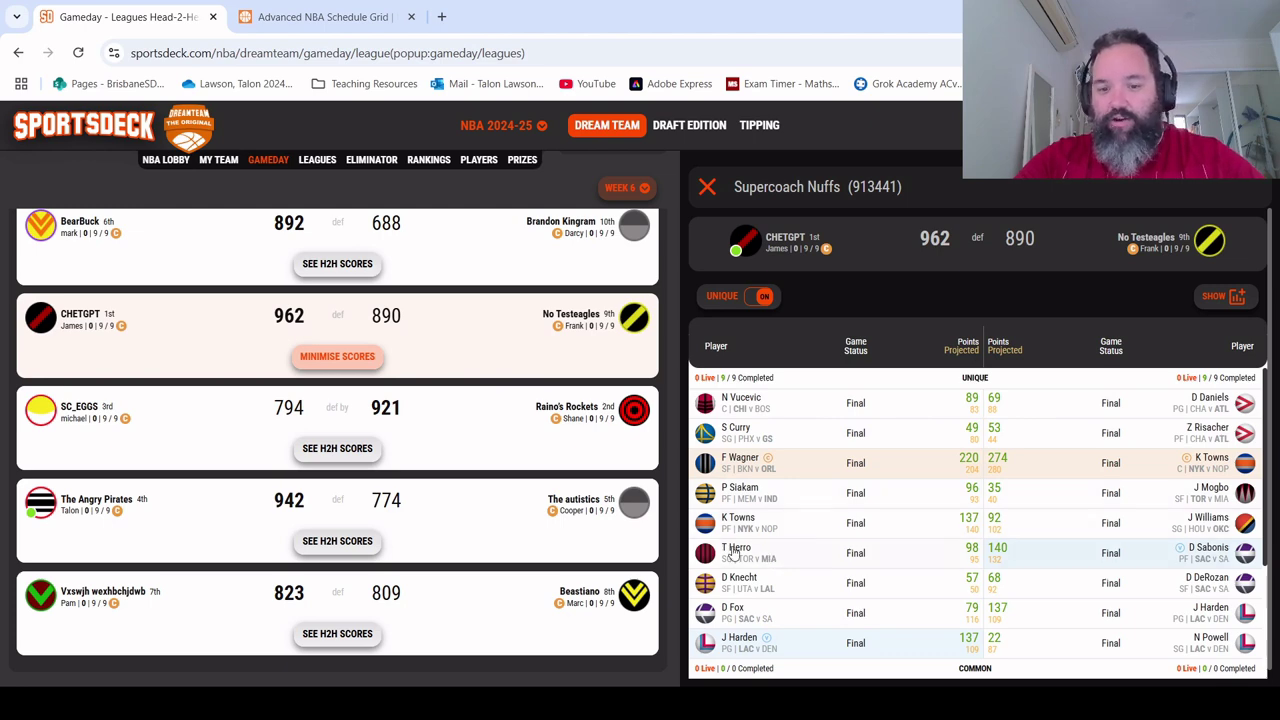
{"action": "left_click", "coordinate": [811, 556]}
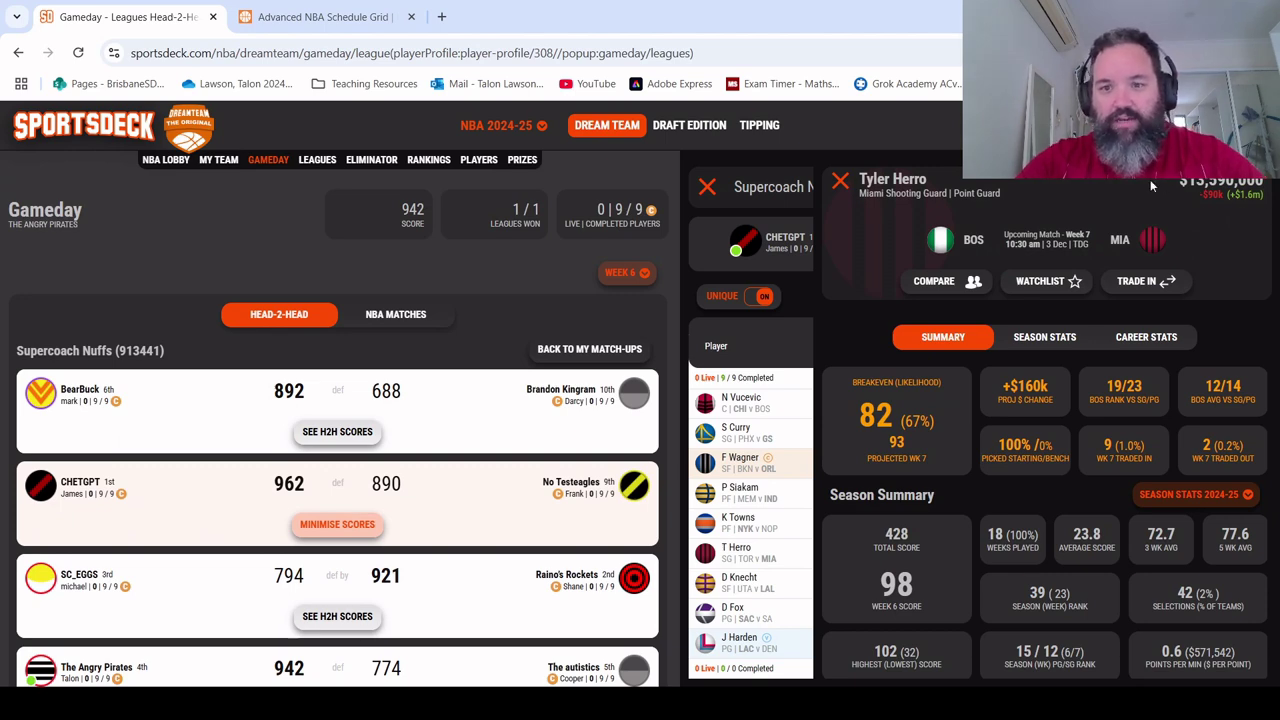
{"action": "left_click", "coordinate": [840, 182]}
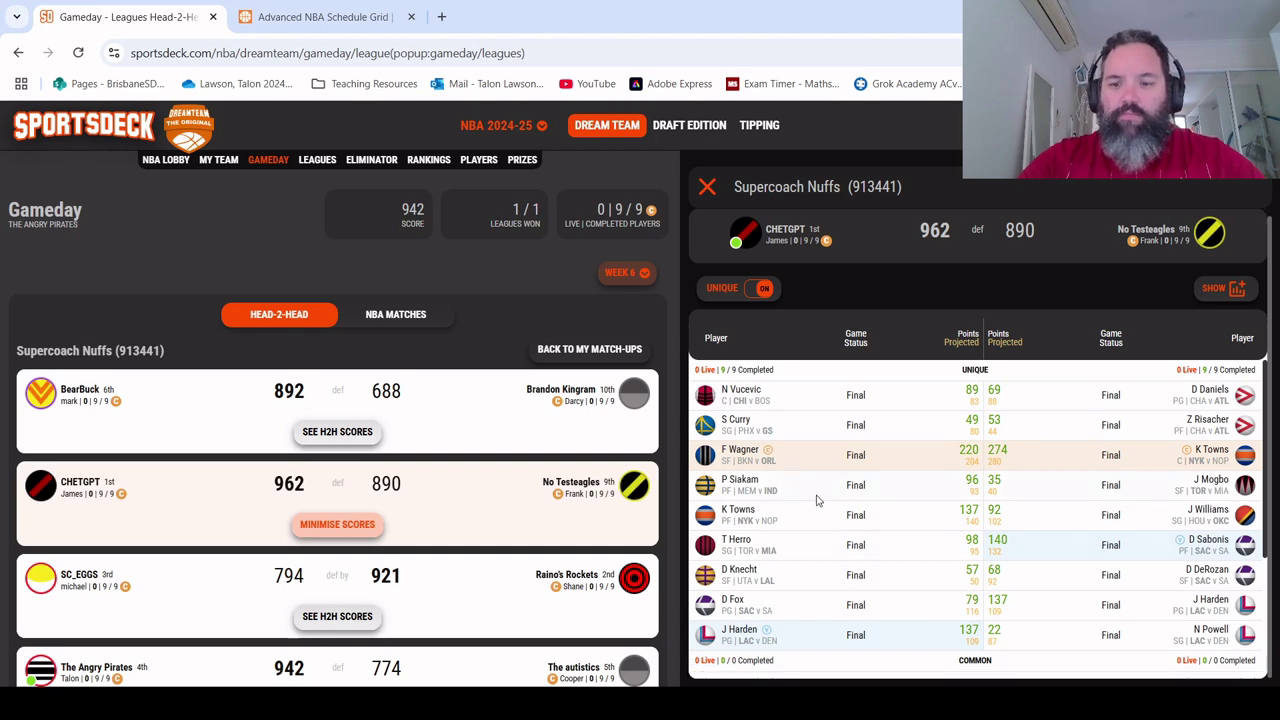
{"action": "left_click", "coordinate": [741, 572]}
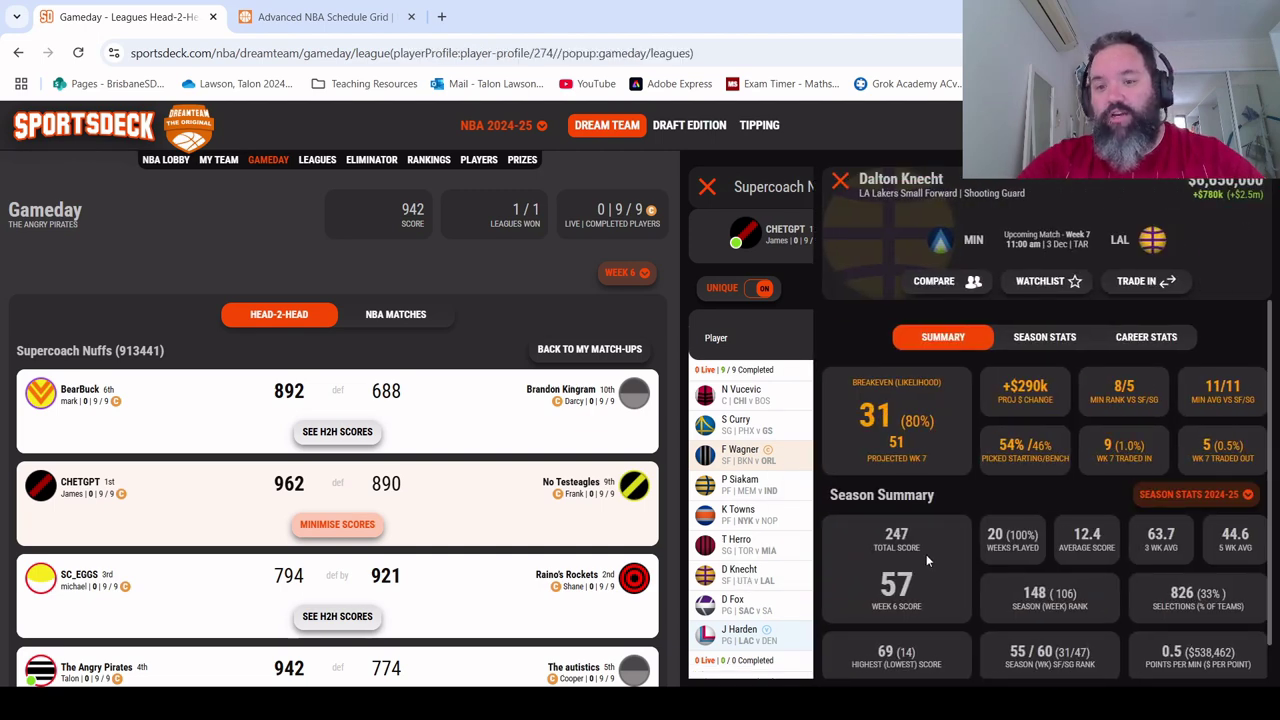
{"action": "left_click", "coordinate": [840, 181]}
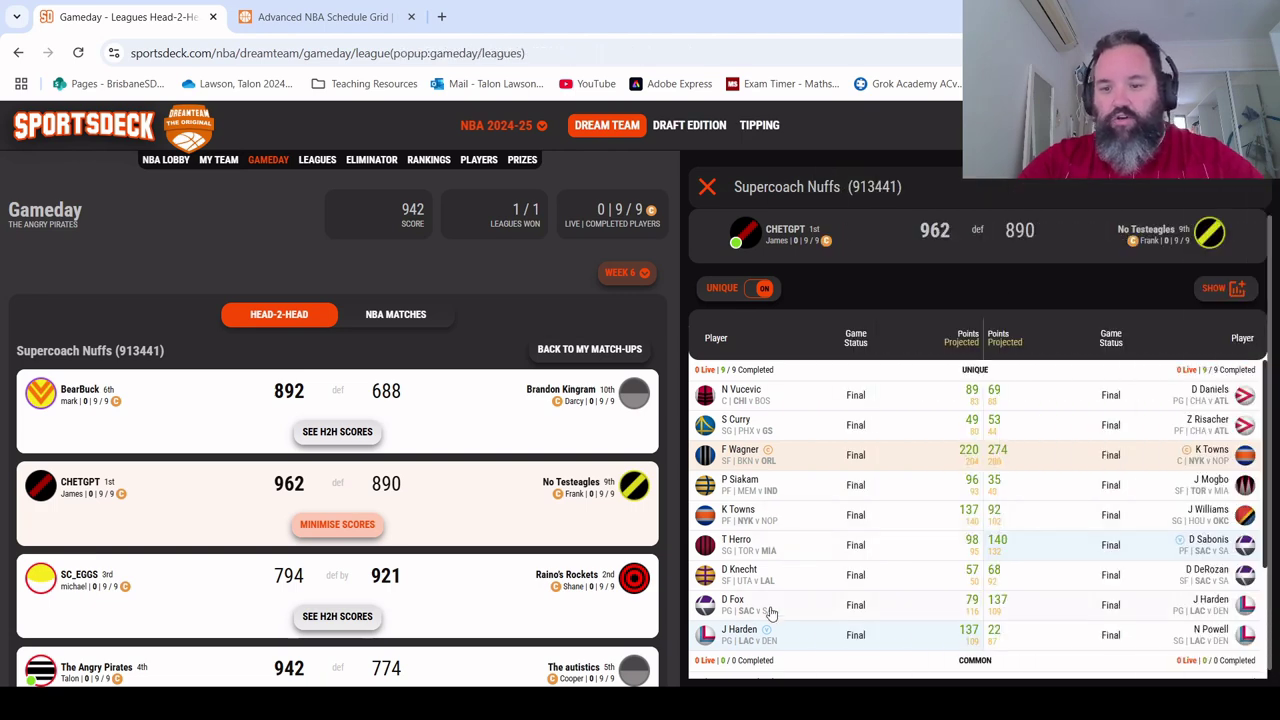
Step: Scroll through the match-up table, then go to the Players research list
{"action": "scroll", "coordinate": [824, 436], "scroll_direction": "down", "scroll_amount": 2}
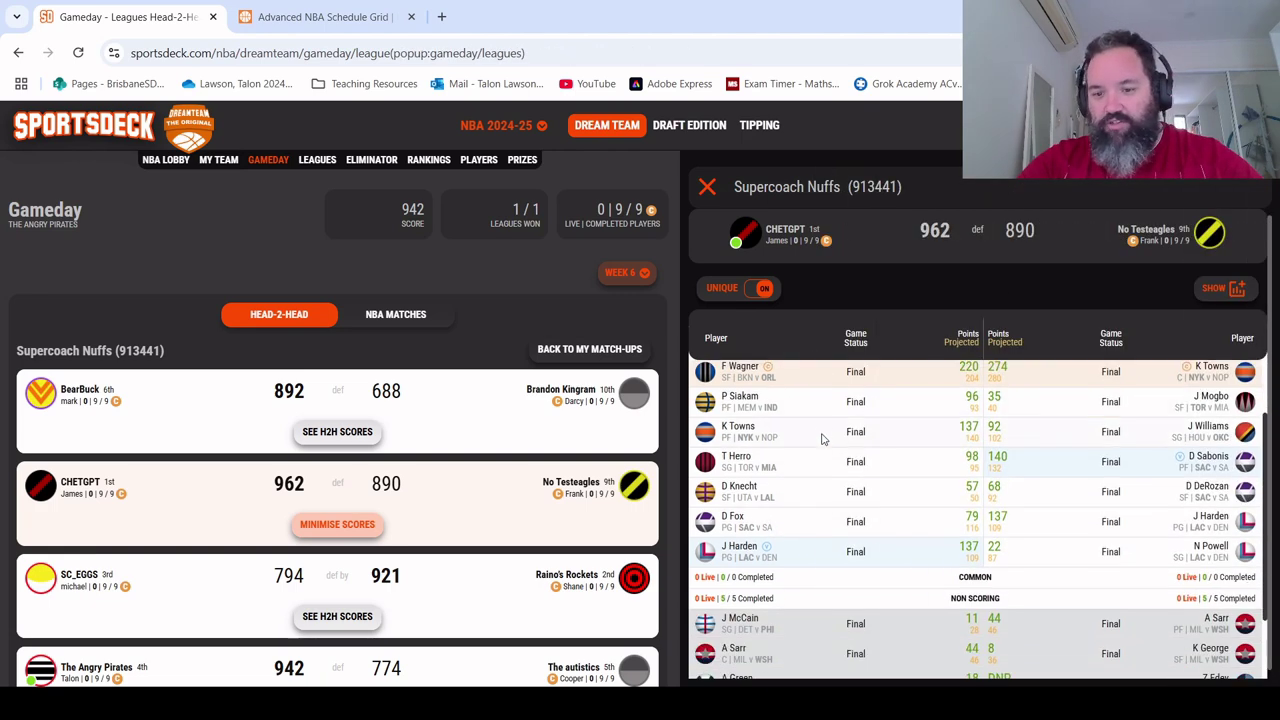
{"action": "scroll", "coordinate": [822, 438], "scroll_direction": "down", "scroll_amount": 3}
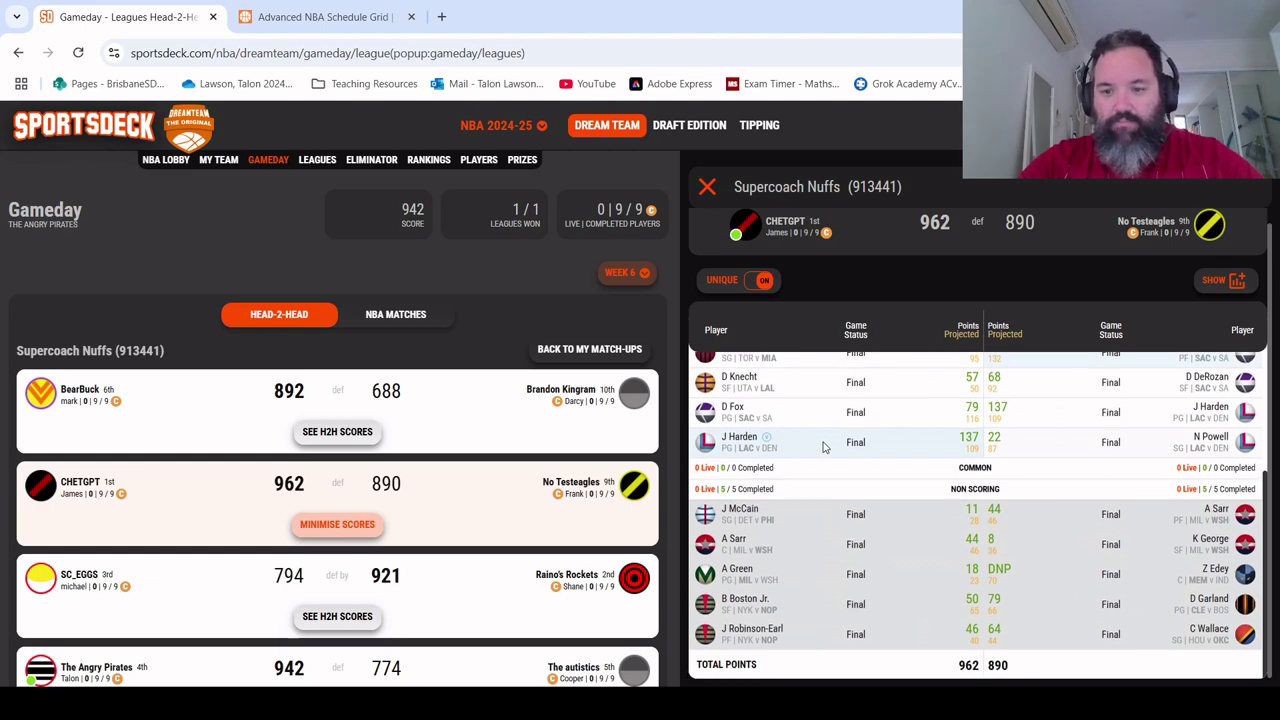
{"action": "scroll", "coordinate": [824, 447], "scroll_direction": "up", "scroll_amount": 4}
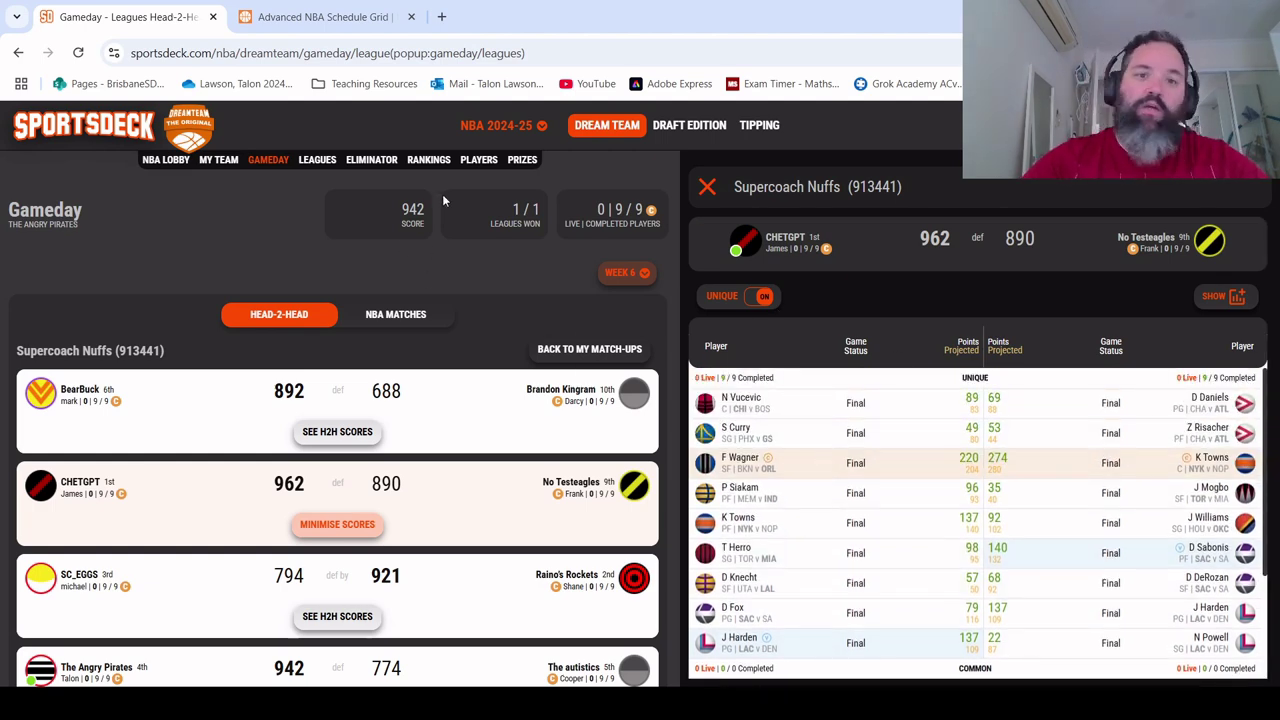
{"action": "left_click", "coordinate": [478, 160]}
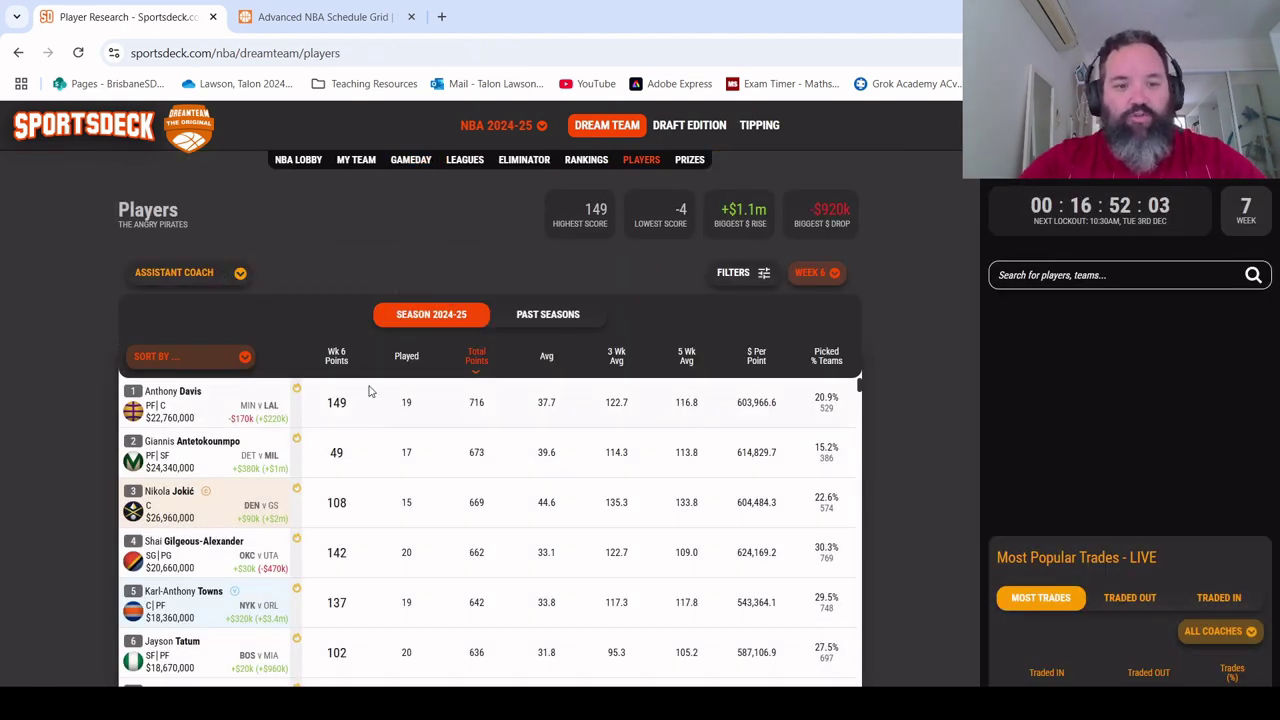
Step: Rank players by Wk 6 Points and scroll down through the top scorers
{"action": "left_click", "coordinate": [342, 364]}
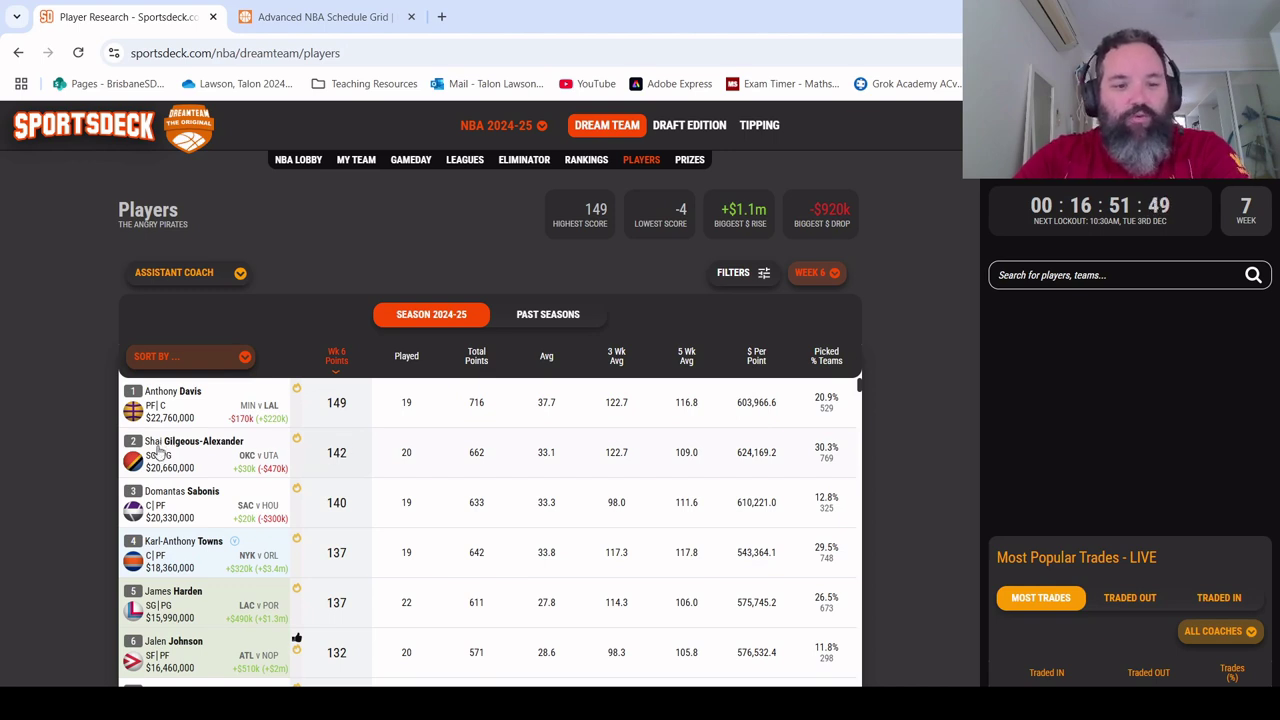
{"action": "mouse_move", "coordinate": [341, 512]}
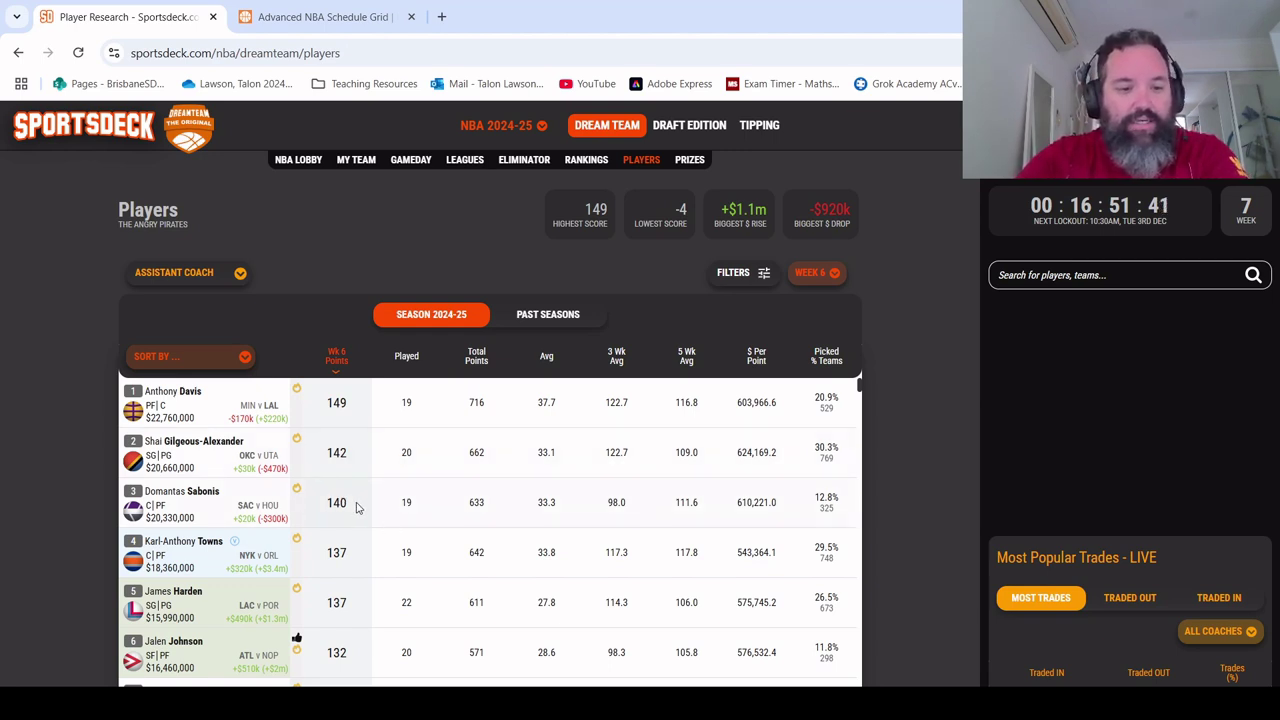
{"action": "scroll", "coordinate": [355, 505], "scroll_direction": "down", "scroll_amount": 2}
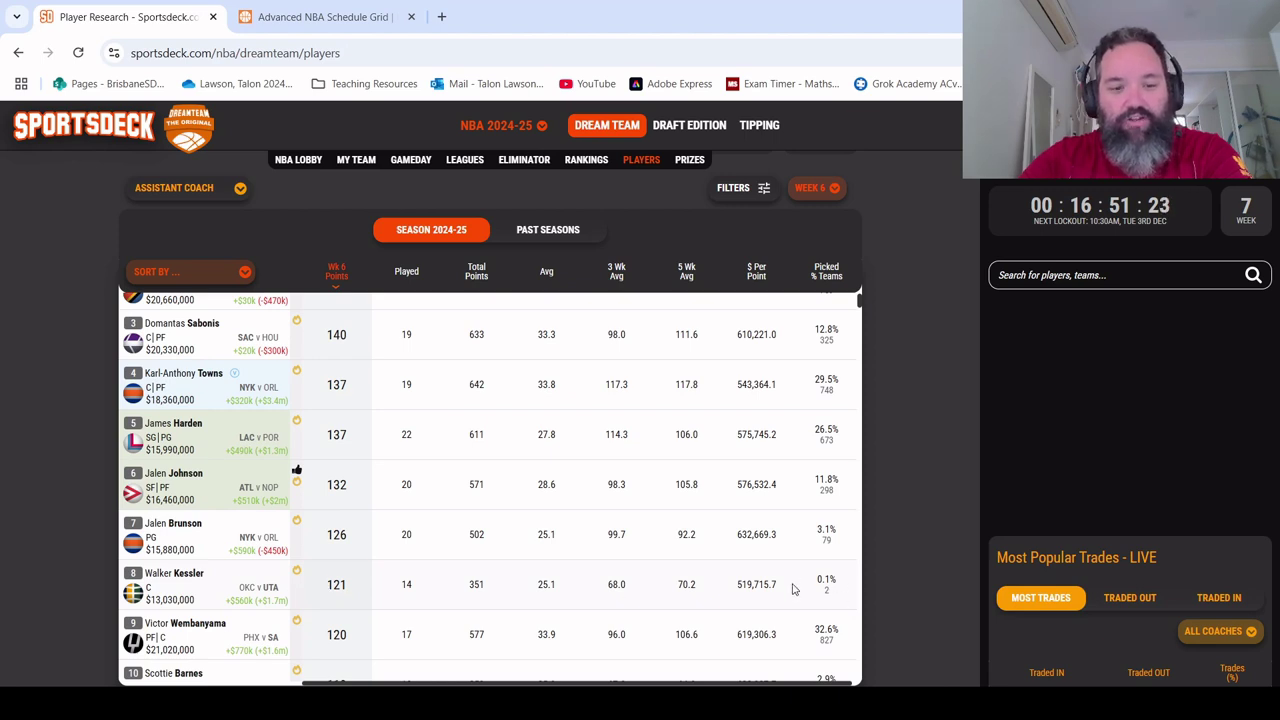
{"action": "scroll", "coordinate": [392, 564], "scroll_direction": "down", "scroll_amount": 1}
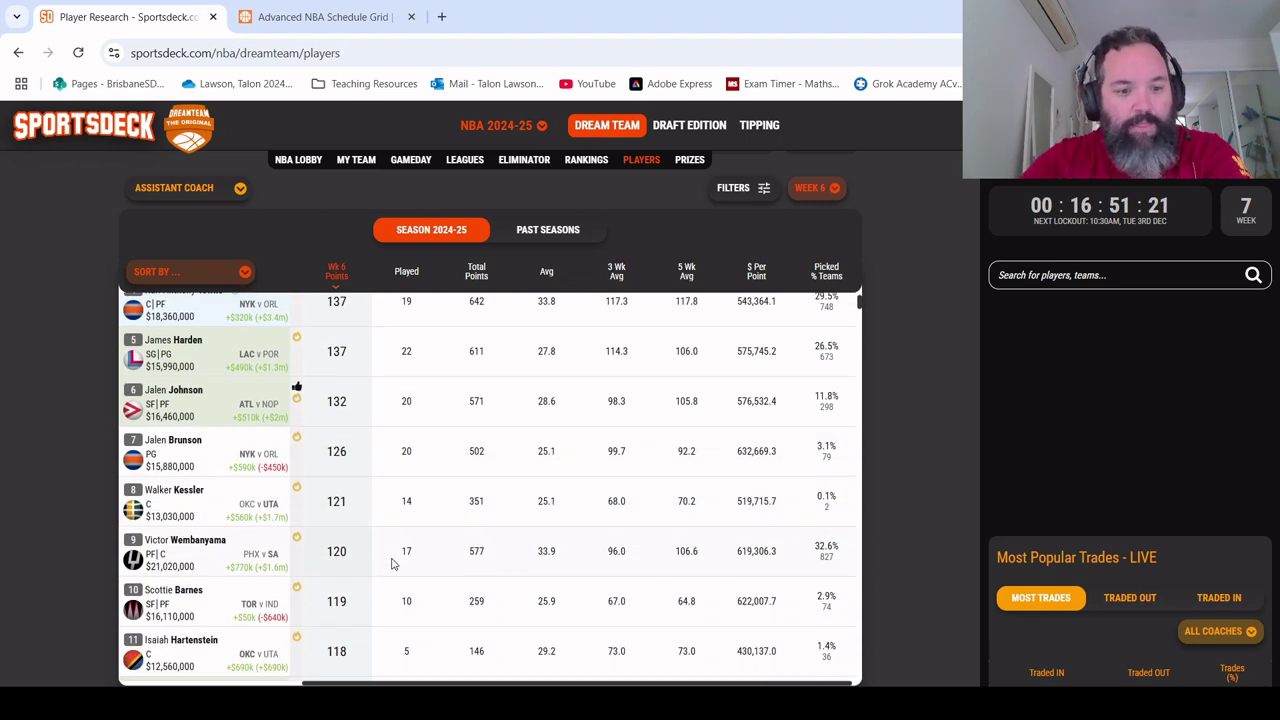
{"action": "scroll", "coordinate": [333, 516], "scroll_direction": "down", "scroll_amount": 2}
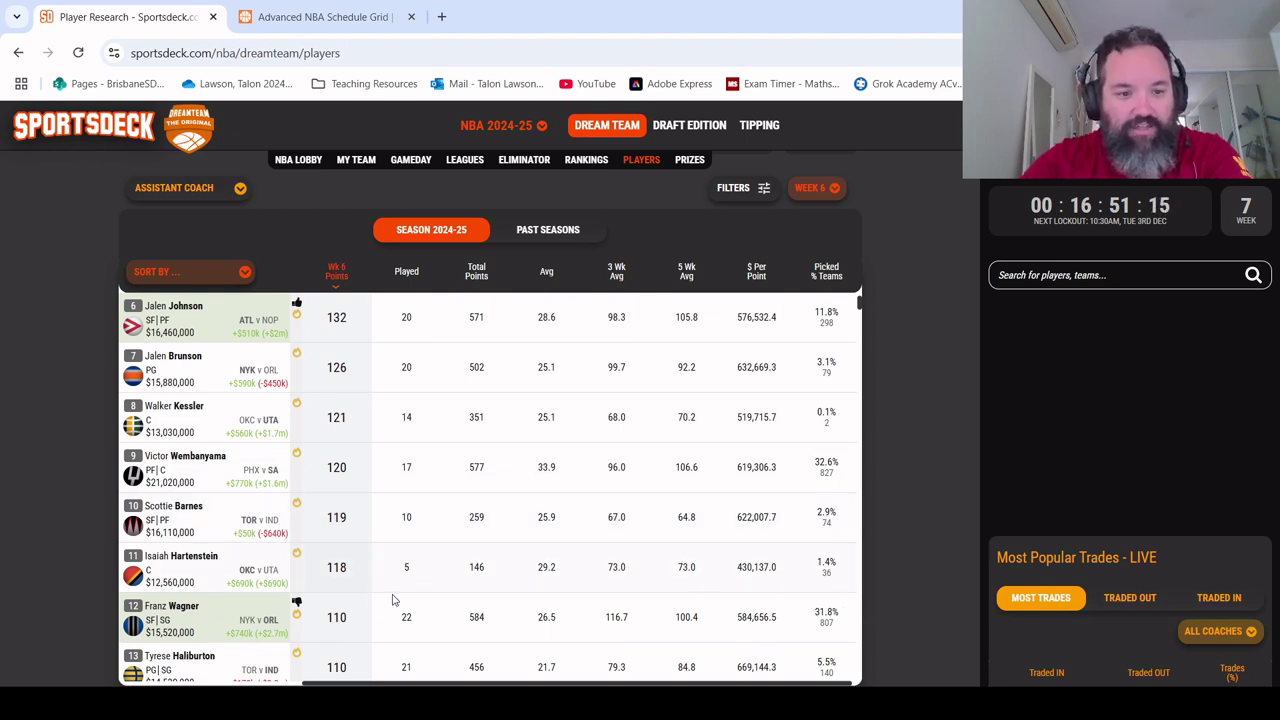
{"action": "scroll", "coordinate": [333, 550], "scroll_direction": "down", "scroll_amount": 1}
{"action": "scroll", "coordinate": [333, 550], "scroll_direction": "down", "scroll_amount": 5}
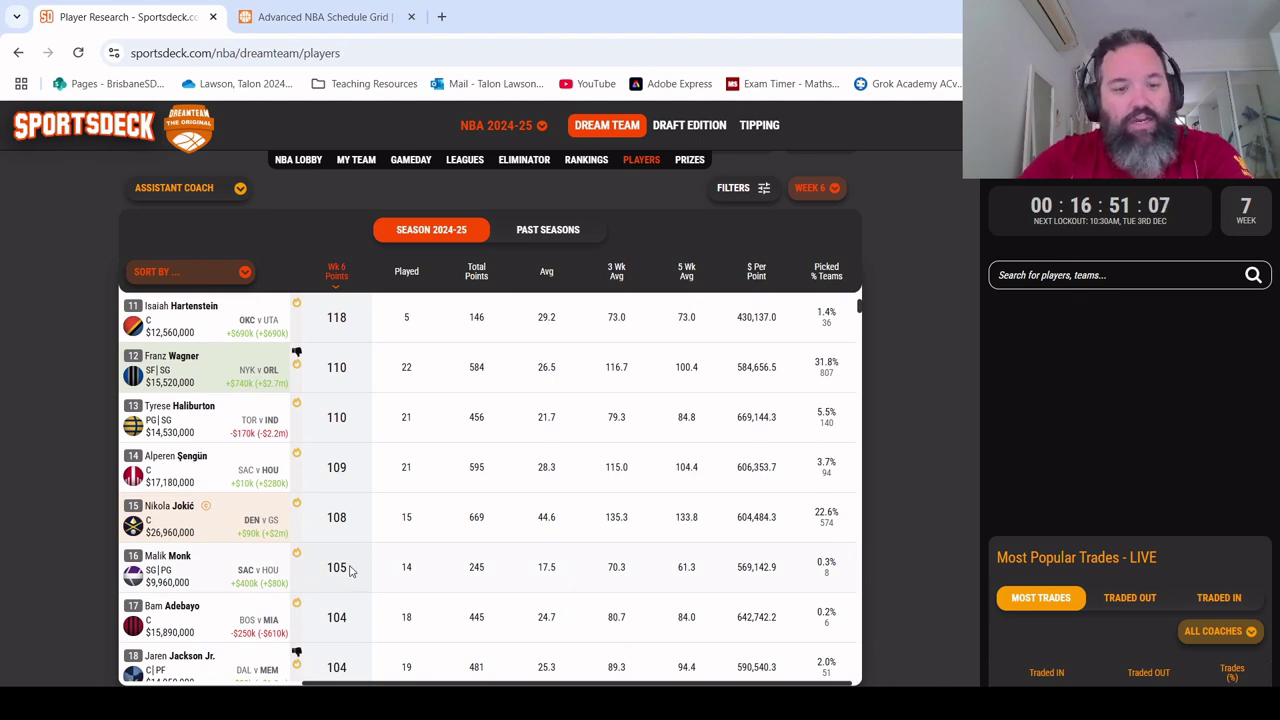
{"action": "left_click", "coordinate": [166, 562]}
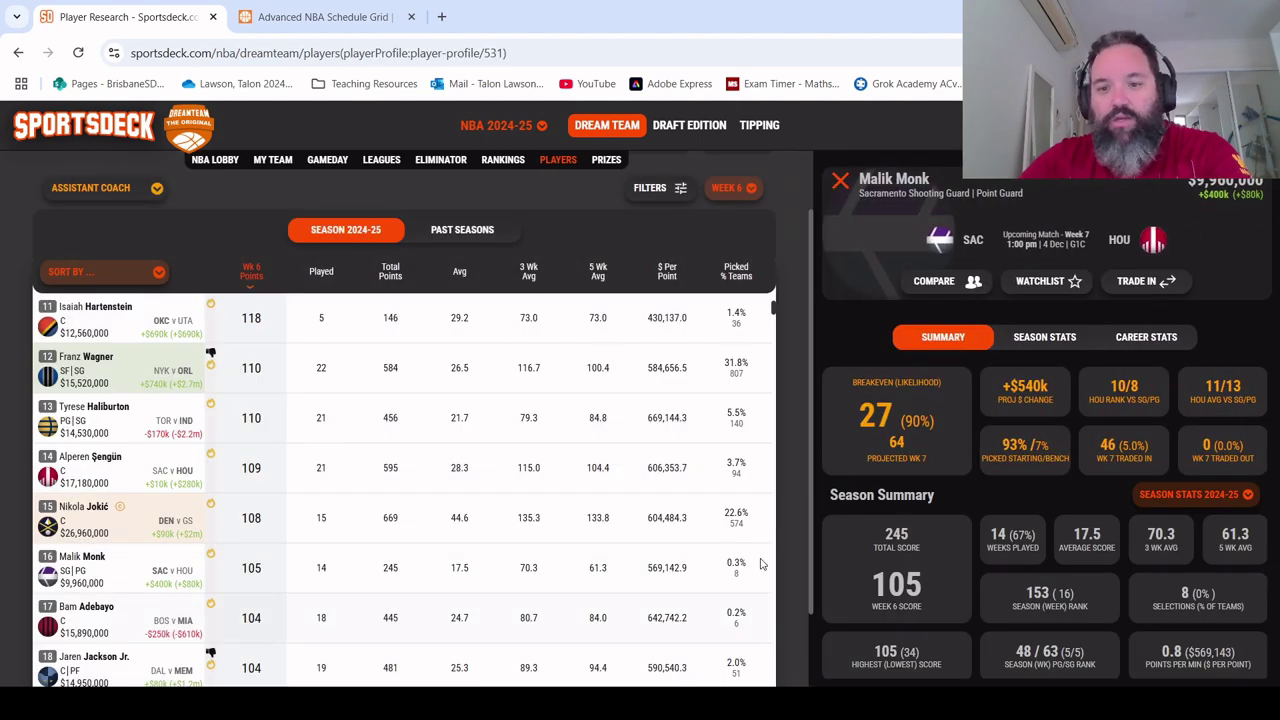
{"action": "left_click", "coordinate": [839, 180]}
{"action": "scroll", "coordinate": [345, 528], "scroll_direction": "down", "scroll_amount": 2}
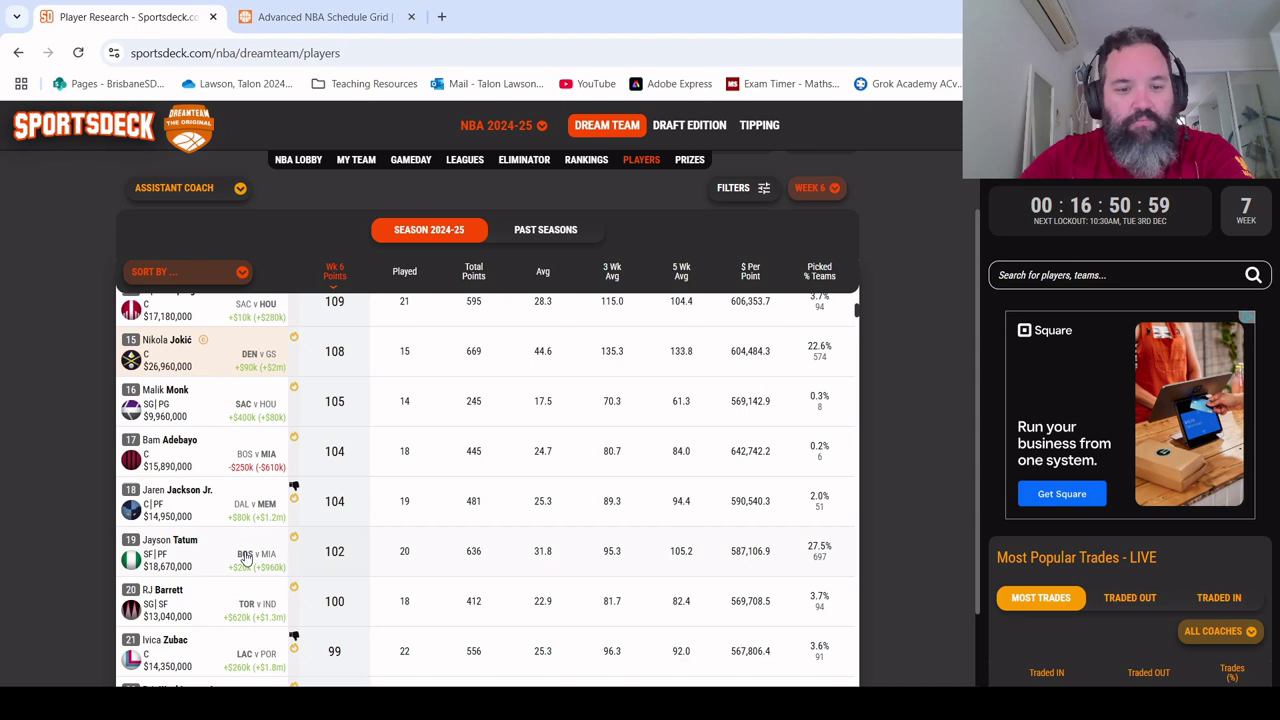
{"action": "mouse_move", "coordinate": [296, 540]}
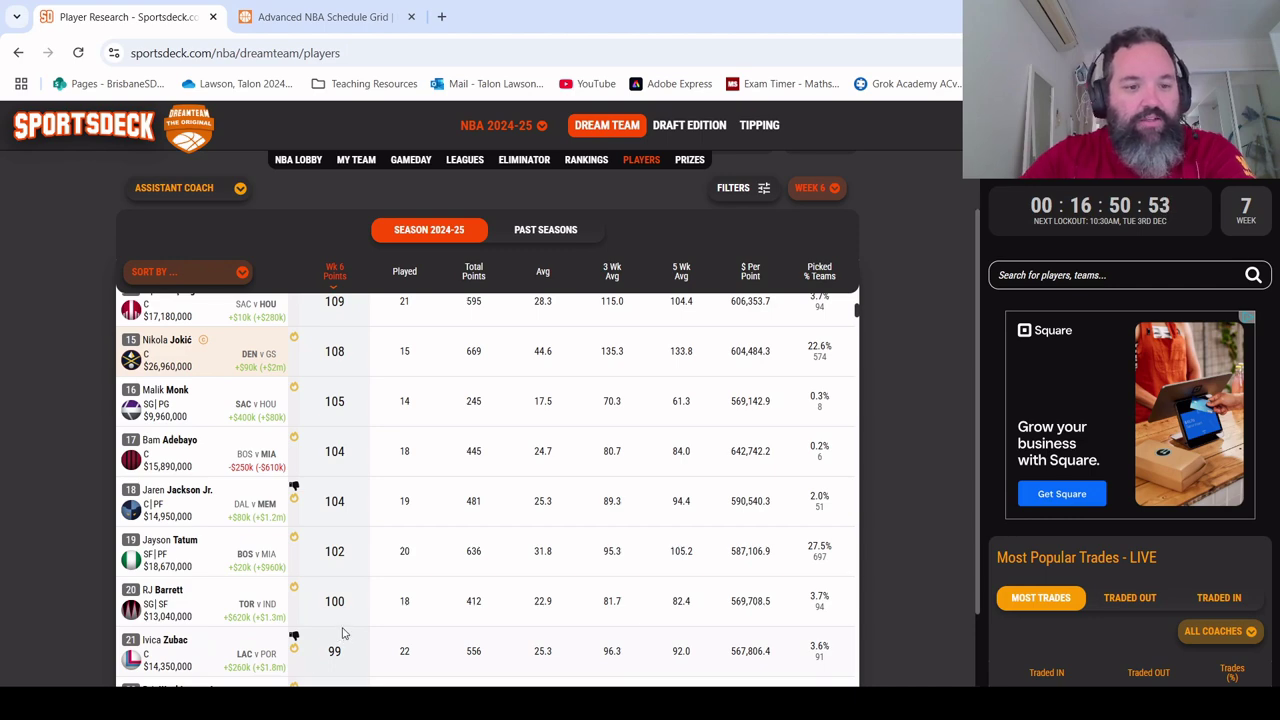
{"action": "scroll", "coordinate": [342, 632], "scroll_direction": "down", "scroll_amount": 3}
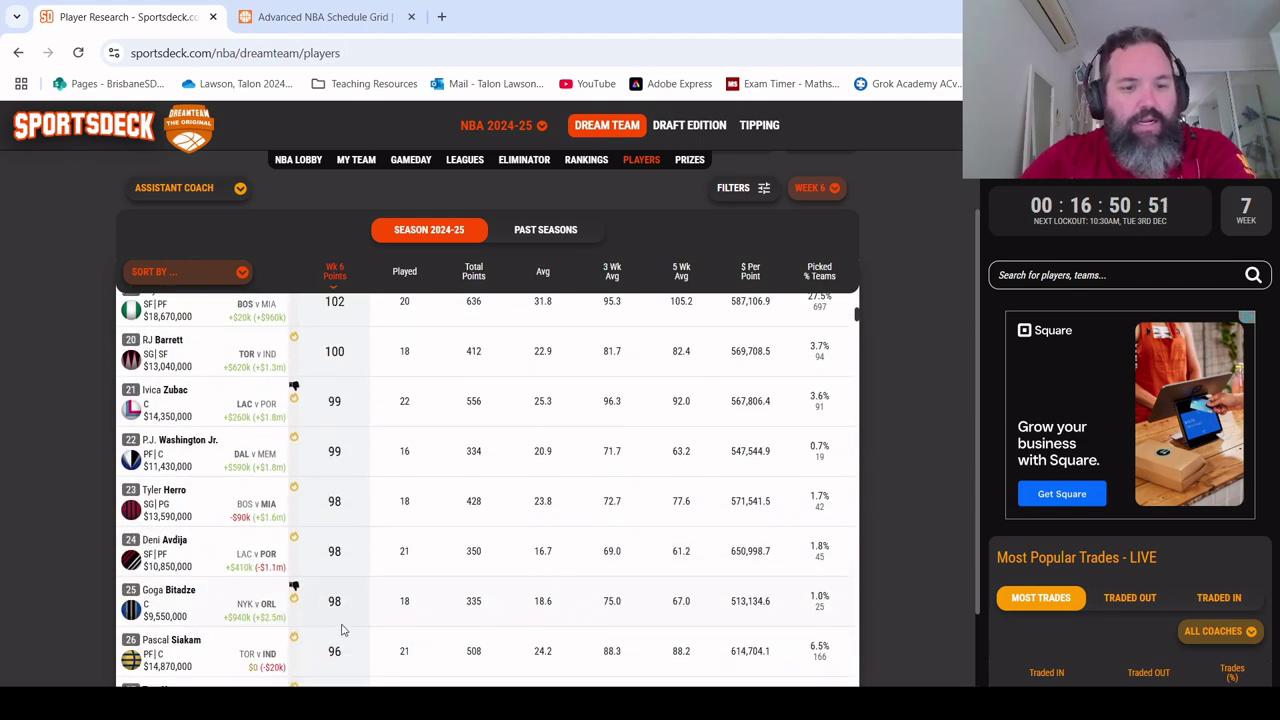
{"action": "scroll", "coordinate": [341, 630], "scroll_direction": "down", "scroll_amount": 2}
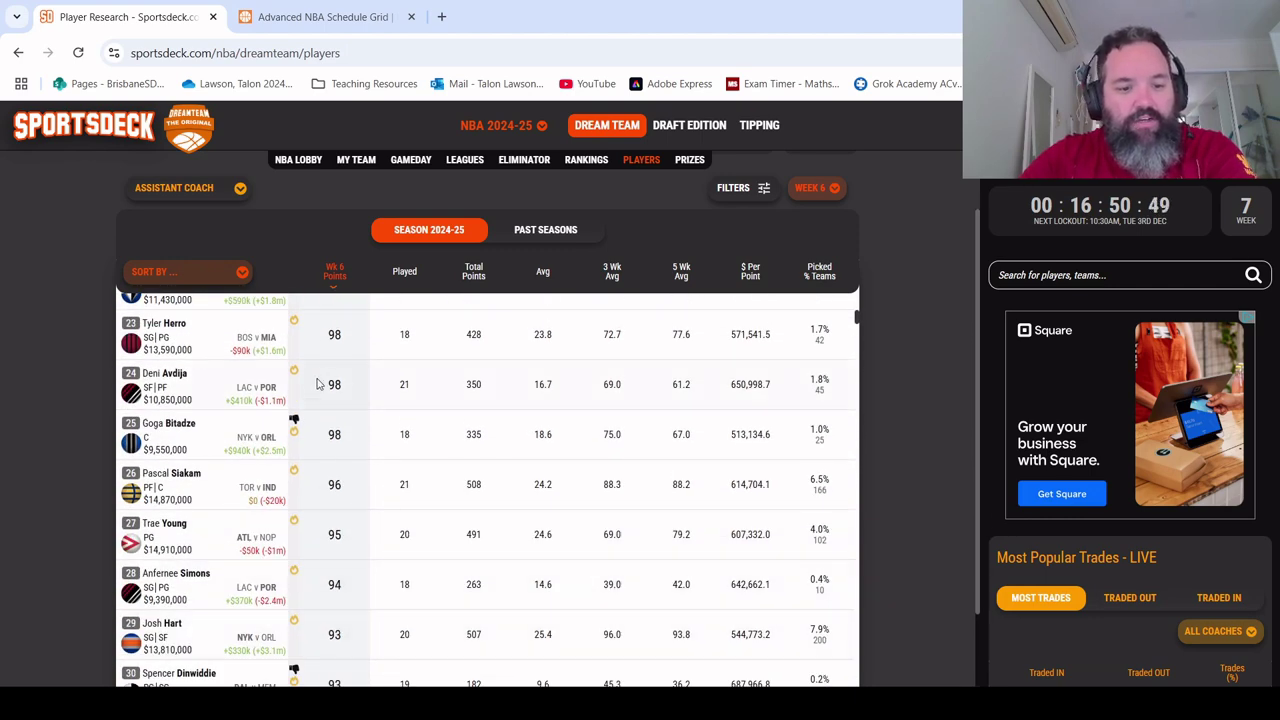
{"action": "scroll", "coordinate": [328, 341], "scroll_direction": "up", "scroll_amount": 10}
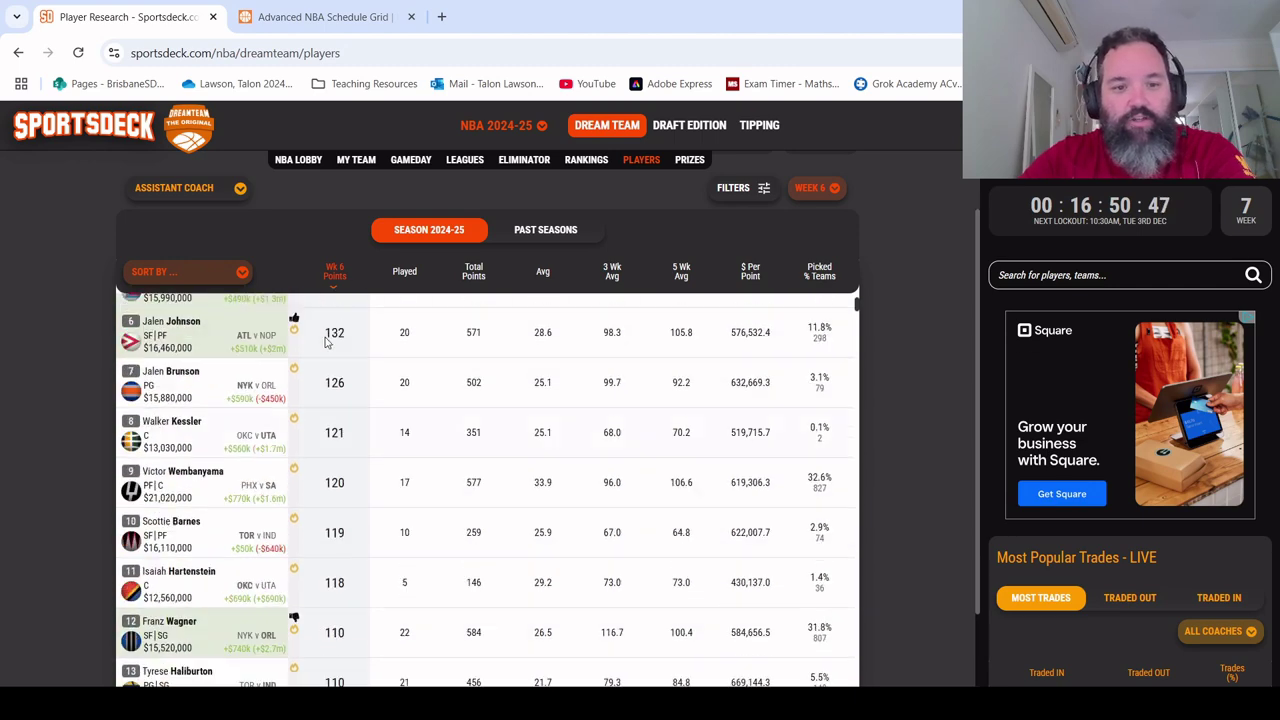
{"action": "scroll", "coordinate": [327, 341], "scroll_direction": "up", "scroll_amount": 4}
{"action": "left_click", "coordinate": [205, 276]}
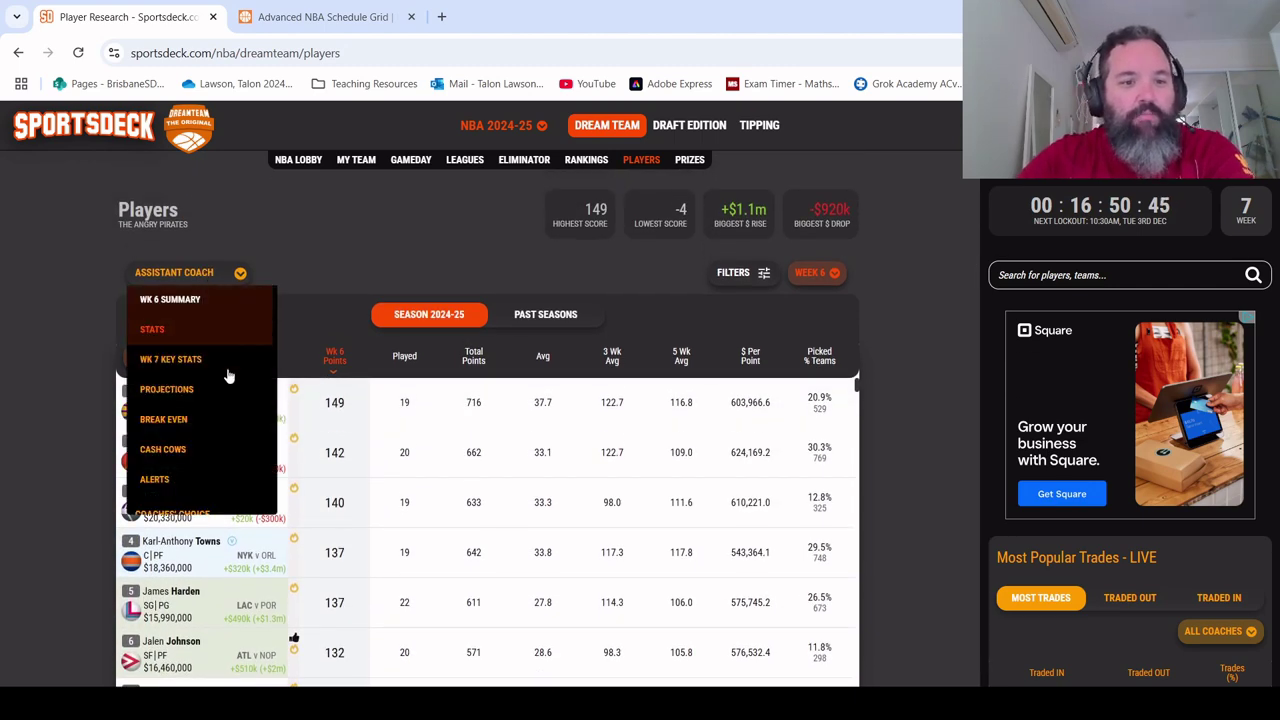
{"action": "left_click", "coordinate": [214, 427]}
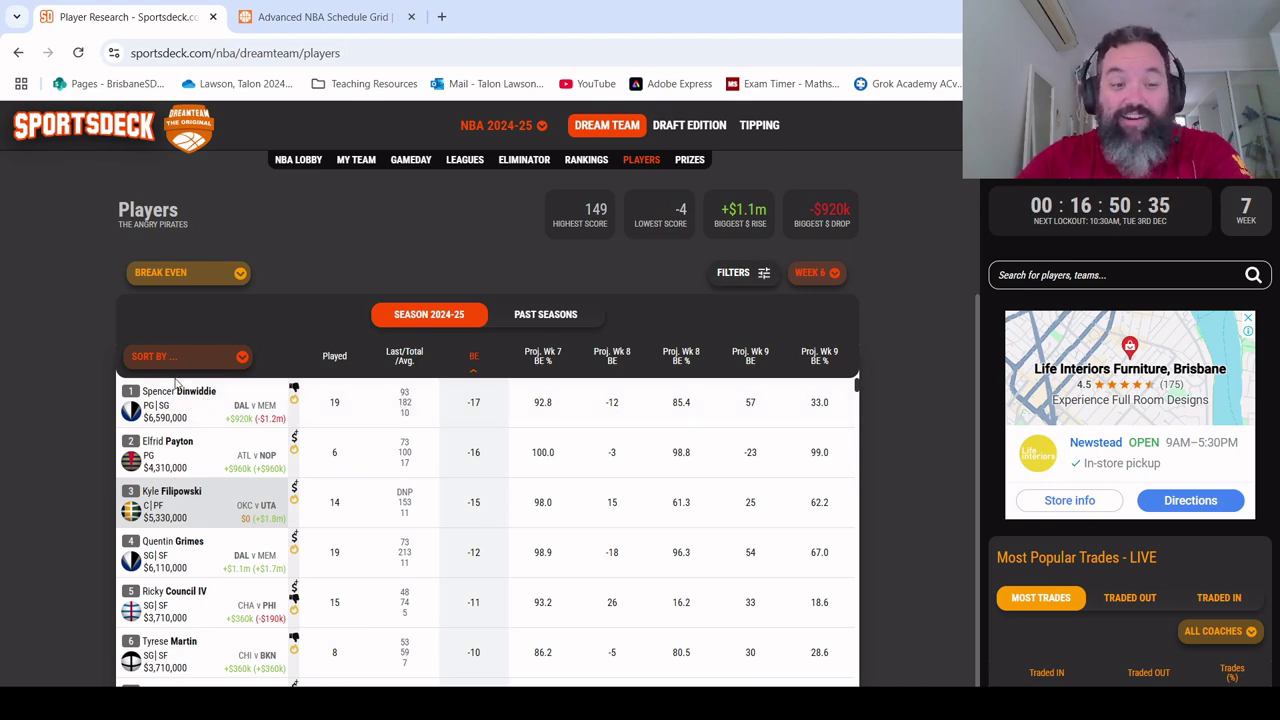
{"action": "left_click", "coordinate": [181, 396]}
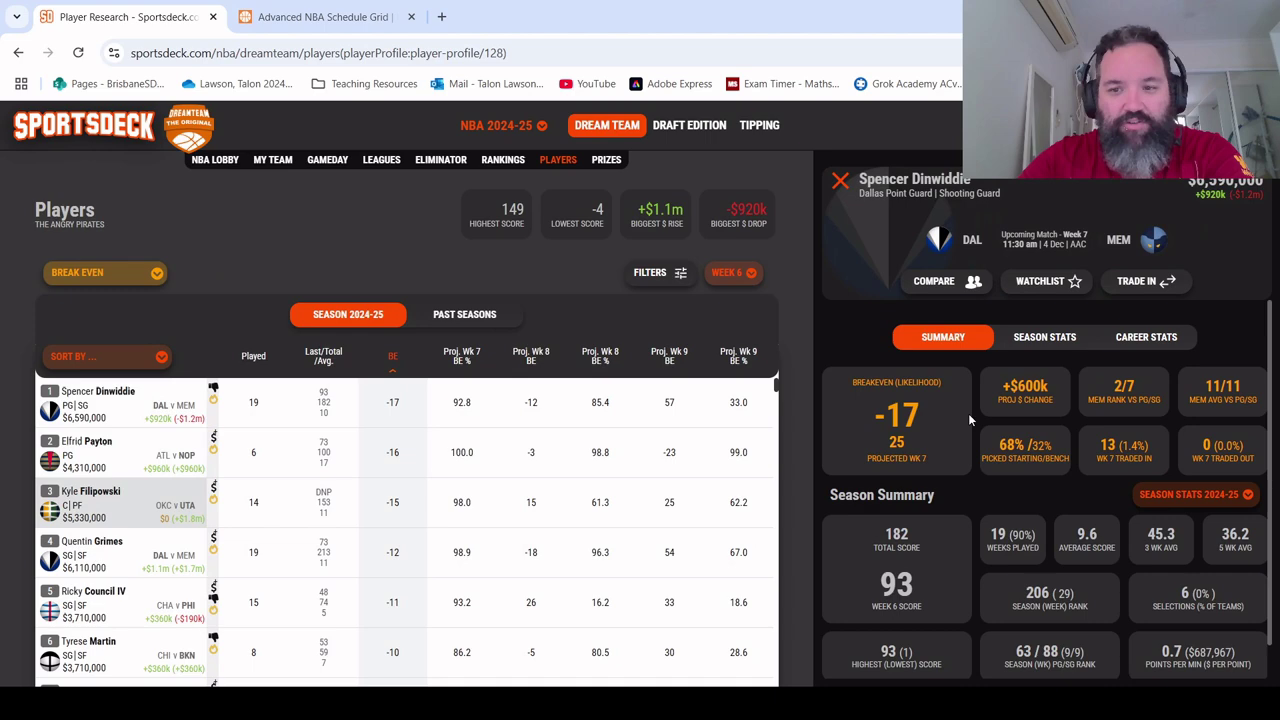
{"action": "scroll", "coordinate": [1065, 415], "scroll_direction": "down", "scroll_amount": 3}
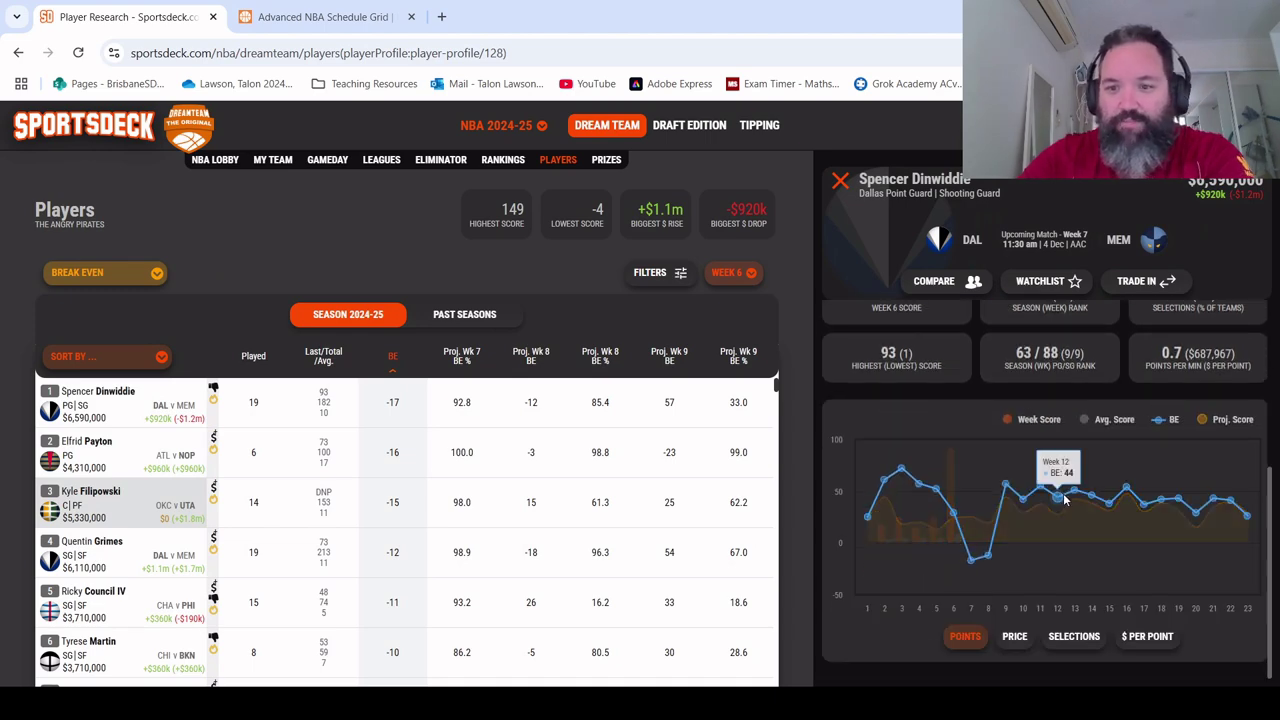
{"action": "scroll", "coordinate": [1065, 500], "scroll_direction": "up", "scroll_amount": 3}
{"action": "scroll", "coordinate": [1043, 520], "scroll_direction": "down", "scroll_amount": 2}
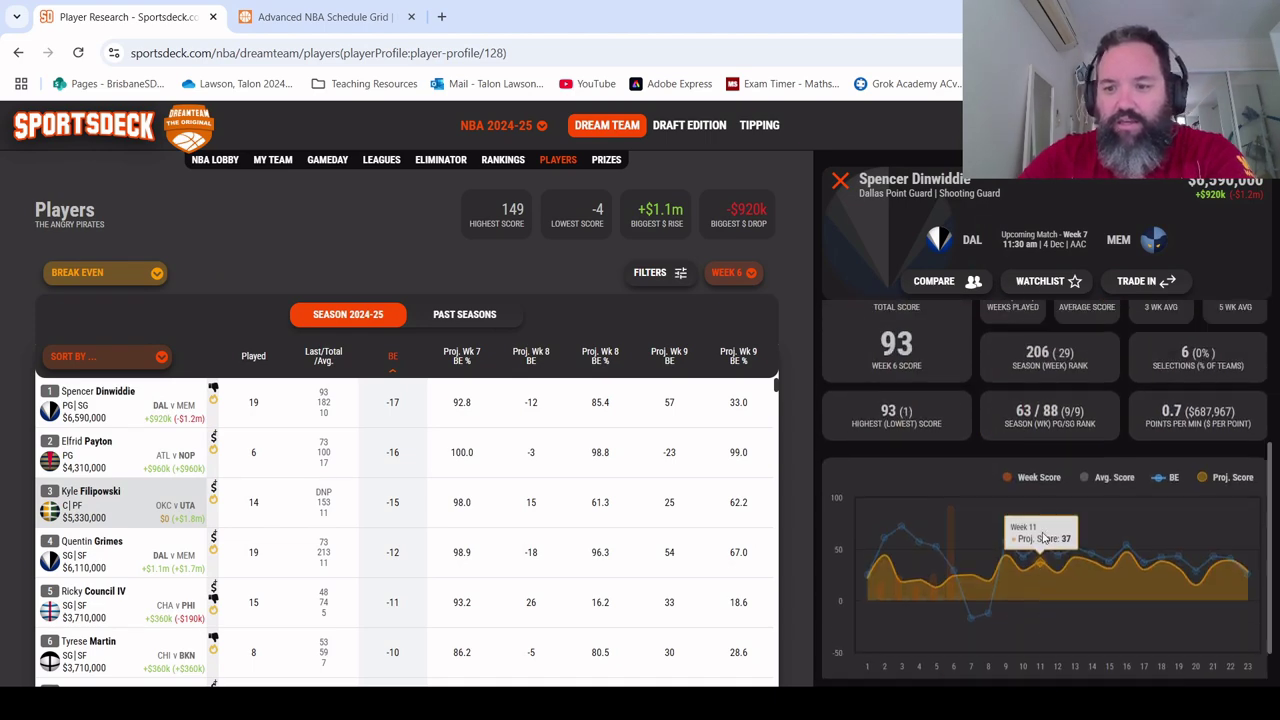
{"action": "scroll", "coordinate": [1043, 510], "scroll_direction": "up", "scroll_amount": 2}
Step: Show Dinwiddie's Season Stats and upcoming opponents, scrolling through the panel
{"action": "left_click", "coordinate": [1040, 337]}
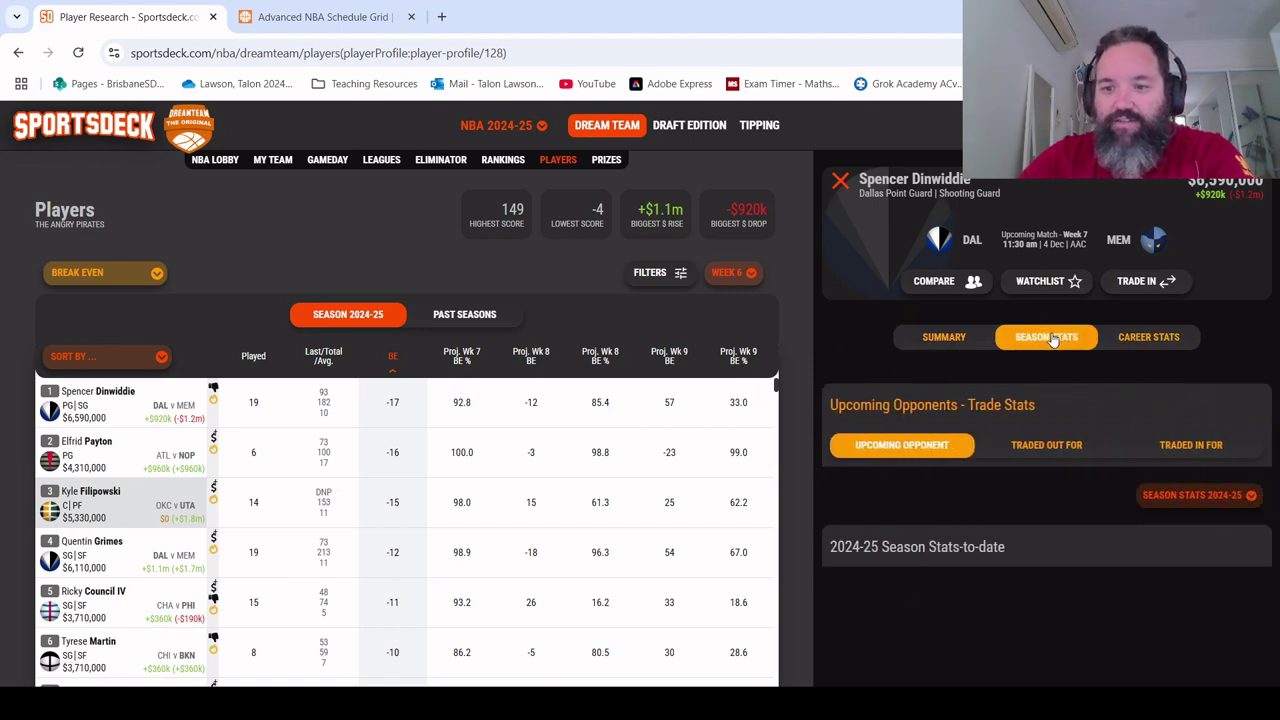
{"action": "scroll", "coordinate": [1180, 460], "scroll_direction": "down", "scroll_amount": 1}
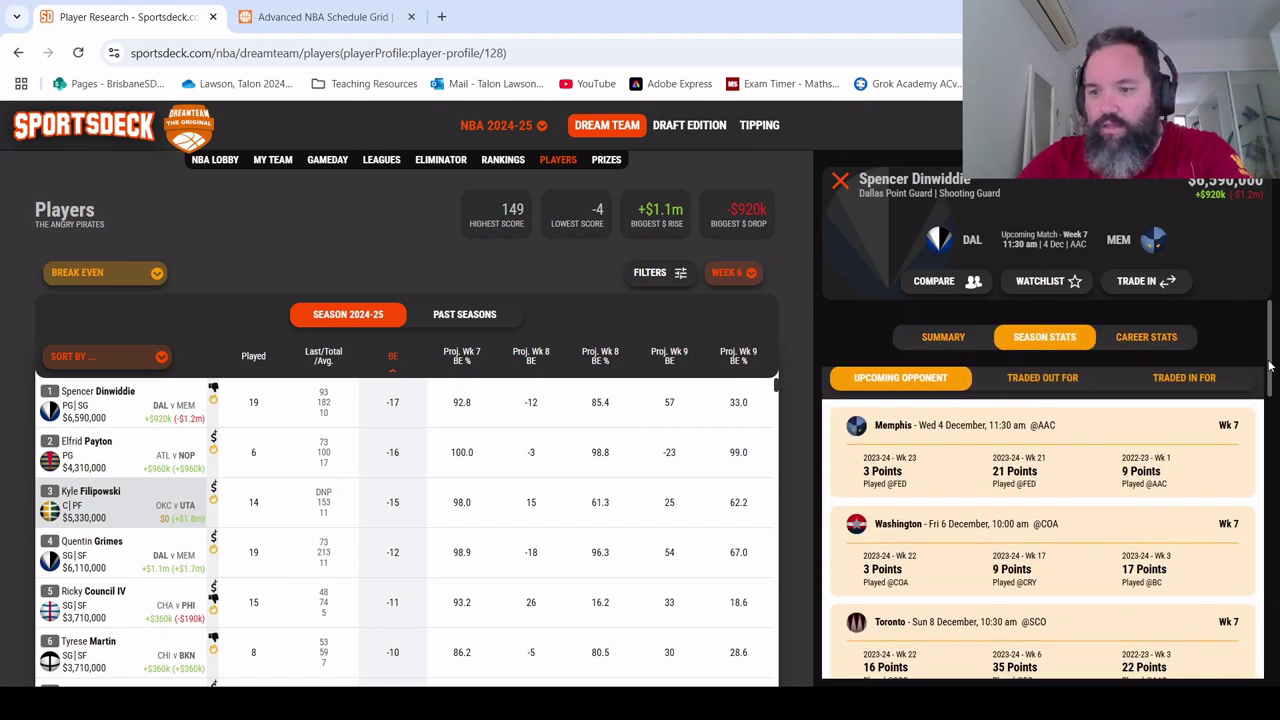
{"action": "left_click_drag", "start_coordinate": [1270, 366], "coordinate": [1262, 470]}
{"action": "scroll", "coordinate": [1020, 425], "scroll_direction": "down", "scroll_amount": 1}
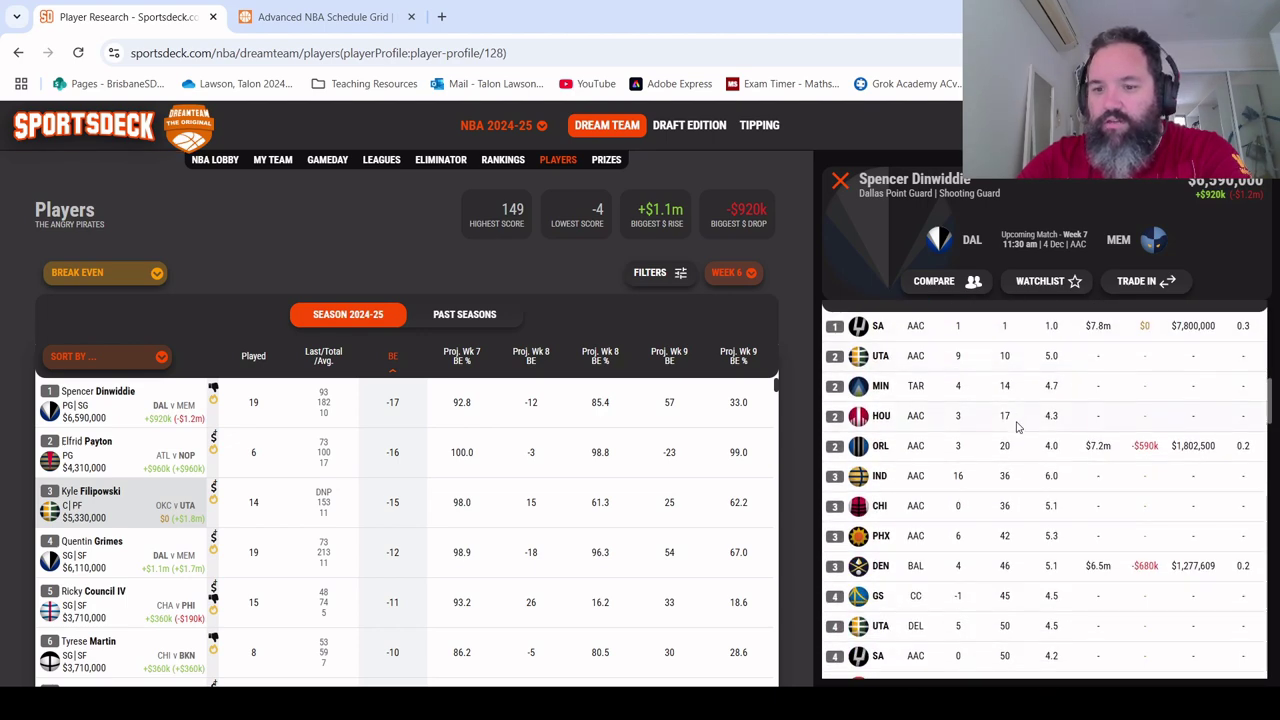
{"action": "scroll", "coordinate": [1017, 427], "scroll_direction": "down", "scroll_amount": 3}
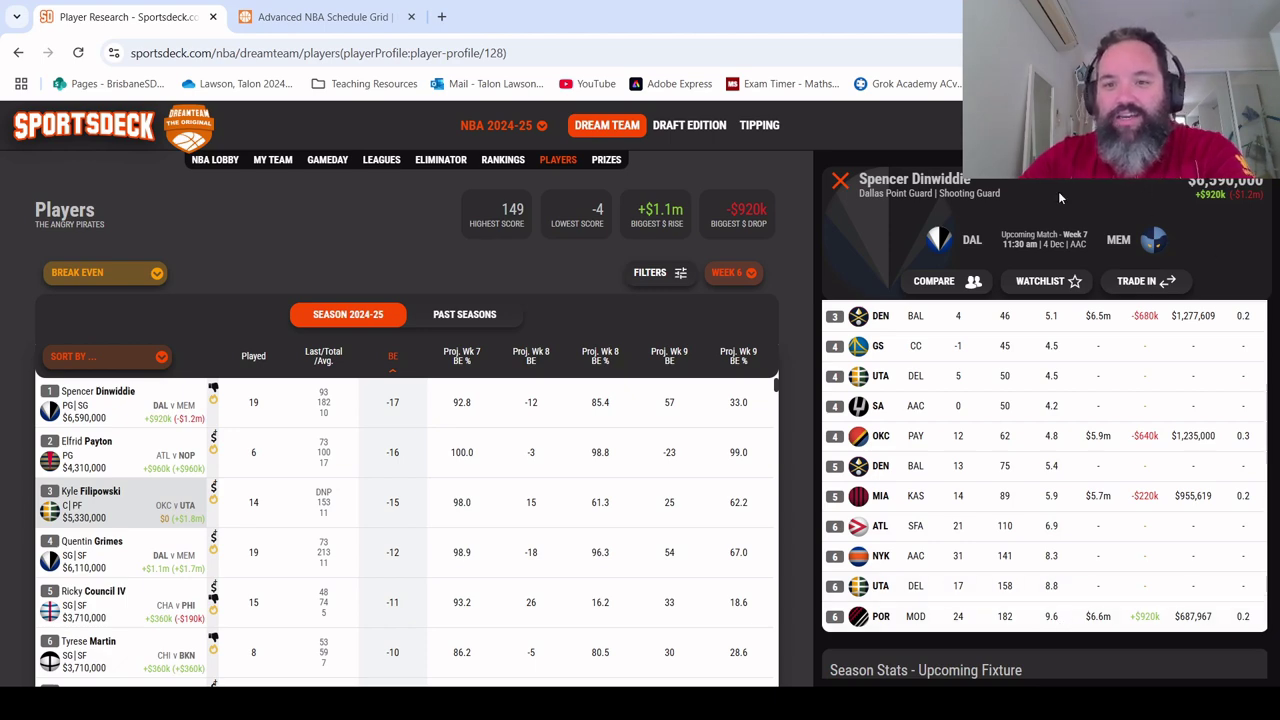
{"action": "left_click", "coordinate": [840, 183]}
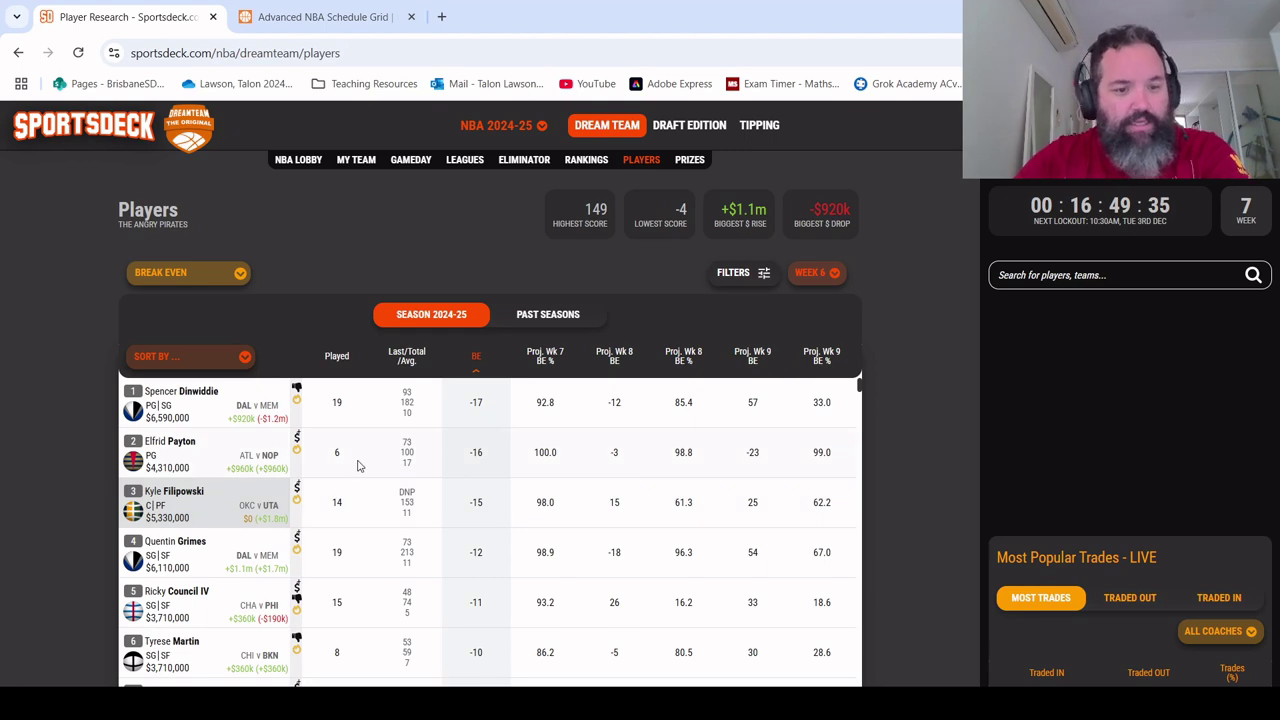
{"action": "scroll", "coordinate": [388, 481], "scroll_direction": "down", "scroll_amount": 2}
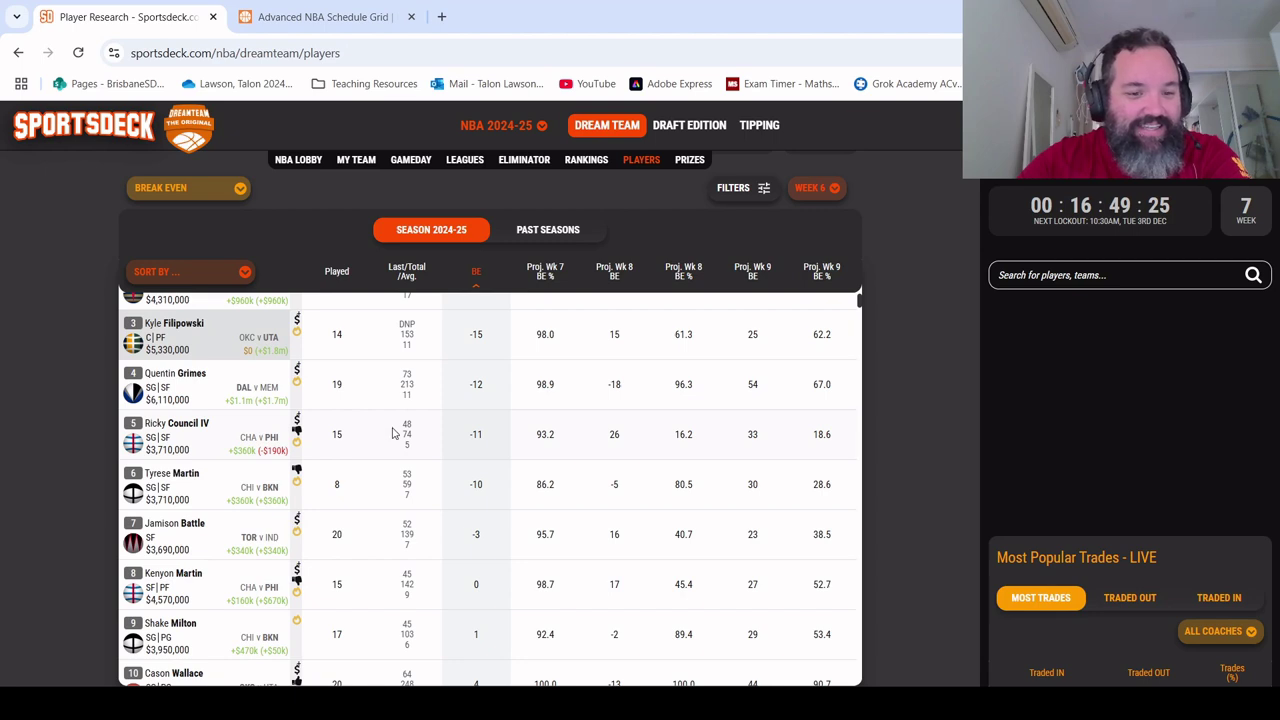
{"action": "scroll", "coordinate": [395, 432], "scroll_direction": "down", "scroll_amount": 1}
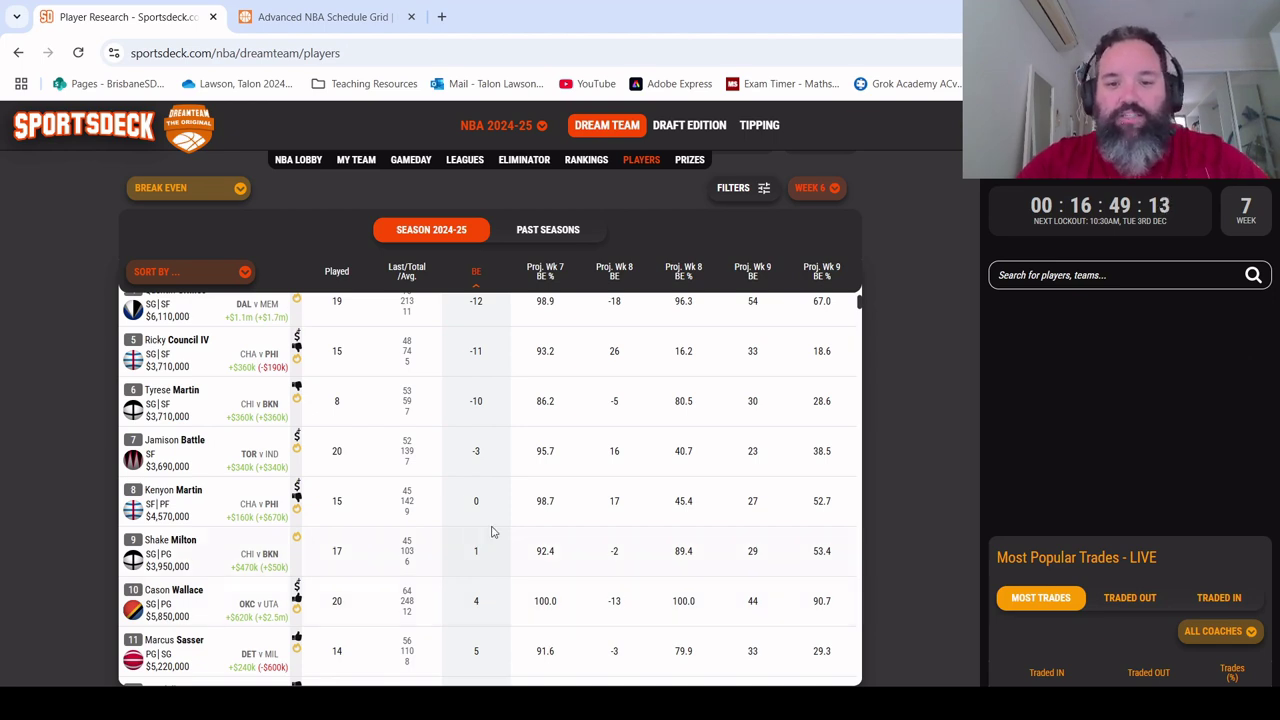
{"action": "scroll", "coordinate": [493, 531], "scroll_direction": "up", "scroll_amount": 5}
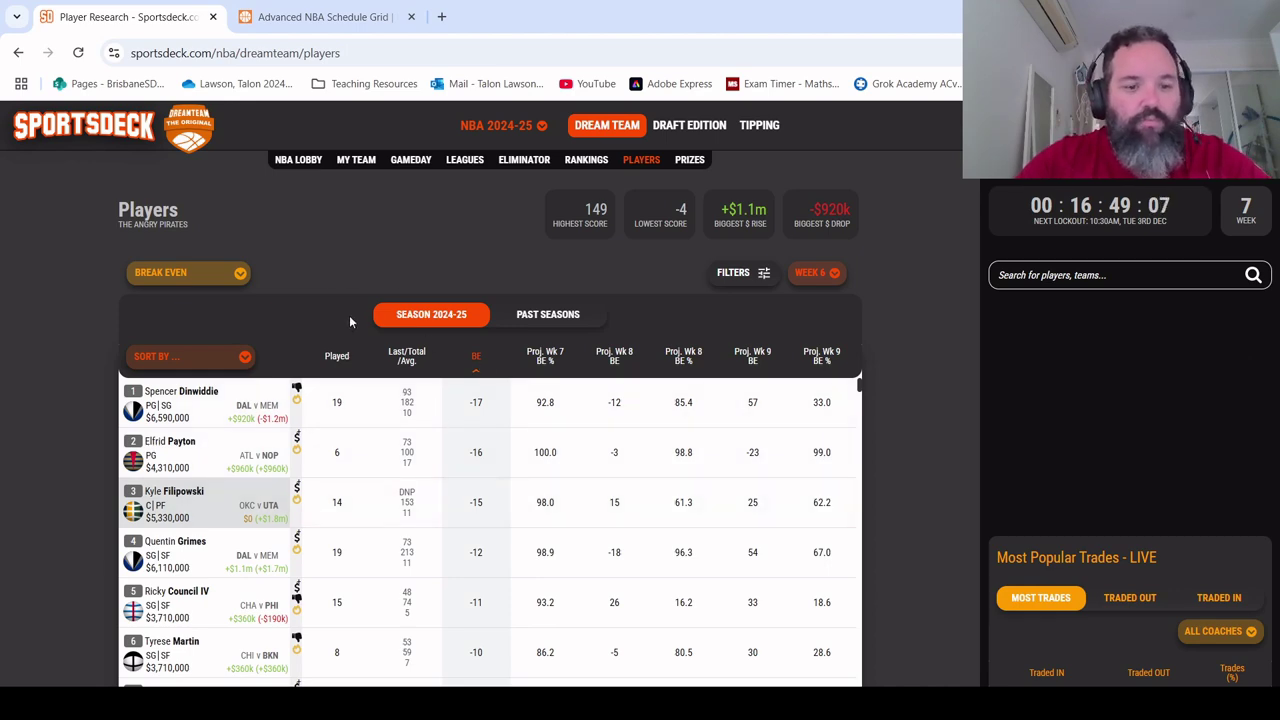
{"action": "scroll", "coordinate": [352, 300], "scroll_direction": "down", "scroll_amount": 2}
{"action": "left_click", "coordinate": [345, 162]}
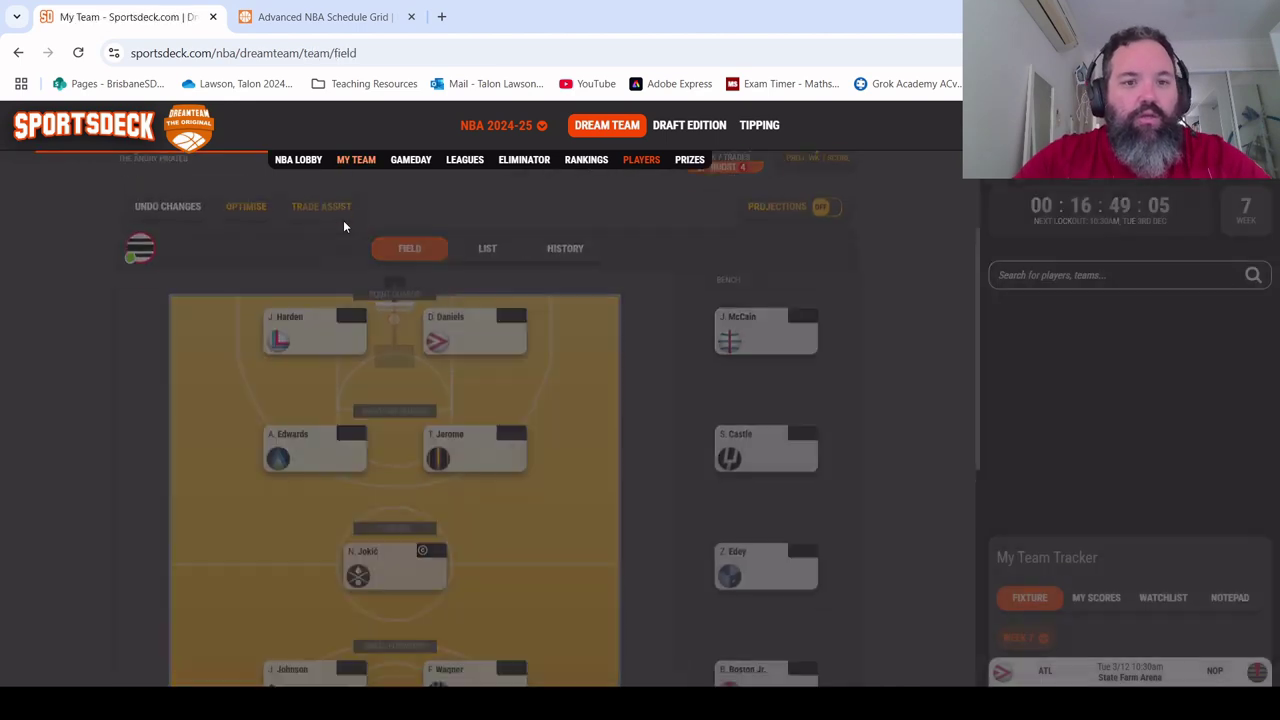
{"action": "scroll", "coordinate": [575, 412], "scroll_direction": "down", "scroll_amount": 8}
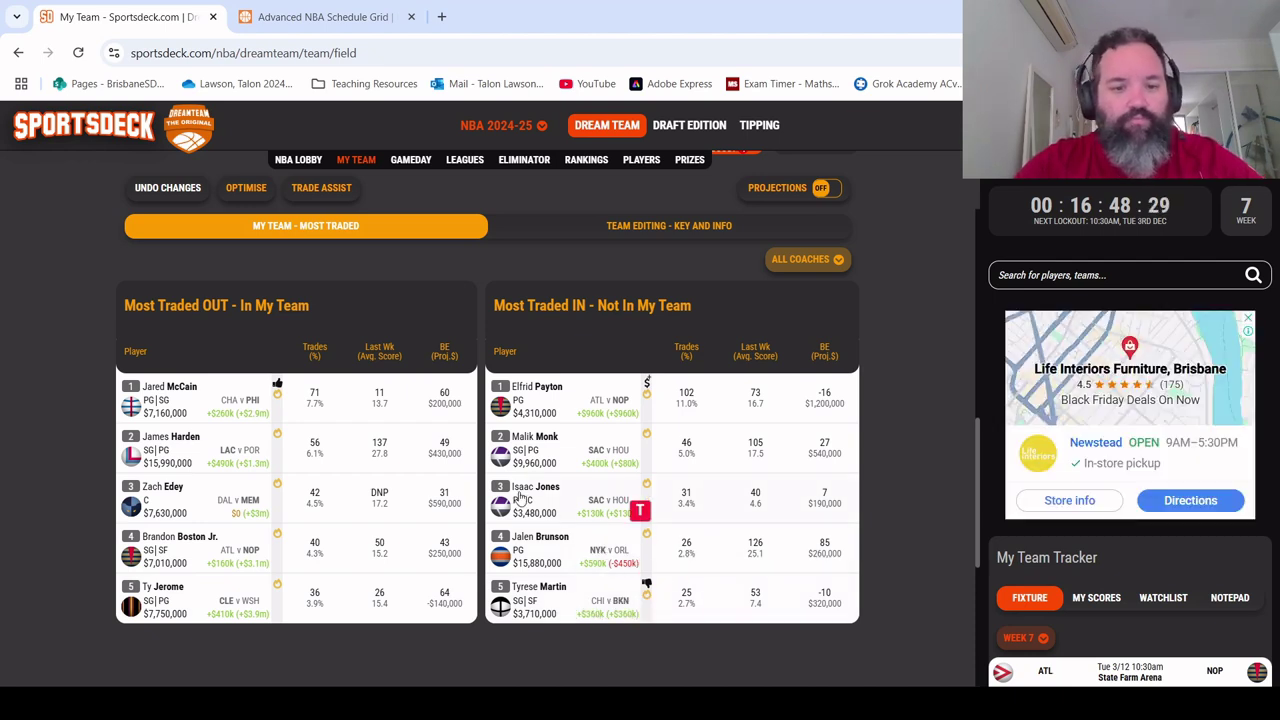
{"action": "scroll", "coordinate": [339, 486], "scroll_direction": "up", "scroll_amount": 4}
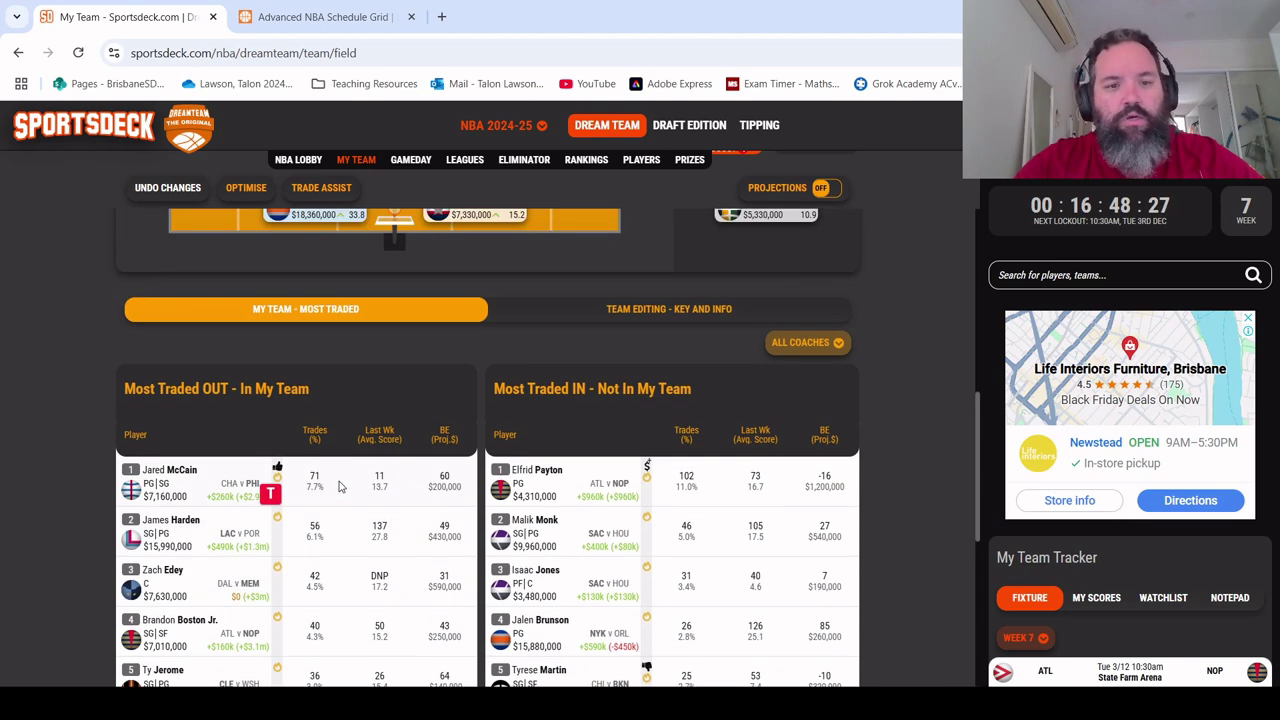
{"action": "scroll", "coordinate": [339, 486], "scroll_direction": "up", "scroll_amount": 3}
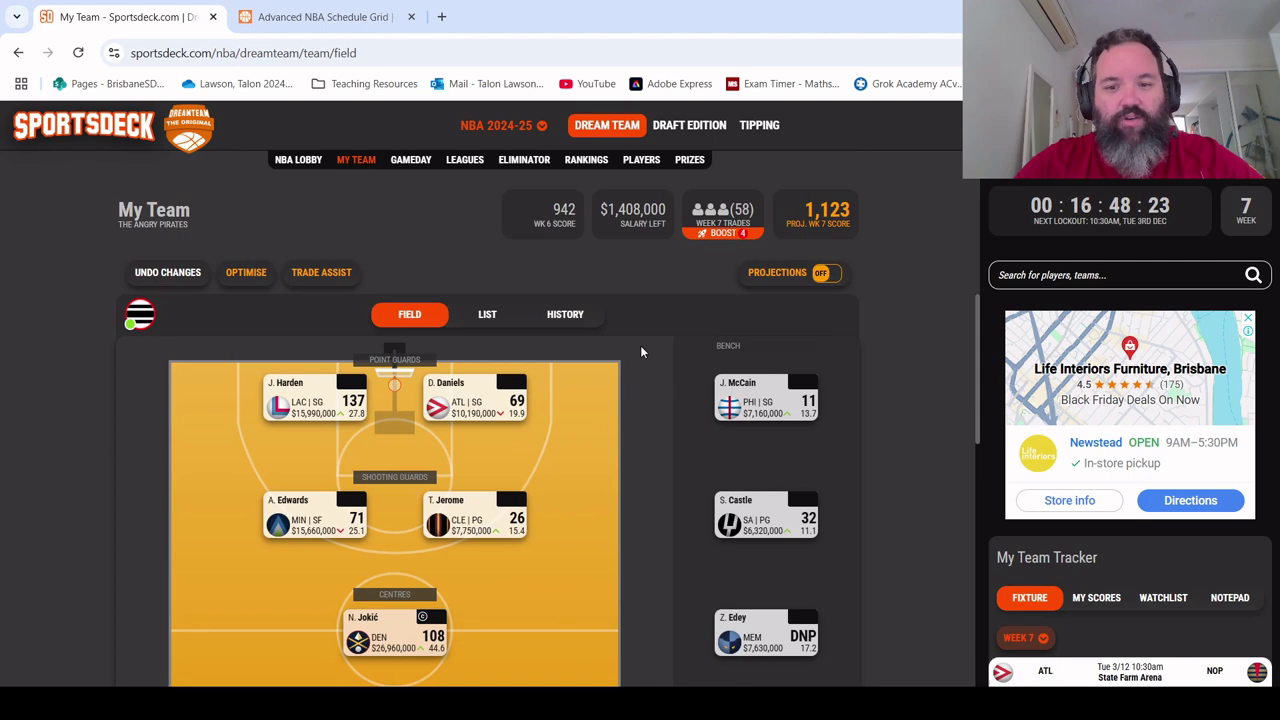
Step: Turn Projections on for the Week 7 lineup and scroll the fixture sidebar
{"action": "scroll", "coordinate": [640, 355], "scroll_direction": "down", "scroll_amount": 2}
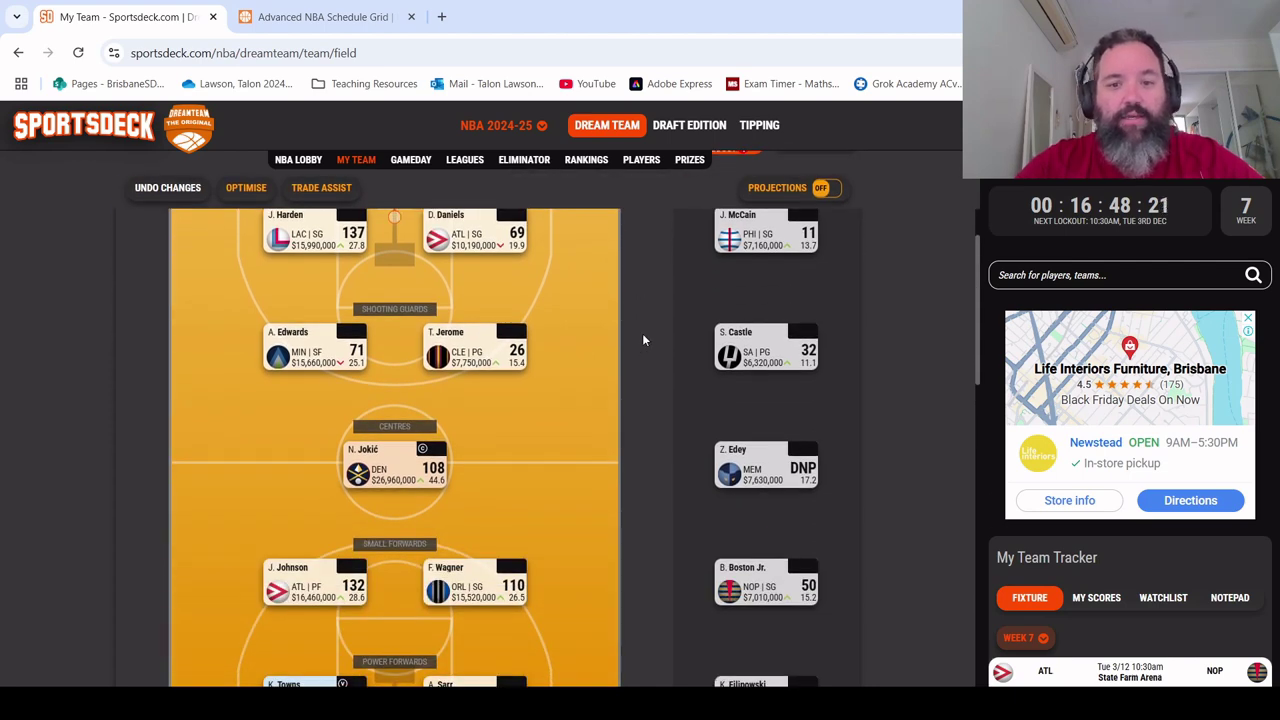
{"action": "left_click", "coordinate": [830, 189]}
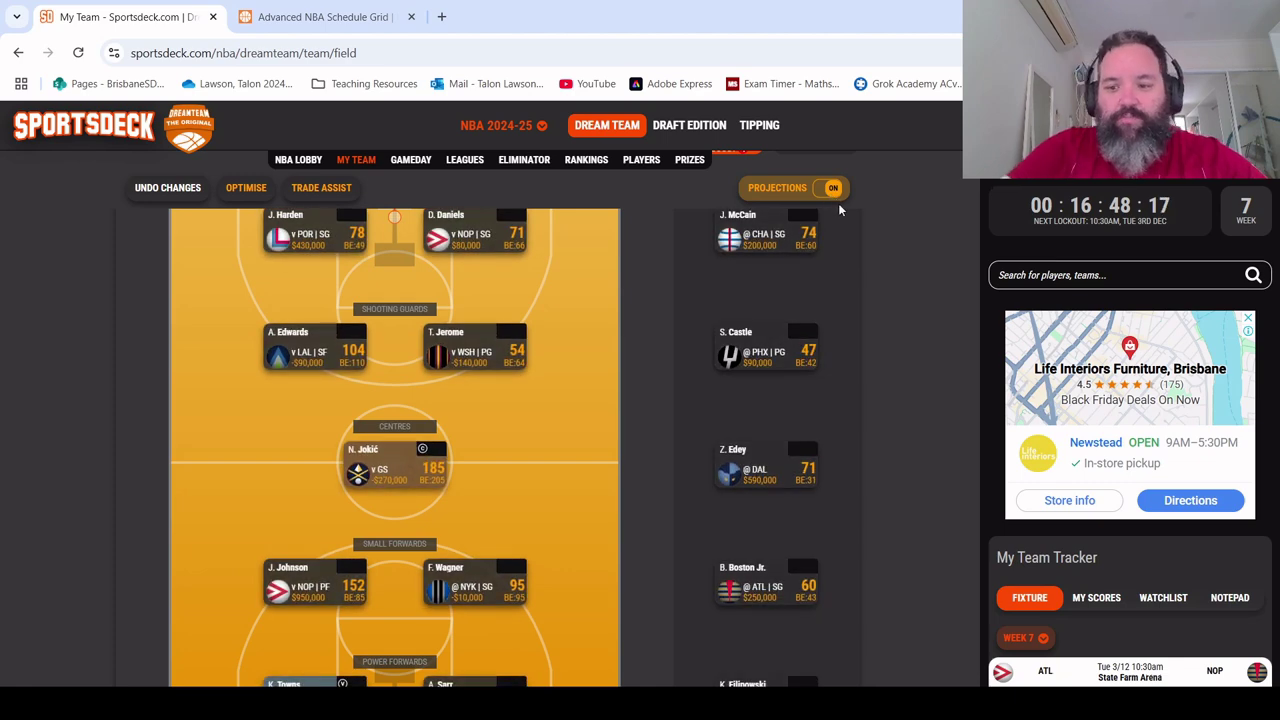
{"action": "scroll", "coordinate": [840, 210], "scroll_direction": "down", "scroll_amount": 1}
{"action": "scroll", "coordinate": [1175, 485], "scroll_direction": "down", "scroll_amount": 5}
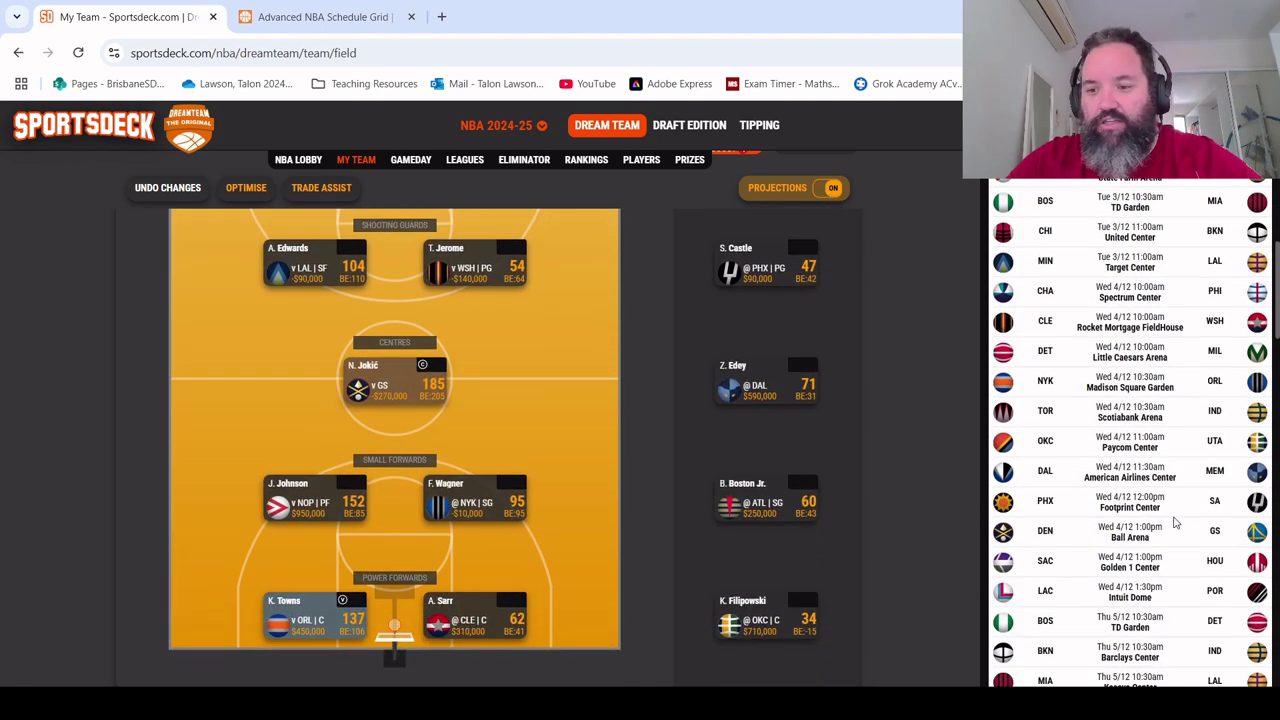
{"action": "scroll", "coordinate": [1178, 482], "scroll_direction": "down", "scroll_amount": 10}
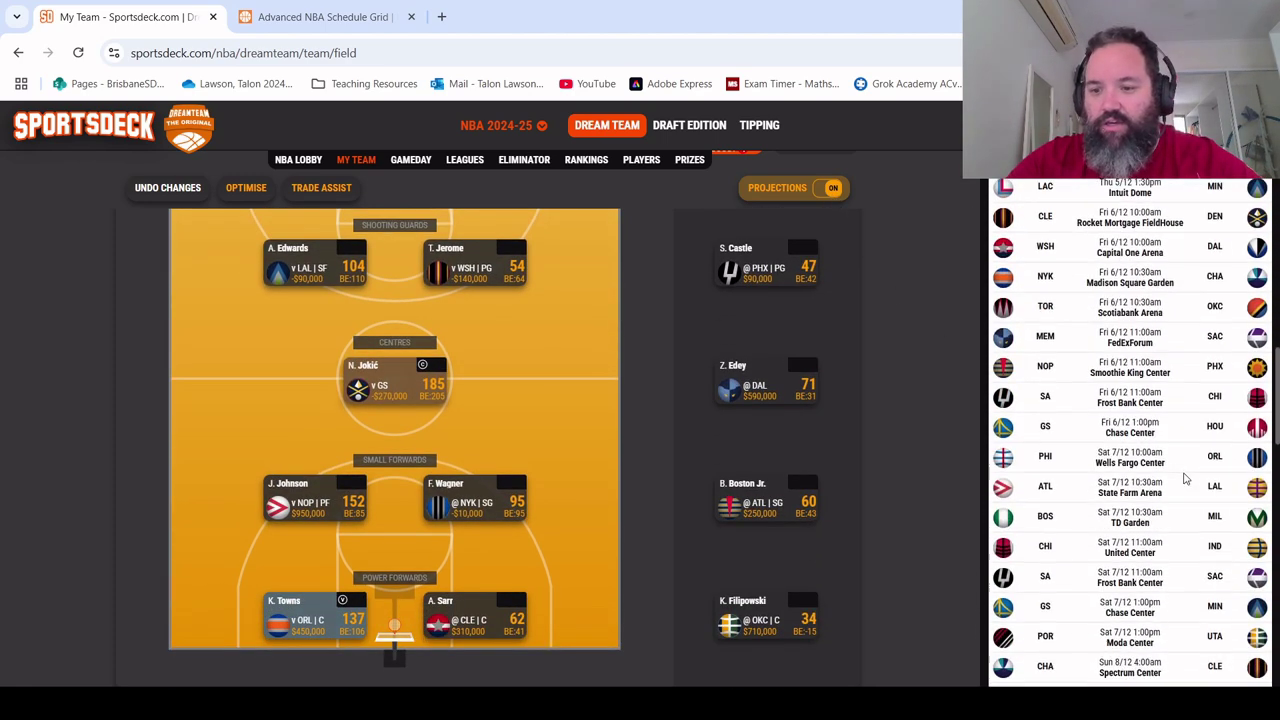
{"action": "scroll", "coordinate": [1183, 480], "scroll_direction": "up", "scroll_amount": 15}
{"action": "scroll", "coordinate": [1183, 482], "scroll_direction": "down", "scroll_amount": 8}
{"action": "scroll", "coordinate": [1183, 482], "scroll_direction": "down", "scroll_amount": 10}
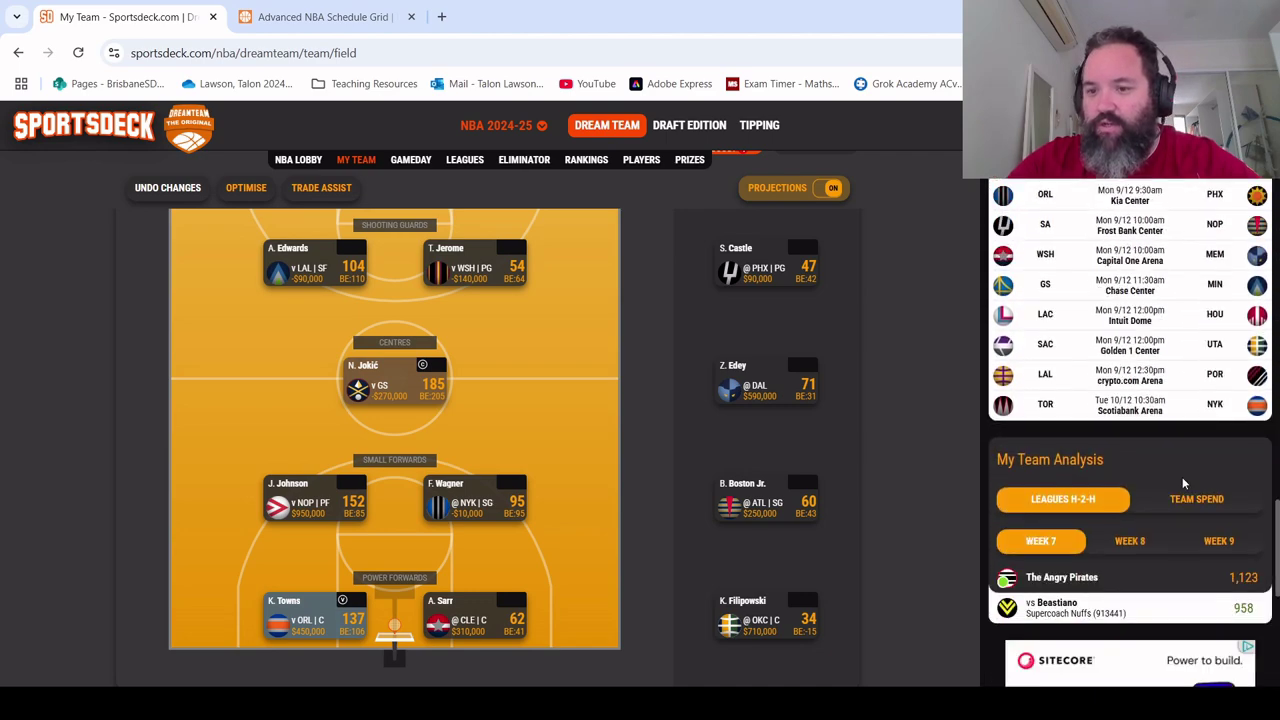
Step: Glance at the schedule grid, then switch fixtures to Week 8 and back to Week 7
{"action": "left_click", "coordinate": [369, 14]}
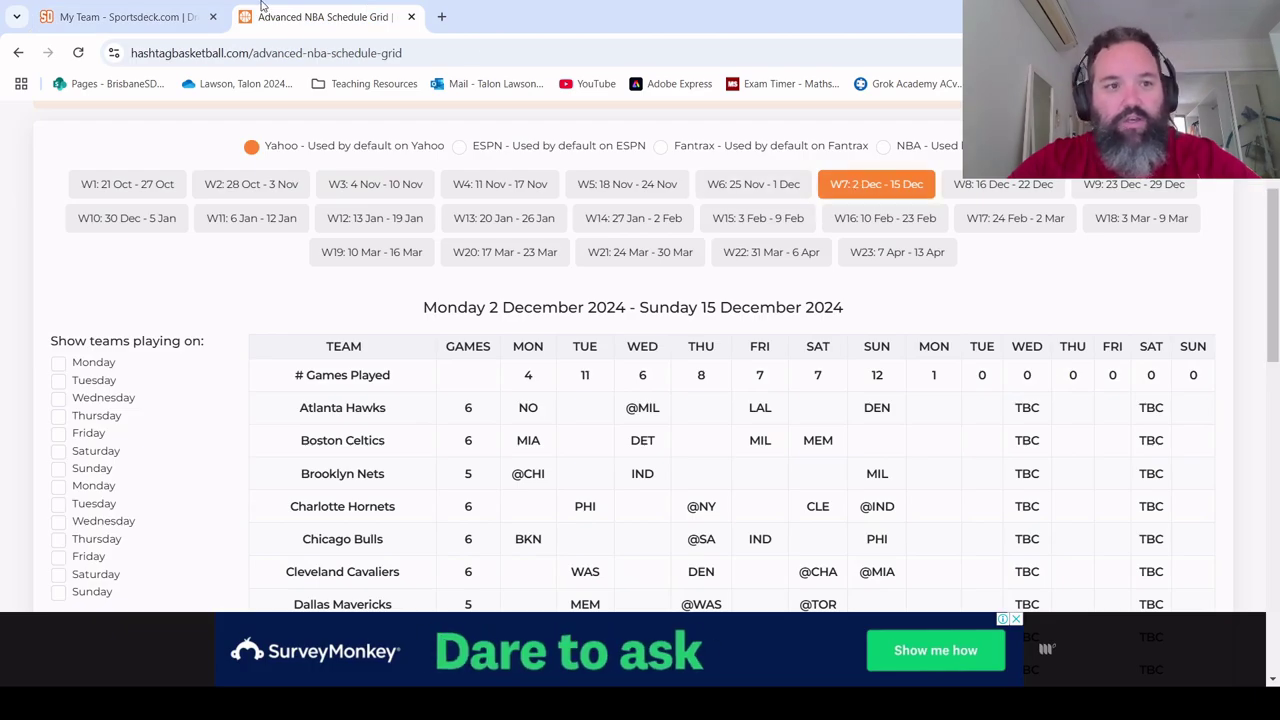
{"action": "left_click", "coordinate": [120, 16]}
{"action": "scroll", "coordinate": [1227, 373], "scroll_direction": "up", "scroll_amount": 15}
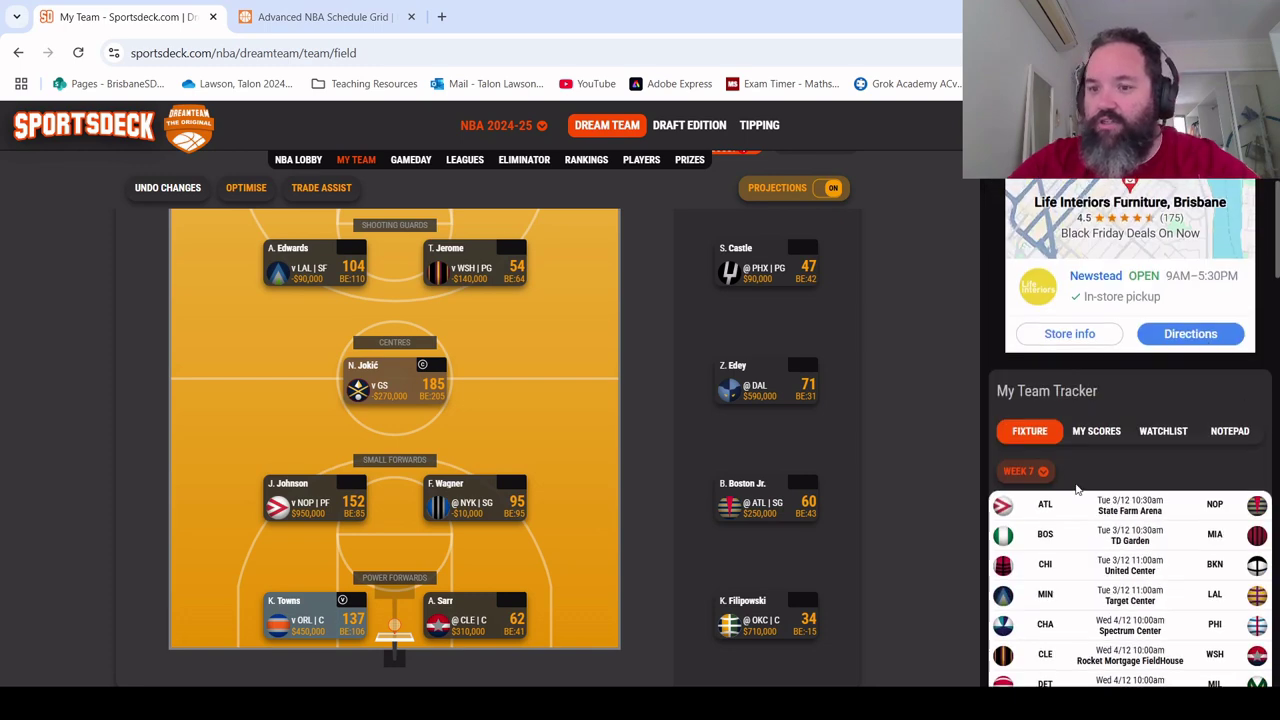
{"action": "left_click", "coordinate": [1022, 474]}
{"action": "left_click", "coordinate": [1045, 270]}
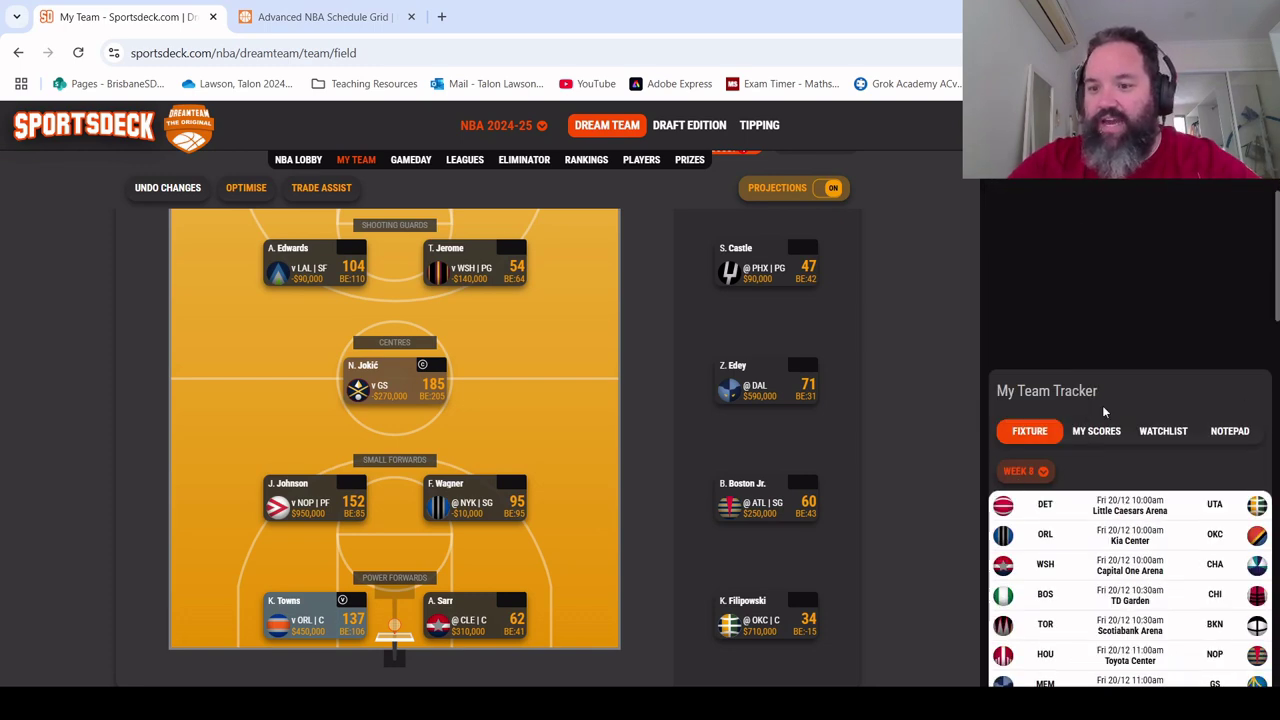
{"action": "left_click", "coordinate": [1052, 474]}
{"action": "left_click", "coordinate": [1046, 419]}
{"action": "scroll", "coordinate": [1172, 513], "scroll_direction": "down", "scroll_amount": 10}
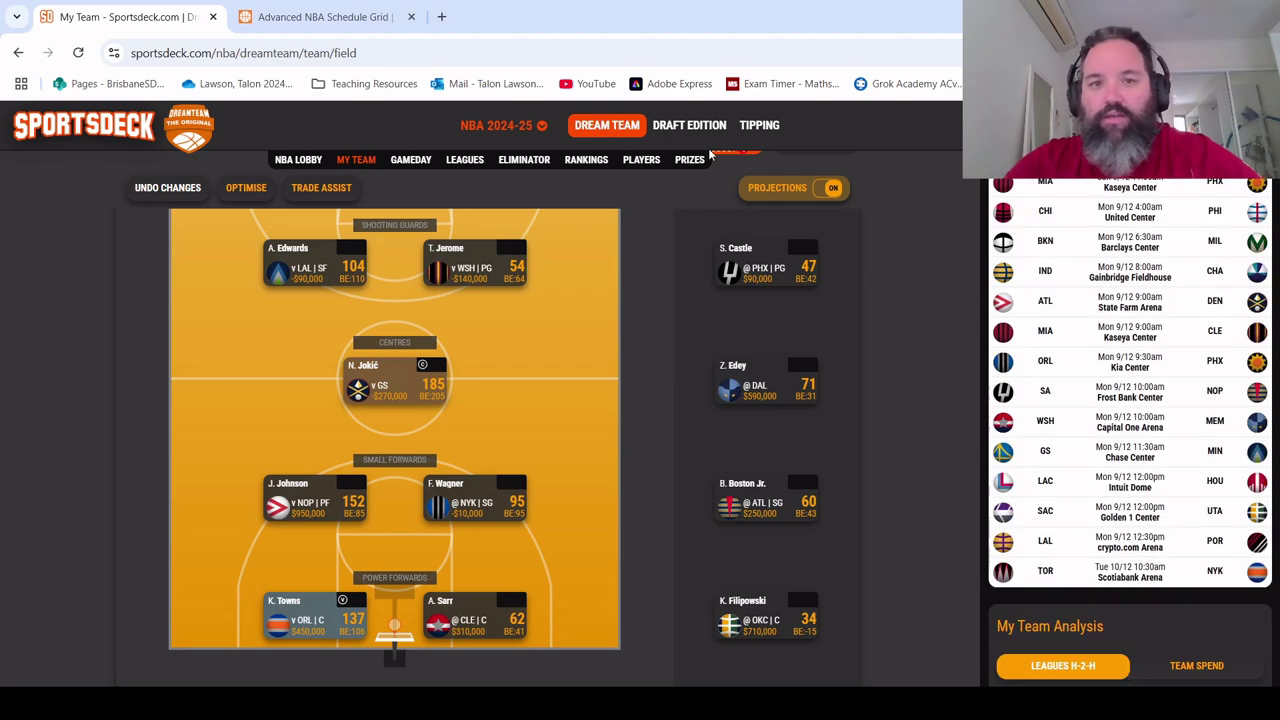
Step: Scroll the 2–15 December schedule grid down to Washington and back up to Games Played
{"action": "left_click", "coordinate": [320, 17]}
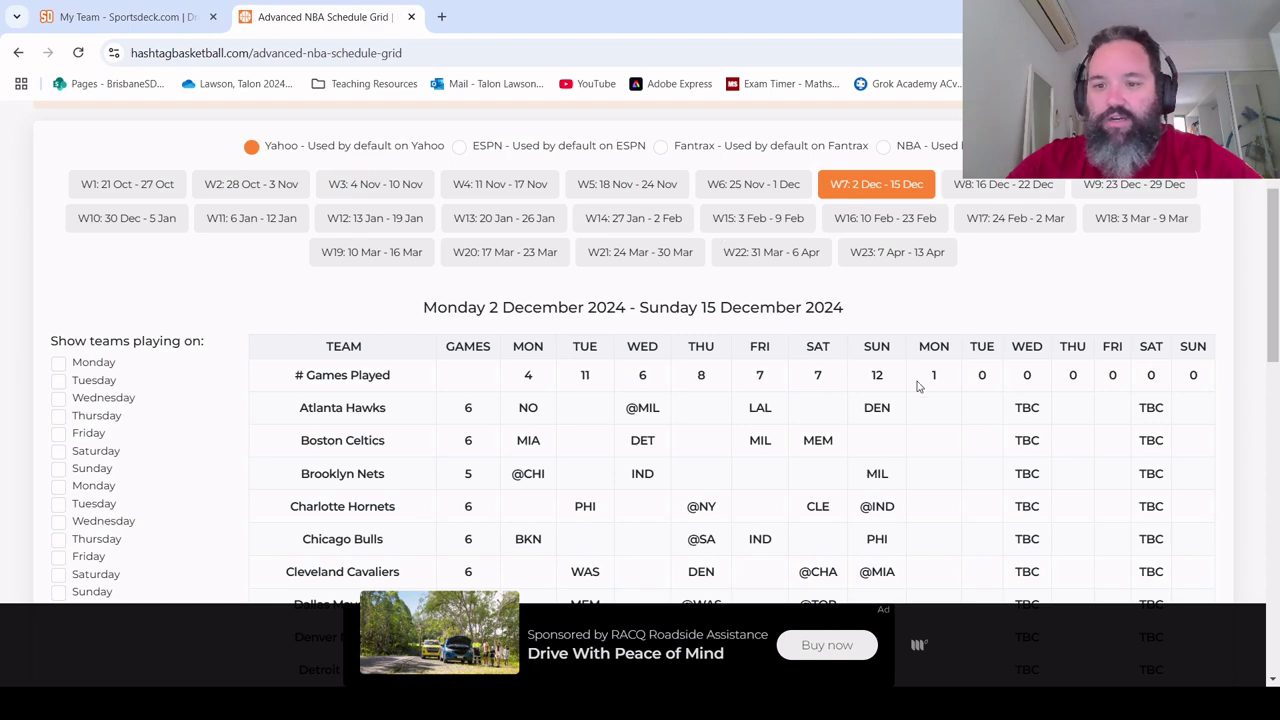
{"action": "scroll", "coordinate": [481, 375], "scroll_direction": "down", "scroll_amount": 2}
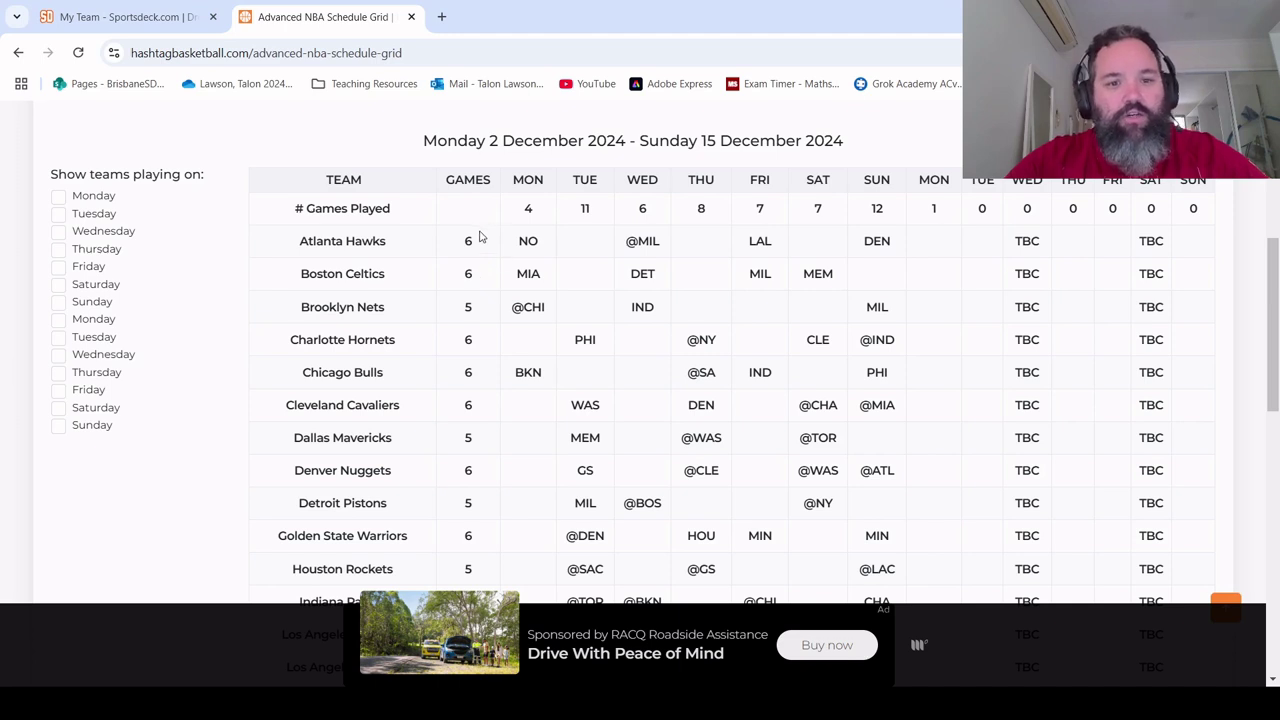
{"action": "scroll", "coordinate": [480, 275], "scroll_direction": "down", "scroll_amount": 1}
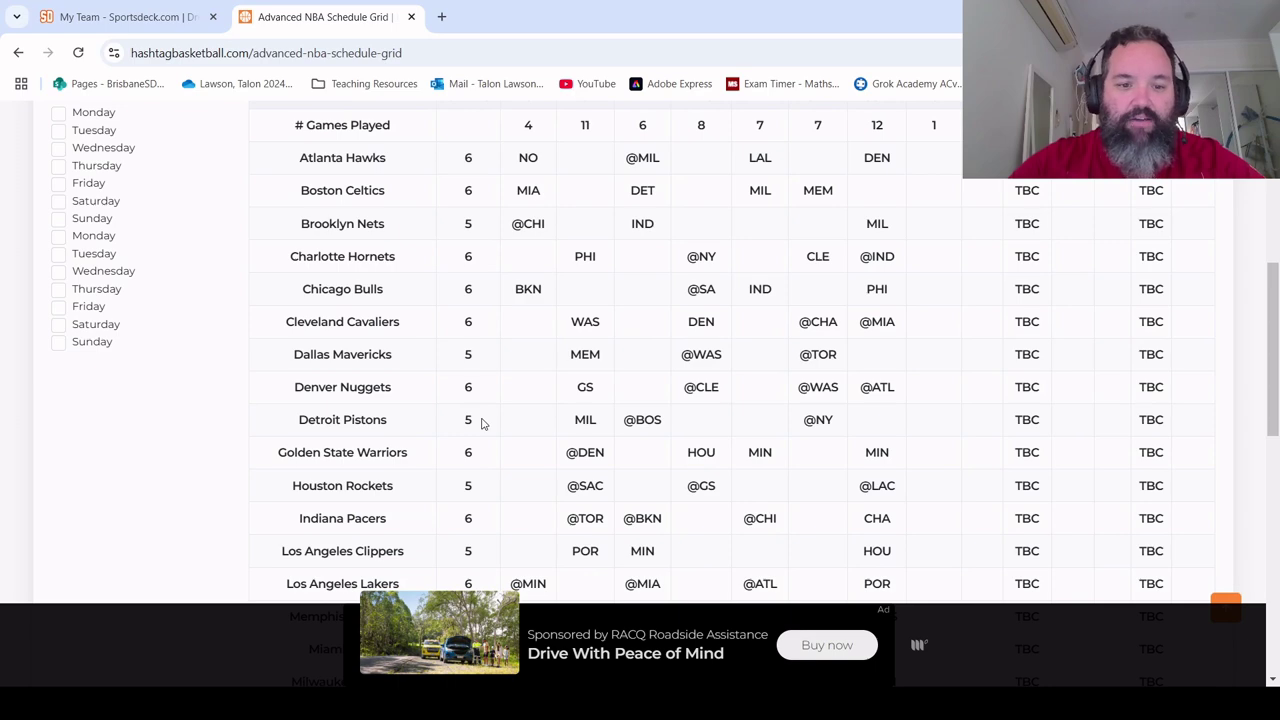
{"action": "scroll", "coordinate": [480, 420], "scroll_direction": "down", "scroll_amount": 4}
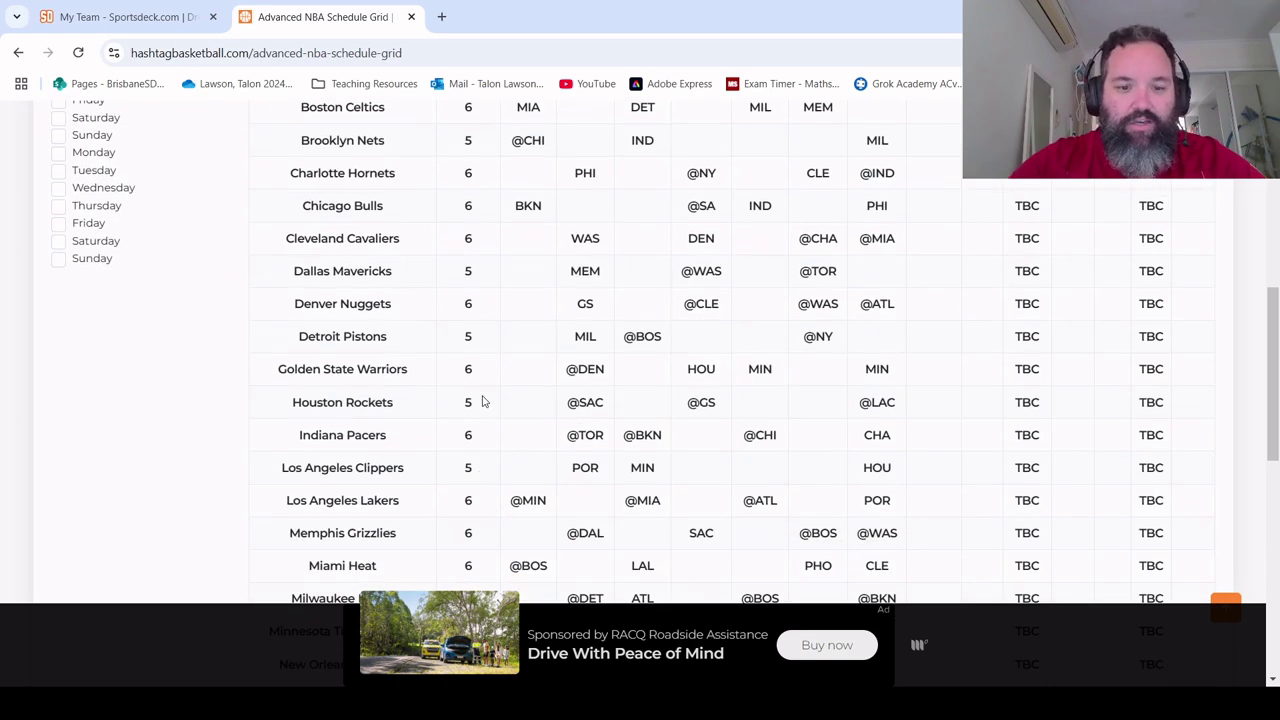
{"action": "scroll", "coordinate": [479, 400], "scroll_direction": "down", "scroll_amount": 1}
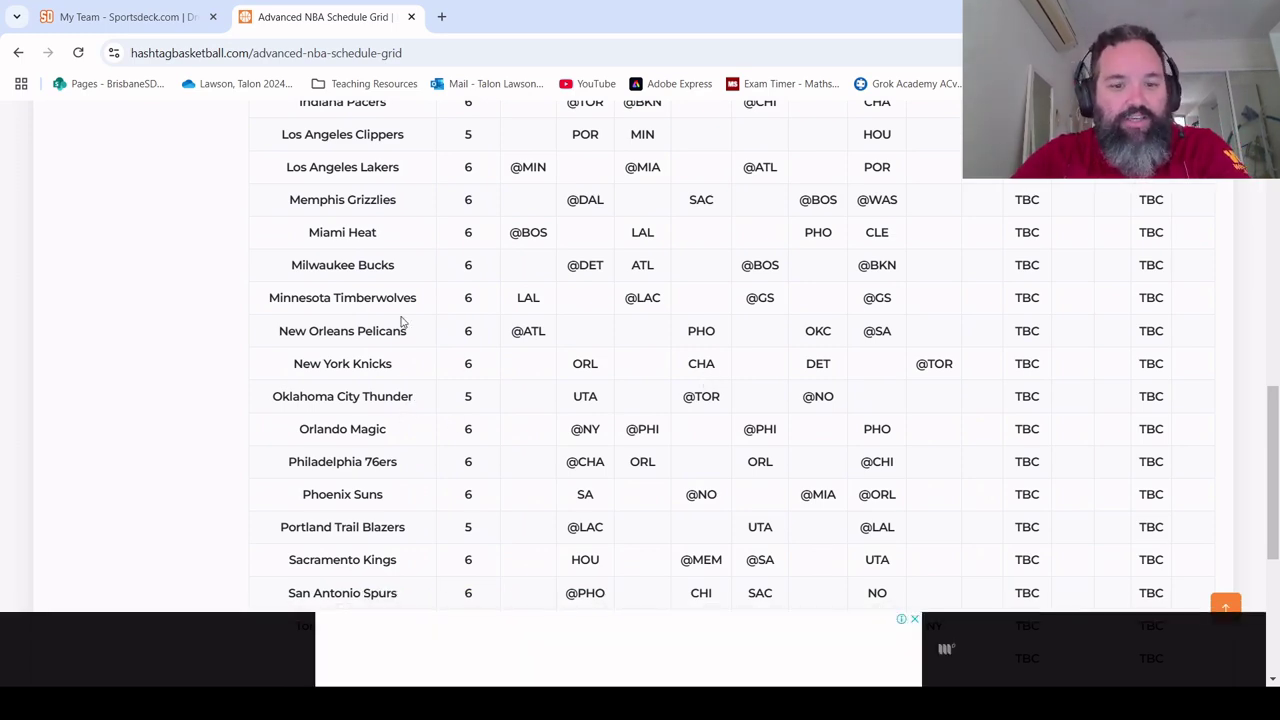
{"action": "scroll", "coordinate": [403, 321], "scroll_direction": "down", "scroll_amount": 2}
{"action": "scroll", "coordinate": [404, 162], "scroll_direction": "up", "scroll_amount": 3}
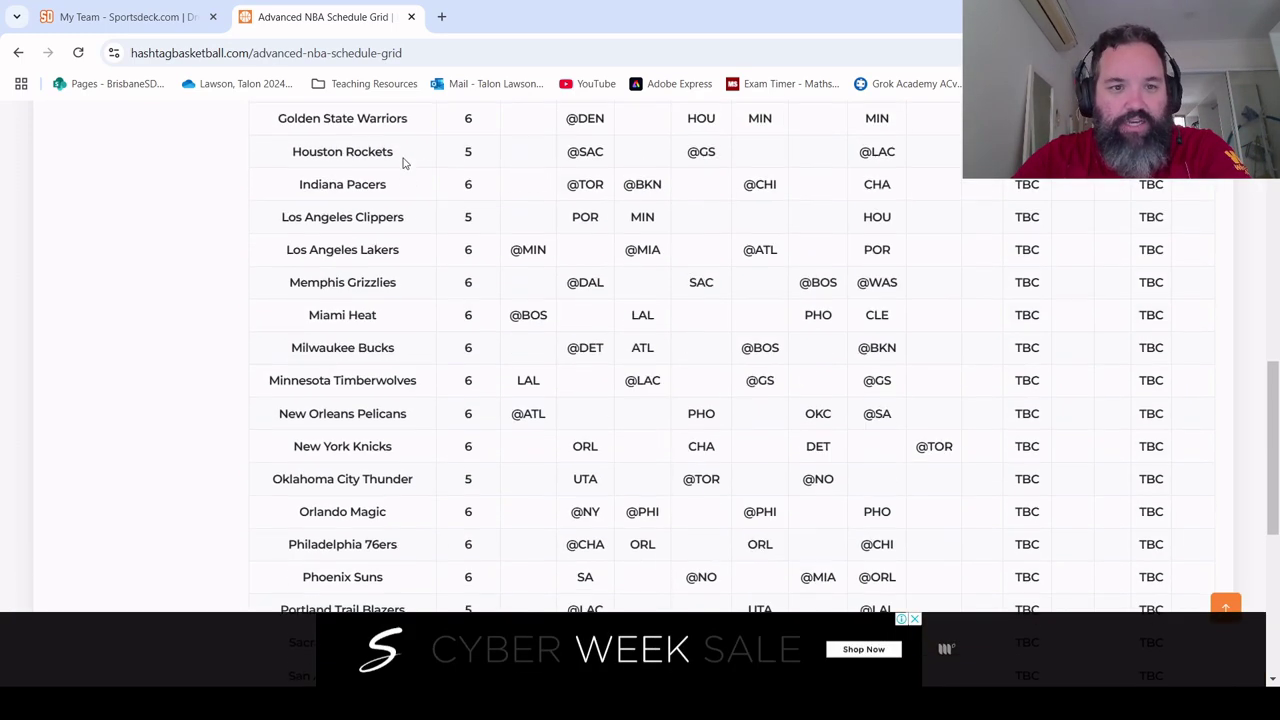
{"action": "scroll", "coordinate": [405, 190], "scroll_direction": "up", "scroll_amount": 4}
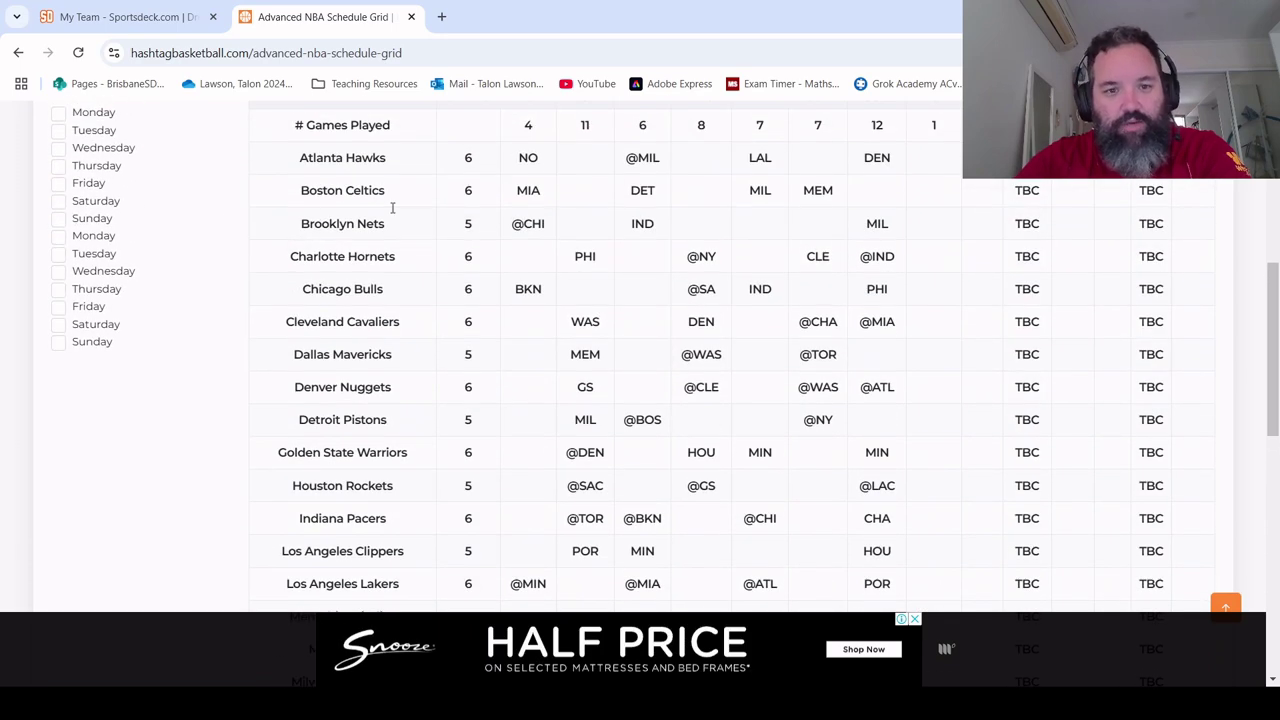
Step: On My Team, scroll down to the Most Traded in/out tables, then back to the court
{"action": "left_click", "coordinate": [105, 14]}
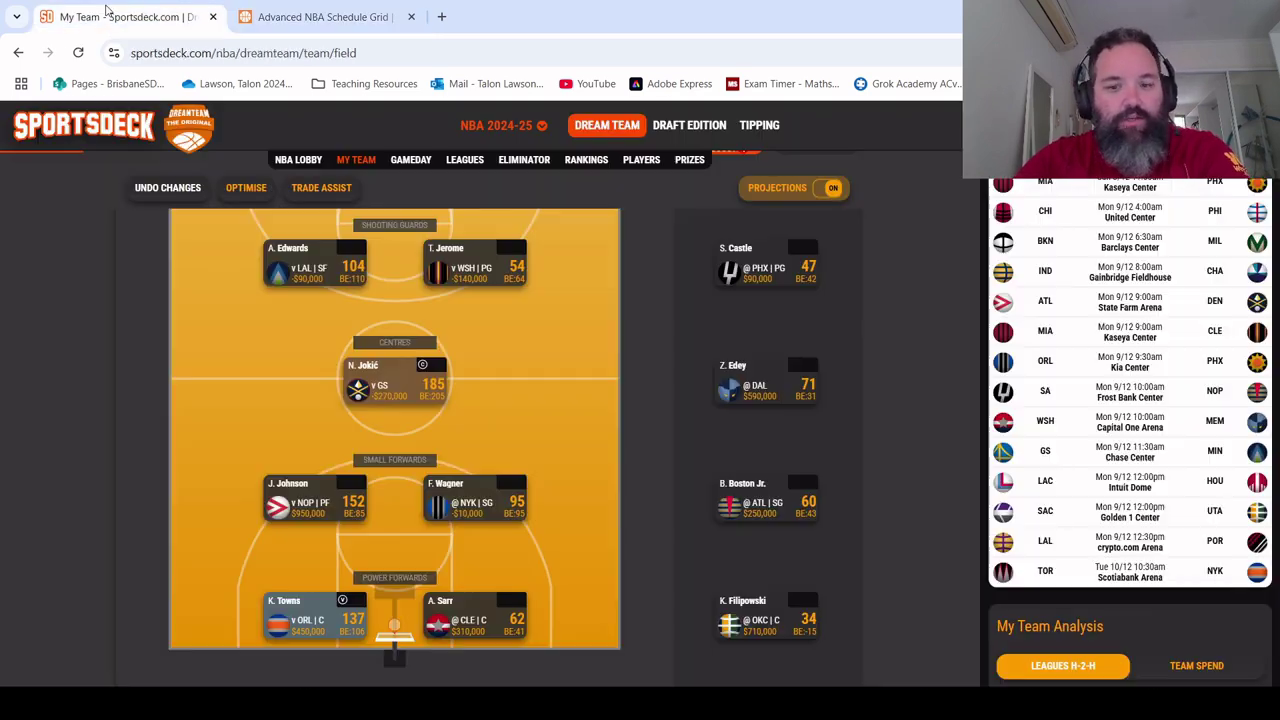
{"action": "scroll", "coordinate": [522, 373], "scroll_direction": "down", "scroll_amount": 5}
{"action": "scroll", "coordinate": [561, 420], "scroll_direction": "down", "scroll_amount": 2}
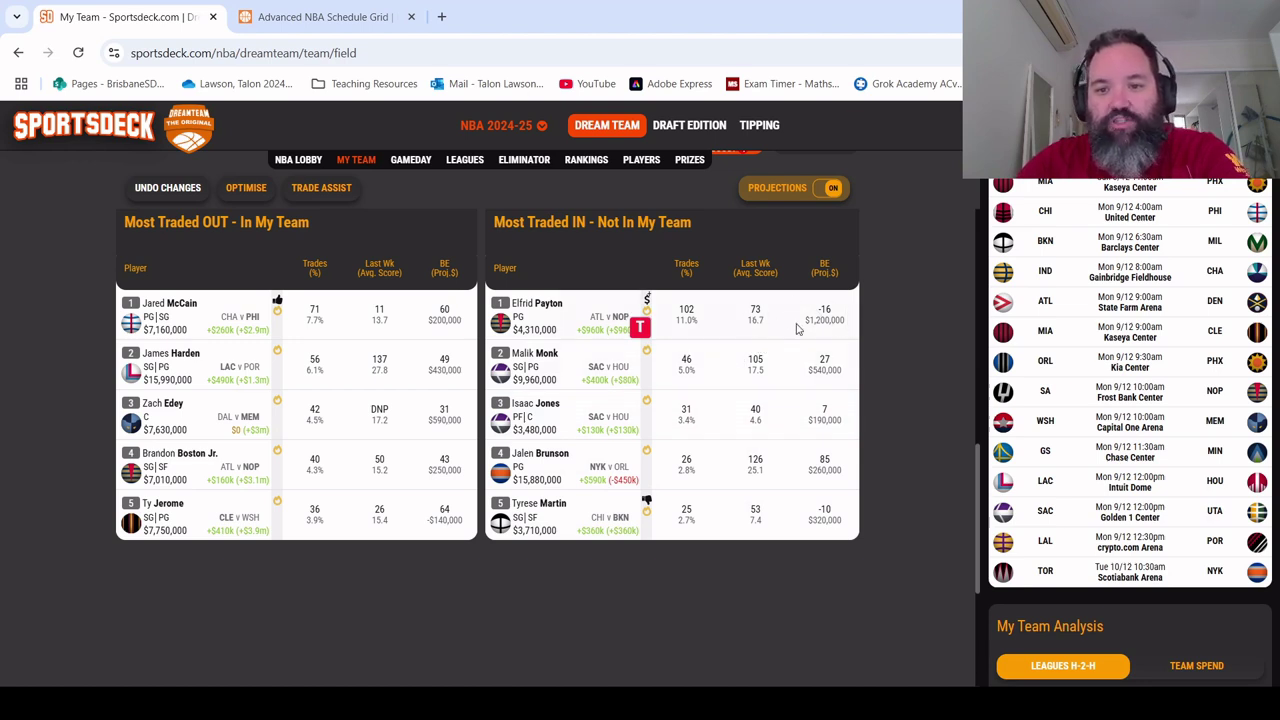
{"action": "scroll", "coordinate": [784, 333], "scroll_direction": "up", "scroll_amount": 10}
{"action": "scroll", "coordinate": [750, 324], "scroll_direction": "down", "scroll_amount": 2}
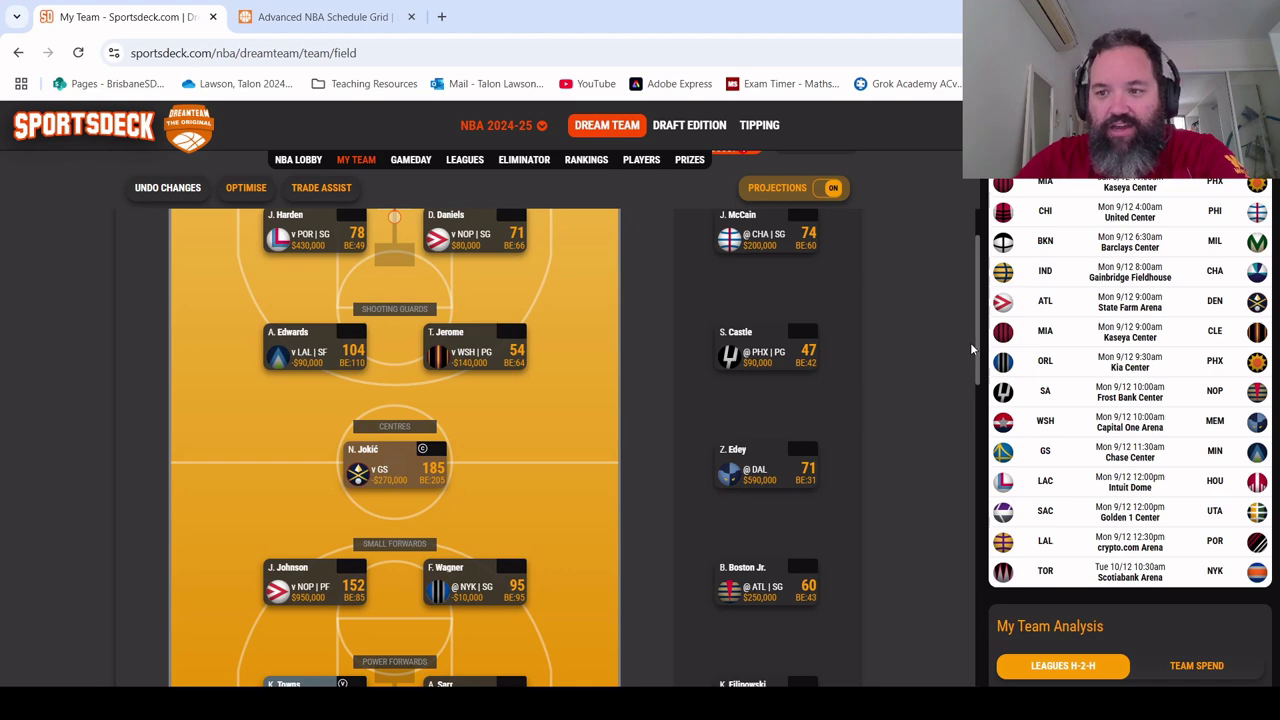
{"action": "scroll", "coordinate": [1099, 430], "scroll_direction": "up", "scroll_amount": 3}
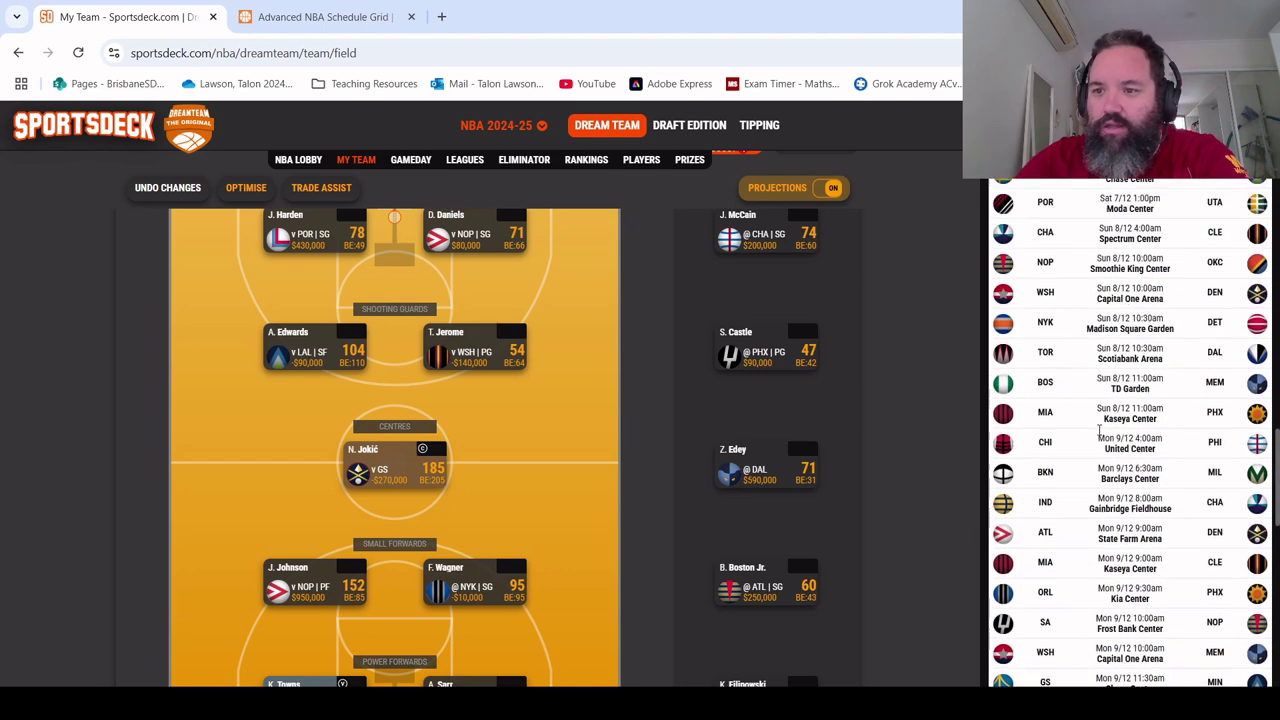
{"action": "scroll", "coordinate": [1099, 430], "scroll_direction": "up", "scroll_amount": 5}
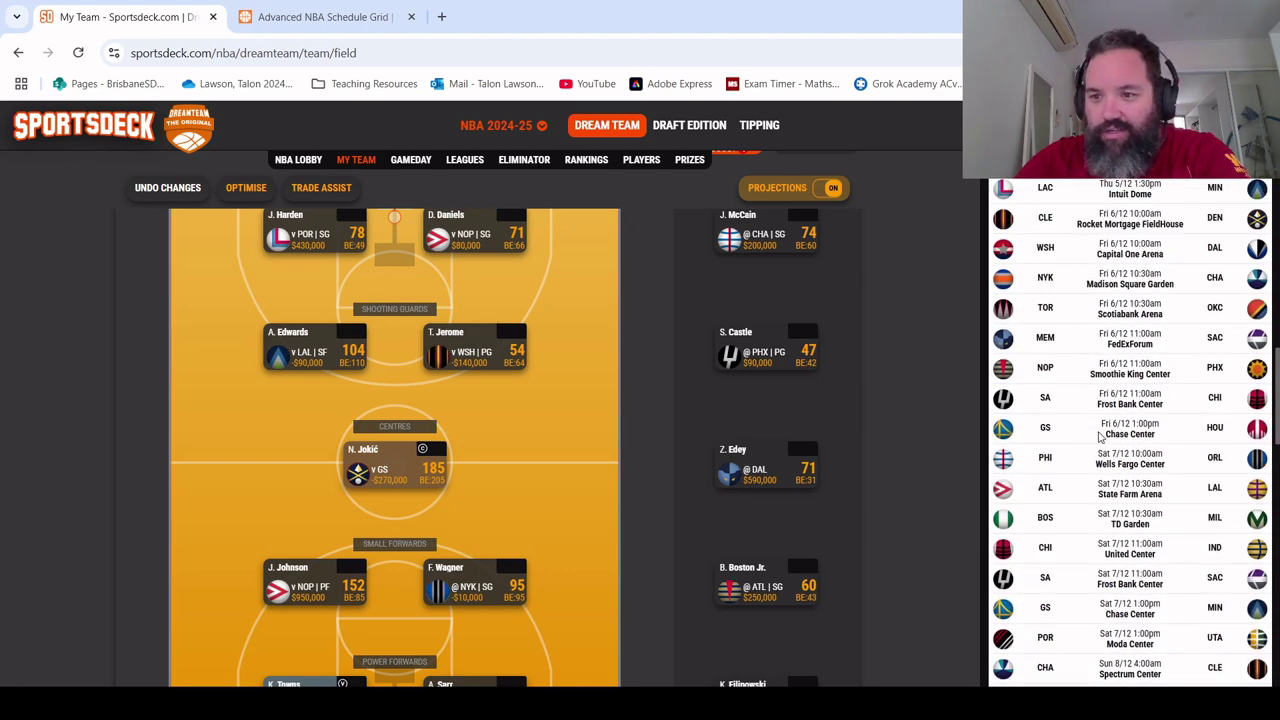
{"action": "scroll", "coordinate": [1099, 432], "scroll_direction": "up", "scroll_amount": 6}
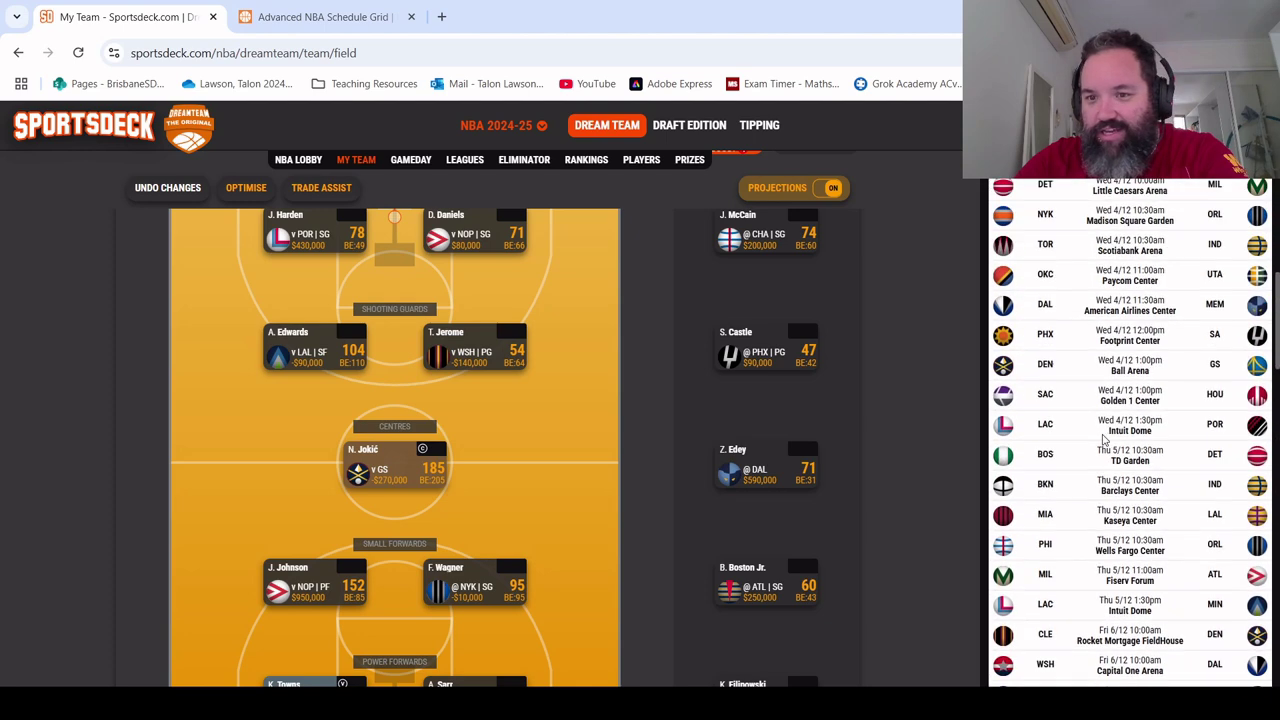
{"action": "scroll", "coordinate": [1106, 440], "scroll_direction": "up", "scroll_amount": 4}
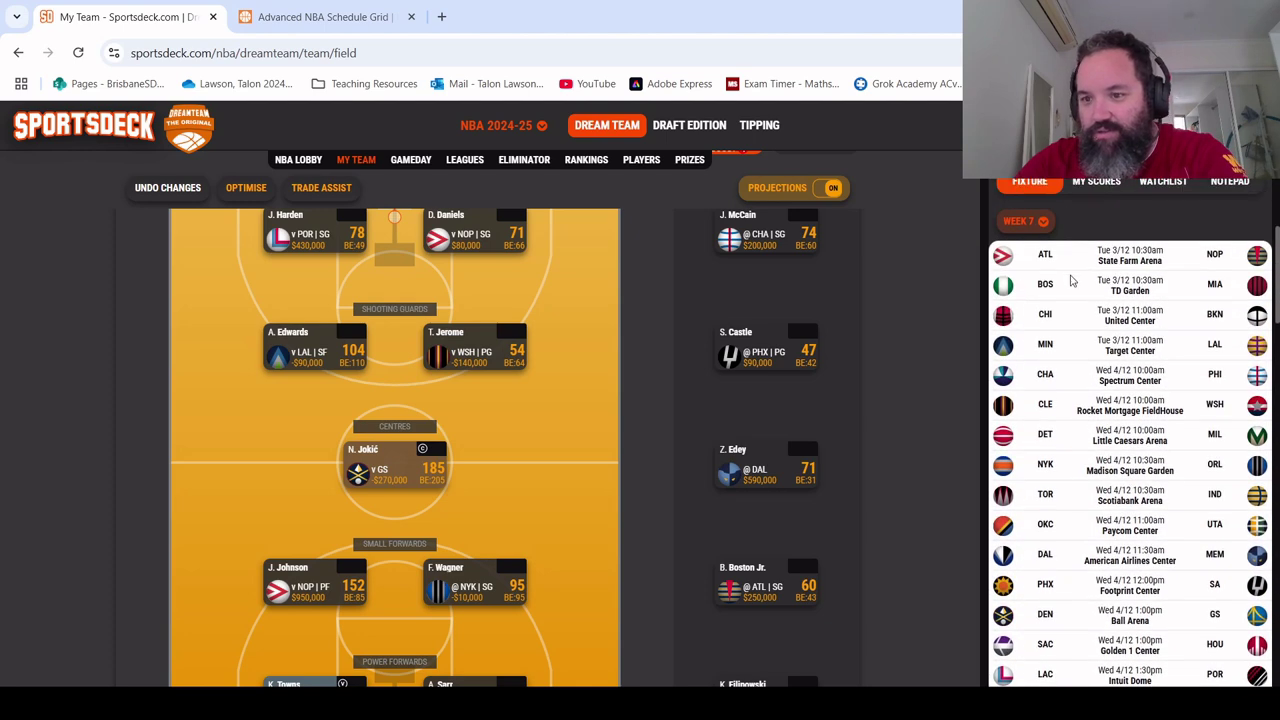
{"action": "scroll", "coordinate": [1170, 400], "scroll_direction": "down", "scroll_amount": 10}
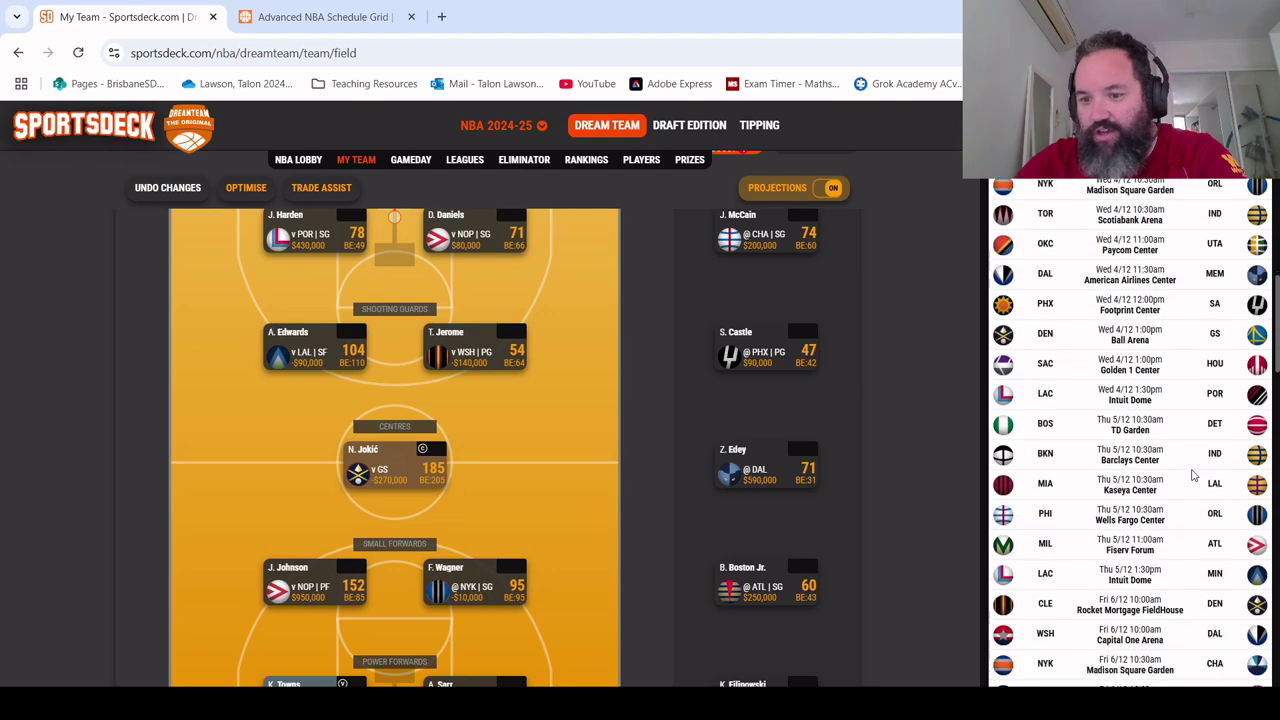
{"action": "scroll", "coordinate": [1192, 474], "scroll_direction": "down", "scroll_amount": 10}
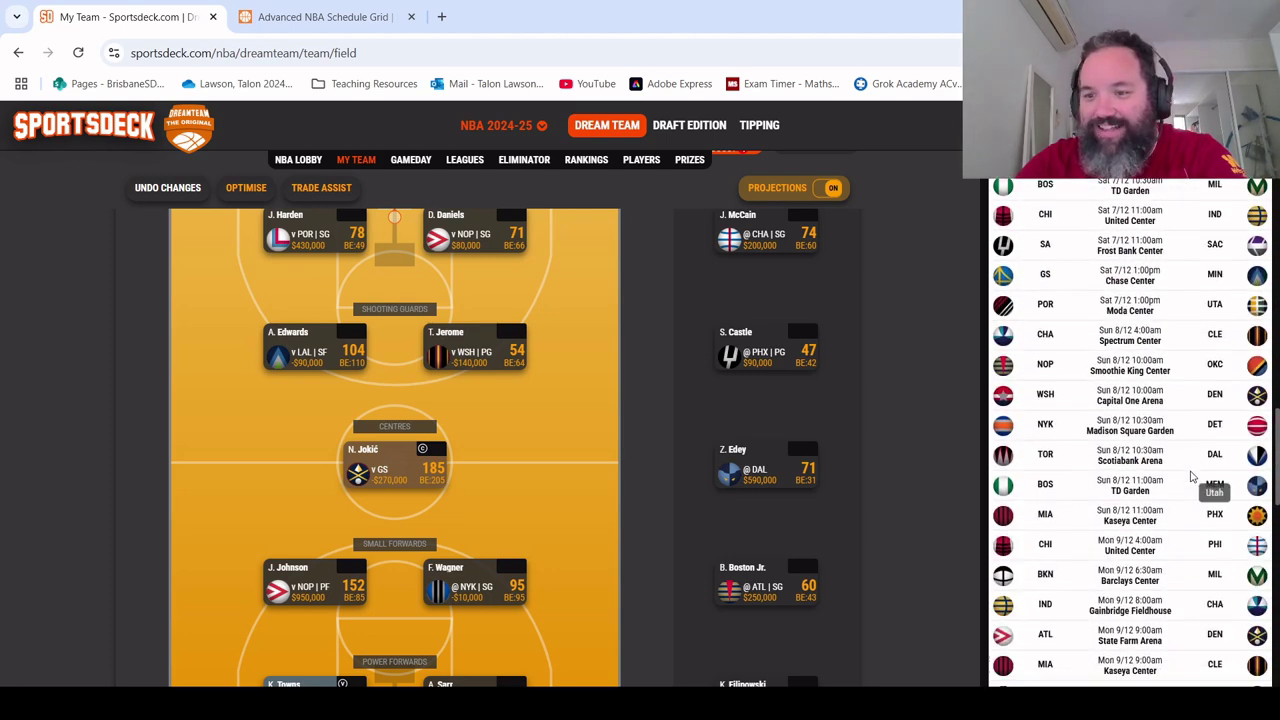
{"action": "scroll", "coordinate": [1078, 433], "scroll_direction": "down", "scroll_amount": 2}
{"action": "scroll", "coordinate": [700, 420], "scroll_direction": "down", "scroll_amount": 2}
{"action": "scroll", "coordinate": [1000, 437], "scroll_direction": "down", "scroll_amount": 3}
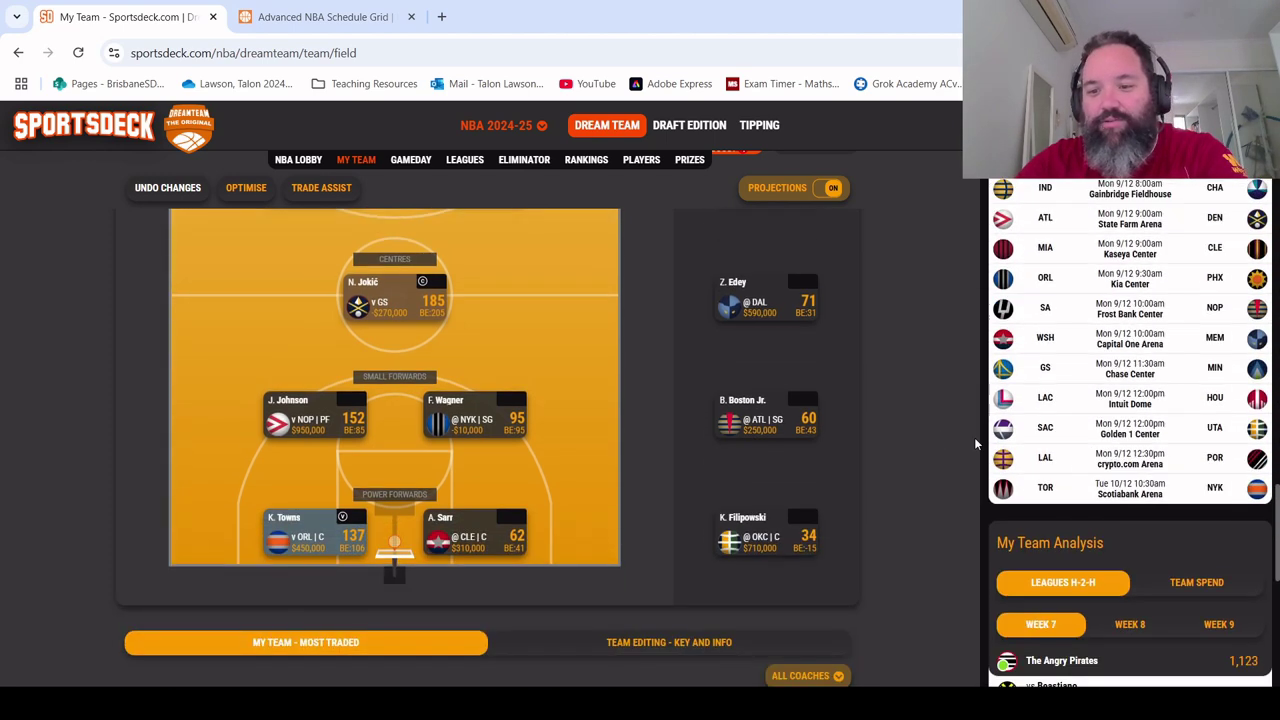
{"action": "scroll", "coordinate": [673, 383], "scroll_direction": "up", "scroll_amount": 4}
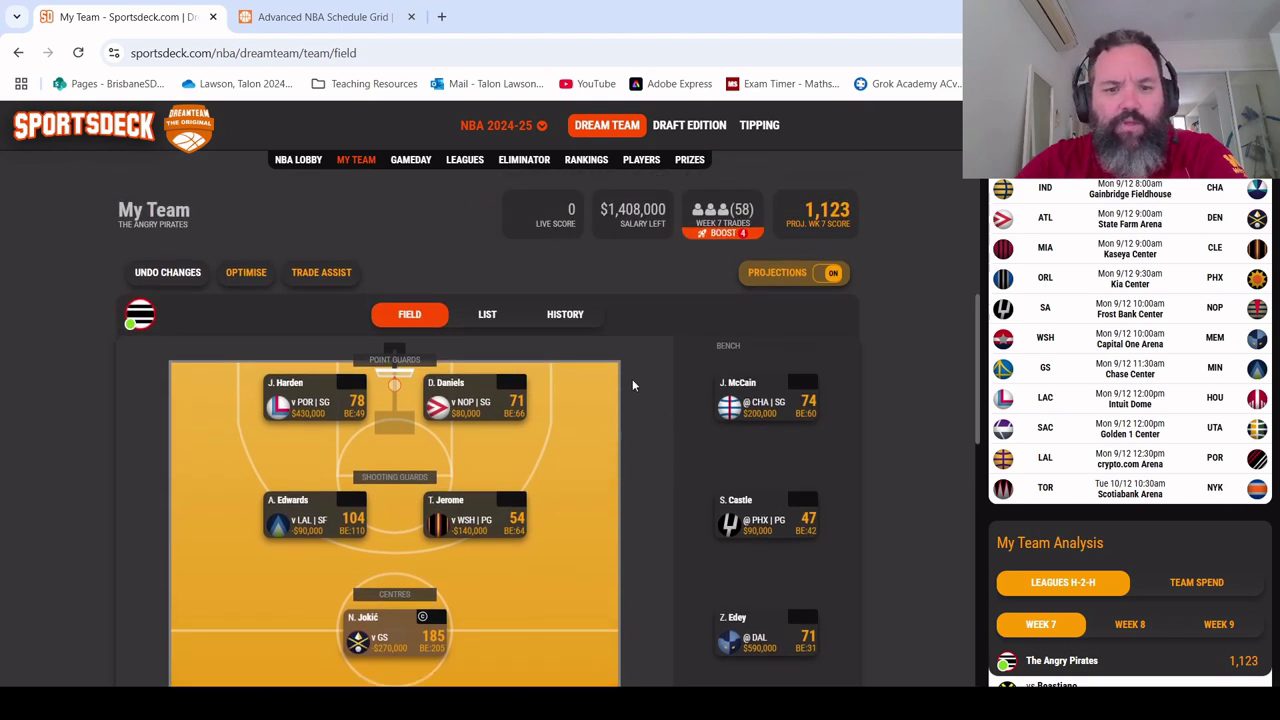
{"action": "scroll", "coordinate": [688, 377], "scroll_direction": "down", "scroll_amount": 3}
{"action": "scroll", "coordinate": [715, 372], "scroll_direction": "up", "scroll_amount": 1}
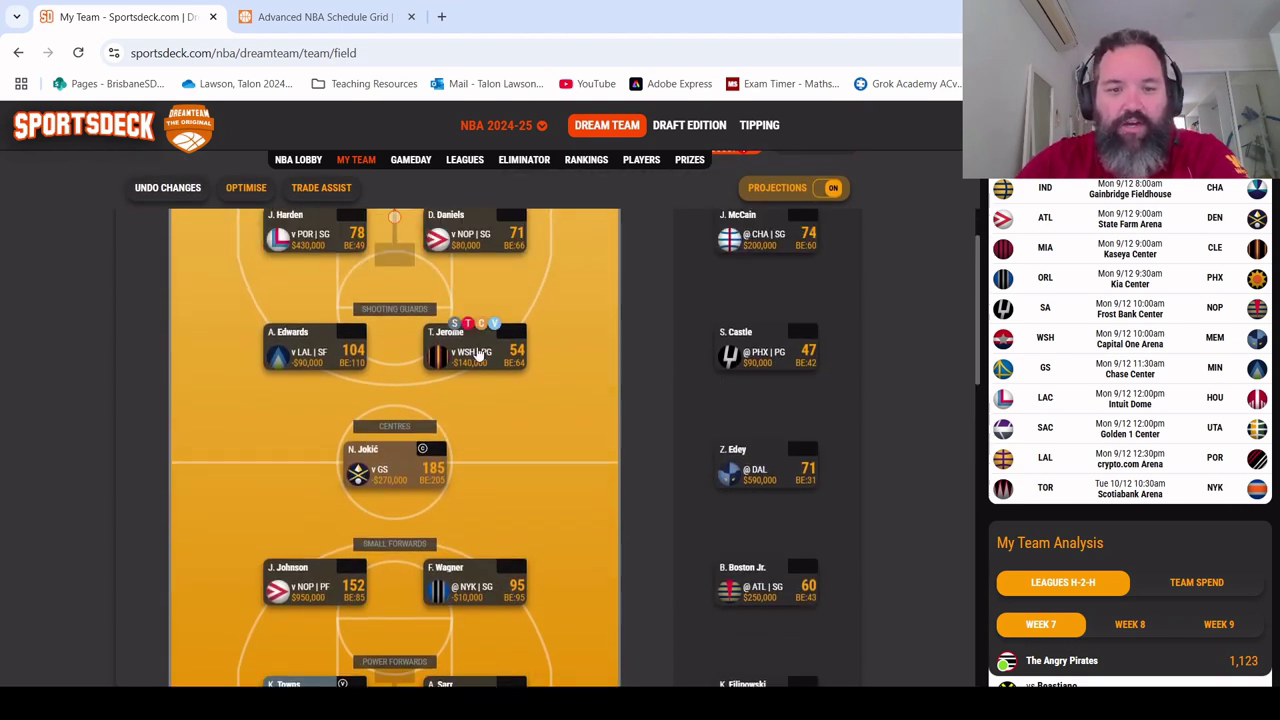
{"action": "mouse_move", "coordinate": [495, 350]}
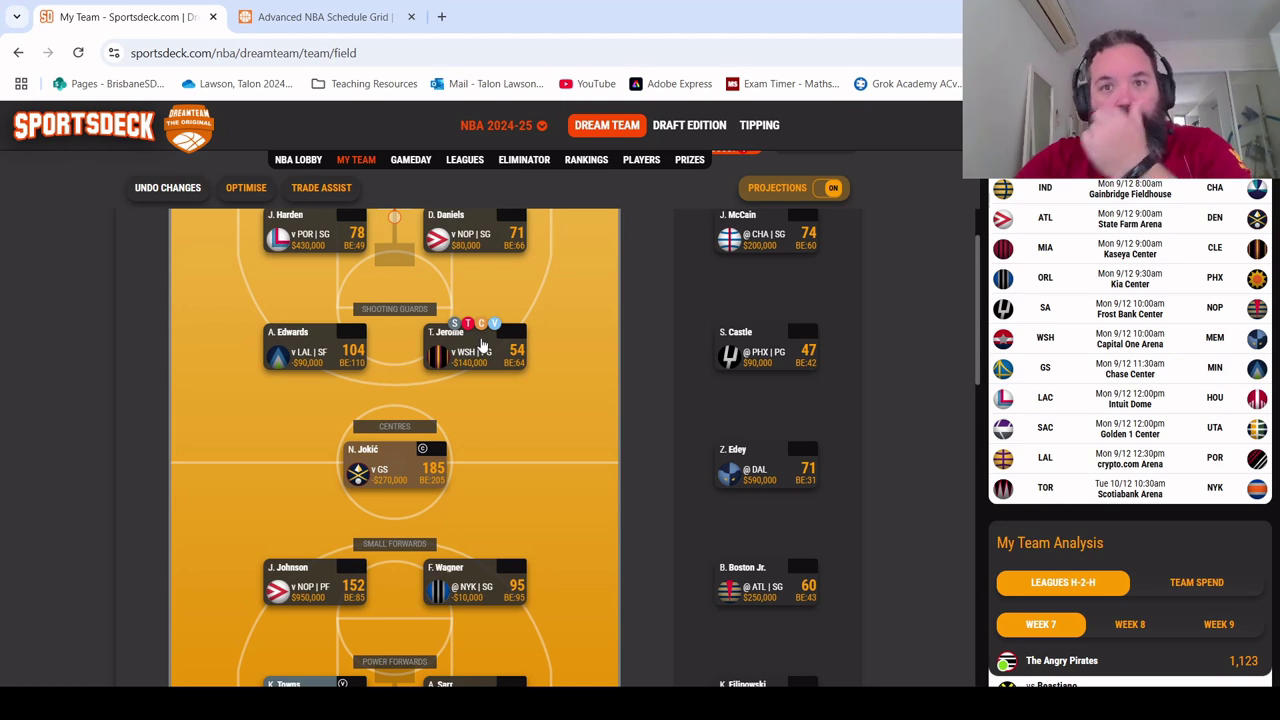
{"action": "scroll", "coordinate": [482, 345], "scroll_direction": "down", "scroll_amount": 1}
{"action": "mouse_move", "coordinate": [458, 495]}
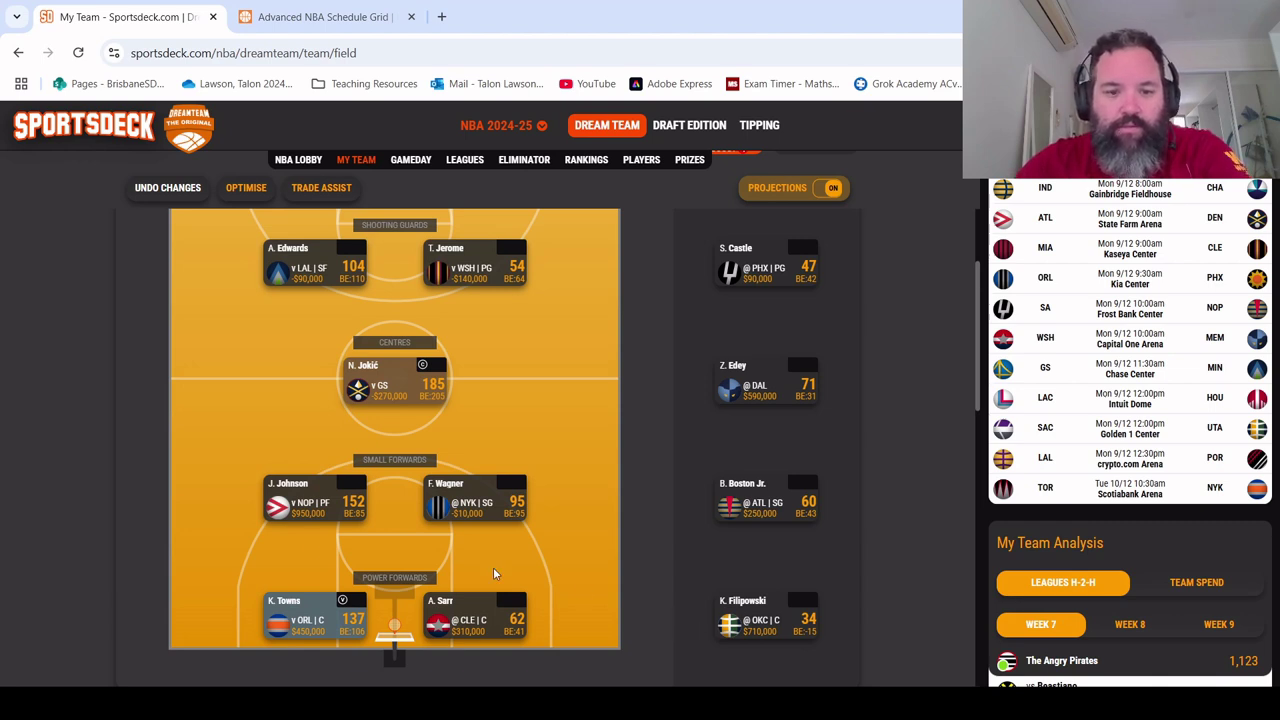
{"action": "scroll", "coordinate": [588, 605], "scroll_direction": "down", "scroll_amount": 1}
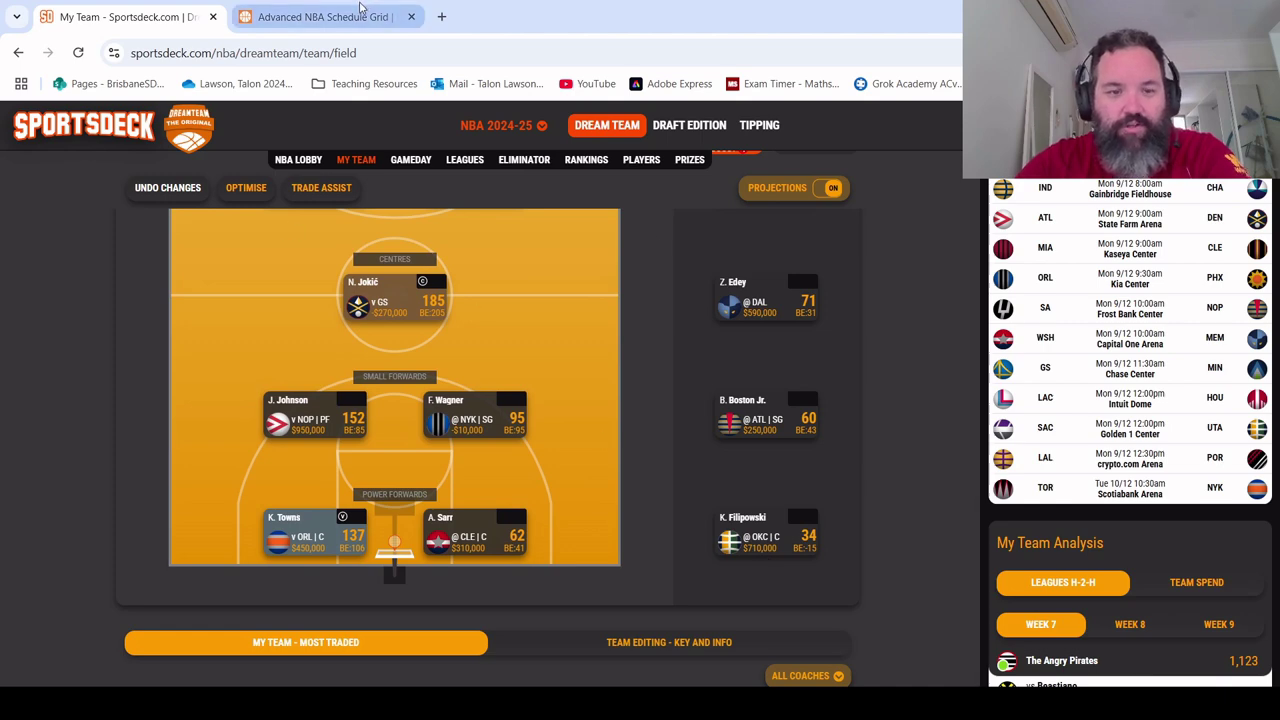
{"action": "left_click", "coordinate": [323, 17]}
{"action": "scroll", "coordinate": [390, 262], "scroll_direction": "down", "scroll_amount": 4}
{"action": "scroll", "coordinate": [389, 265], "scroll_direction": "down", "scroll_amount": 2}
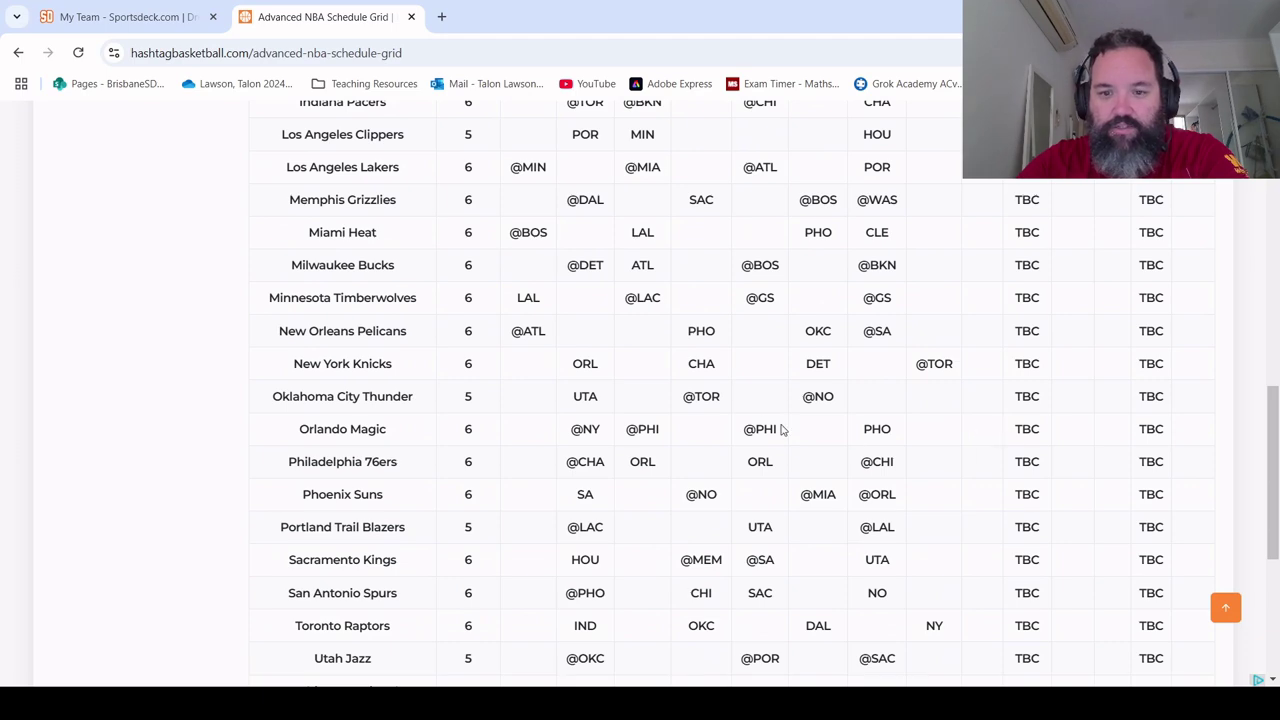
{"action": "scroll", "coordinate": [1039, 426], "scroll_direction": "up", "scroll_amount": 7}
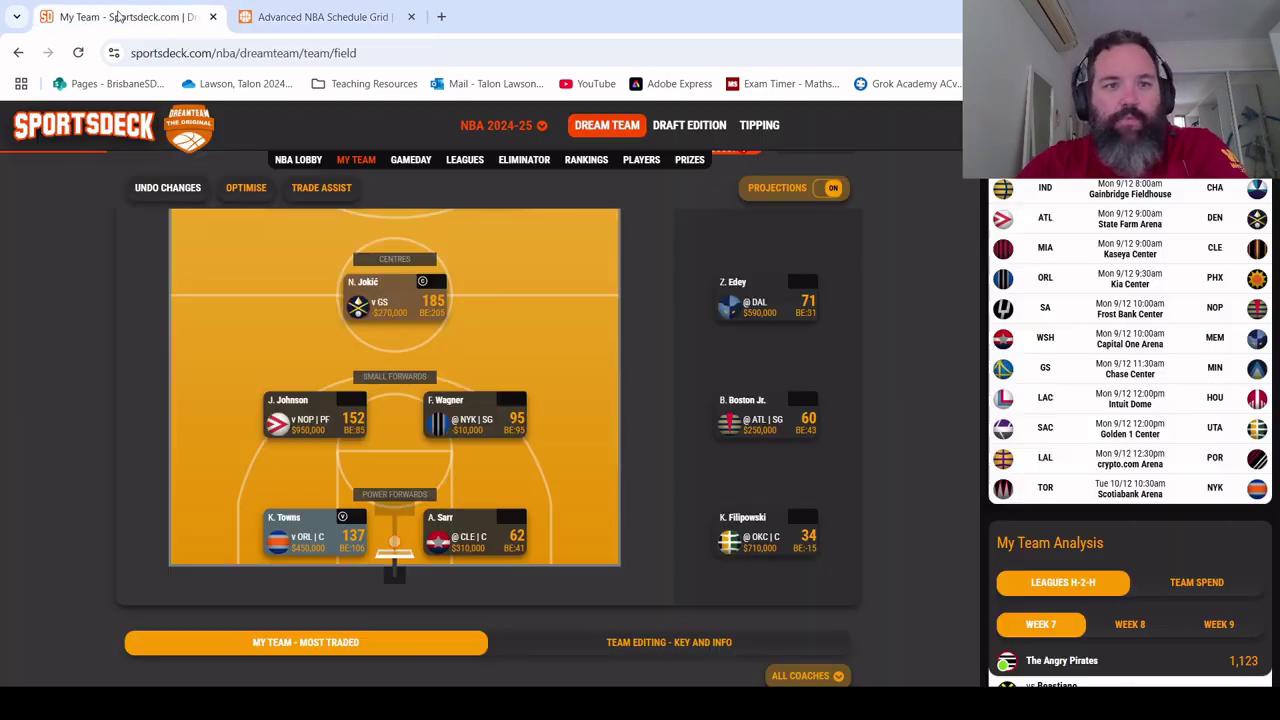
{"action": "left_click", "coordinate": [125, 16]}
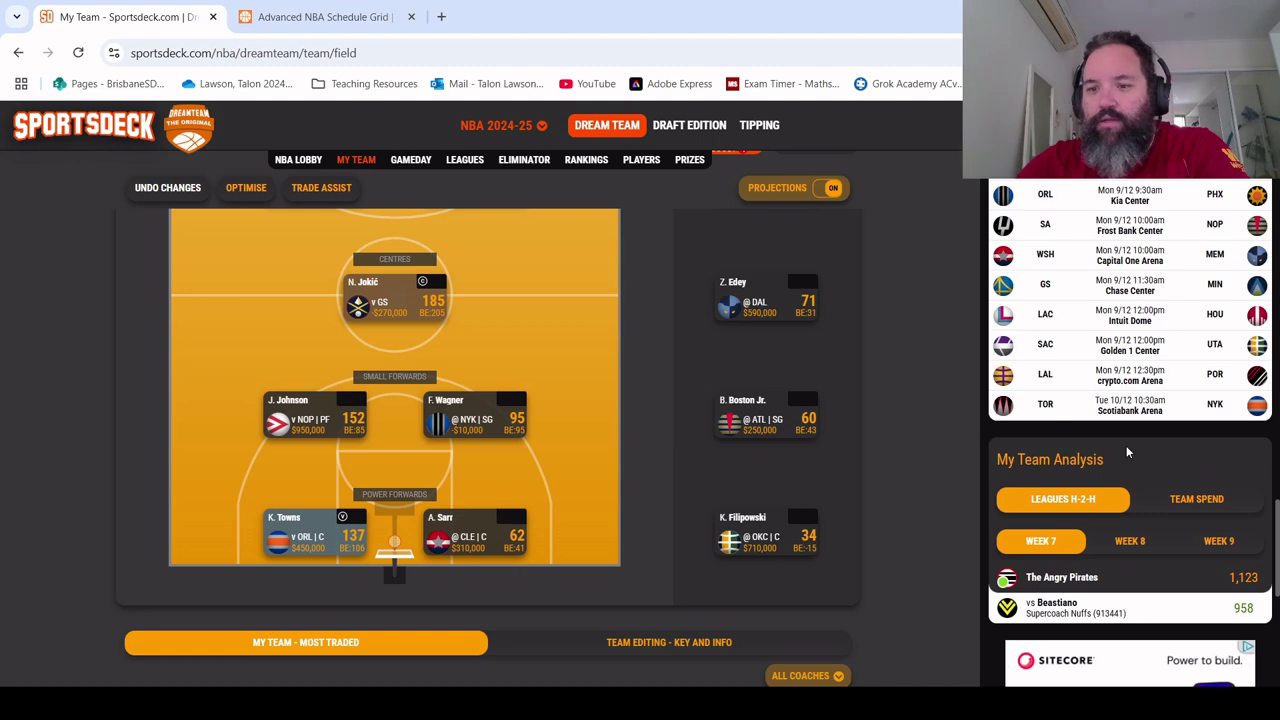
{"action": "scroll", "coordinate": [1127, 447], "scroll_direction": "up", "scroll_amount": 5}
{"action": "scroll", "coordinate": [1127, 447], "scroll_direction": "up", "scroll_amount": 3}
{"action": "scroll", "coordinate": [1127, 447], "scroll_direction": "up", "scroll_amount": 10}
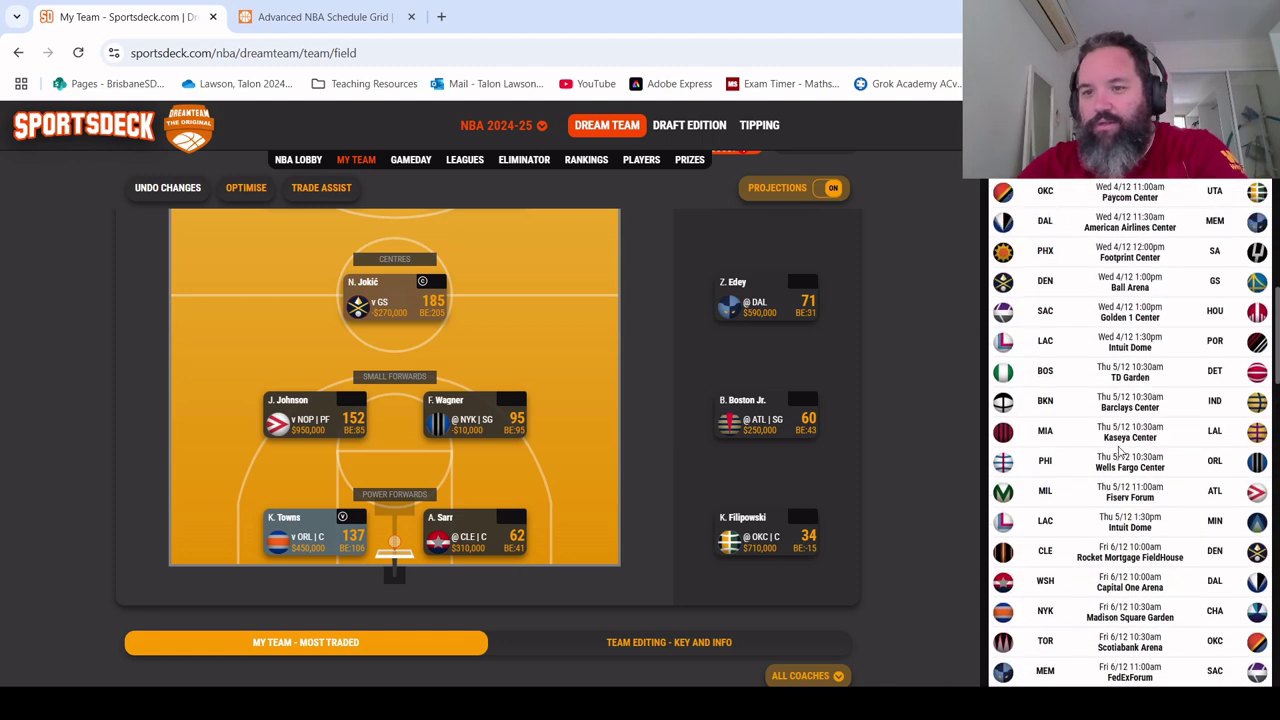
{"action": "scroll", "coordinate": [1104, 457], "scroll_direction": "up", "scroll_amount": 3}
{"action": "scroll", "coordinate": [1100, 460], "scroll_direction": "down", "scroll_amount": 10}
{"action": "scroll", "coordinate": [1100, 460], "scroll_direction": "down", "scroll_amount": 5}
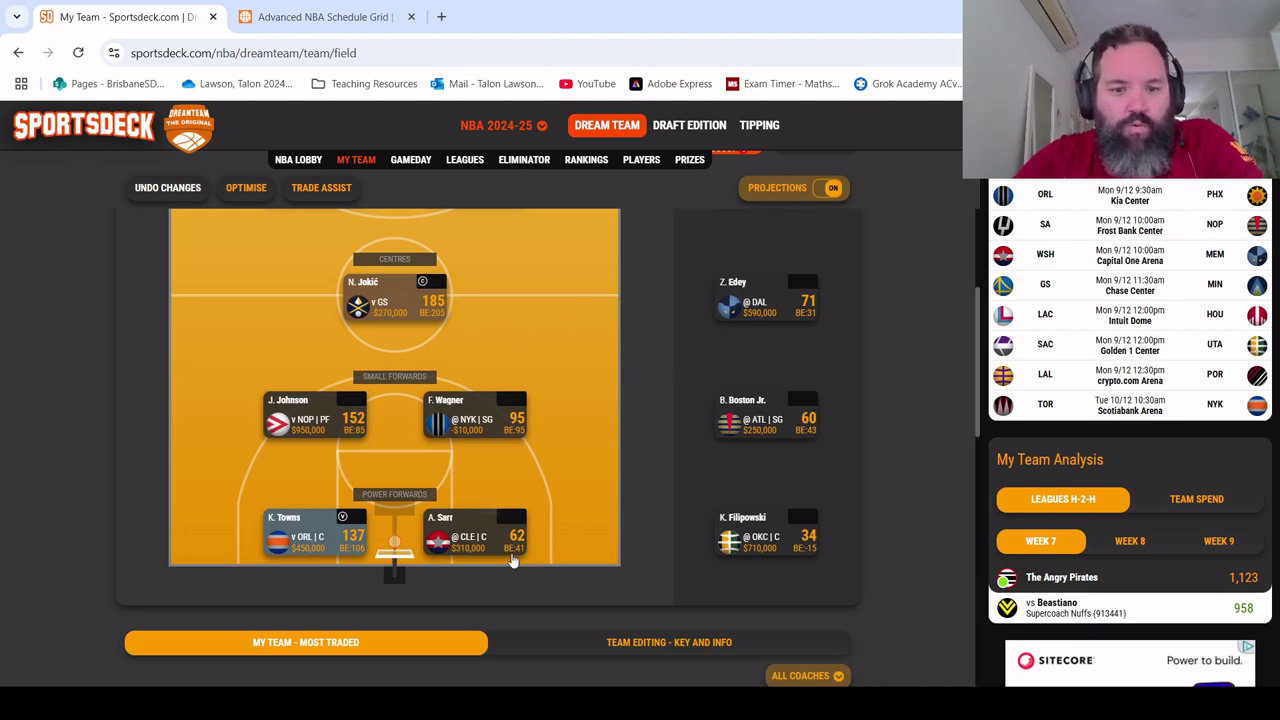
{"action": "mouse_move", "coordinate": [768, 408]}
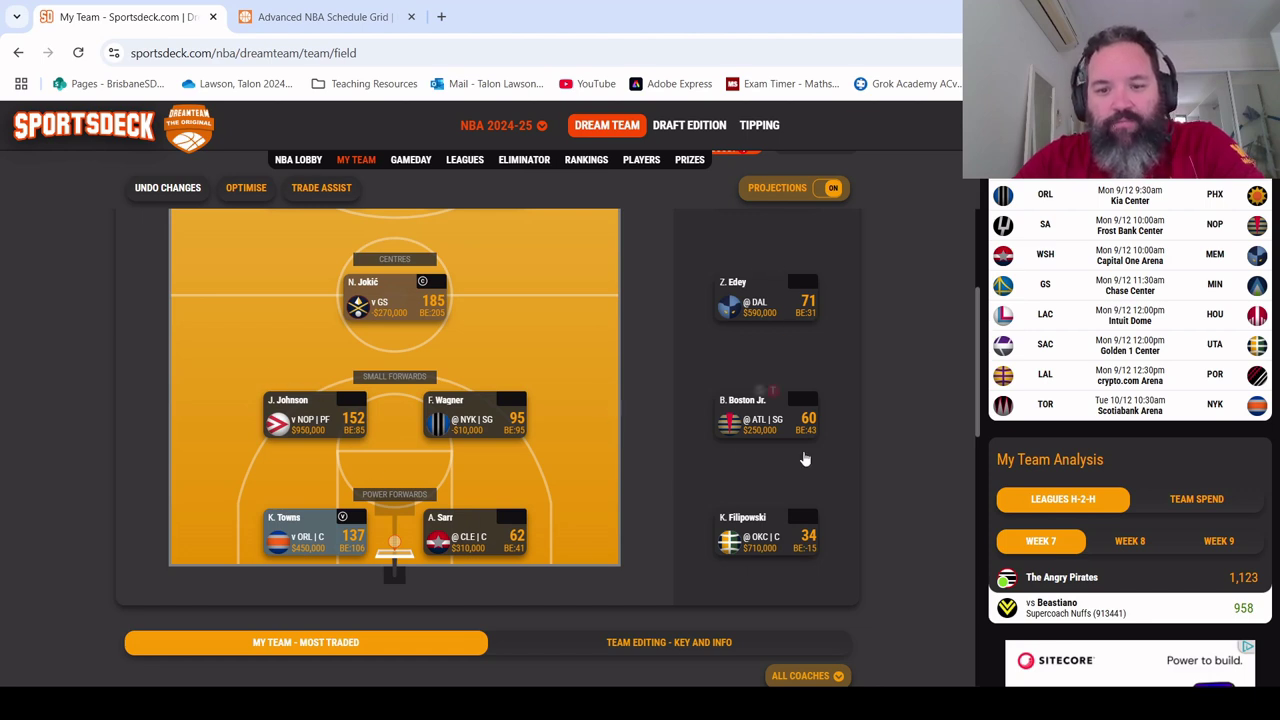
{"action": "mouse_move", "coordinate": [784, 312]}
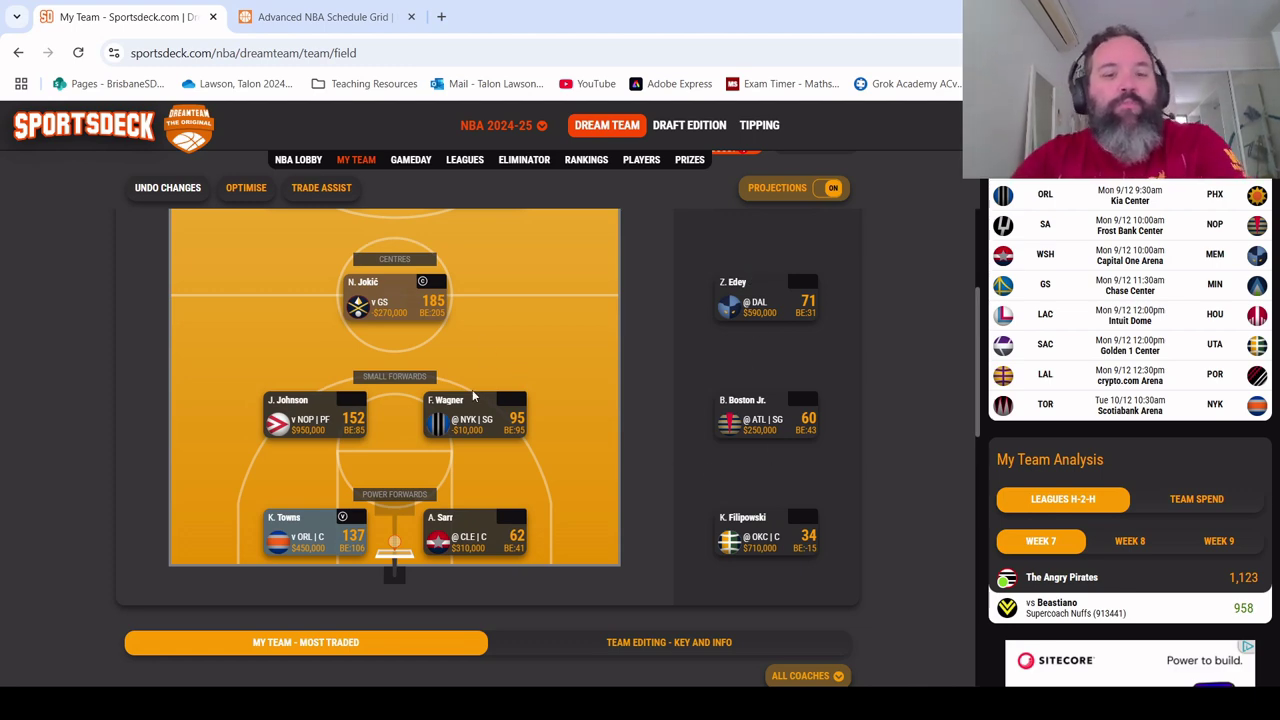
{"action": "scroll", "coordinate": [477, 402], "scroll_direction": "up", "scroll_amount": 3}
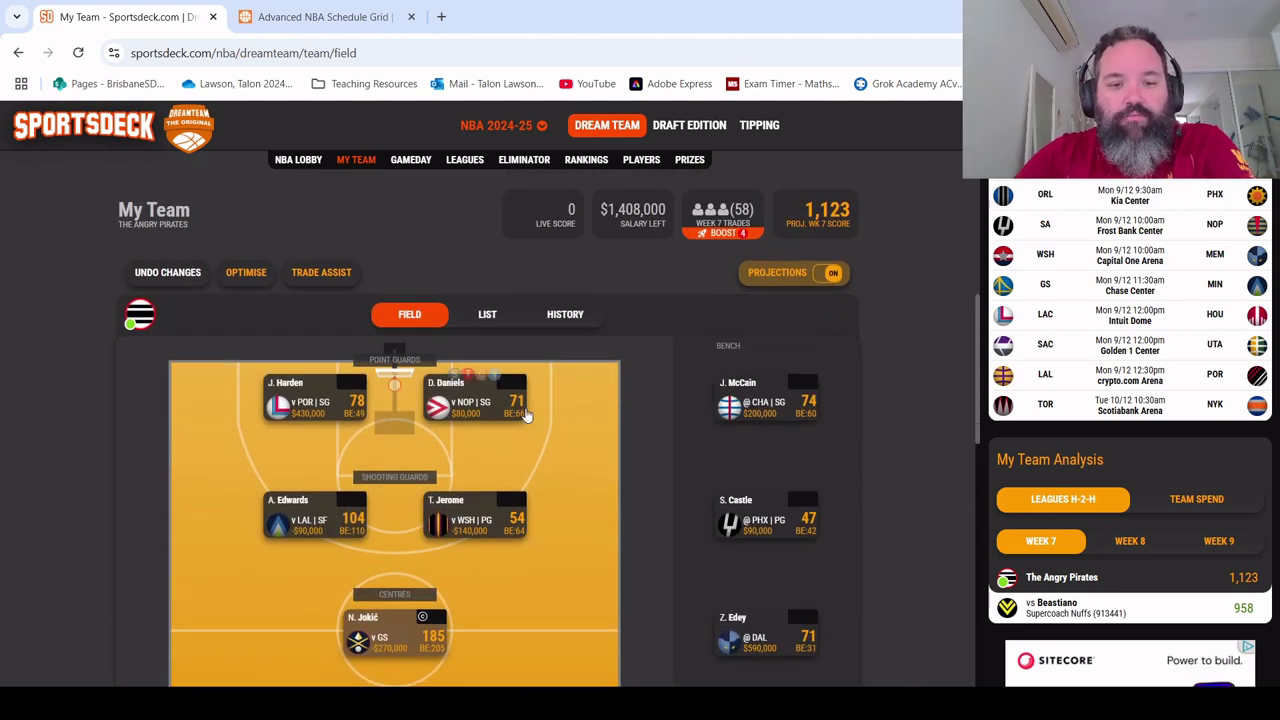
{"action": "mouse_move", "coordinate": [799, 430]}
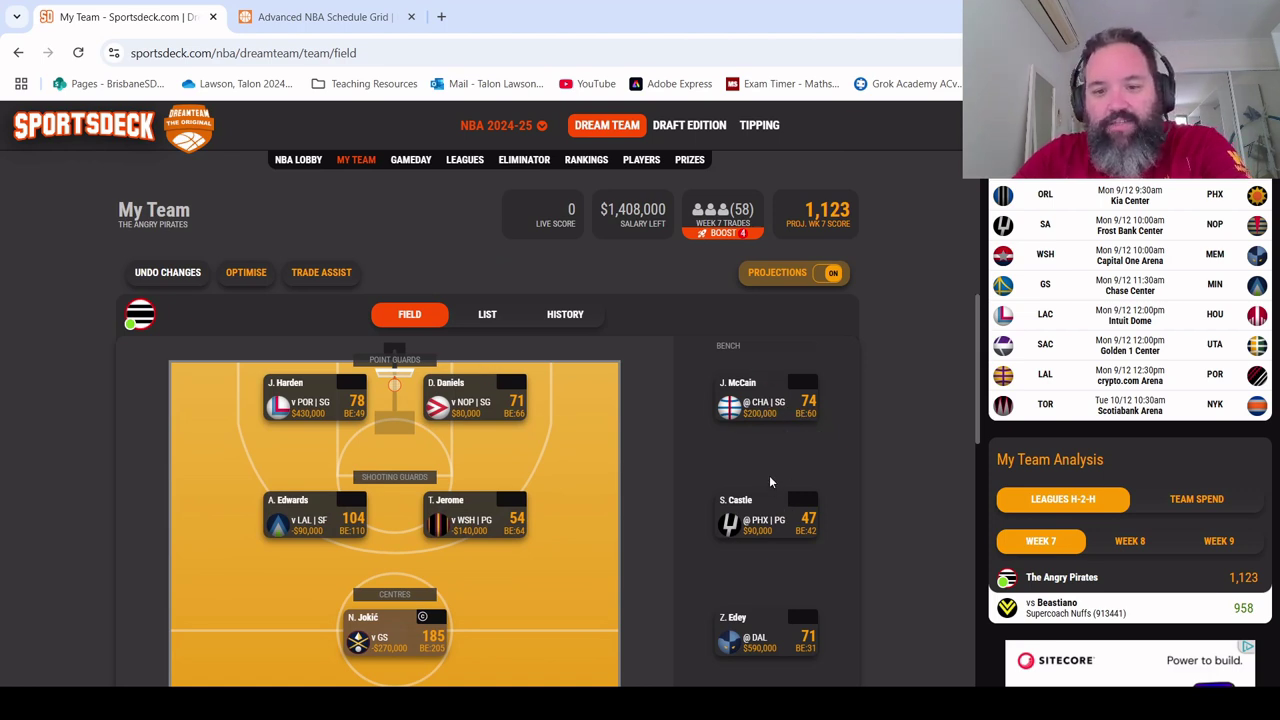
{"action": "mouse_move", "coordinate": [768, 527]}
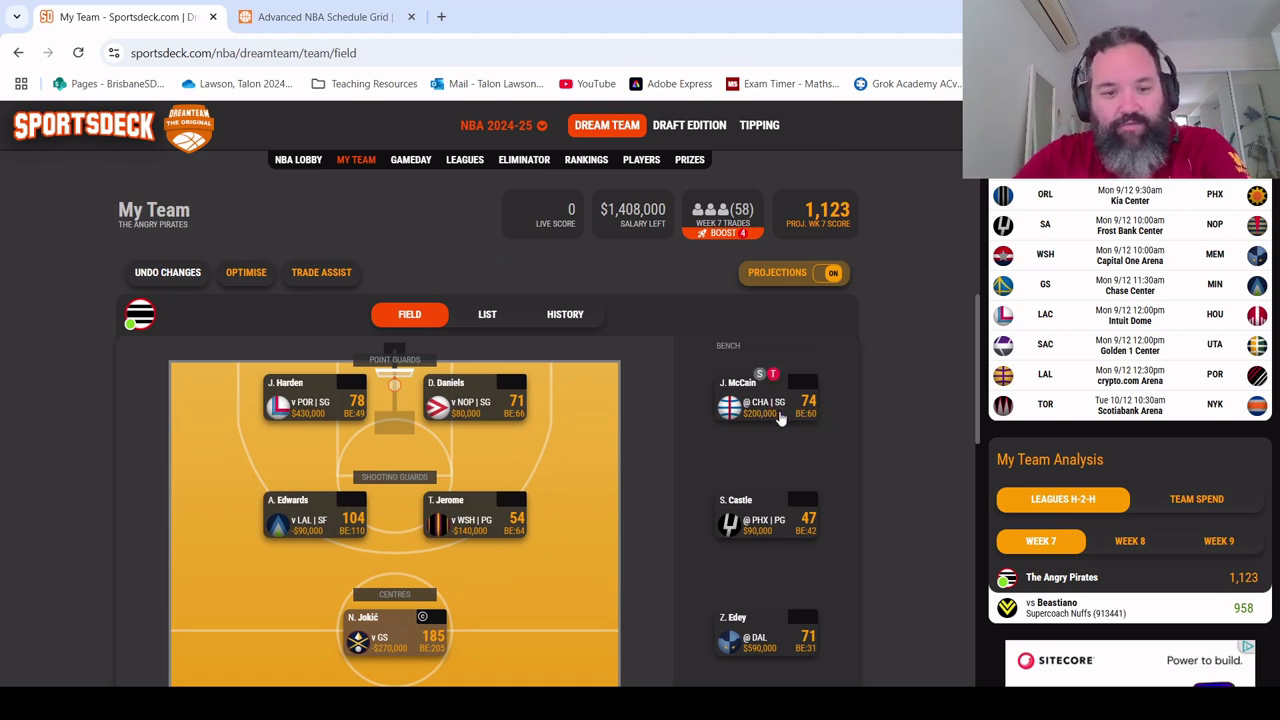
{"action": "mouse_move", "coordinate": [443, 499]}
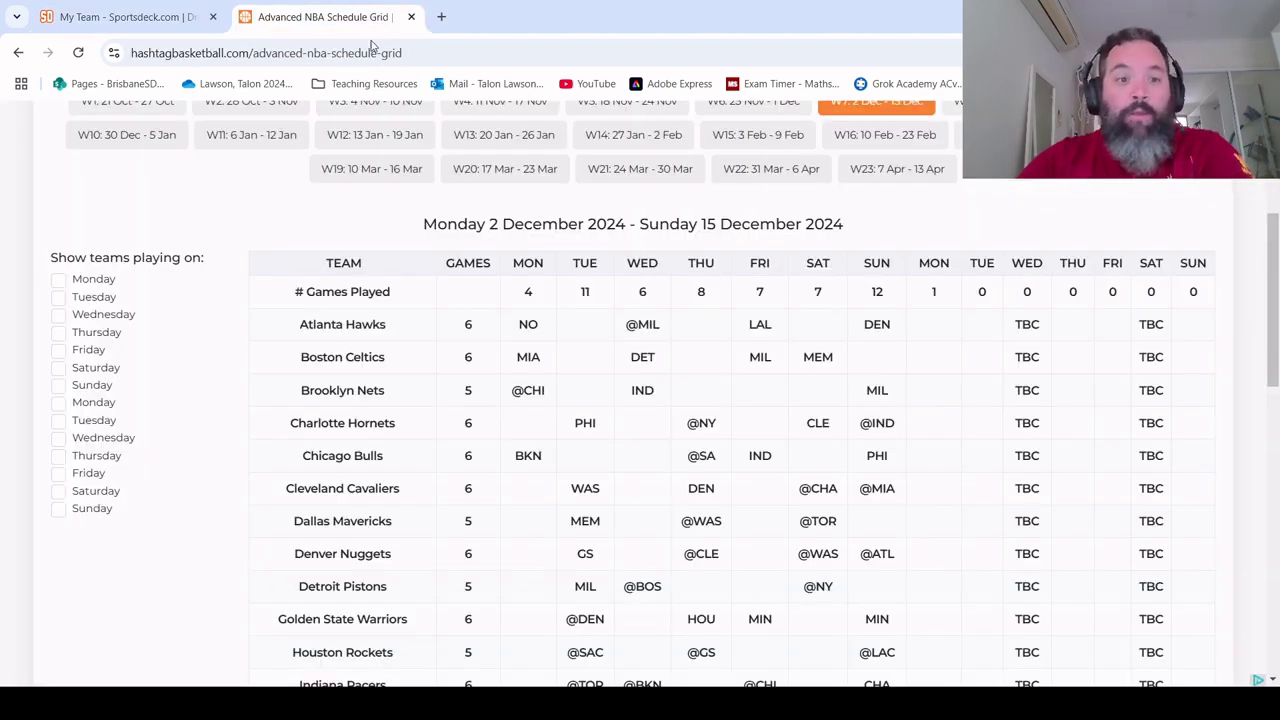
{"action": "left_click", "coordinate": [360, 17]}
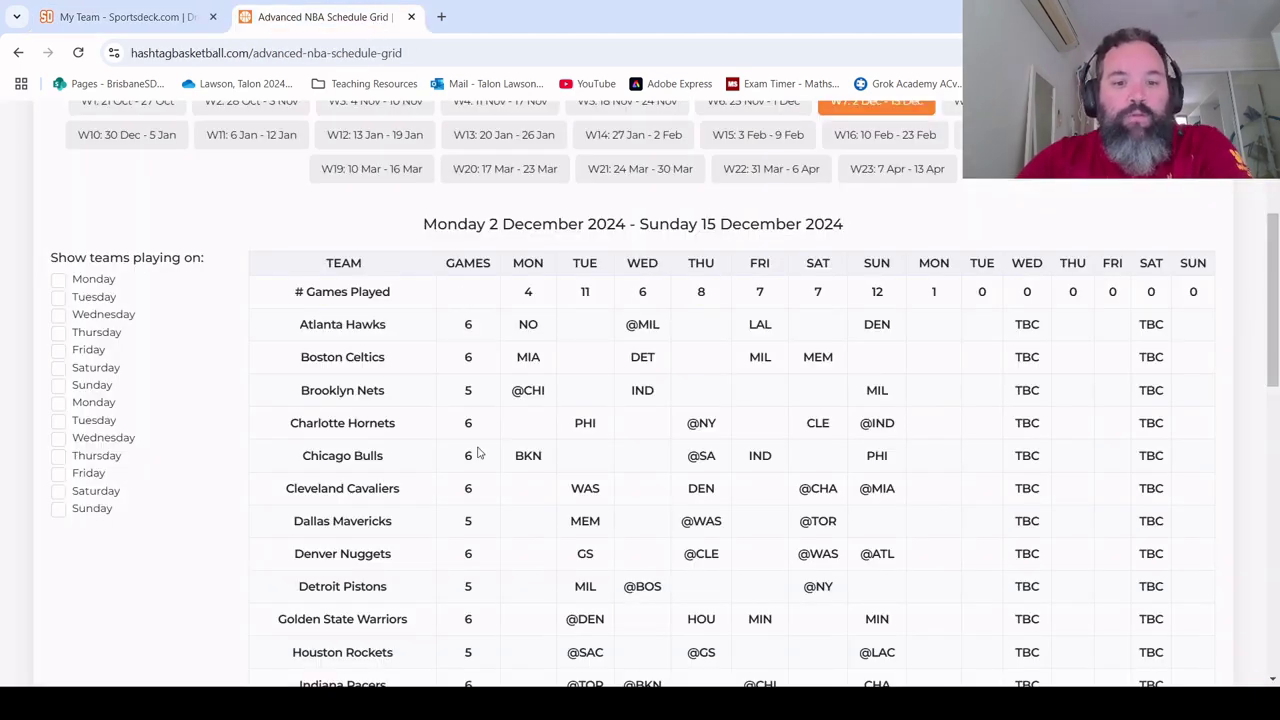
{"action": "left_click", "coordinate": [130, 17]}
{"action": "left_click", "coordinate": [295, 14]}
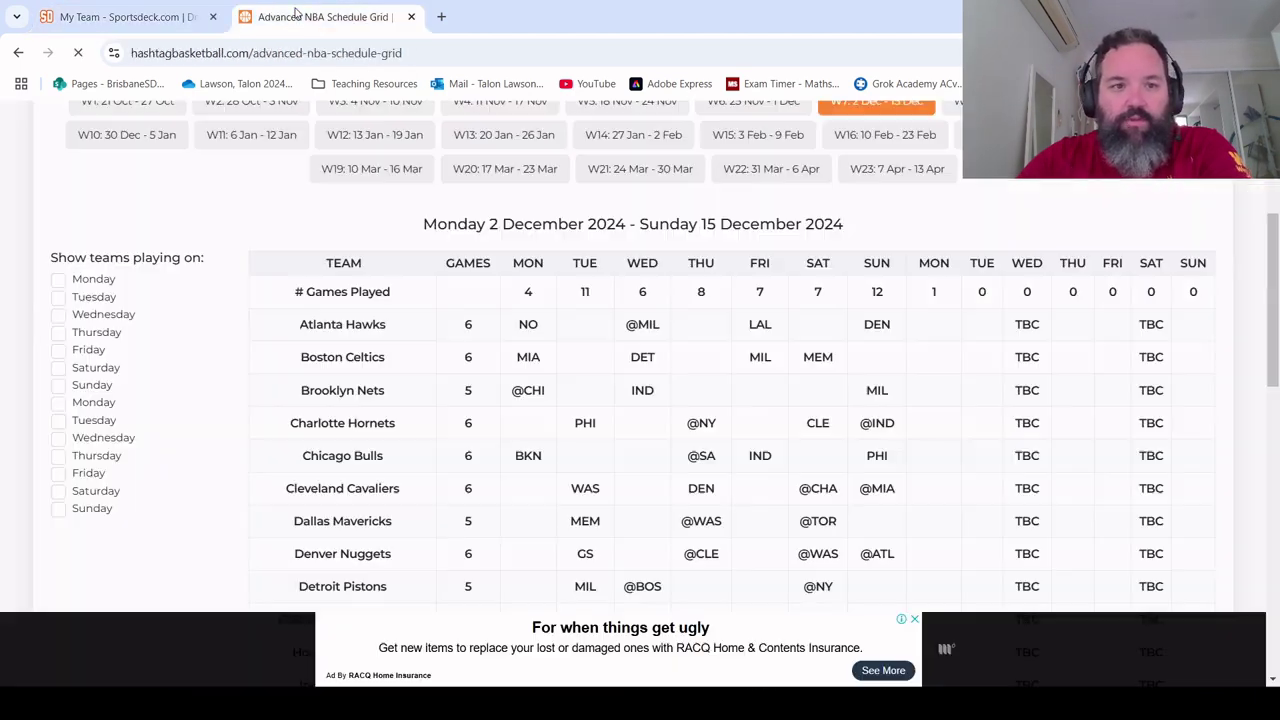
{"action": "scroll", "coordinate": [455, 300], "scroll_direction": "down", "scroll_amount": 8}
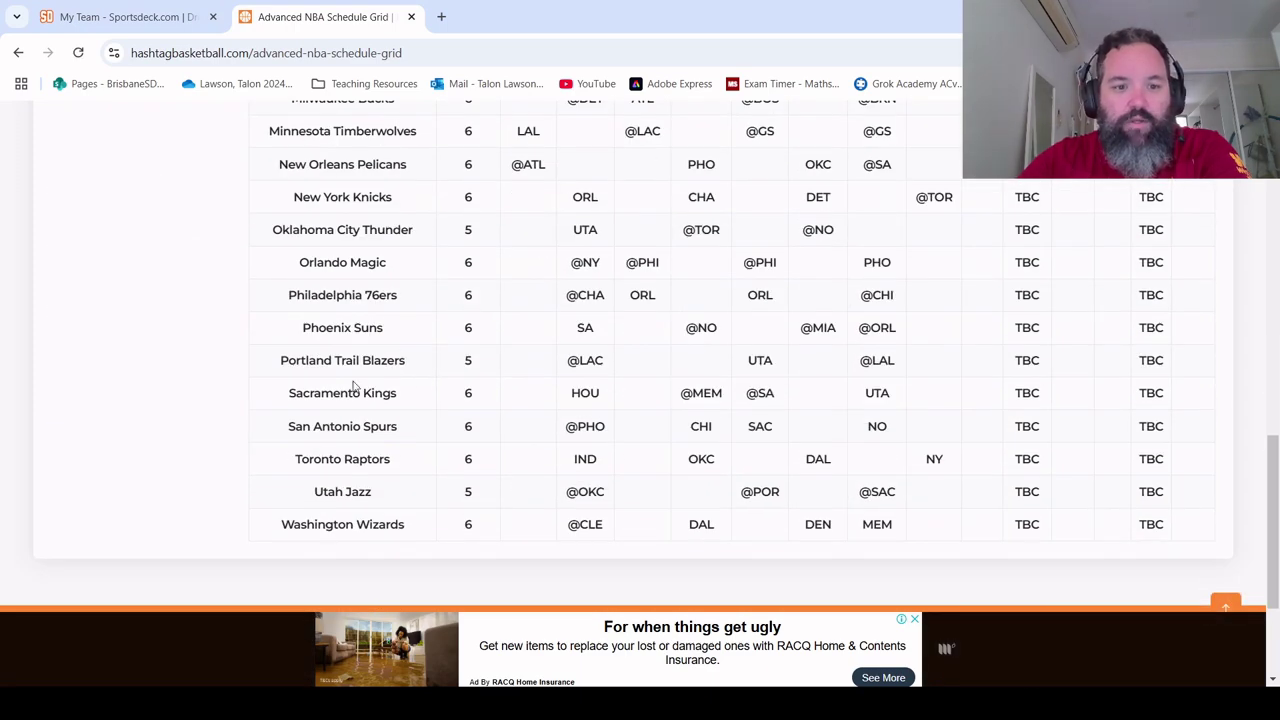
{"action": "left_click", "coordinate": [186, 20]}
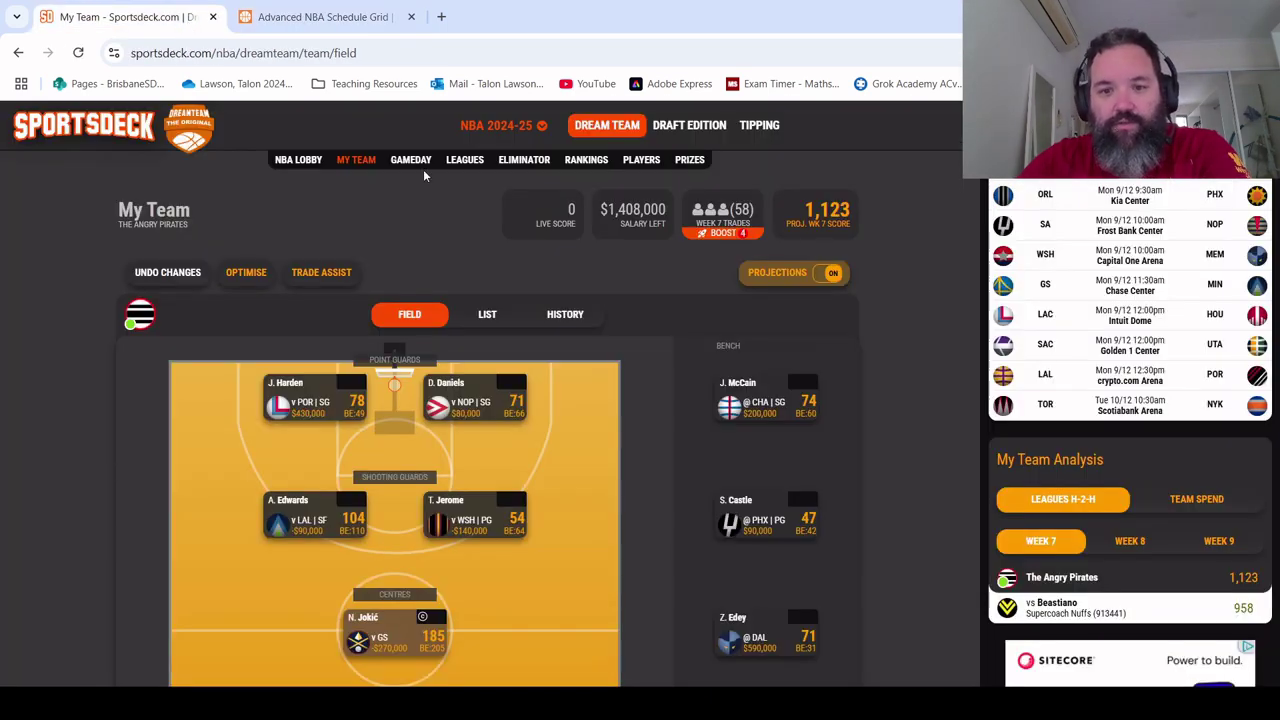
{"action": "left_click", "coordinate": [328, 20]}
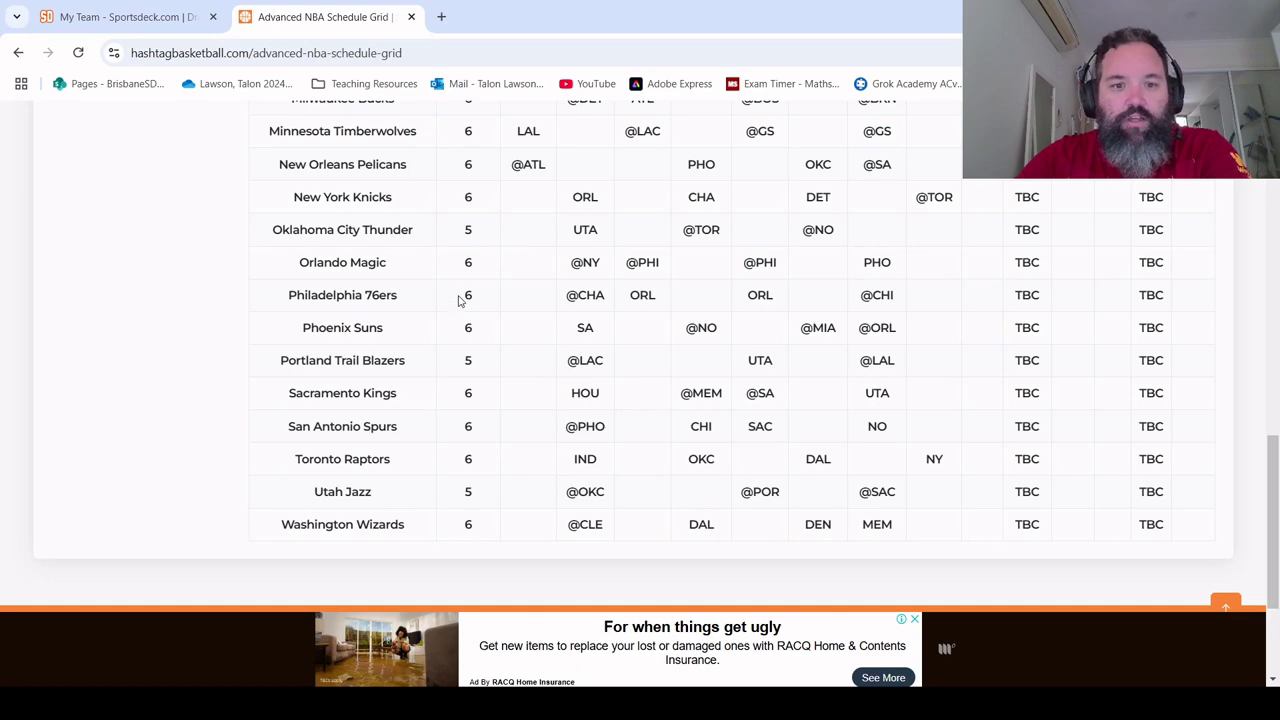
{"action": "left_click", "coordinate": [137, 12]}
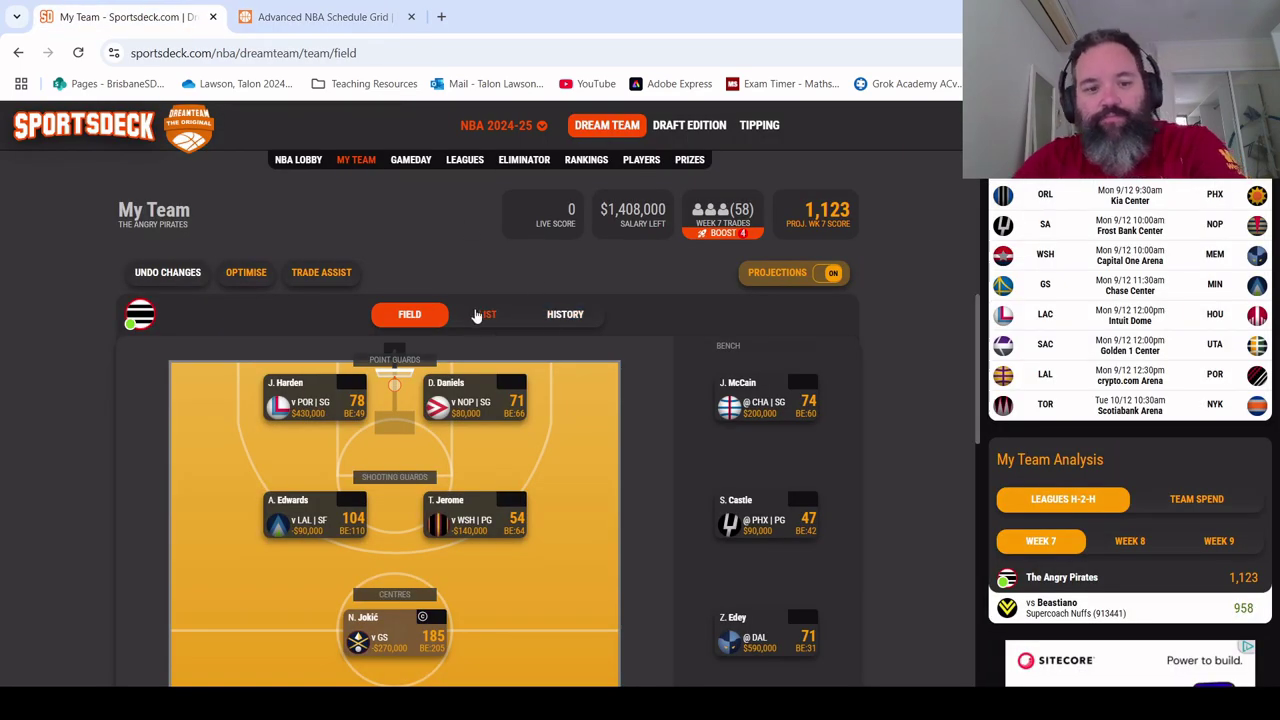
{"action": "scroll", "coordinate": [594, 378], "scroll_direction": "down", "scroll_amount": 2}
{"action": "mouse_move", "coordinate": [283, 268]}
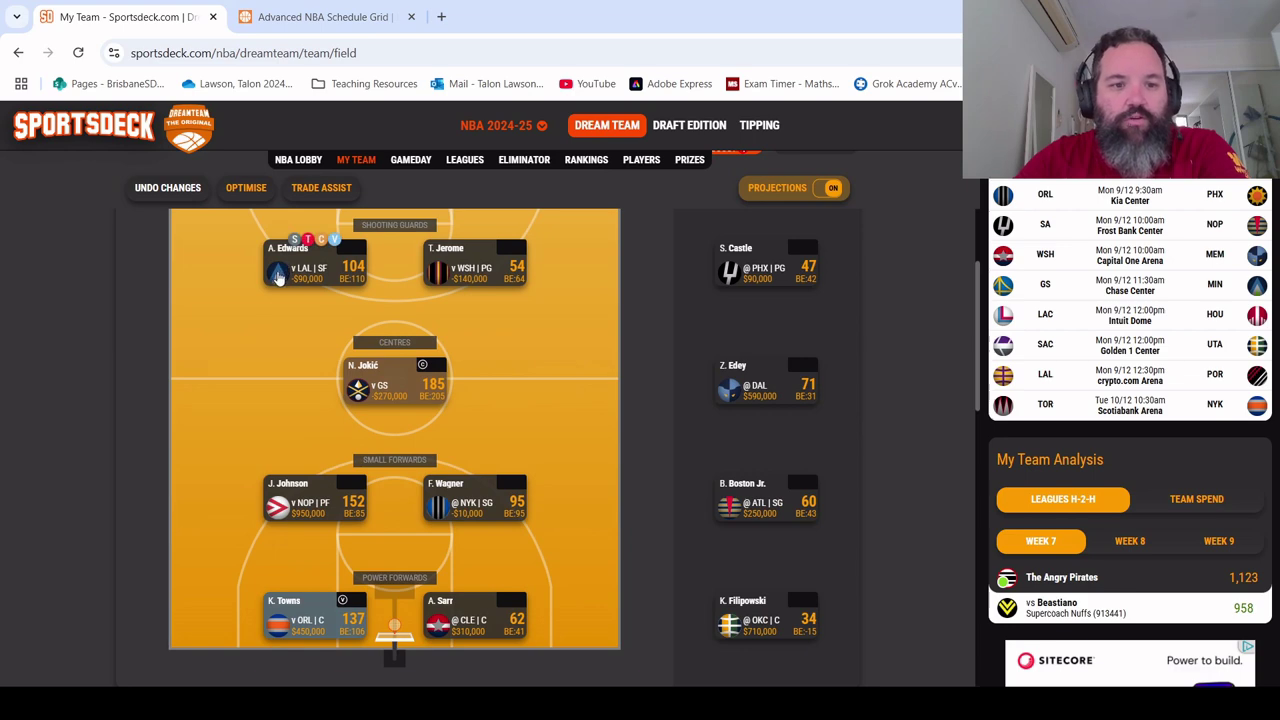
{"action": "left_click", "coordinate": [320, 17]}
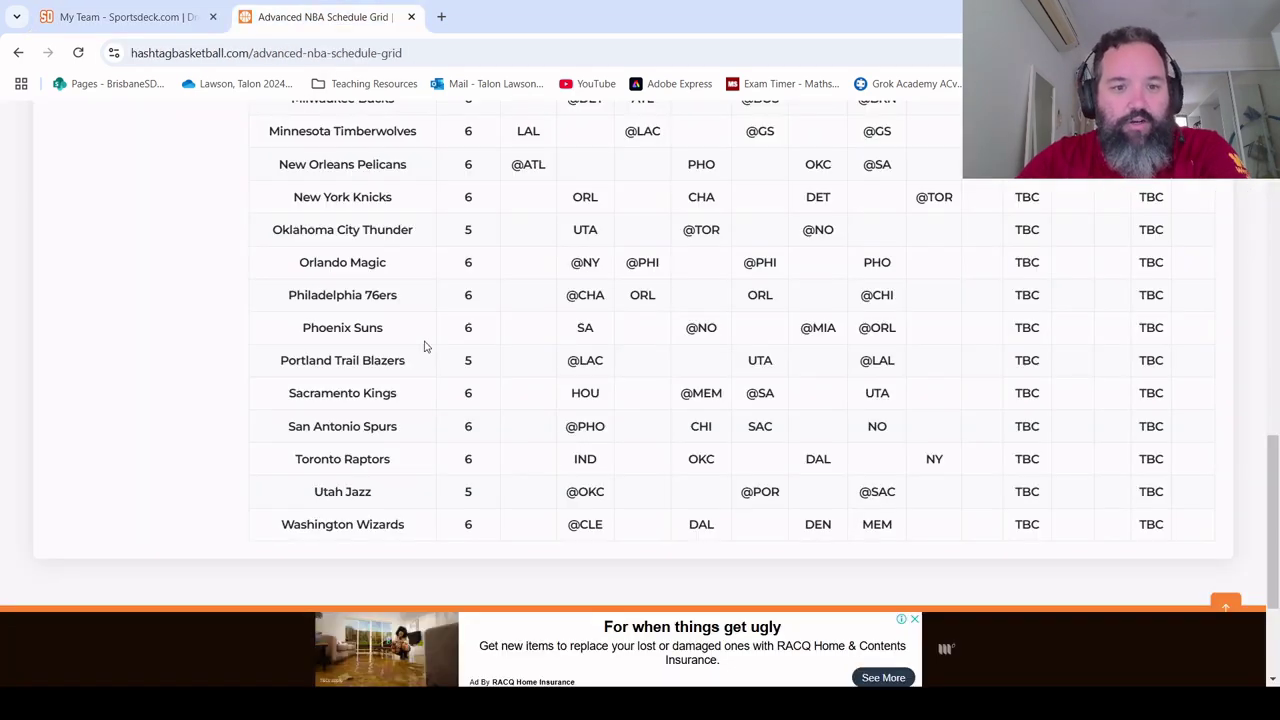
{"action": "scroll", "coordinate": [428, 365], "scroll_direction": "up", "scroll_amount": 3}
{"action": "left_click", "coordinate": [125, 17]}
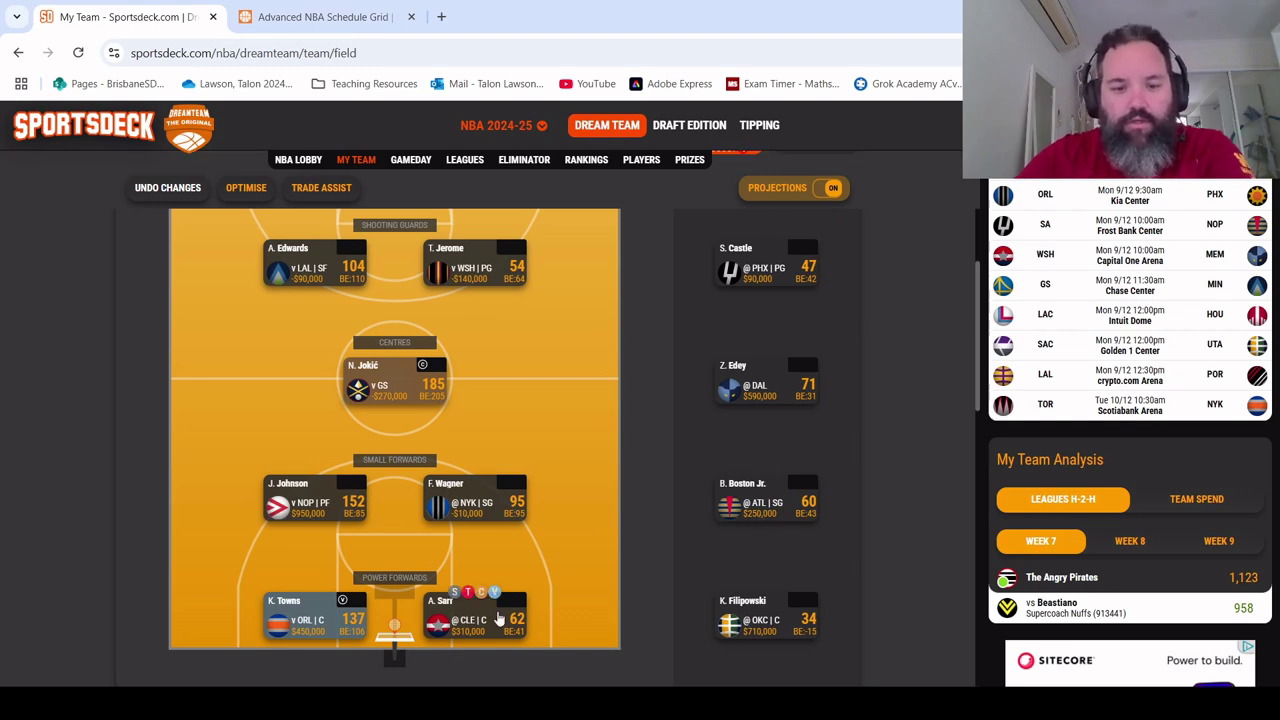
{"action": "mouse_move", "coordinate": [437, 628]}
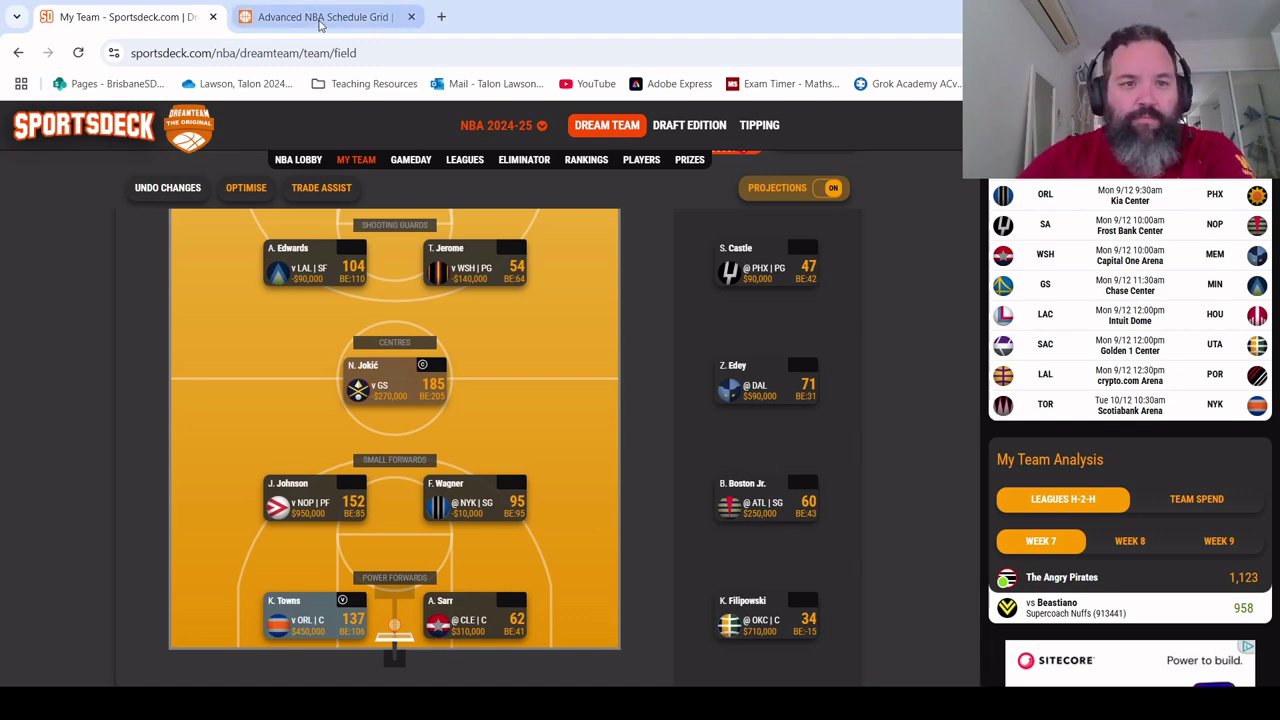
{"action": "left_click", "coordinate": [320, 17]}
{"action": "scroll", "coordinate": [478, 308], "scroll_direction": "down", "scroll_amount": 2}
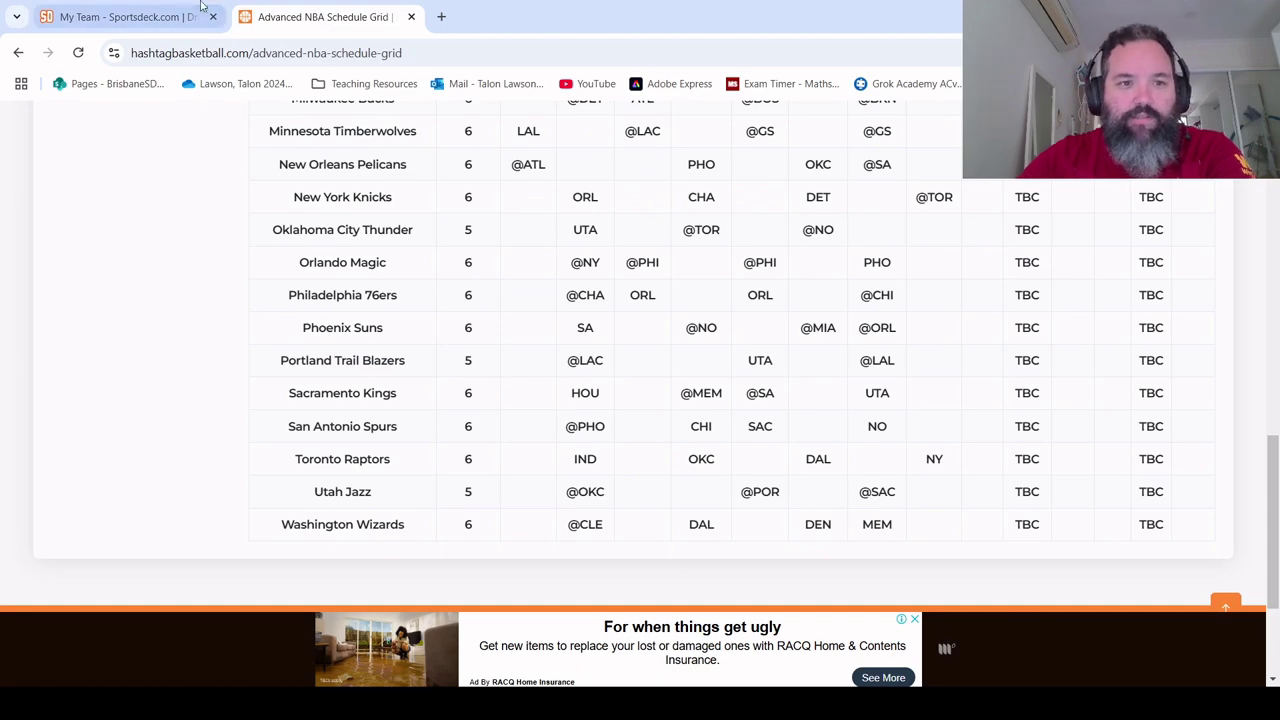
{"action": "left_click", "coordinate": [125, 17]}
{"action": "mouse_move", "coordinate": [730, 640]}
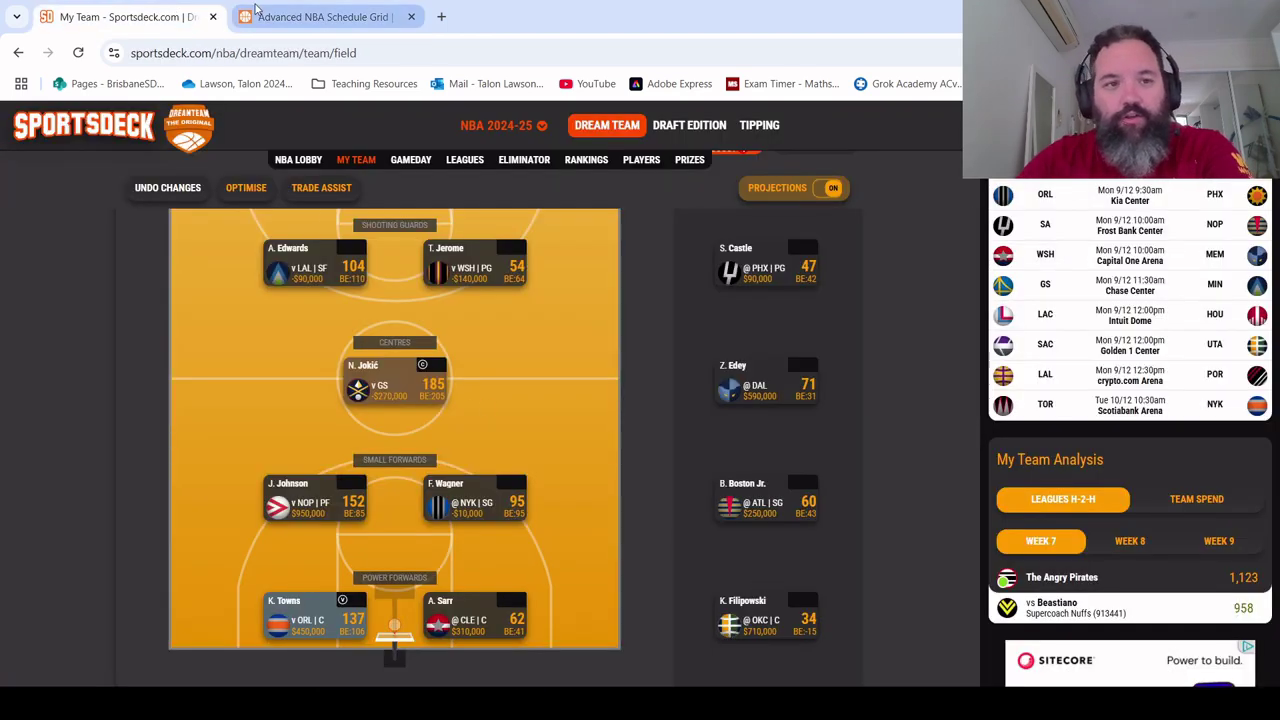
{"action": "left_click", "coordinate": [320, 17]}
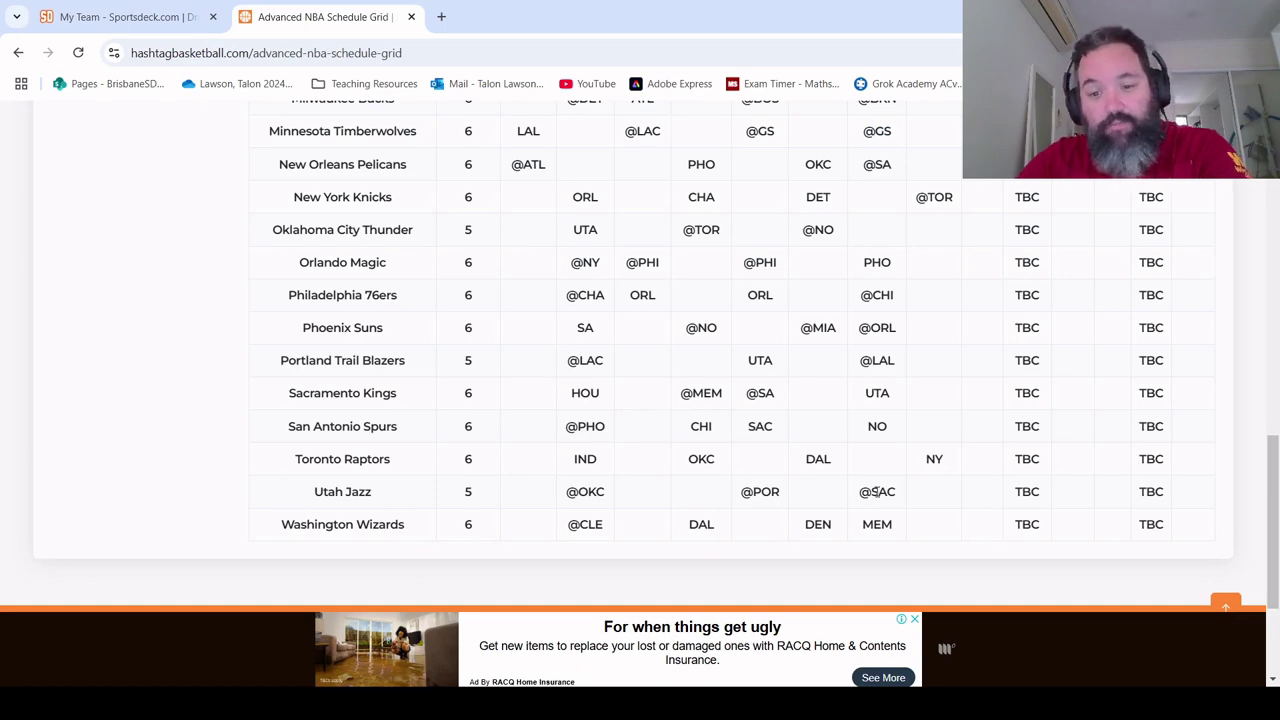
{"action": "left_click", "coordinate": [125, 17]}
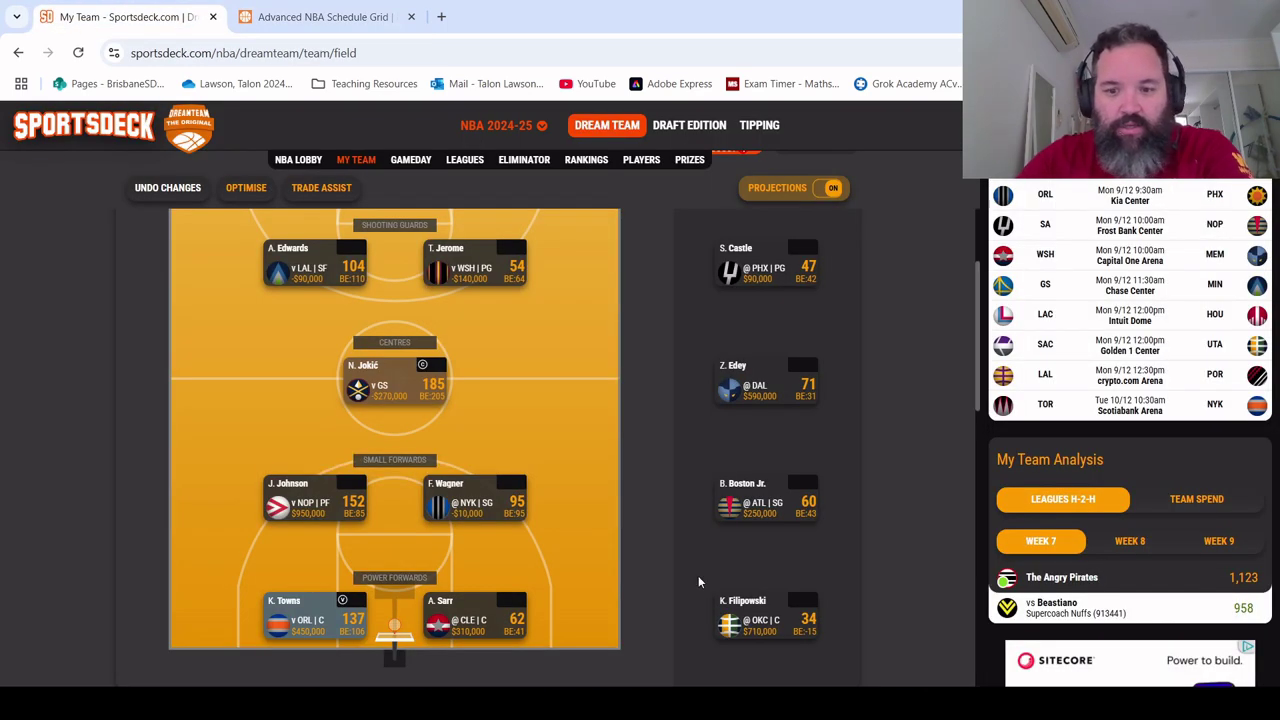
{"action": "mouse_move", "coordinate": [750, 625]}
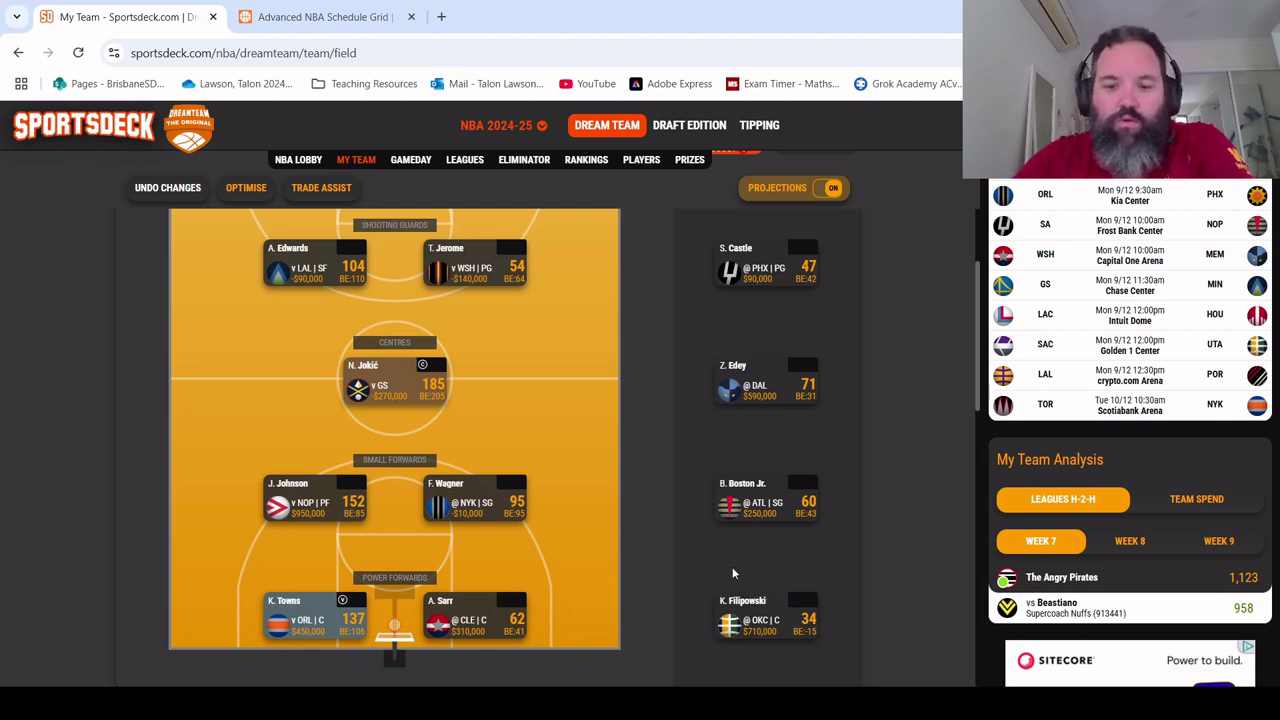
{"action": "scroll", "coordinate": [674, 522], "scroll_direction": "down", "scroll_amount": 2}
{"action": "scroll", "coordinate": [674, 522], "scroll_direction": "down", "scroll_amount": 3}
{"action": "scroll", "coordinate": [678, 519], "scroll_direction": "up", "scroll_amount": 6}
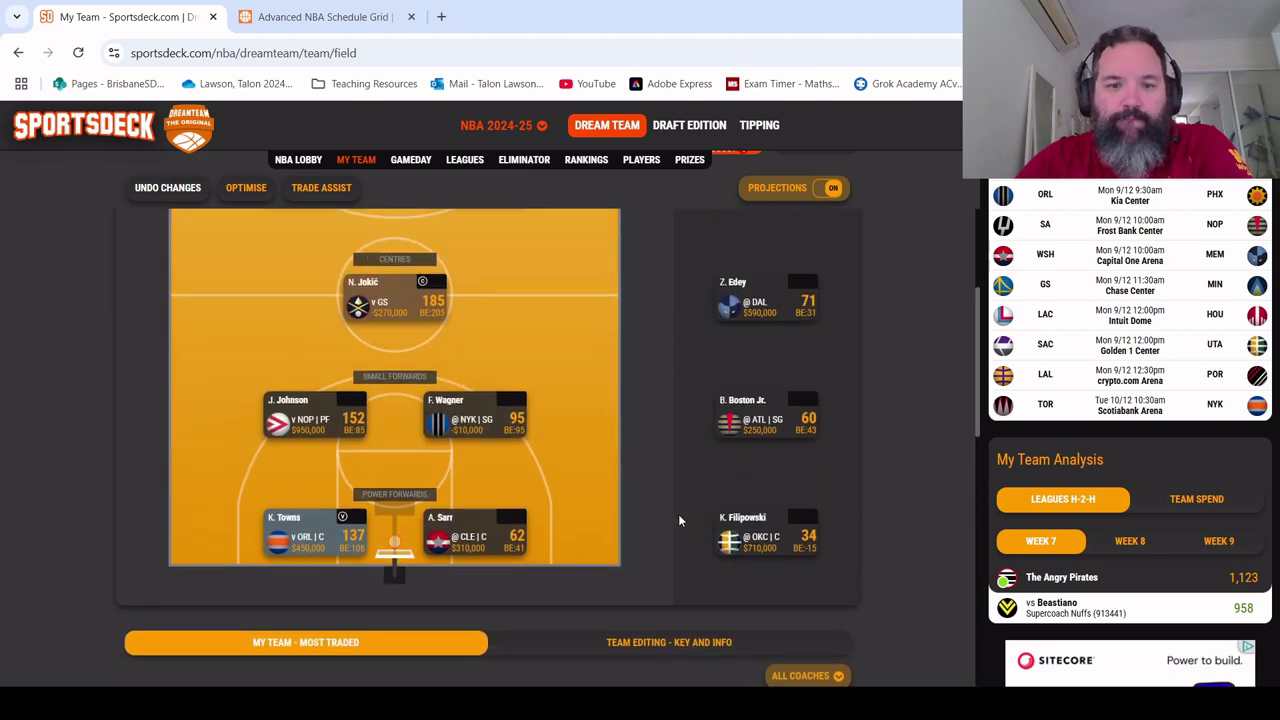
{"action": "scroll", "coordinate": [678, 519], "scroll_direction": "down", "scroll_amount": 1}
{"action": "mouse_move", "coordinate": [730, 520]}
{"action": "left_click", "coordinate": [313, 20]}
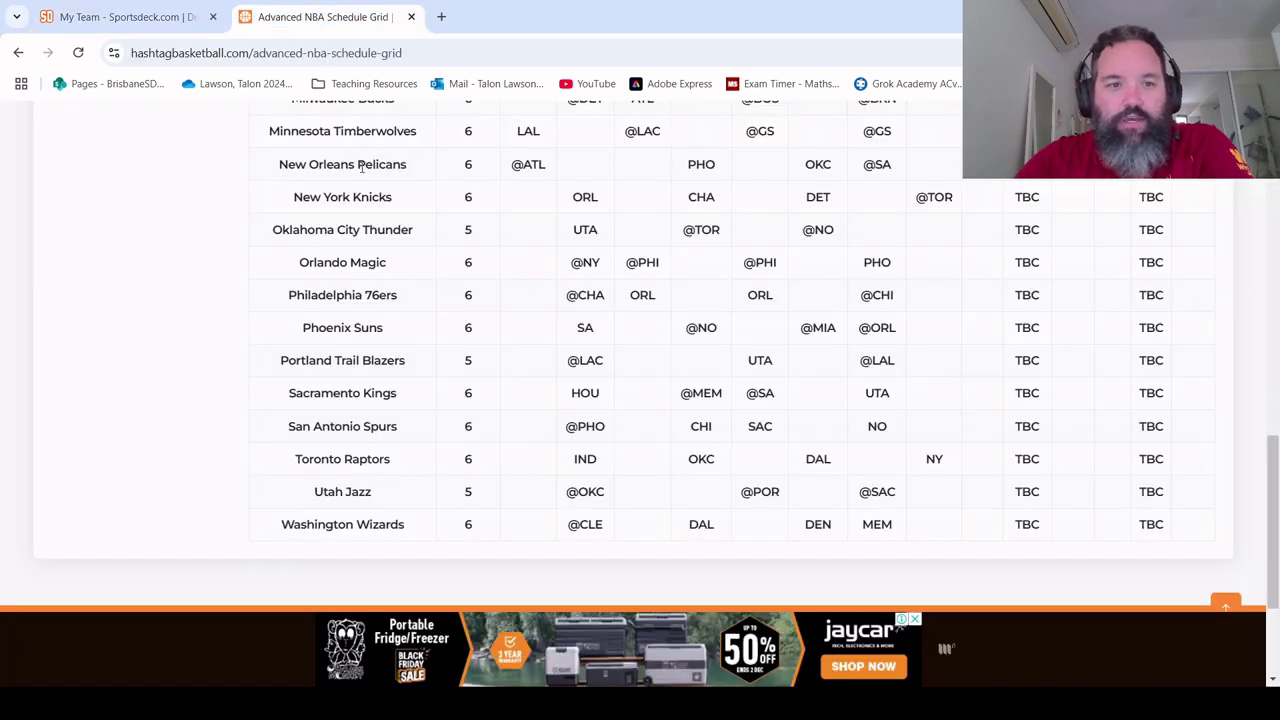
{"action": "left_click", "coordinate": [120, 17]}
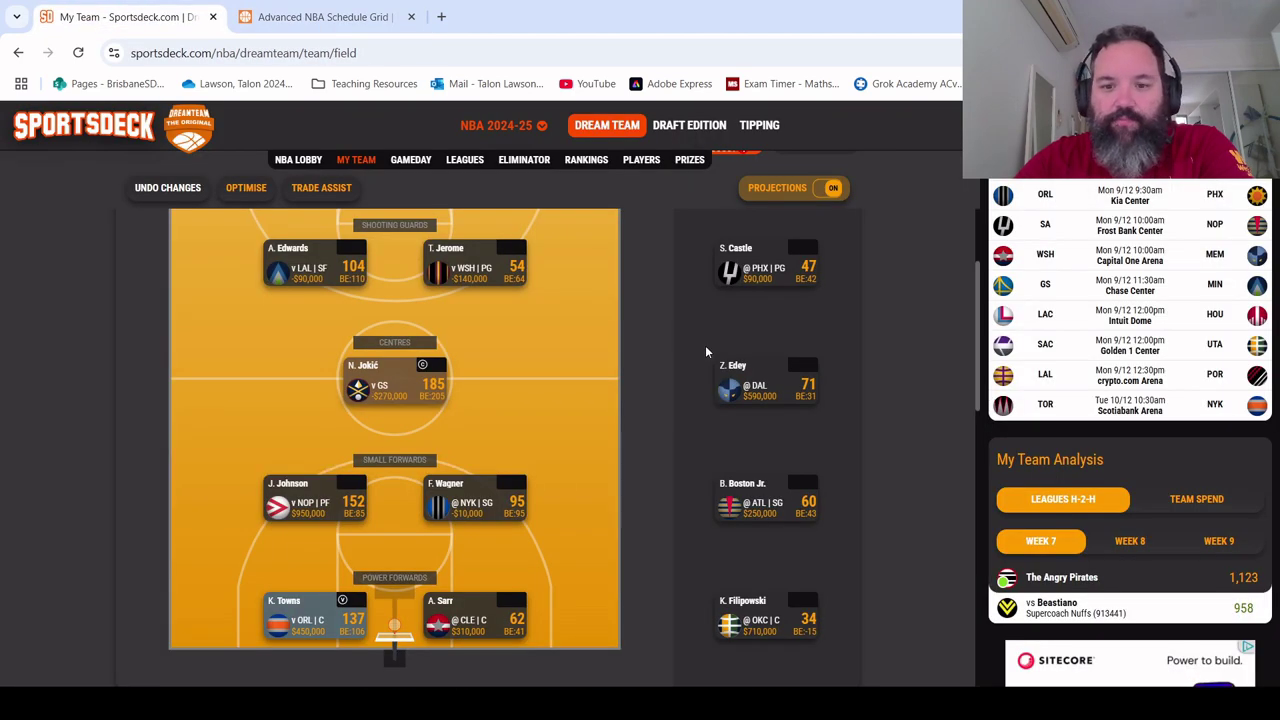
{"action": "scroll", "coordinate": [700, 400], "scroll_direction": "up", "scroll_amount": 3}
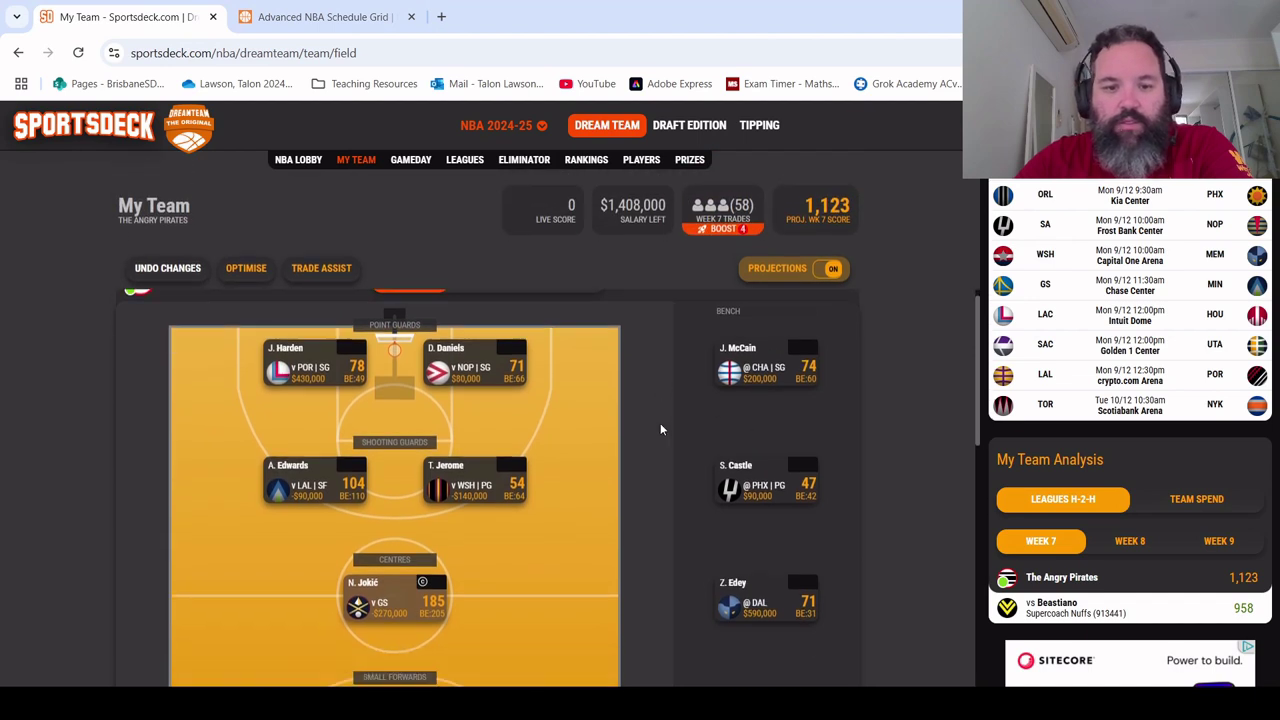
{"action": "scroll", "coordinate": [660, 430], "scroll_direction": "down", "scroll_amount": 1}
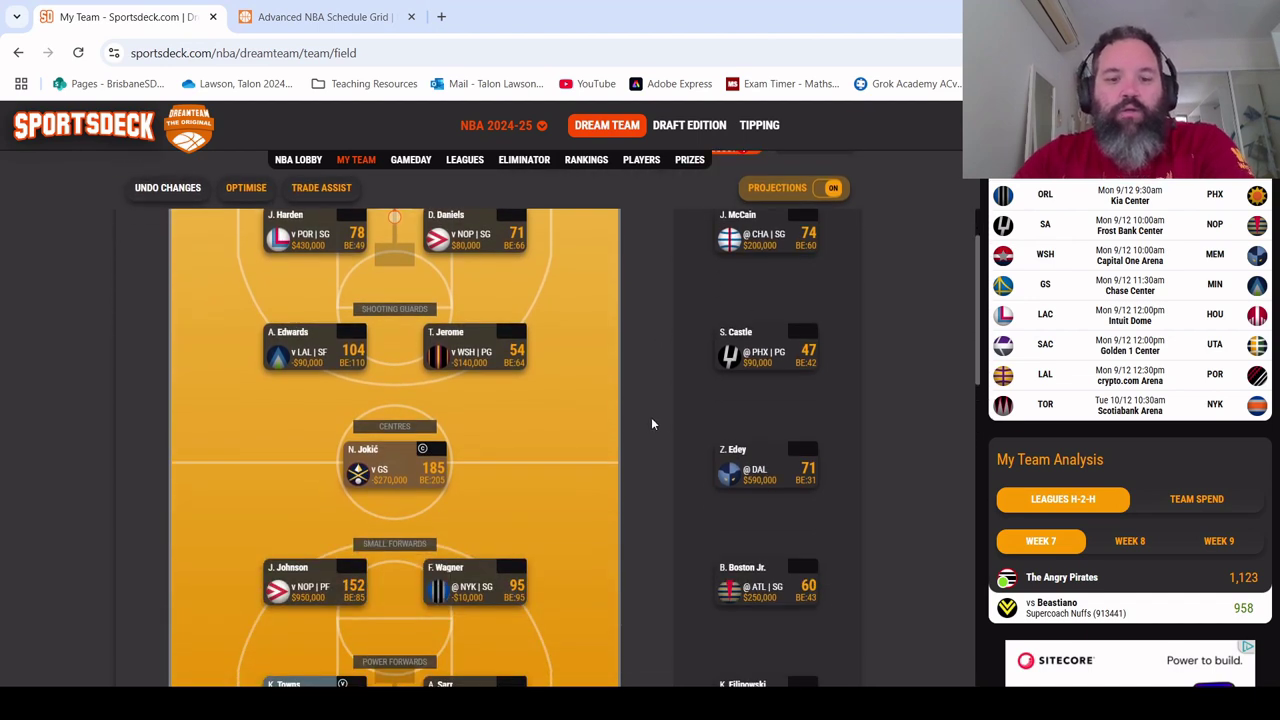
{"action": "scroll", "coordinate": [360, 407], "scroll_direction": "down", "scroll_amount": 1}
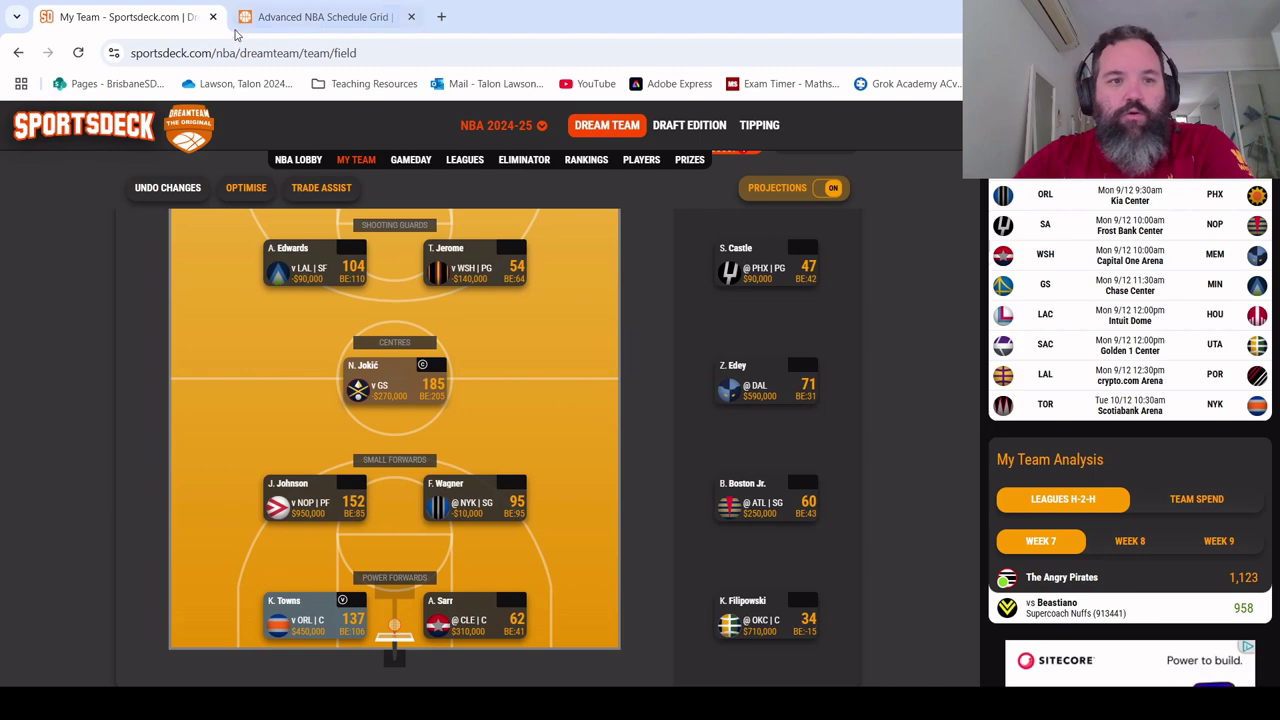
{"action": "left_click", "coordinate": [297, 18]}
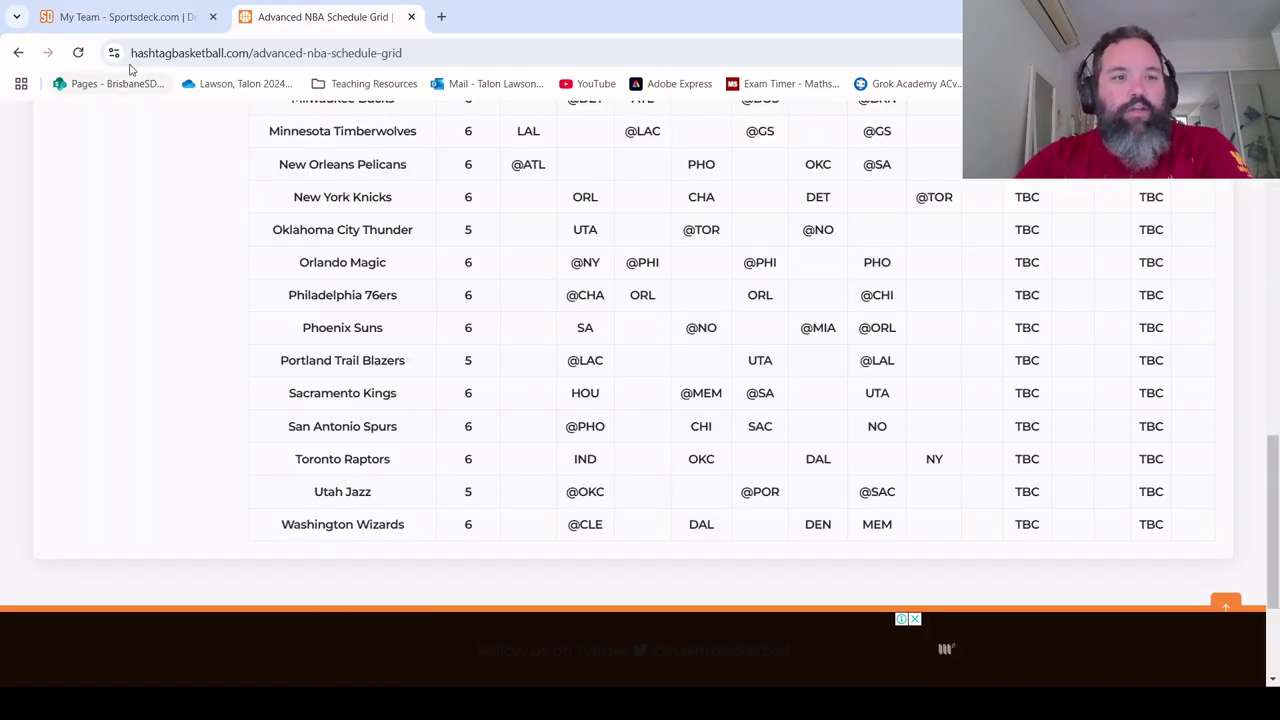
{"action": "left_click", "coordinate": [130, 18]}
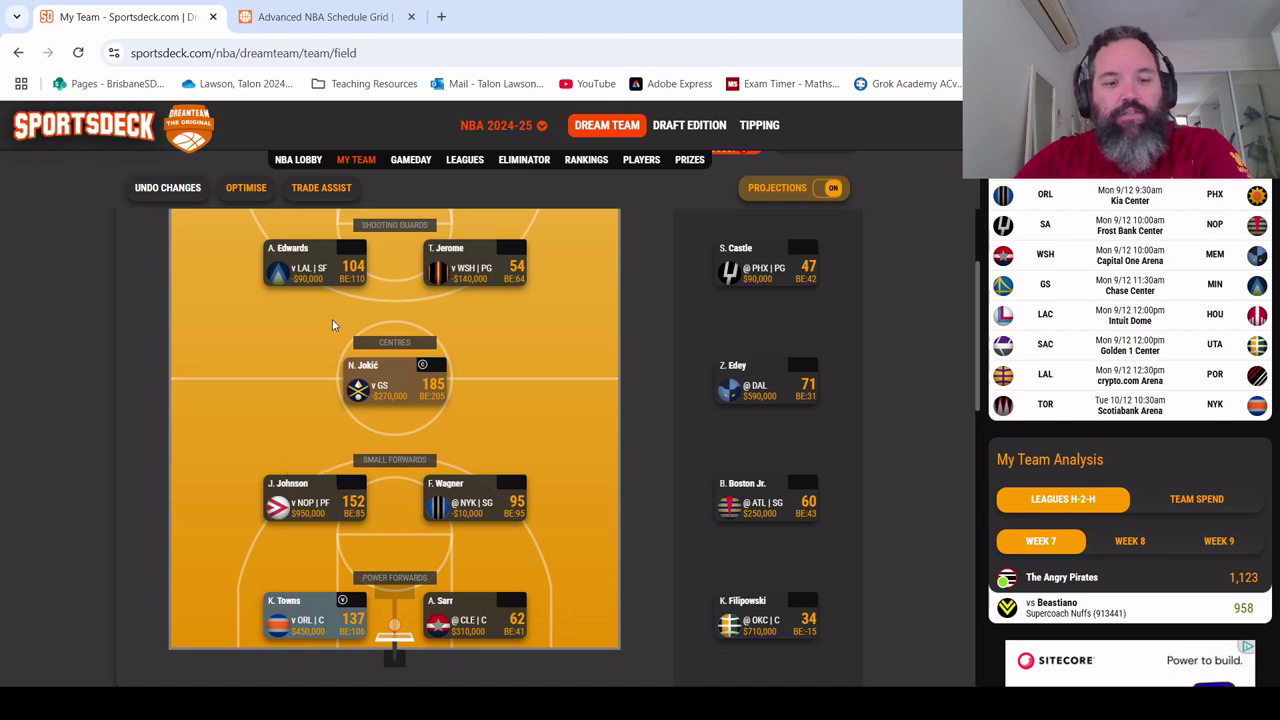
{"action": "scroll", "coordinate": [277, 550], "scroll_direction": "down", "scroll_amount": 1}
{"action": "left_click", "coordinate": [335, 20]}
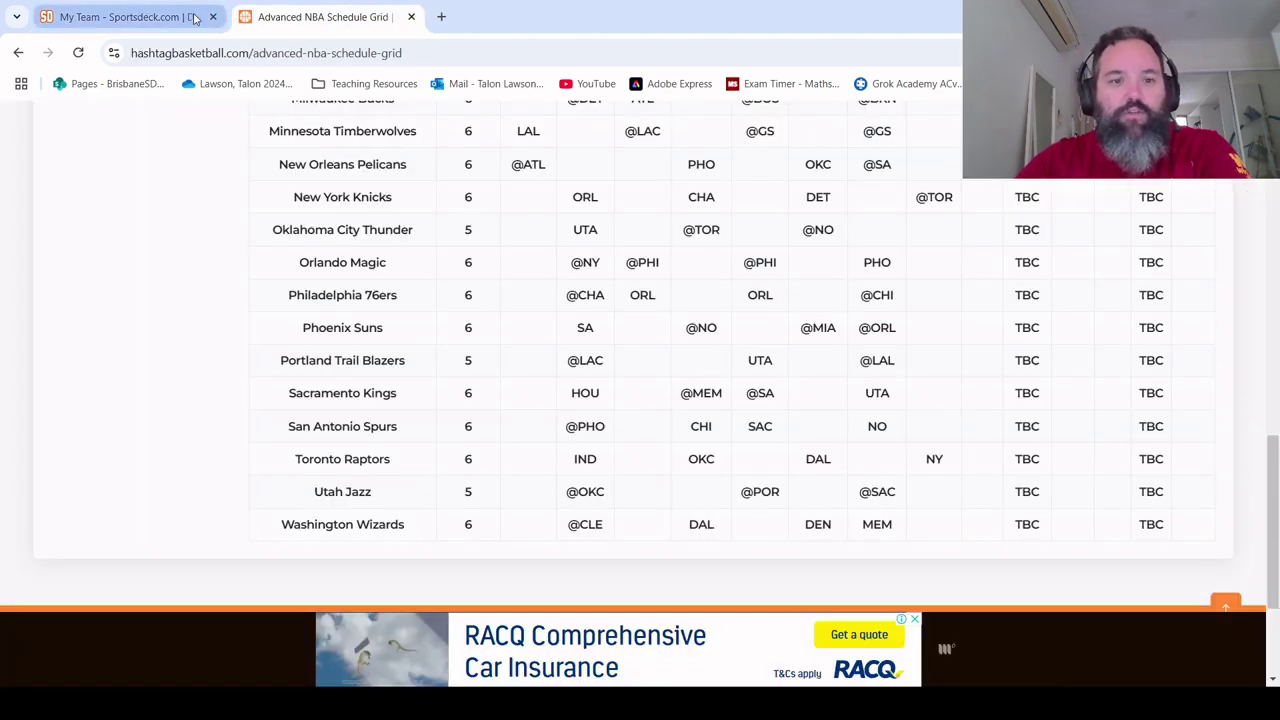
{"action": "left_click", "coordinate": [222, 22]}
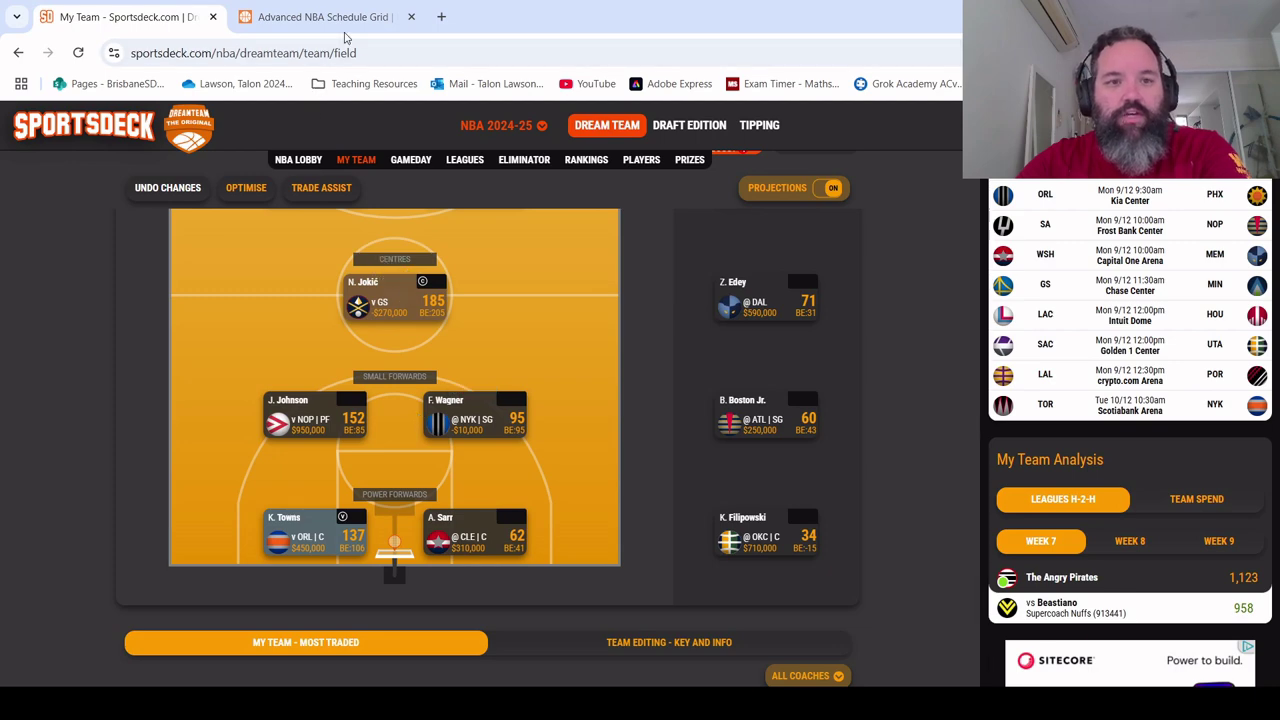
{"action": "left_click", "coordinate": [325, 17]}
{"action": "scroll", "coordinate": [383, 253], "scroll_direction": "up", "scroll_amount": 5}
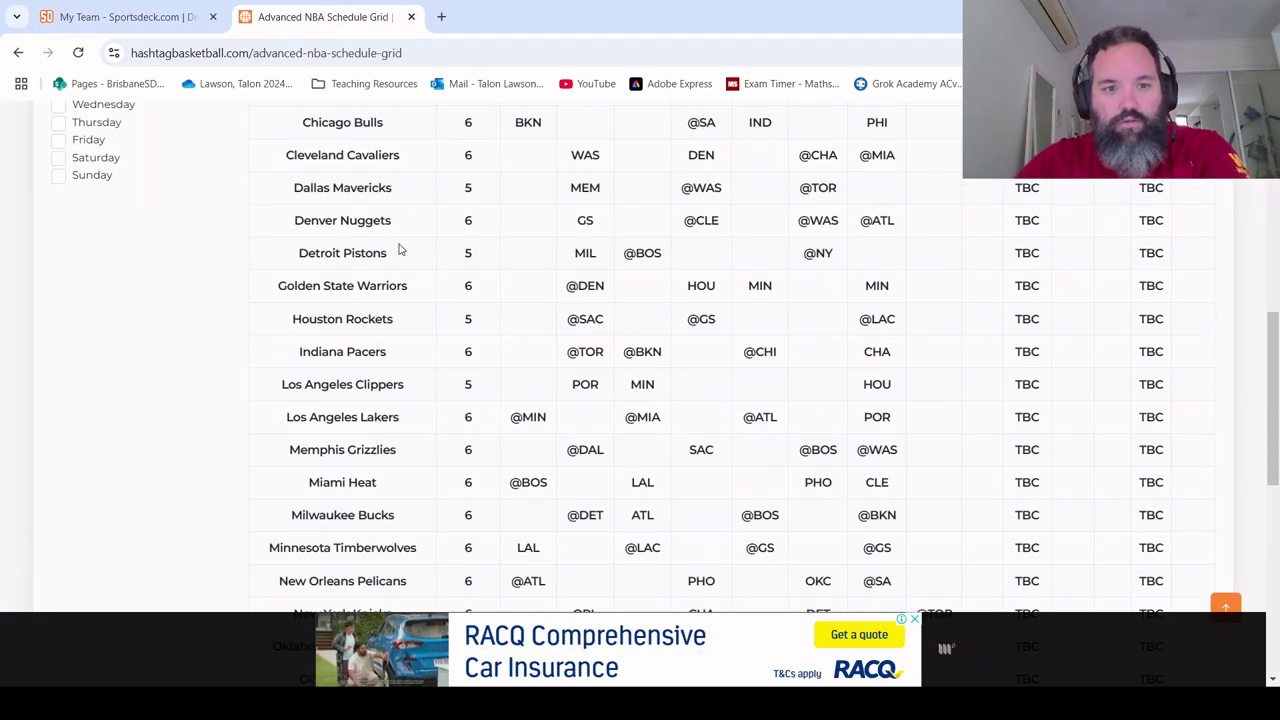
{"action": "left_click", "coordinate": [130, 17]}
{"action": "scroll", "coordinate": [526, 263], "scroll_direction": "down", "scroll_amount": 1}
{"action": "scroll", "coordinate": [517, 286], "scroll_direction": "up", "scroll_amount": 1}
{"action": "scroll", "coordinate": [520, 290], "scroll_direction": "up", "scroll_amount": 2}
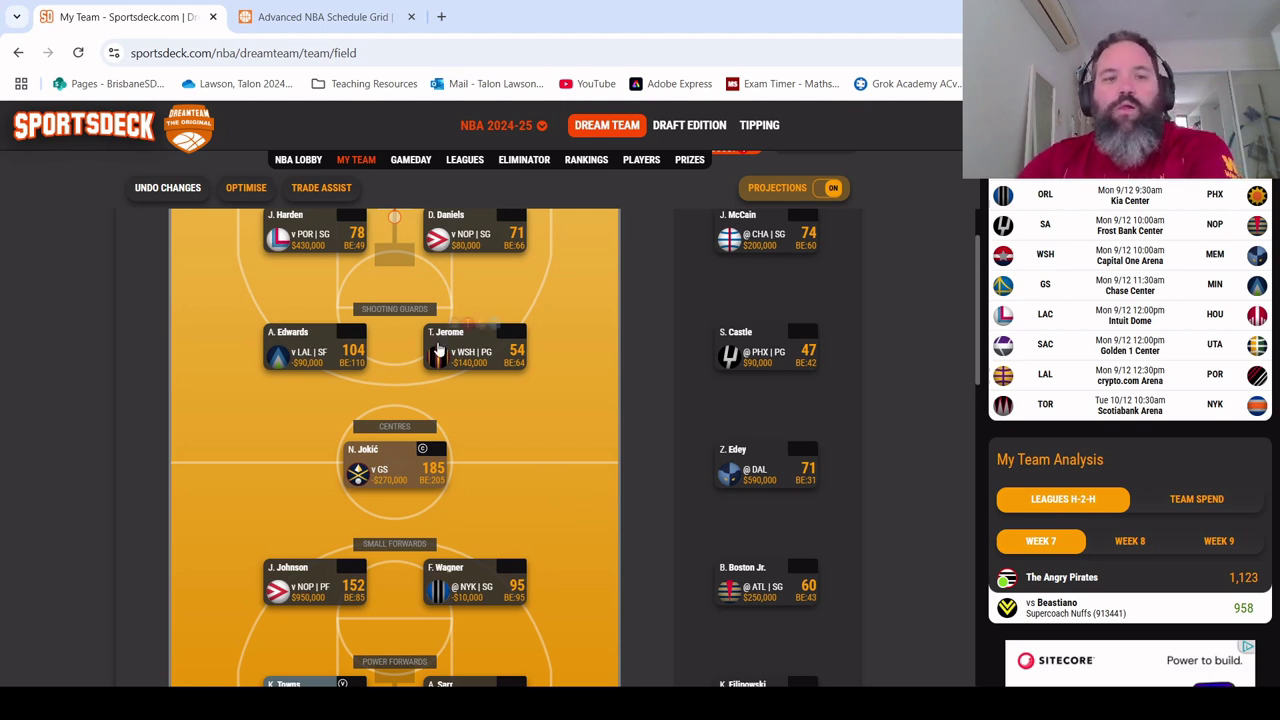
{"action": "scroll", "coordinate": [316, 404], "scroll_direction": "up", "scroll_amount": 2}
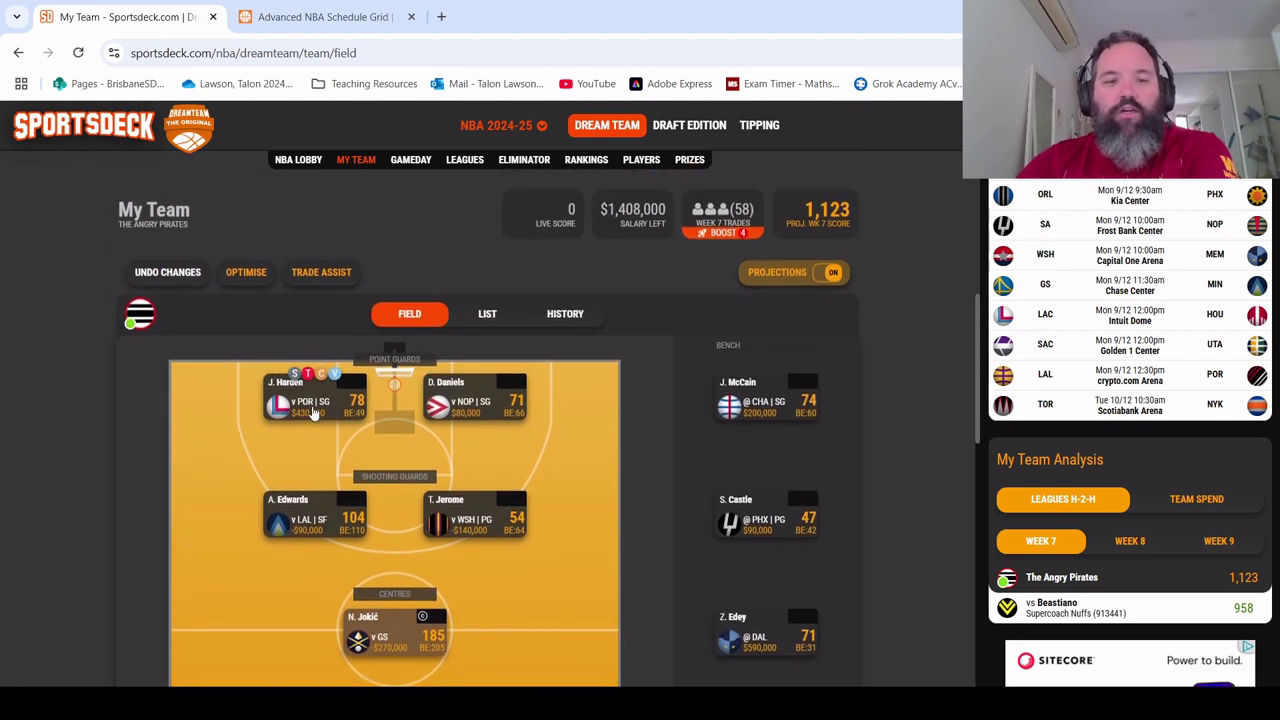
{"action": "scroll", "coordinate": [585, 460], "scroll_direction": "down", "scroll_amount": 5}
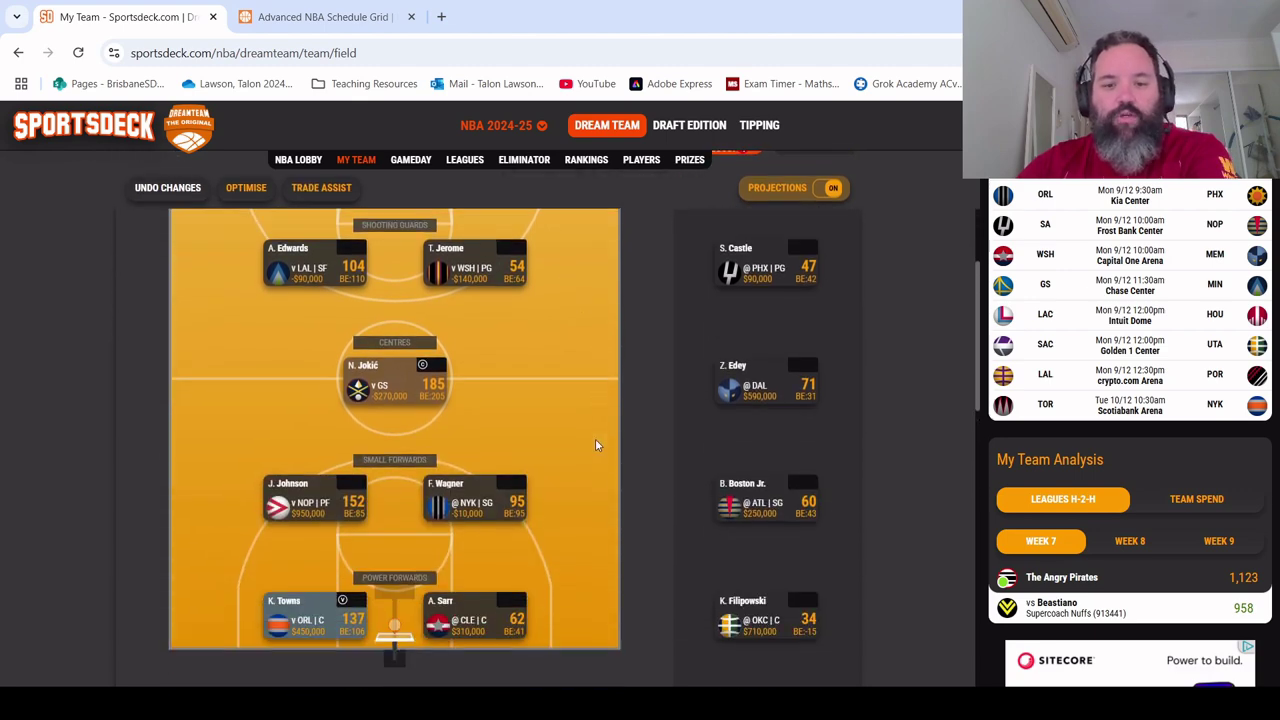
{"action": "scroll", "coordinate": [600, 451], "scroll_direction": "down", "scroll_amount": 2}
{"action": "scroll", "coordinate": [600, 451], "scroll_direction": "up", "scroll_amount": 4}
{"action": "left_click", "coordinate": [321, 20]}
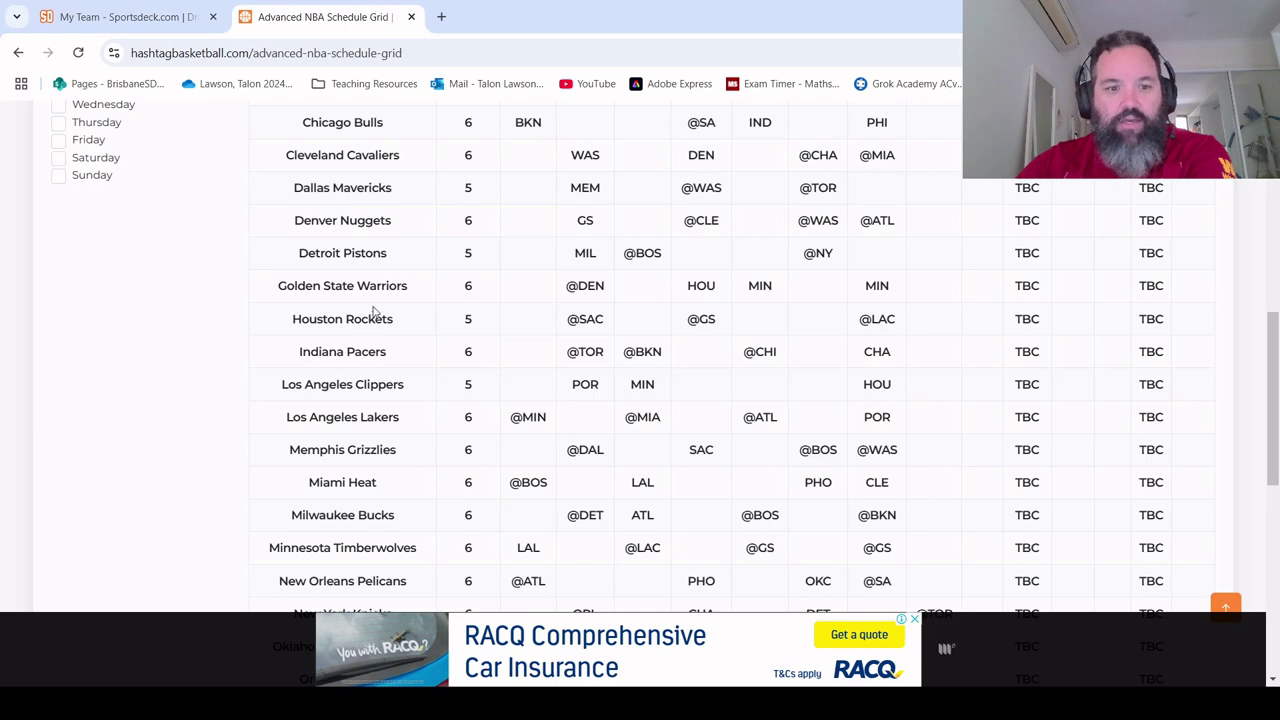
{"action": "scroll", "coordinate": [528, 521], "scroll_direction": "down", "scroll_amount": 3}
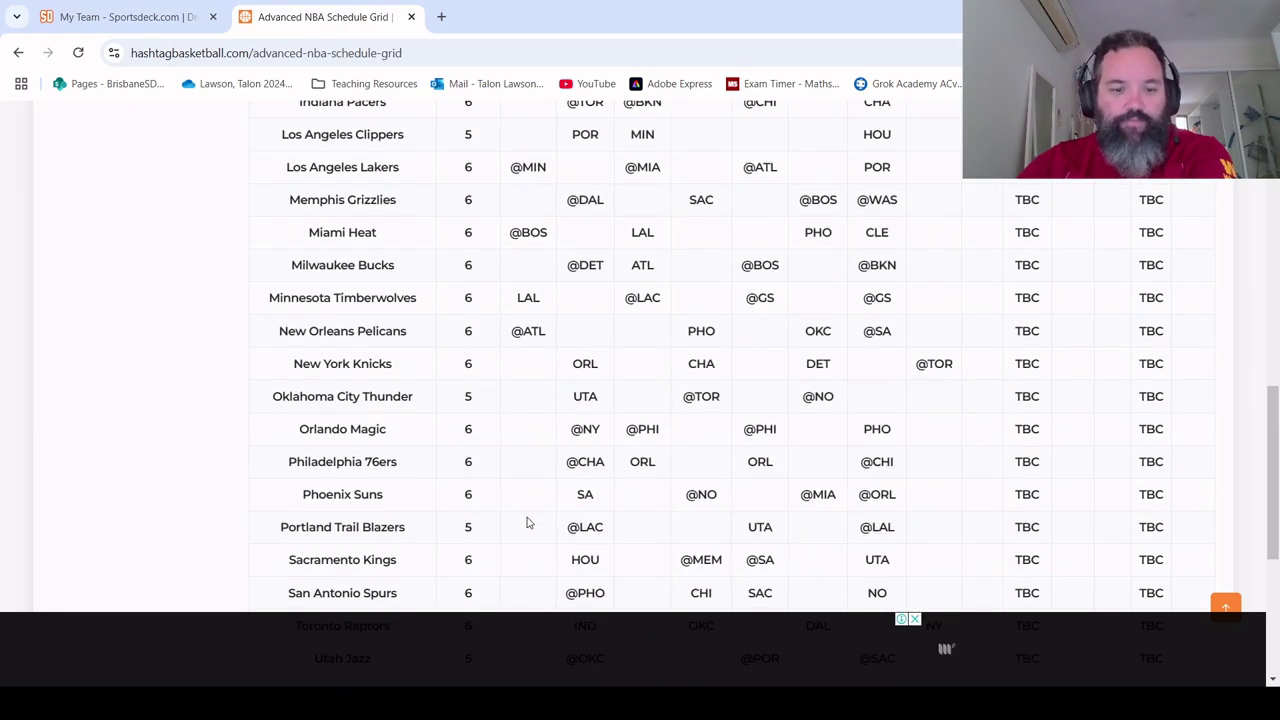
{"action": "left_click", "coordinate": [200, 15]}
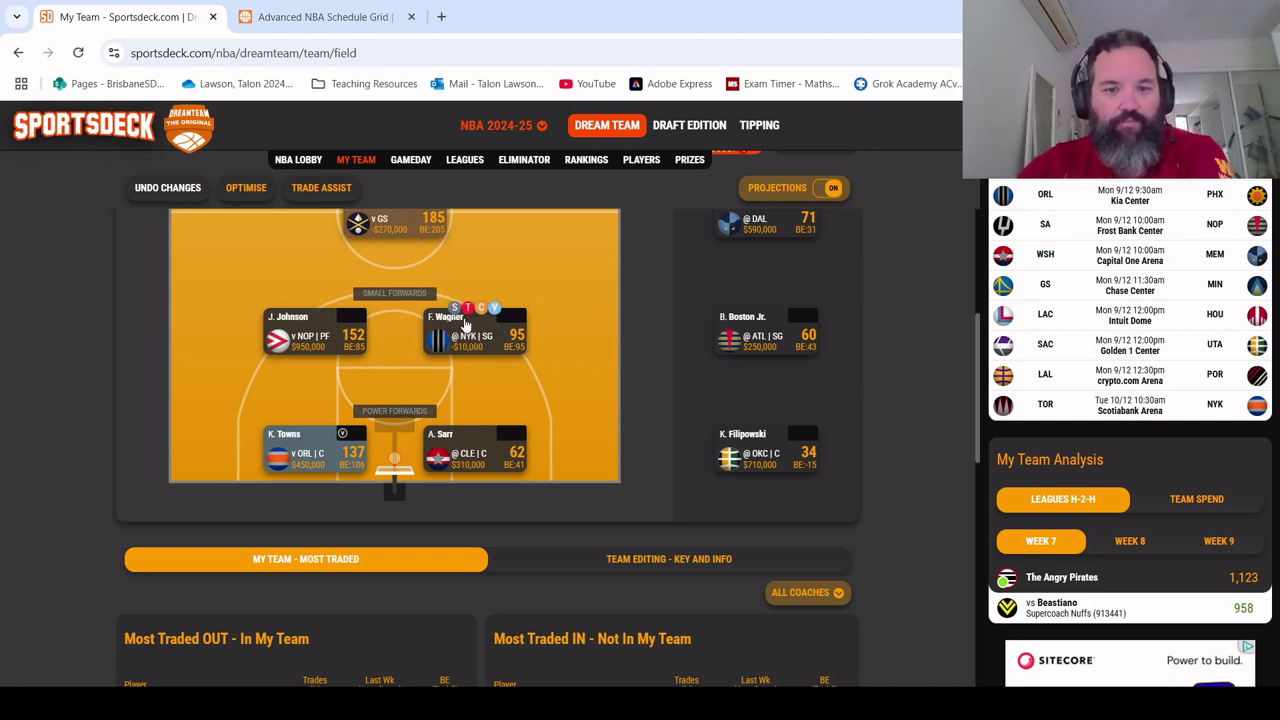
Step: Trade F. Wagner out for G. Antetokounmpo, leaving available cash at -$7,412,000
{"action": "left_click", "coordinate": [467, 312]}
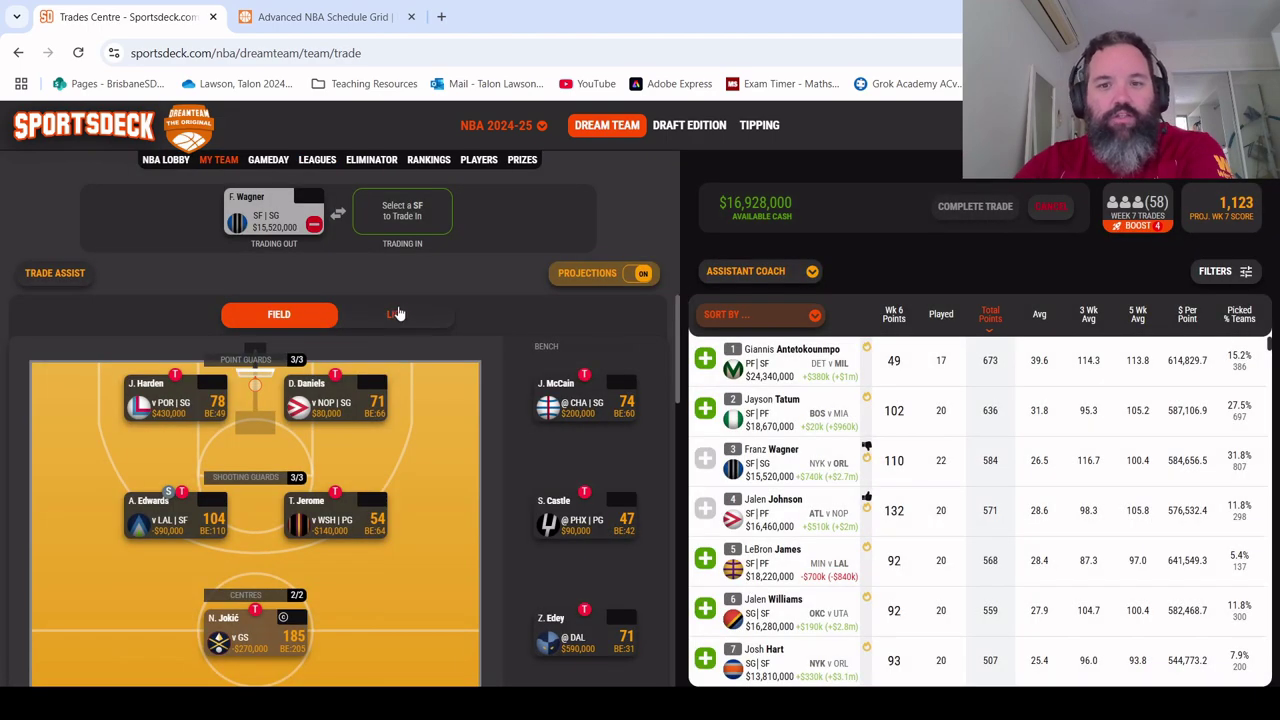
{"action": "left_click", "coordinate": [705, 358]}
{"action": "scroll", "coordinate": [443, 329], "scroll_direction": "up", "scroll_amount": 3}
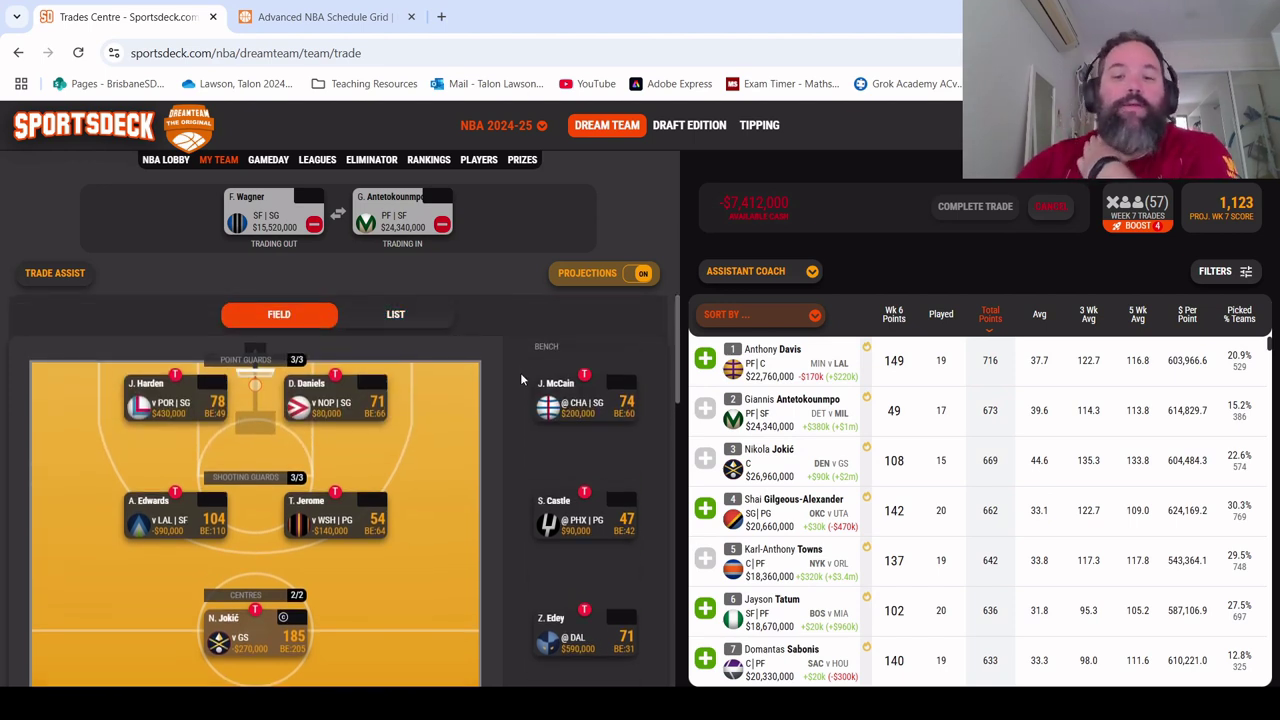
{"action": "scroll", "coordinate": [508, 391], "scroll_direction": "down", "scroll_amount": 3}
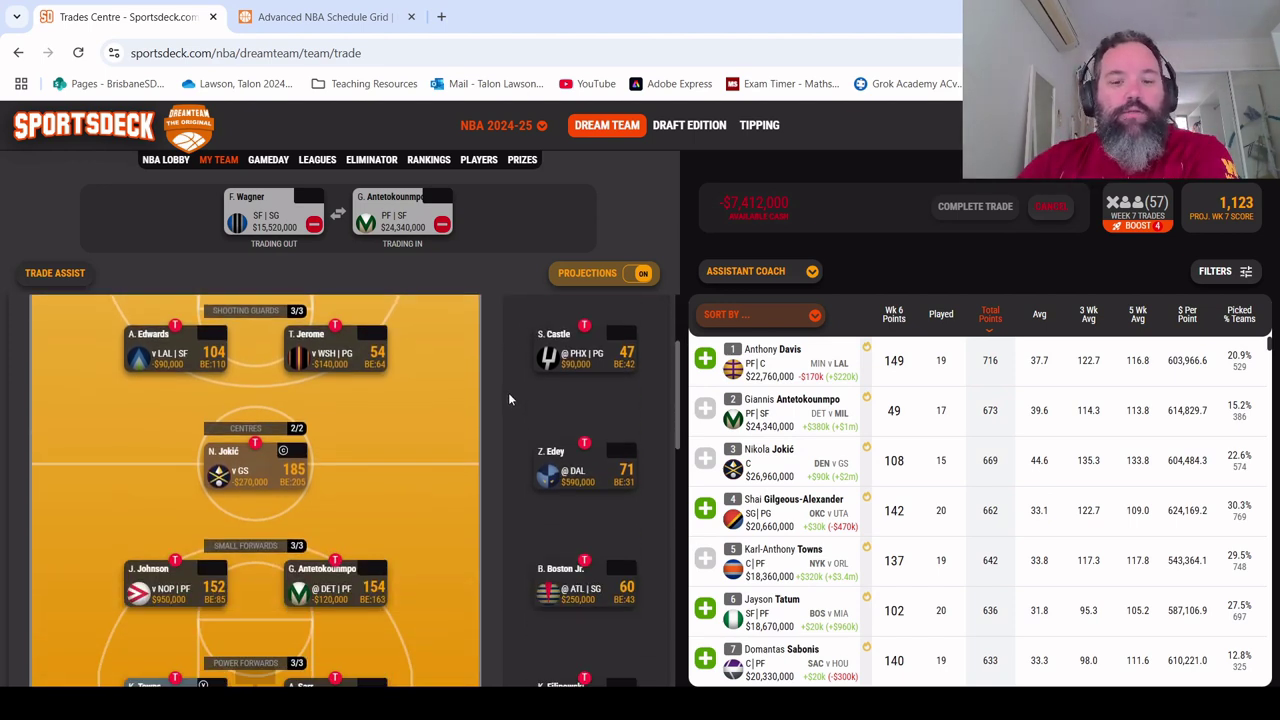
{"action": "scroll", "coordinate": [508, 393], "scroll_direction": "up", "scroll_amount": 3}
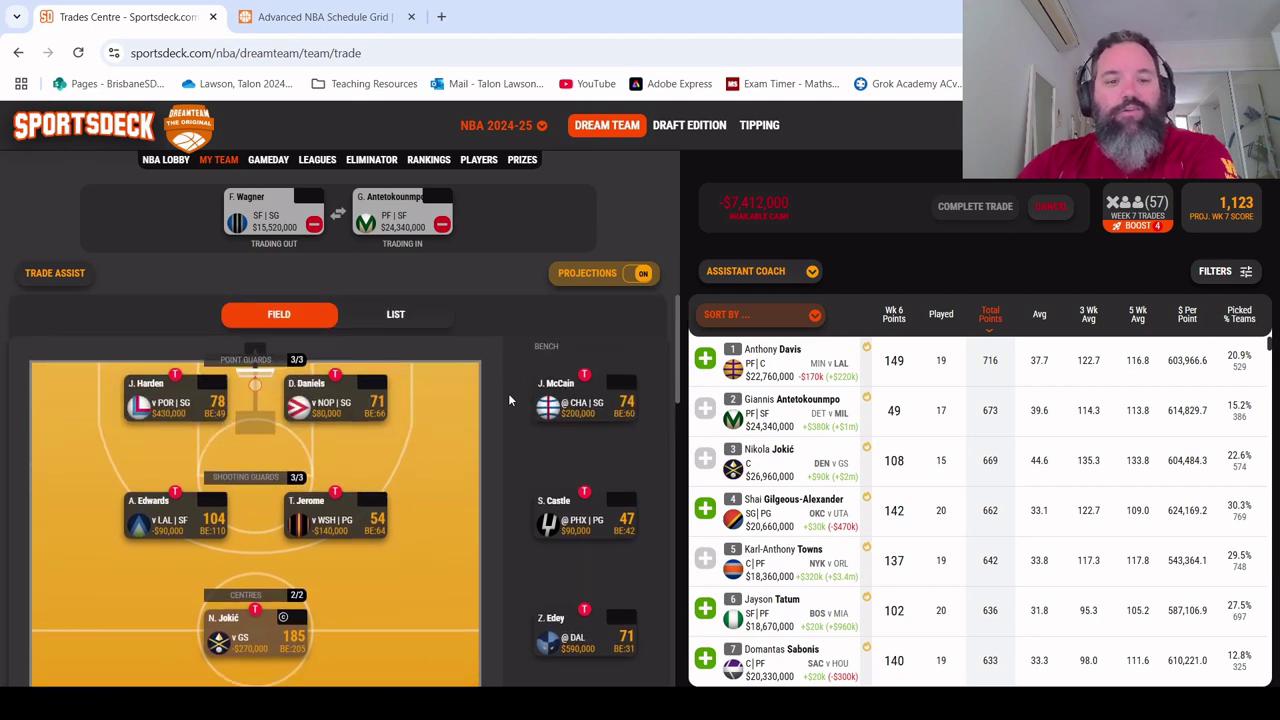
Step: Turn Projections off and drop Antetokounmpo from the incoming trade
{"action": "left_click", "coordinate": [636, 272]}
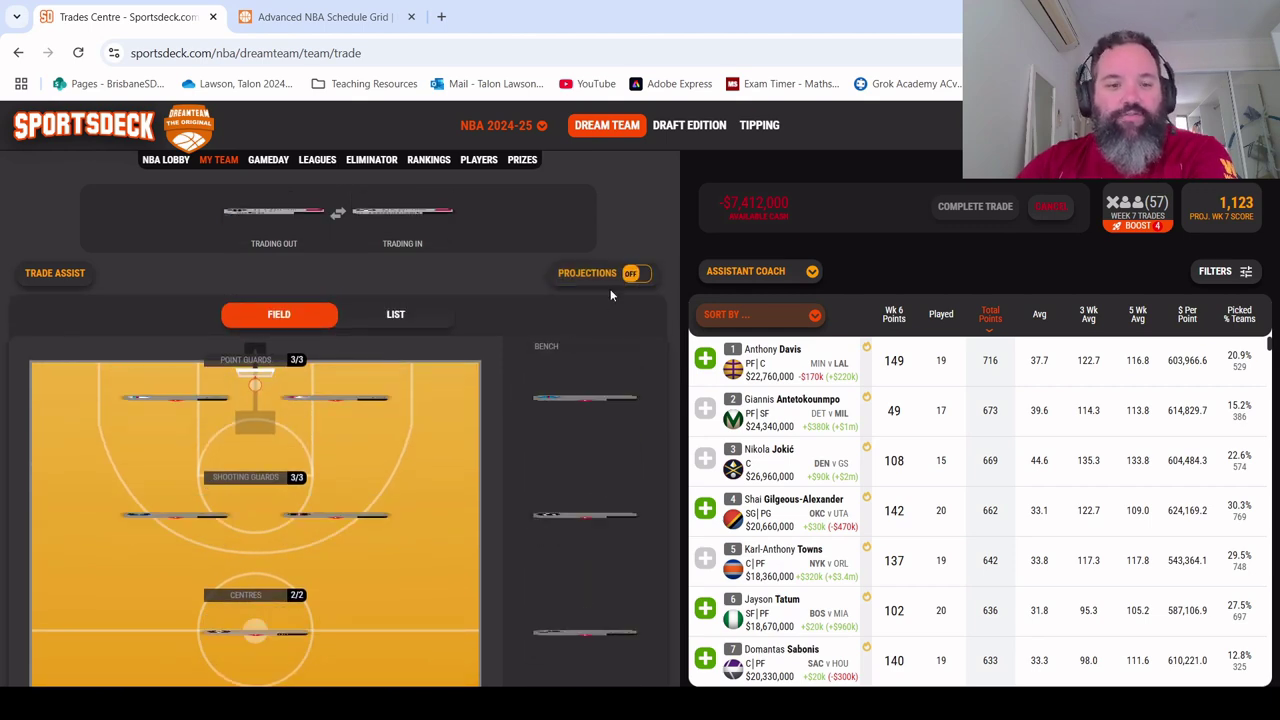
{"action": "scroll", "coordinate": [417, 443], "scroll_direction": "down", "scroll_amount": 5}
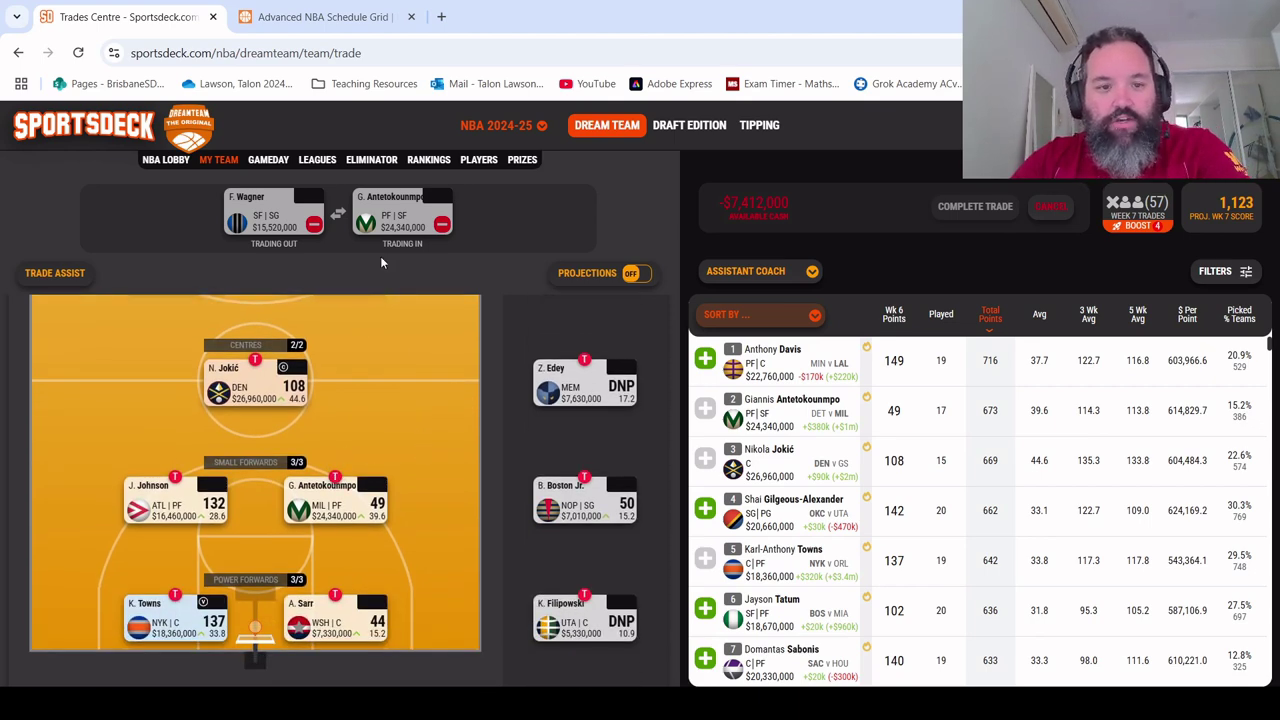
{"action": "left_click", "coordinate": [442, 226]}
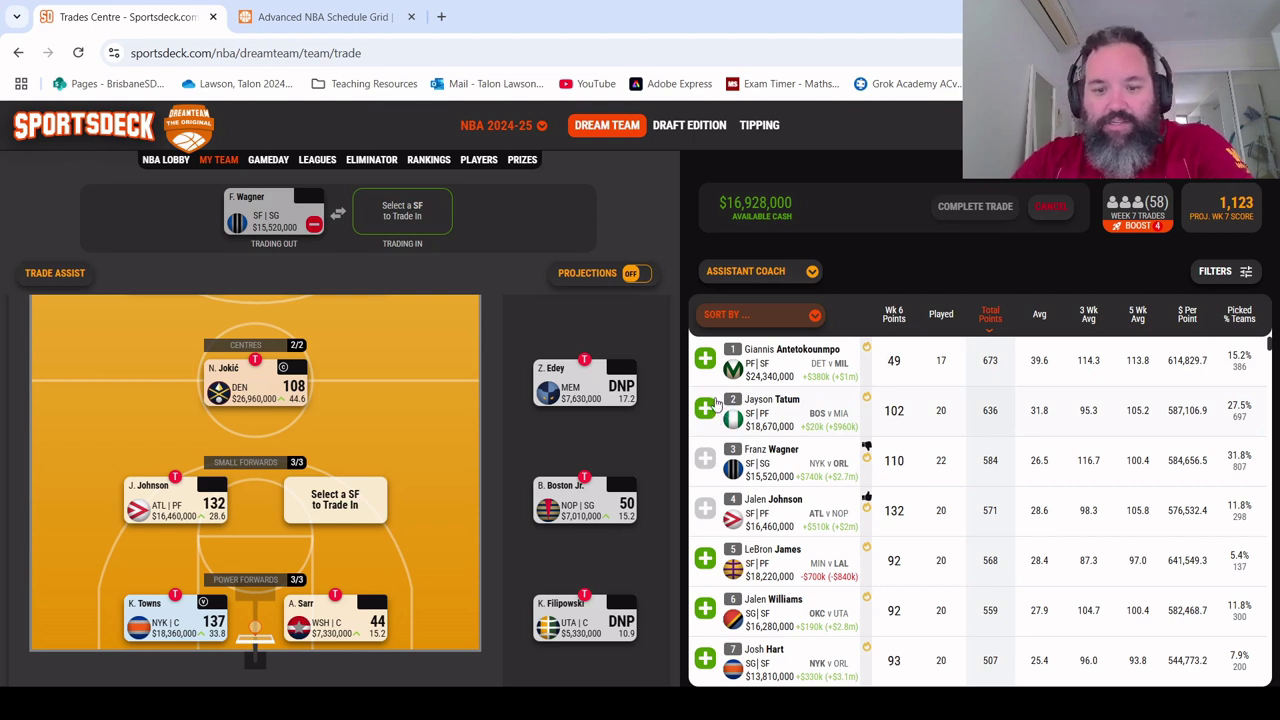
Step: Move A. Edwards into the small-forward slot, then check the Advanced NBA Schedule Grid
{"action": "scroll", "coordinate": [421, 435], "scroll_direction": "up", "scroll_amount": 3}
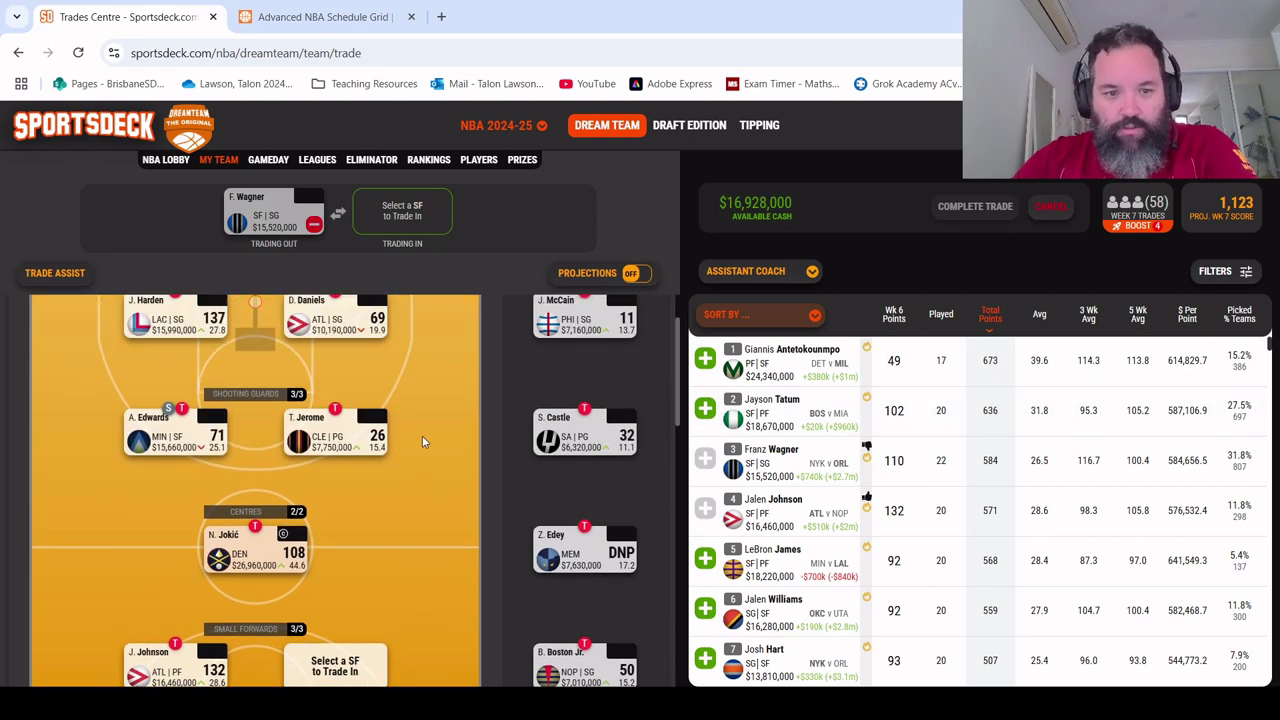
{"action": "left_click", "coordinate": [168, 409]}
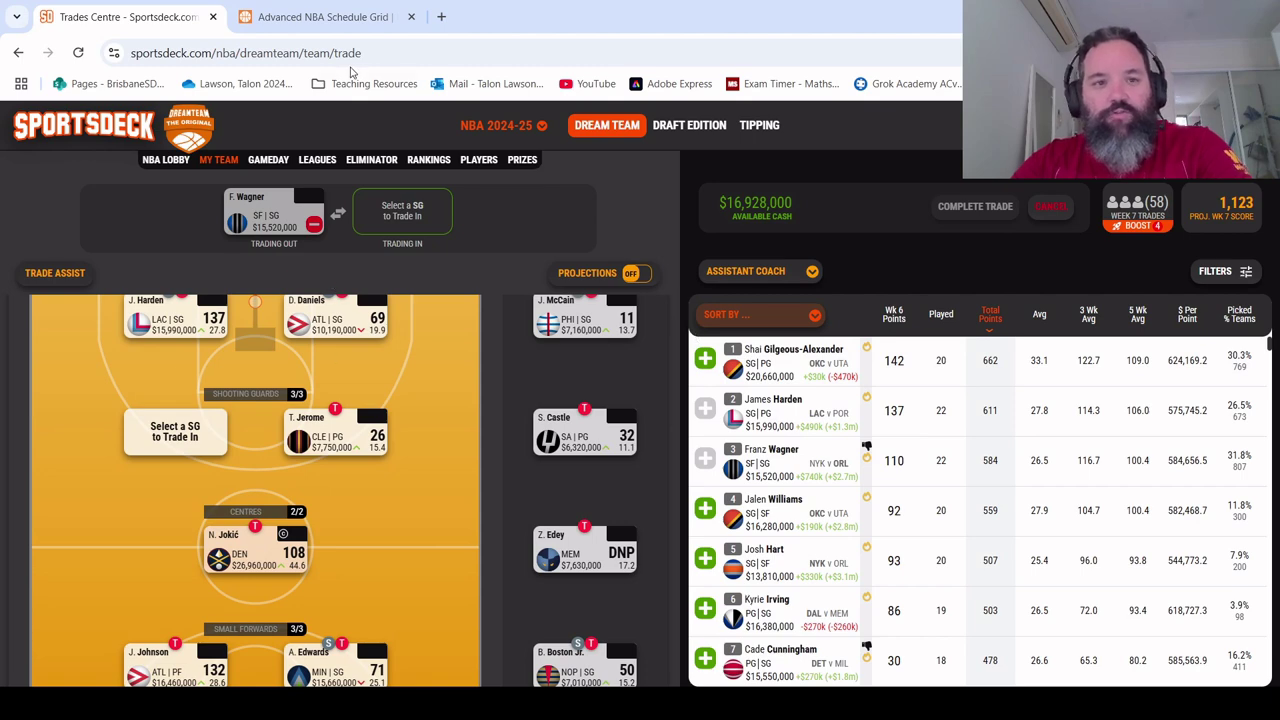
{"action": "left_click", "coordinate": [330, 17]}
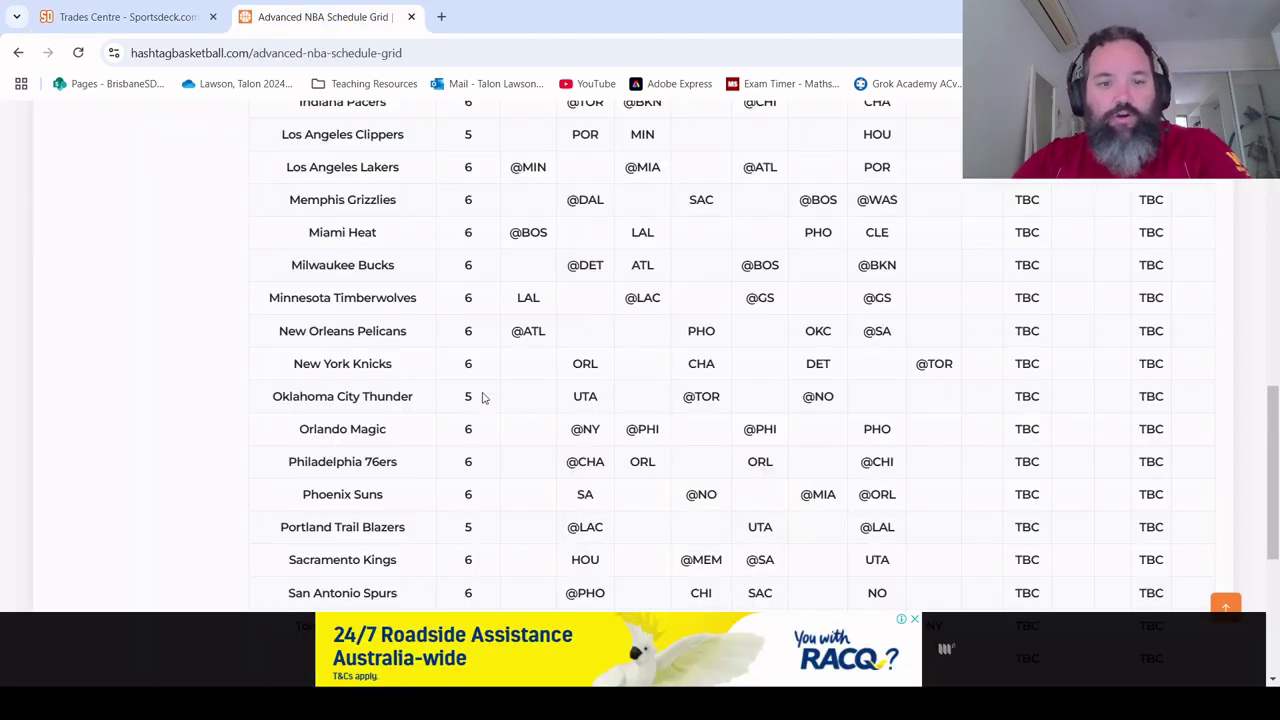
Step: Back in the Trades Centre, return A. Edwards to shooting guard
{"action": "left_click", "coordinate": [170, 10]}
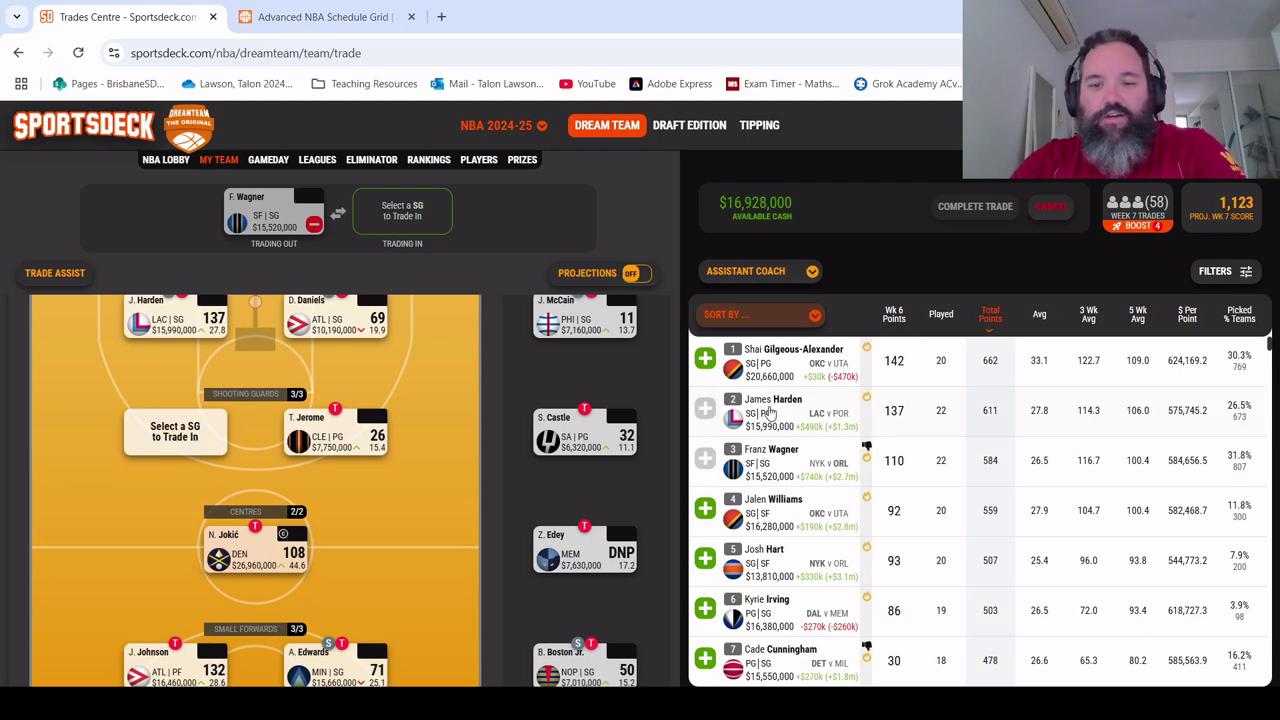
{"action": "scroll", "coordinate": [820, 478], "scroll_direction": "down", "scroll_amount": 3}
{"action": "scroll", "coordinate": [813, 505], "scroll_direction": "down", "scroll_amount": 3}
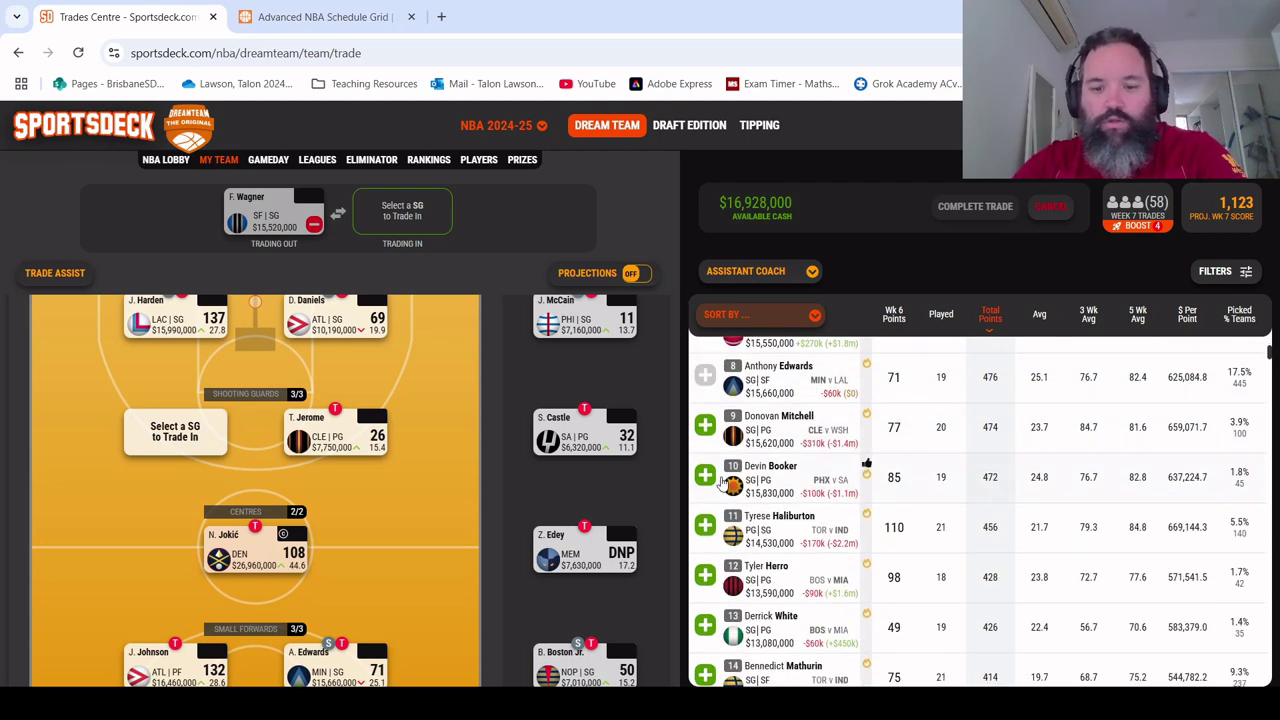
{"action": "left_click", "coordinate": [326, 645]}
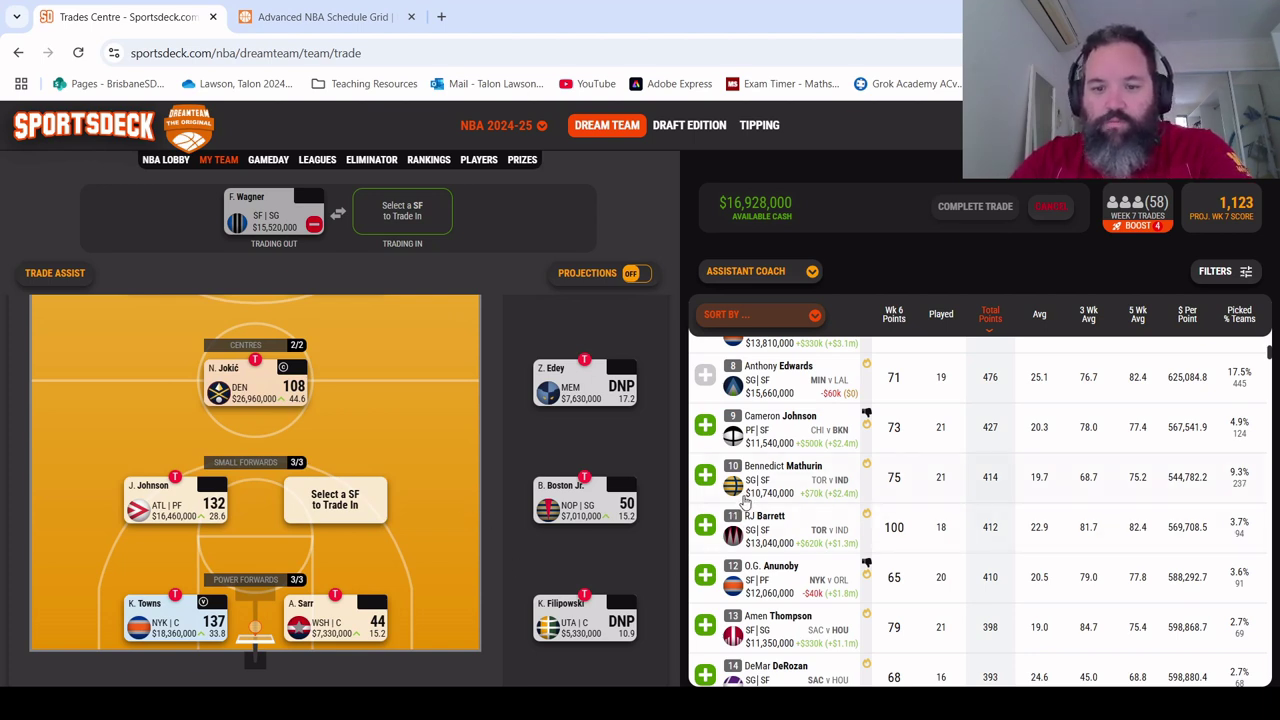
Step: Look over RJ Barrett's player profile while browsing the small-forward list
{"action": "left_click", "coordinate": [768, 520]}
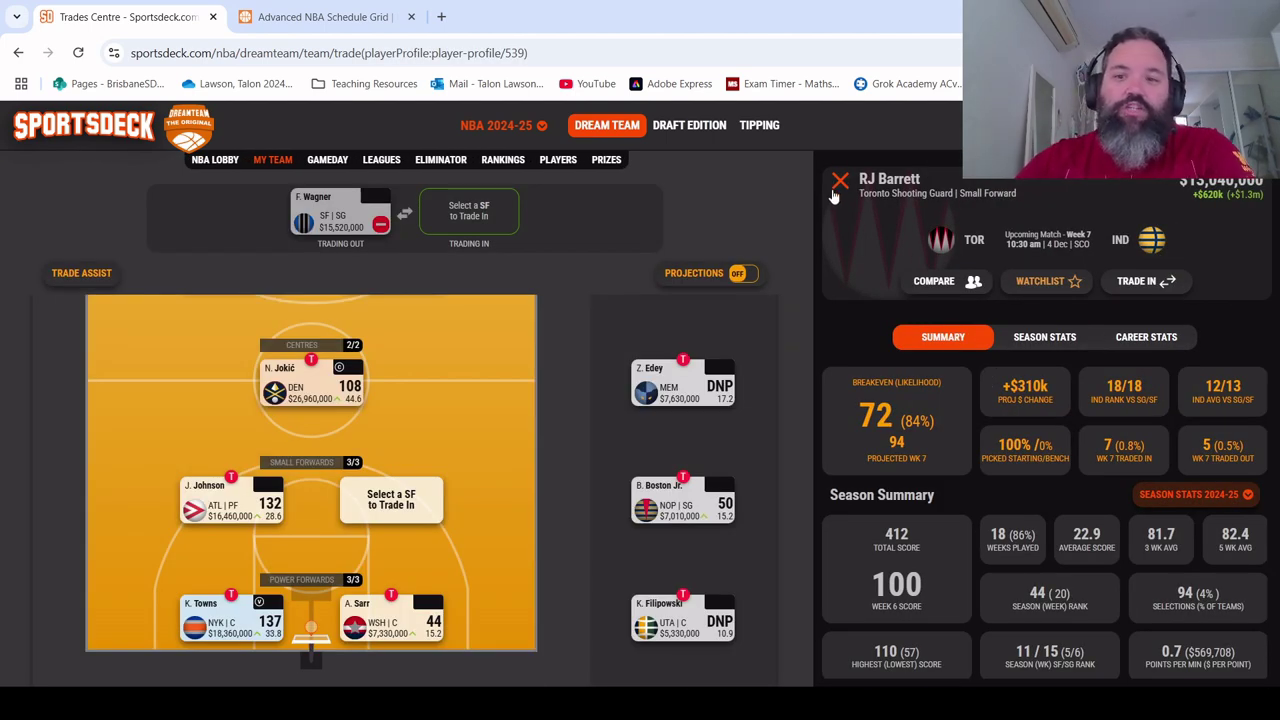
{"action": "left_click", "coordinate": [839, 185]}
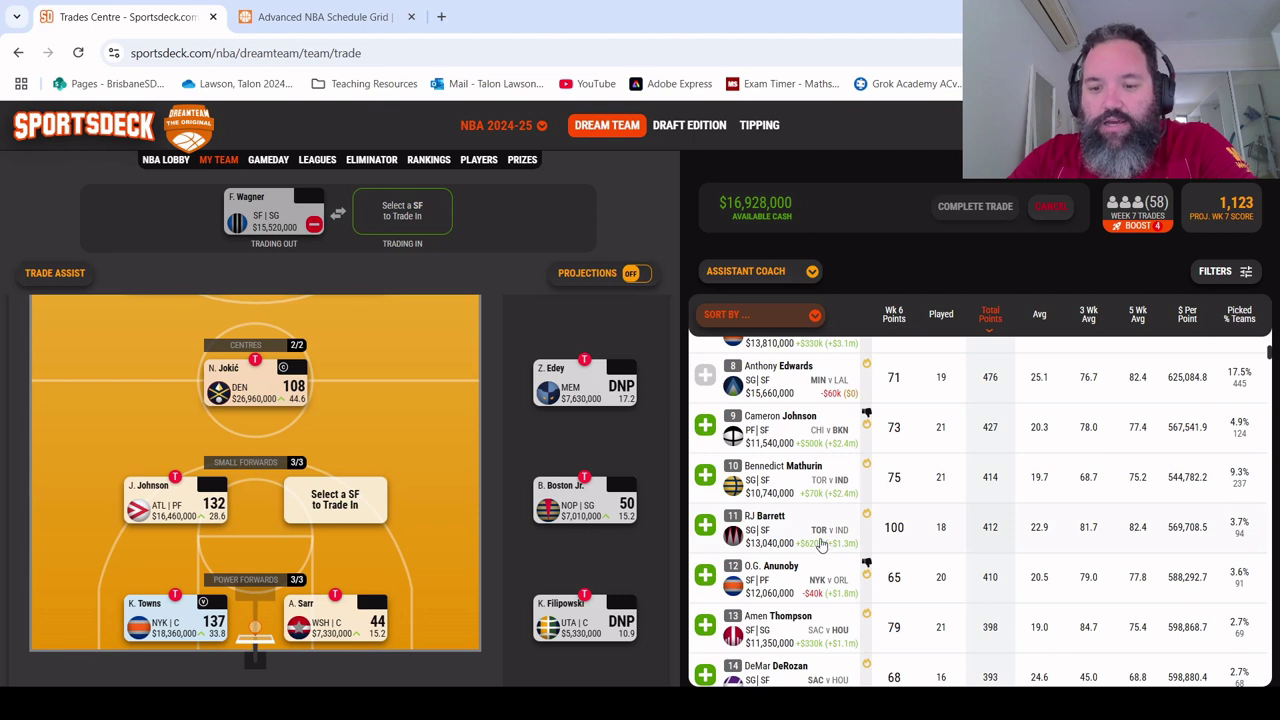
{"action": "scroll", "coordinate": [815, 540], "scroll_direction": "down", "scroll_amount": 1}
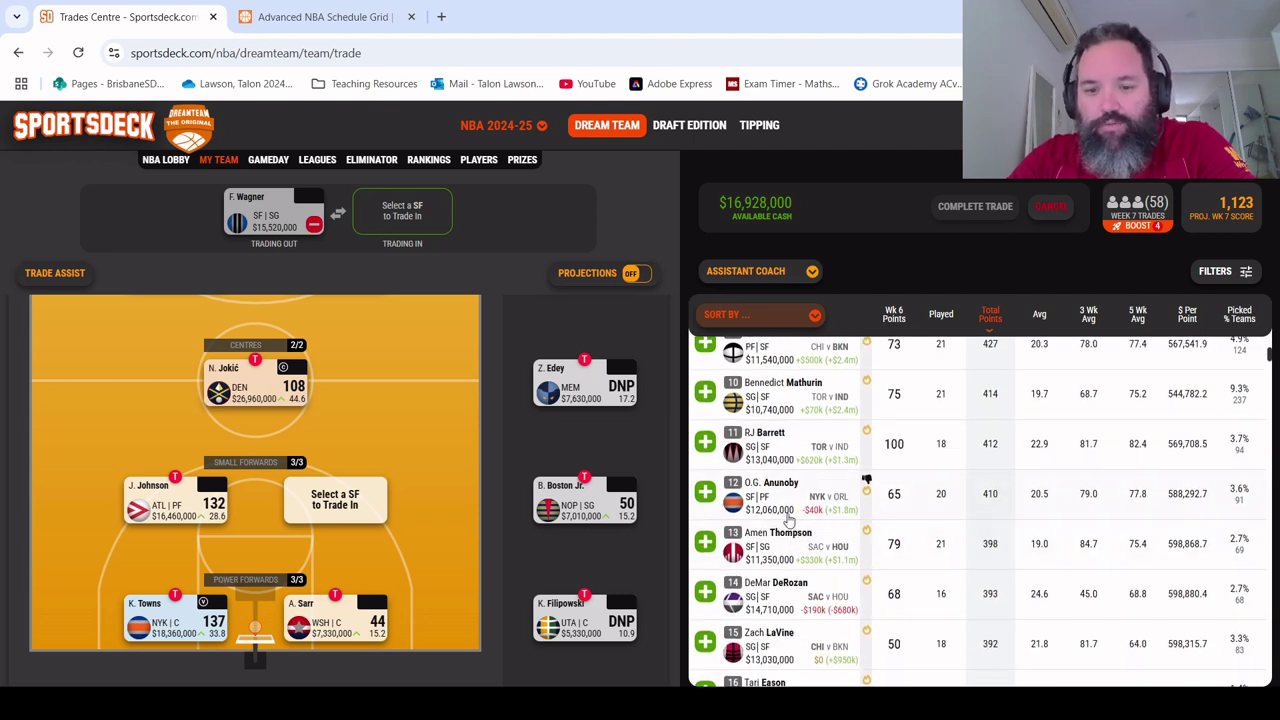
{"action": "scroll", "coordinate": [815, 545], "scroll_direction": "up", "scroll_amount": 2}
{"action": "scroll", "coordinate": [815, 546], "scroll_direction": "up", "scroll_amount": 3}
{"action": "scroll", "coordinate": [772, 465], "scroll_direction": "down", "scroll_amount": 1}
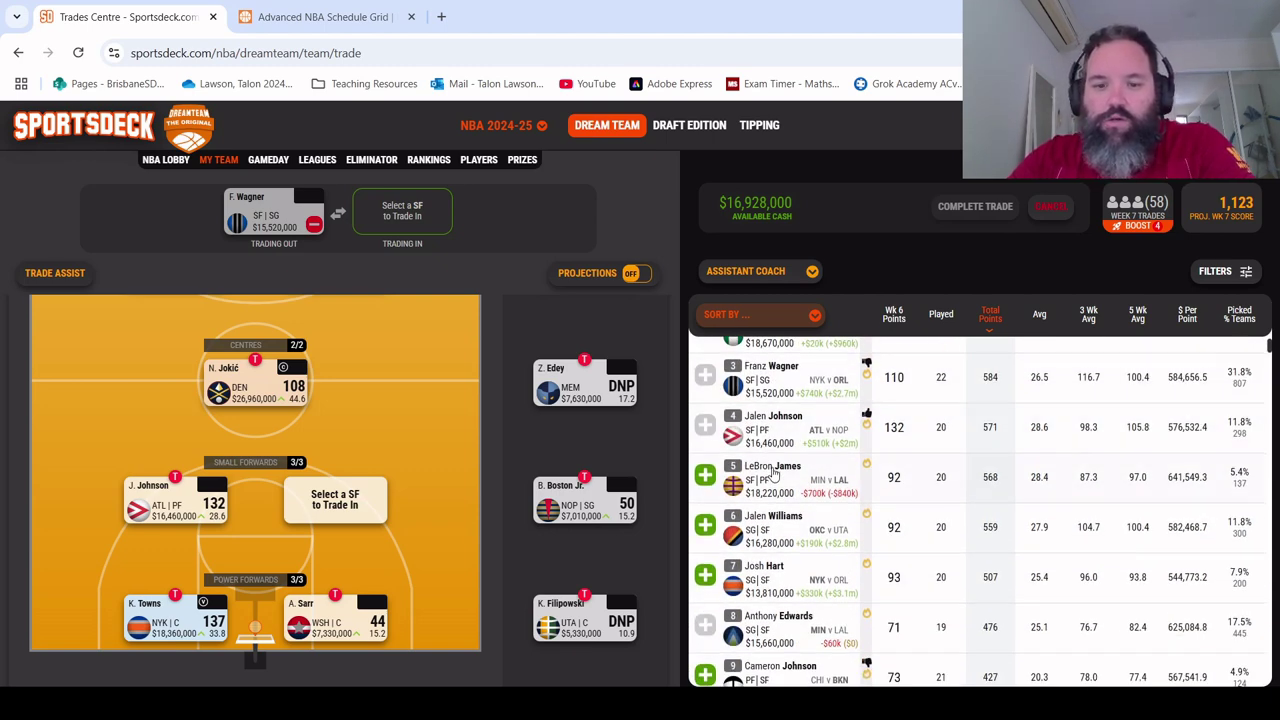
{"action": "scroll", "coordinate": [772, 477], "scroll_direction": "down", "scroll_amount": 2}
{"action": "scroll", "coordinate": [768, 476], "scroll_direction": "up", "scroll_amount": 2}
{"action": "left_click", "coordinate": [768, 476]}
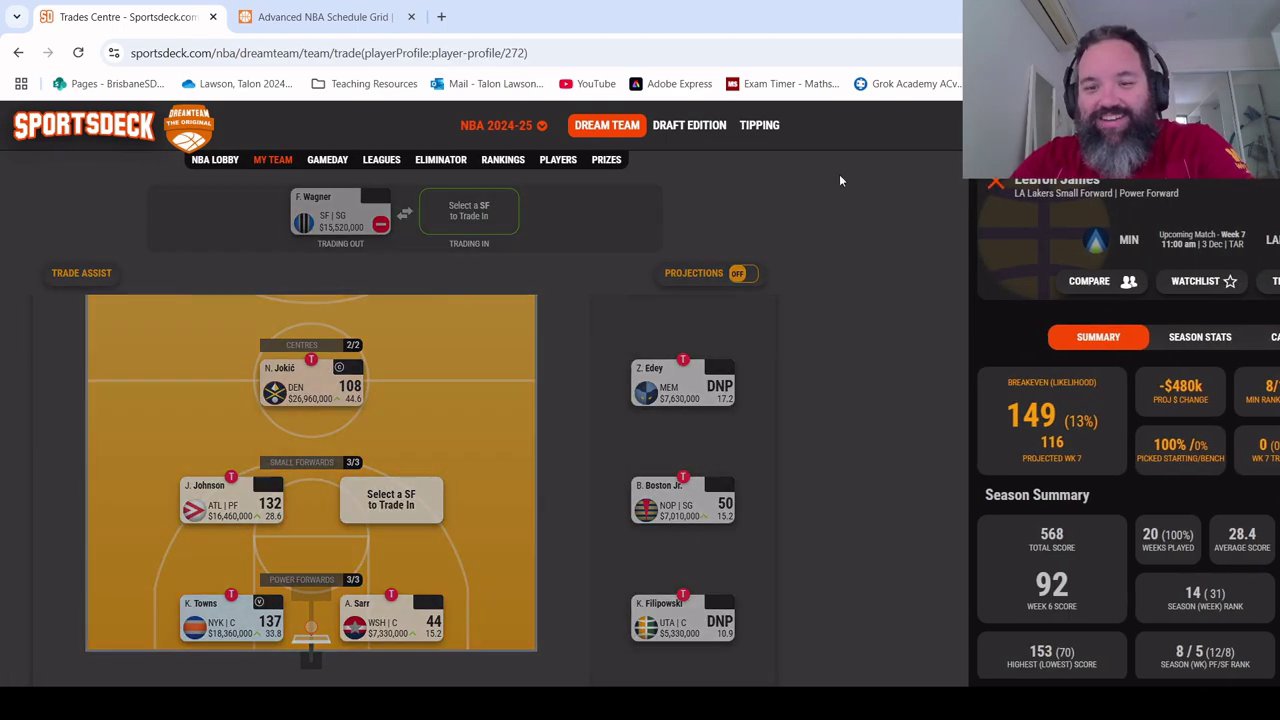
{"action": "left_click", "coordinate": [839, 174]}
{"action": "scroll", "coordinate": [772, 400], "scroll_direction": "up", "scroll_amount": 2}
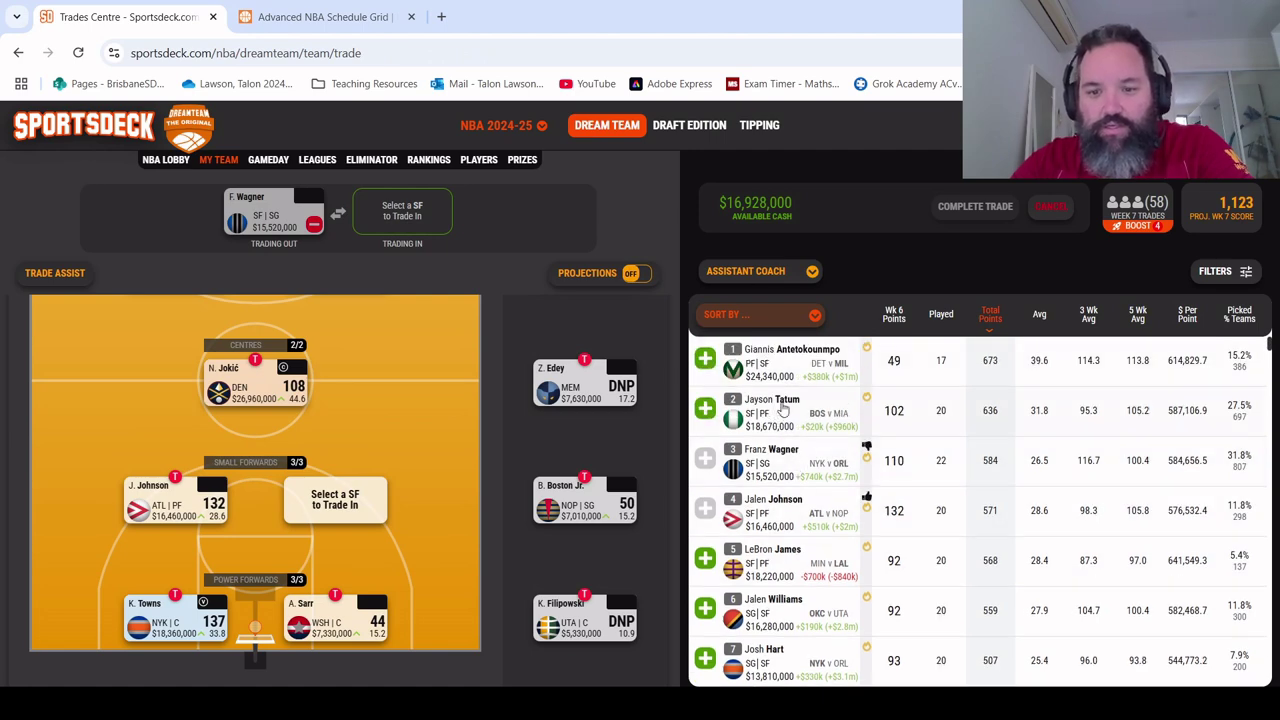
{"action": "scroll", "coordinate": [784, 408], "scroll_direction": "down", "scroll_amount": 4}
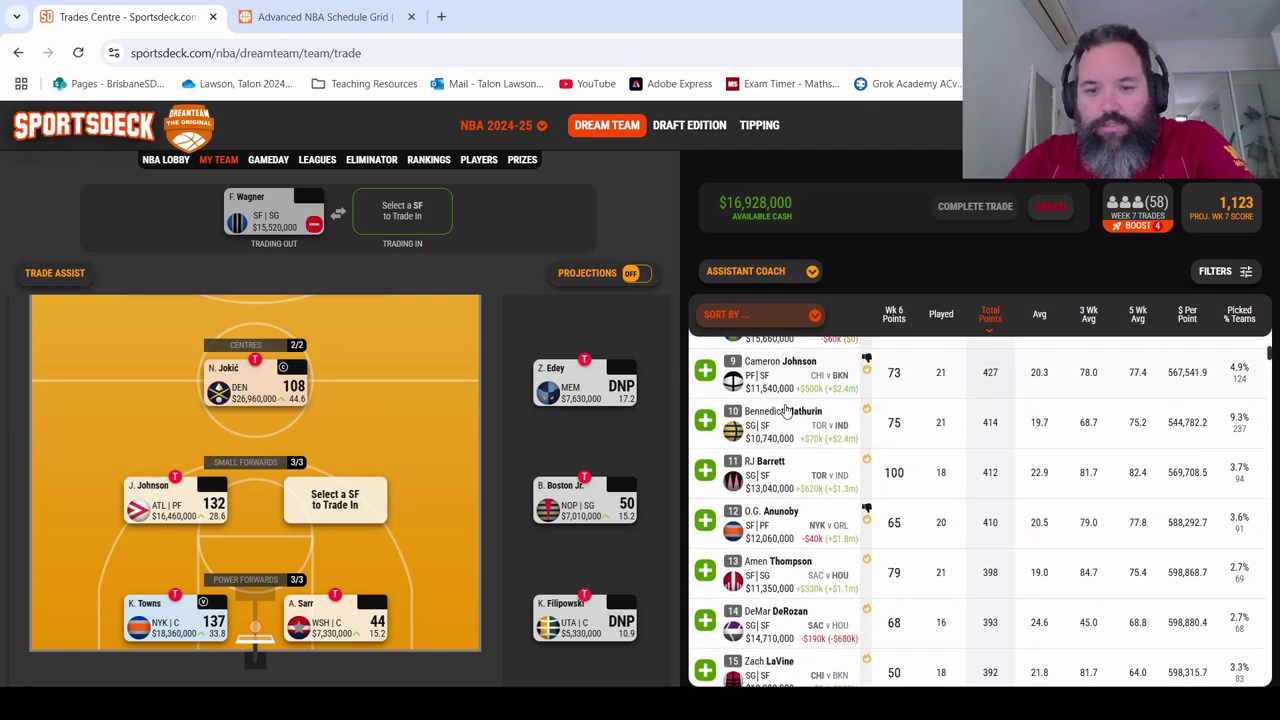
{"action": "scroll", "coordinate": [780, 413], "scroll_direction": "down", "scroll_amount": 1}
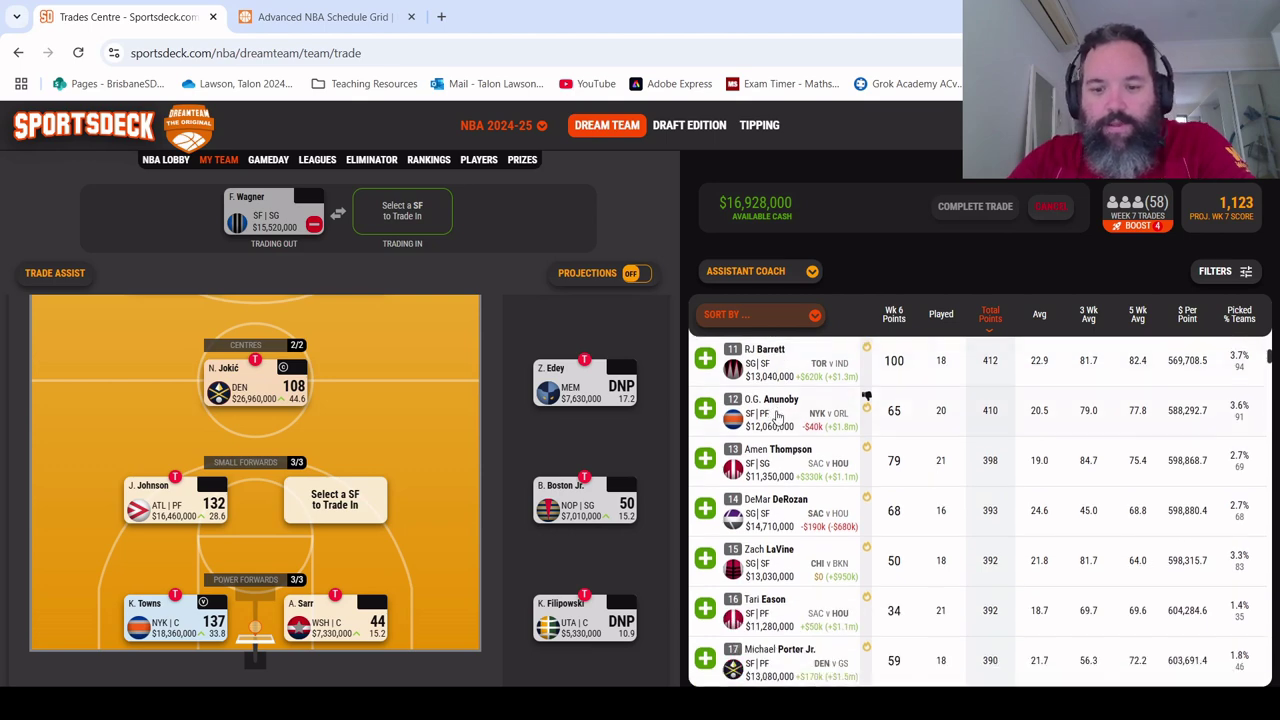
{"action": "scroll", "coordinate": [778, 416], "scroll_direction": "down", "scroll_amount": 2}
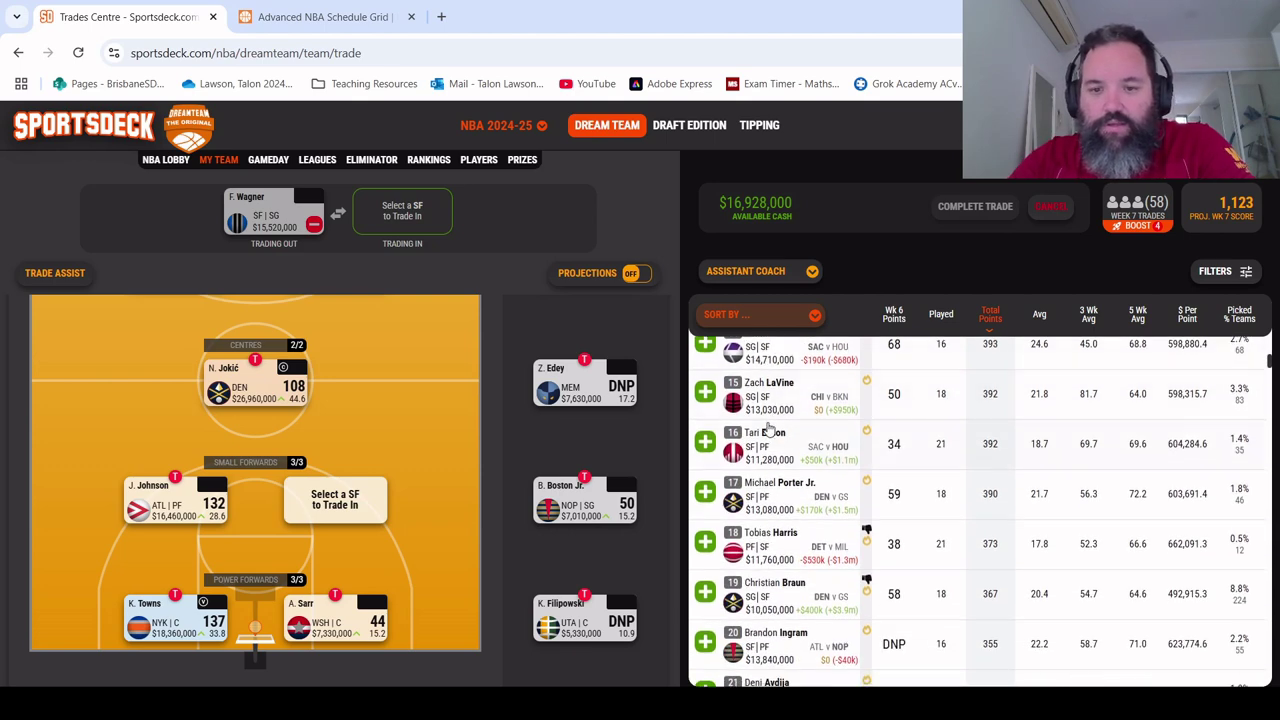
{"action": "scroll", "coordinate": [768, 428], "scroll_direction": "down", "scroll_amount": 3}
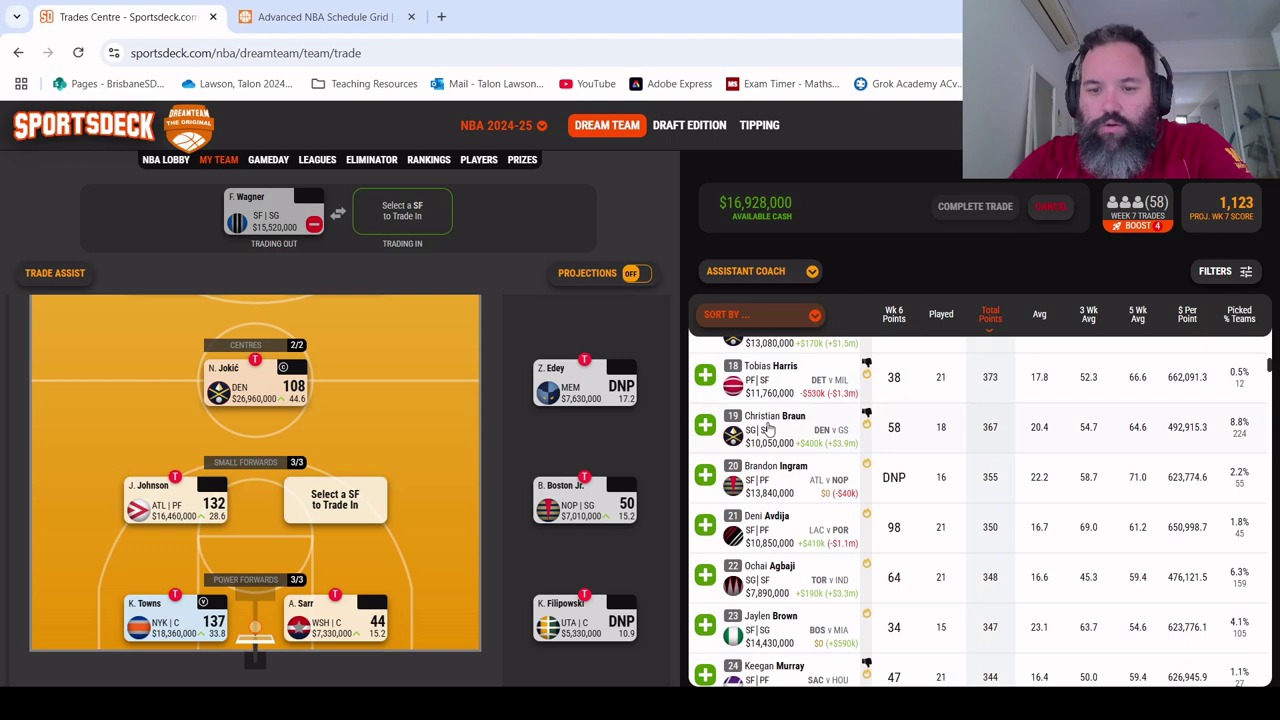
{"action": "scroll", "coordinate": [768, 428], "scroll_direction": "down", "scroll_amount": 5}
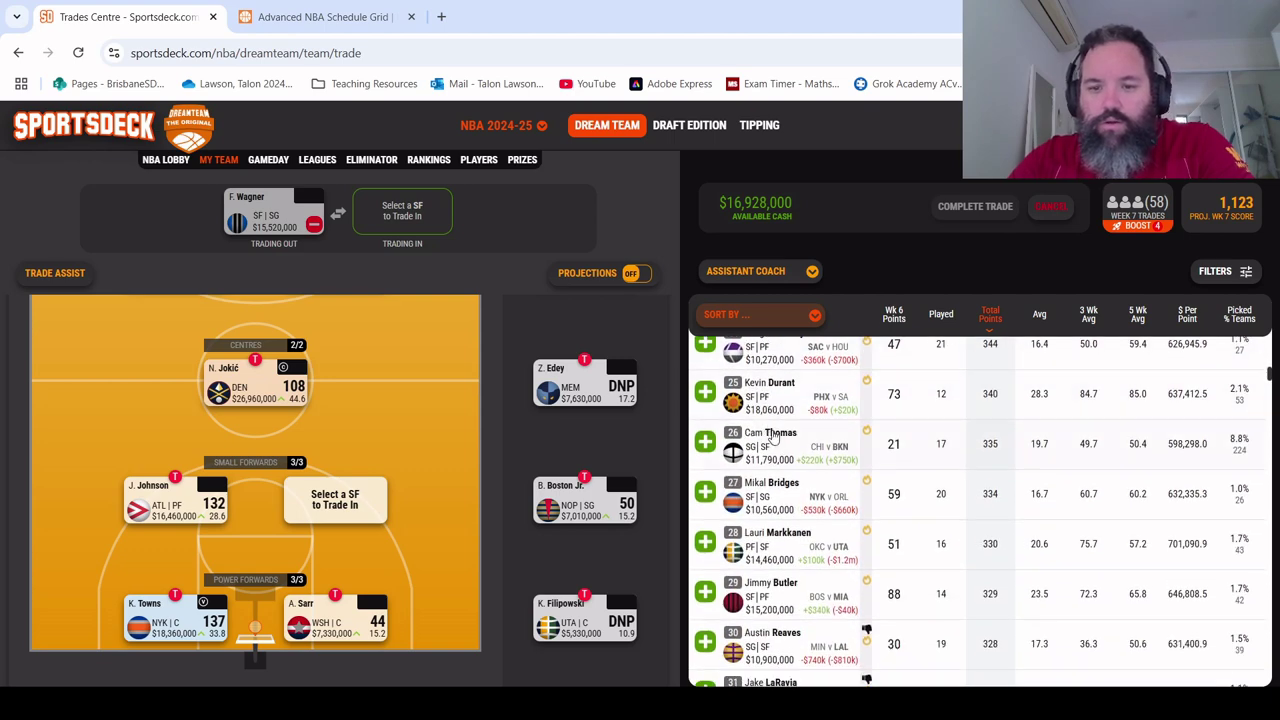
{"action": "scroll", "coordinate": [772, 437], "scroll_direction": "up", "scroll_amount": 8}
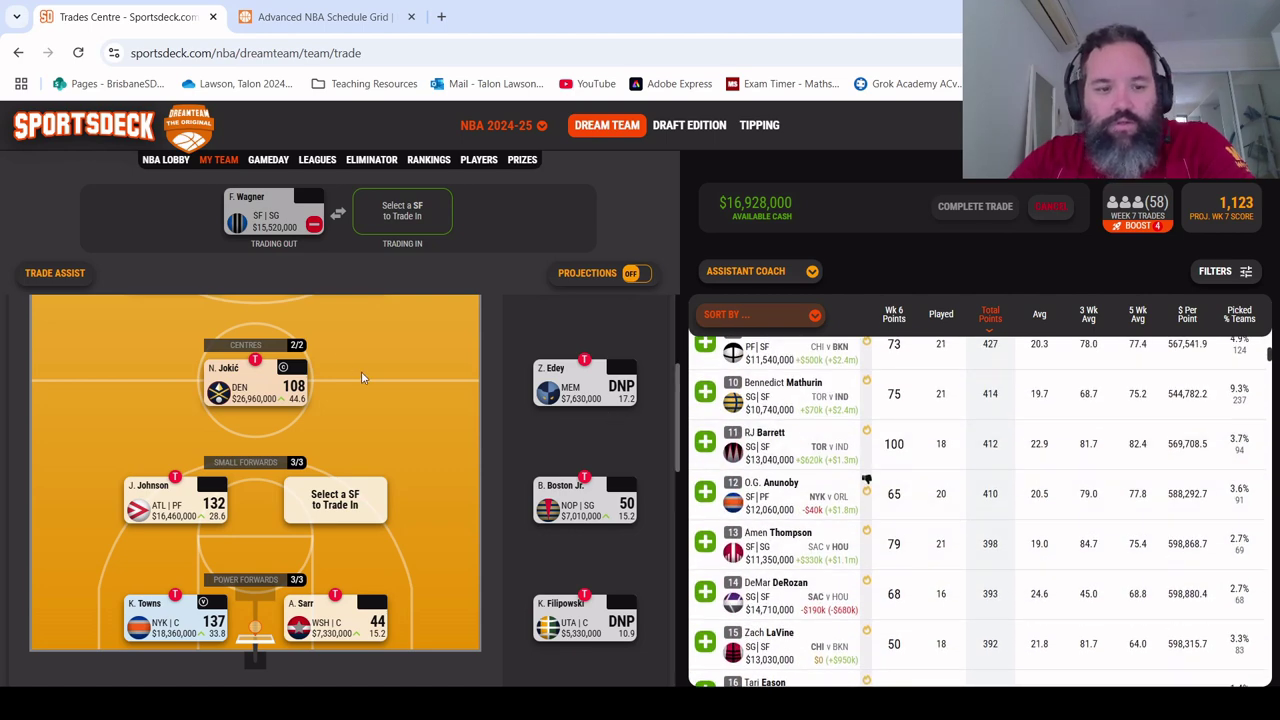
{"action": "scroll", "coordinate": [369, 381], "scroll_direction": "up", "scroll_amount": 3}
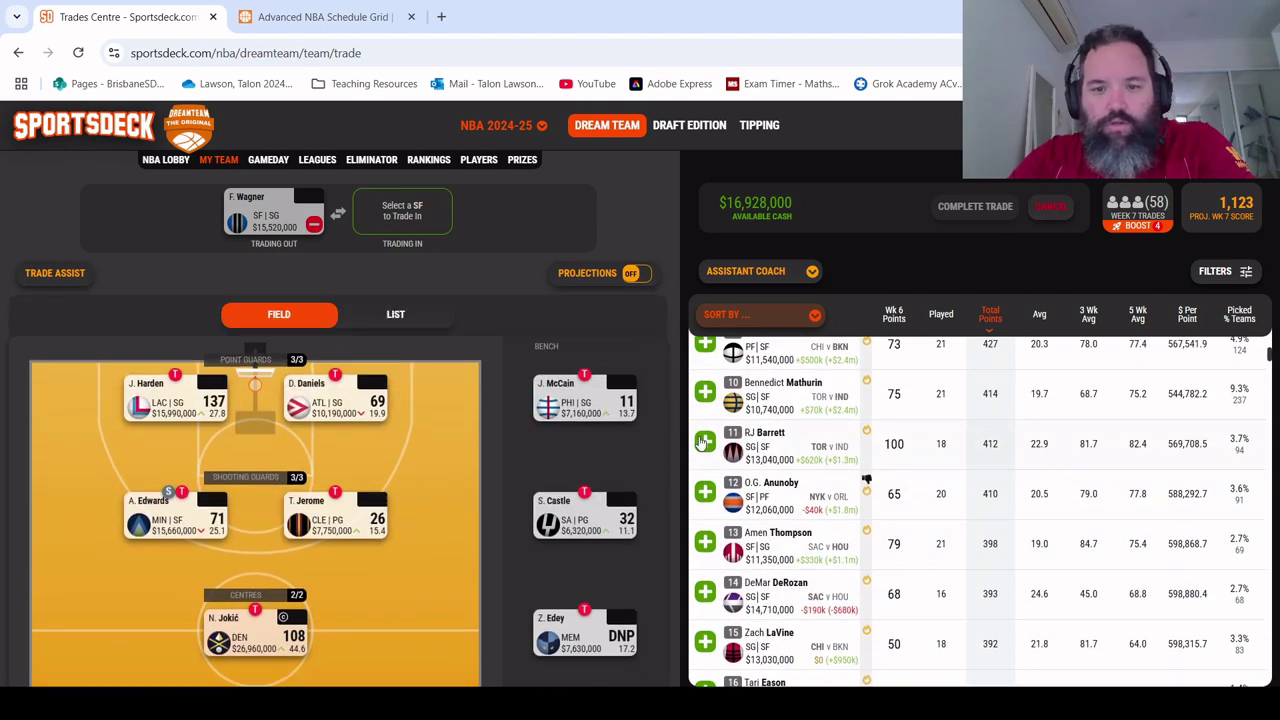
Step: Bring in RJ Barrett for Wagner, review Ty Jerome's season stats, then mark Jerome out
{"action": "left_click", "coordinate": [704, 441]}
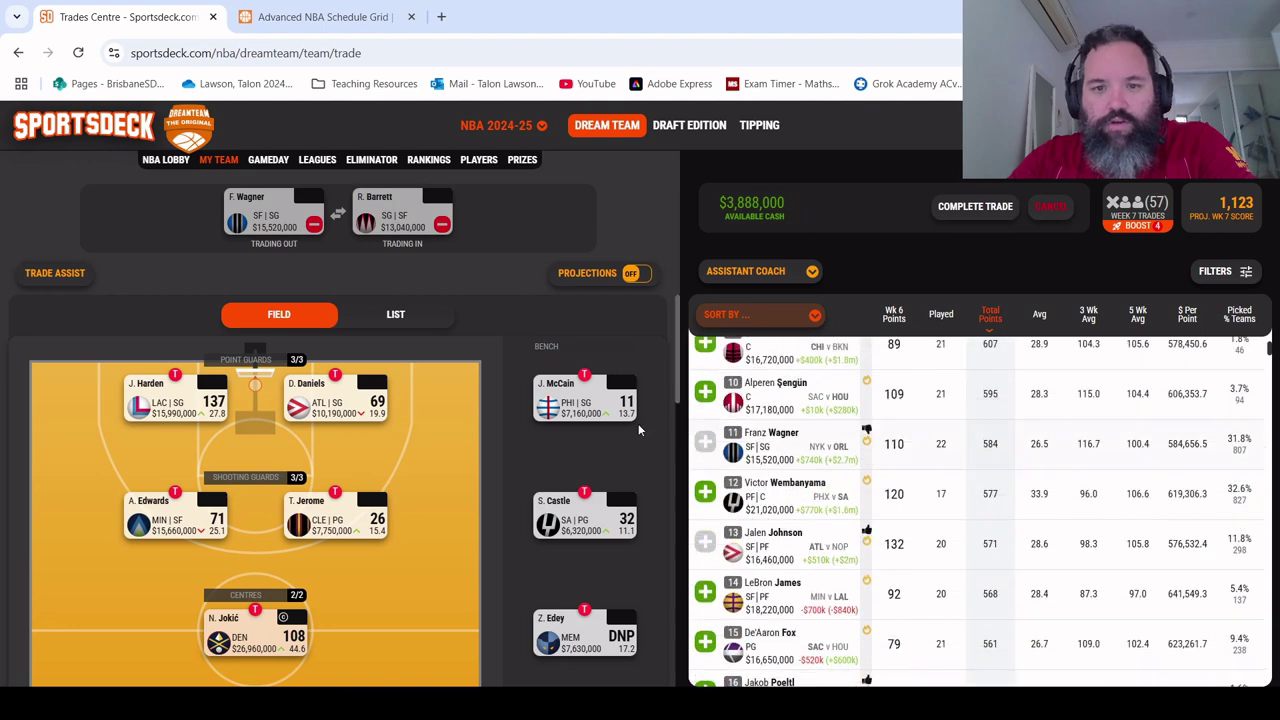
{"action": "left_click", "coordinate": [335, 505]}
{"action": "left_click", "coordinate": [1056, 340]}
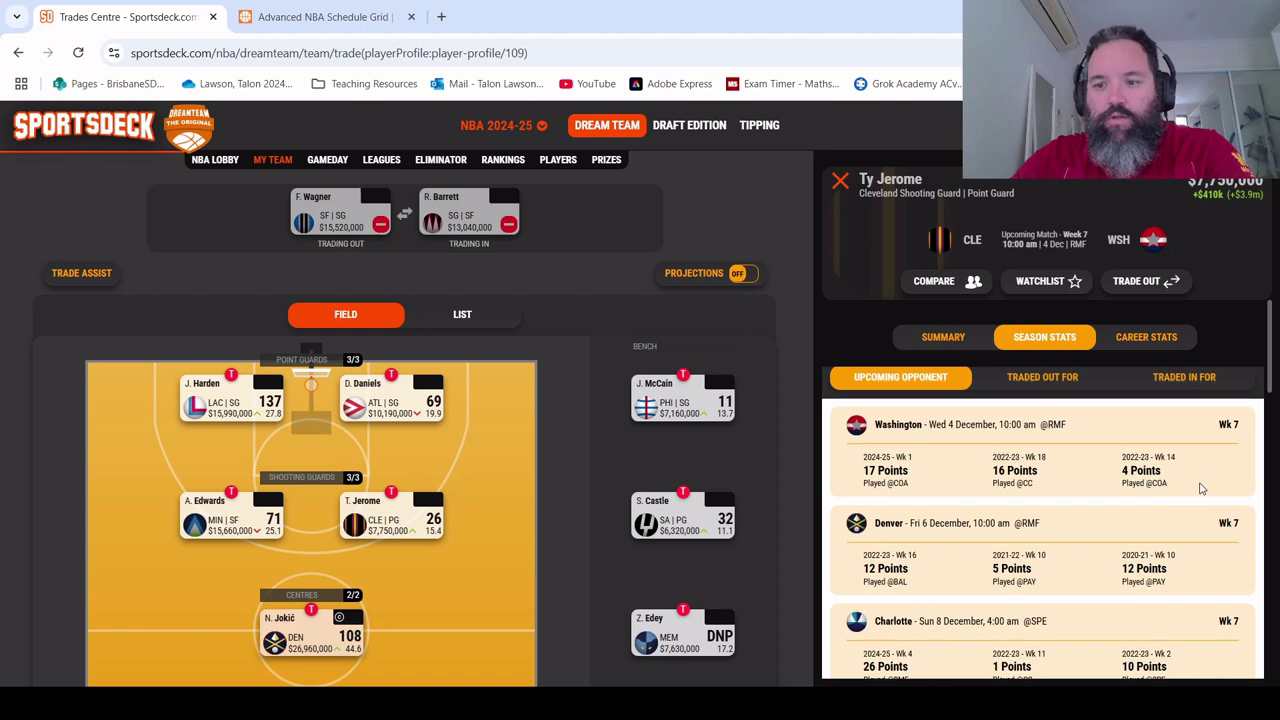
{"action": "scroll", "coordinate": [1268, 356], "scroll_direction": "down", "scroll_amount": 1}
{"action": "left_click_drag", "start_coordinate": [1268, 356], "coordinate": [1264, 458]}
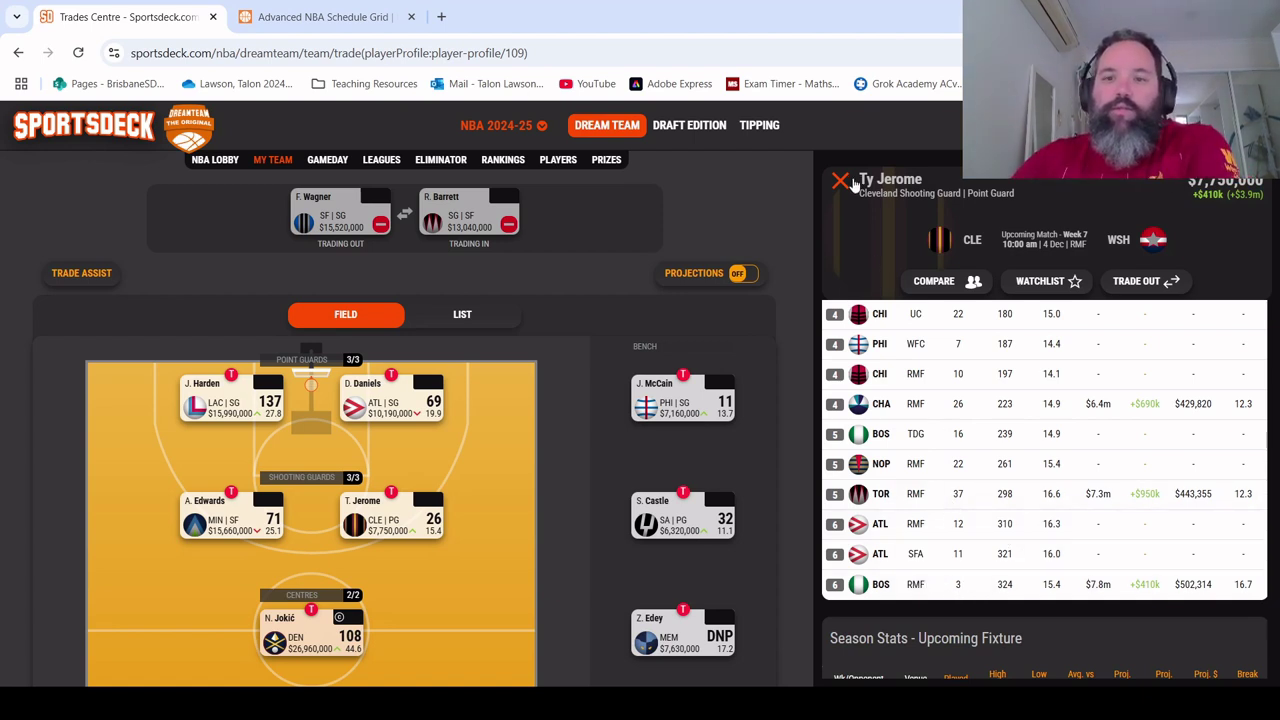
{"action": "left_click", "coordinate": [840, 181]}
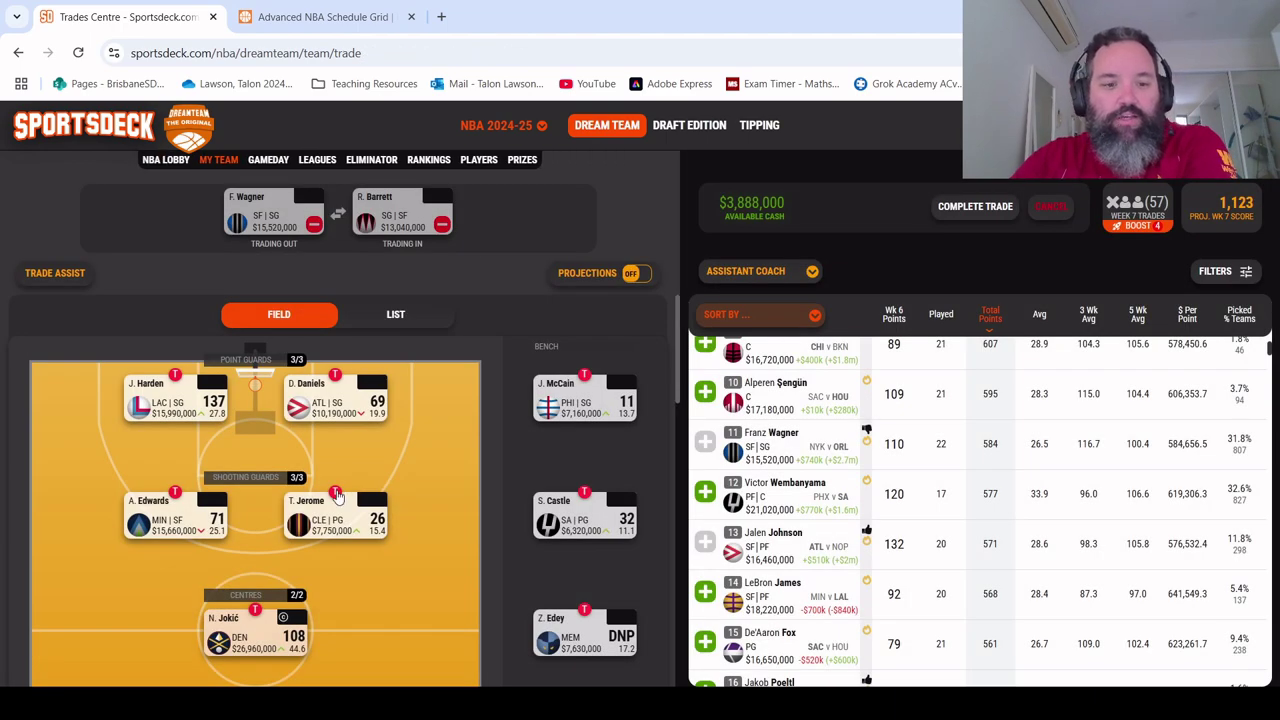
{"action": "left_click", "coordinate": [337, 495]}
Step: Switch the Assistant Coach view to show break-even figures in the player table
{"action": "left_click", "coordinate": [798, 272]}
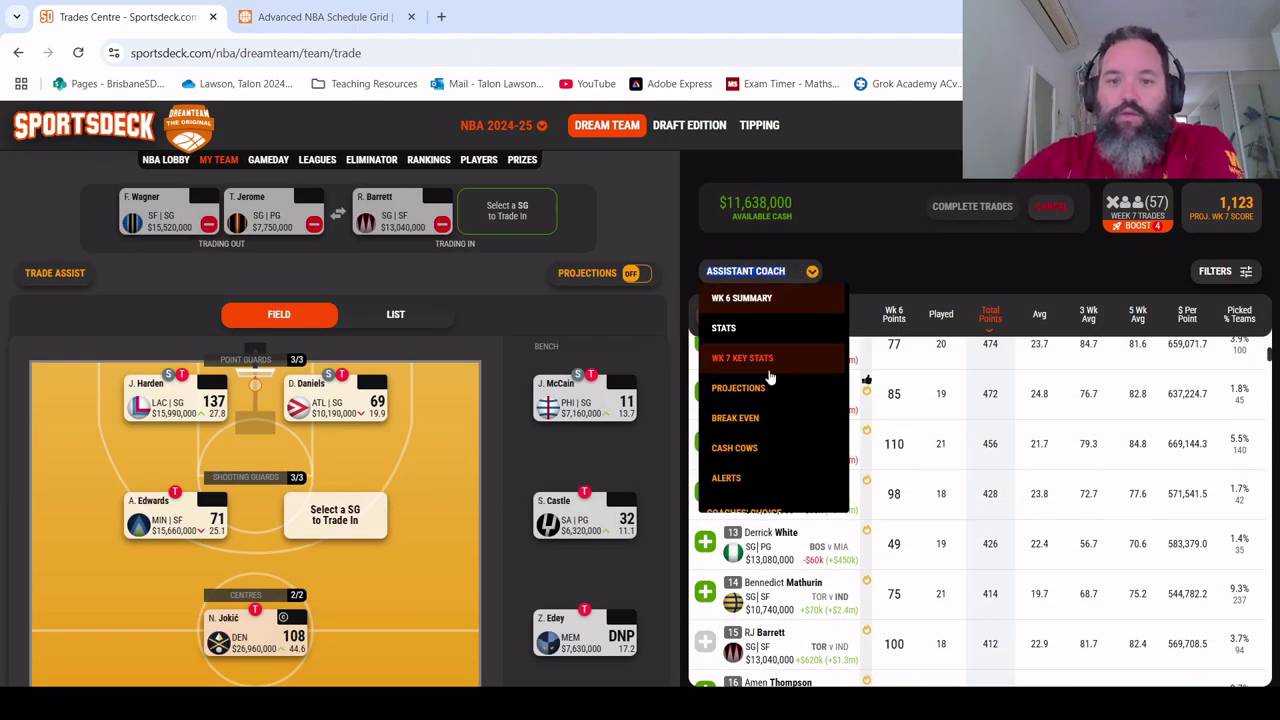
{"action": "left_click", "coordinate": [758, 417]}
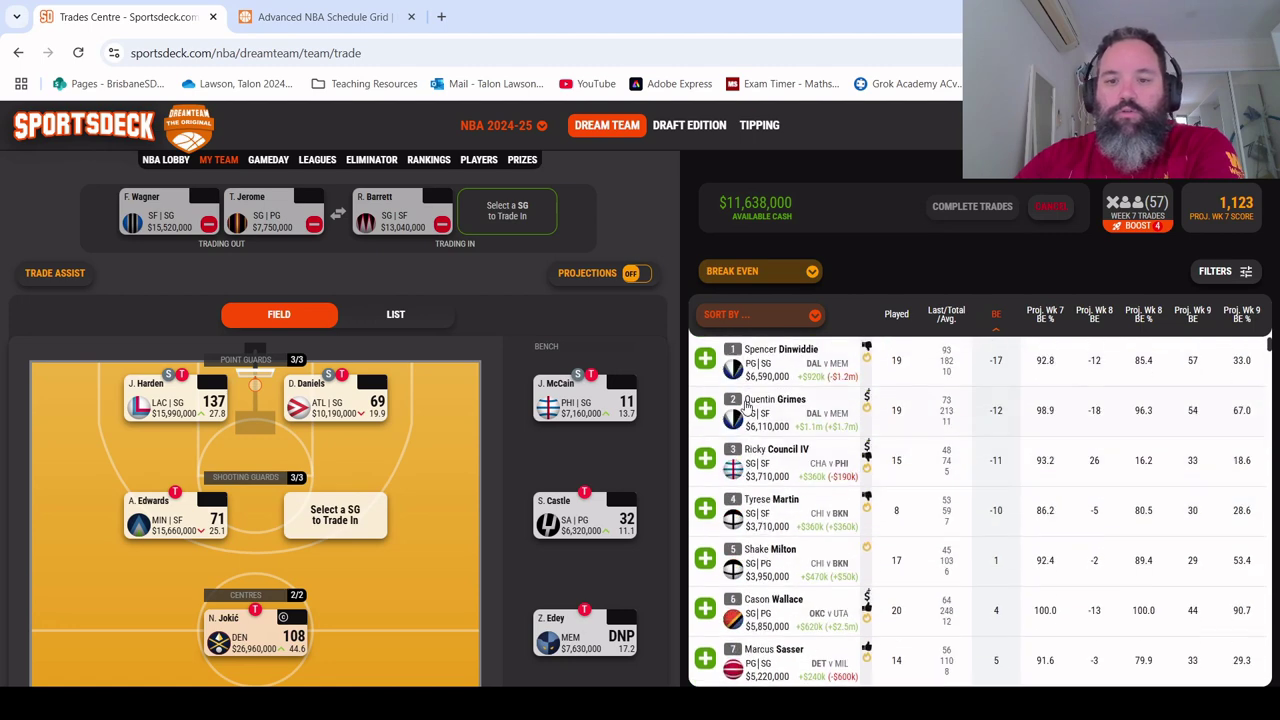
{"action": "scroll", "coordinate": [795, 518], "scroll_direction": "down", "scroll_amount": 5}
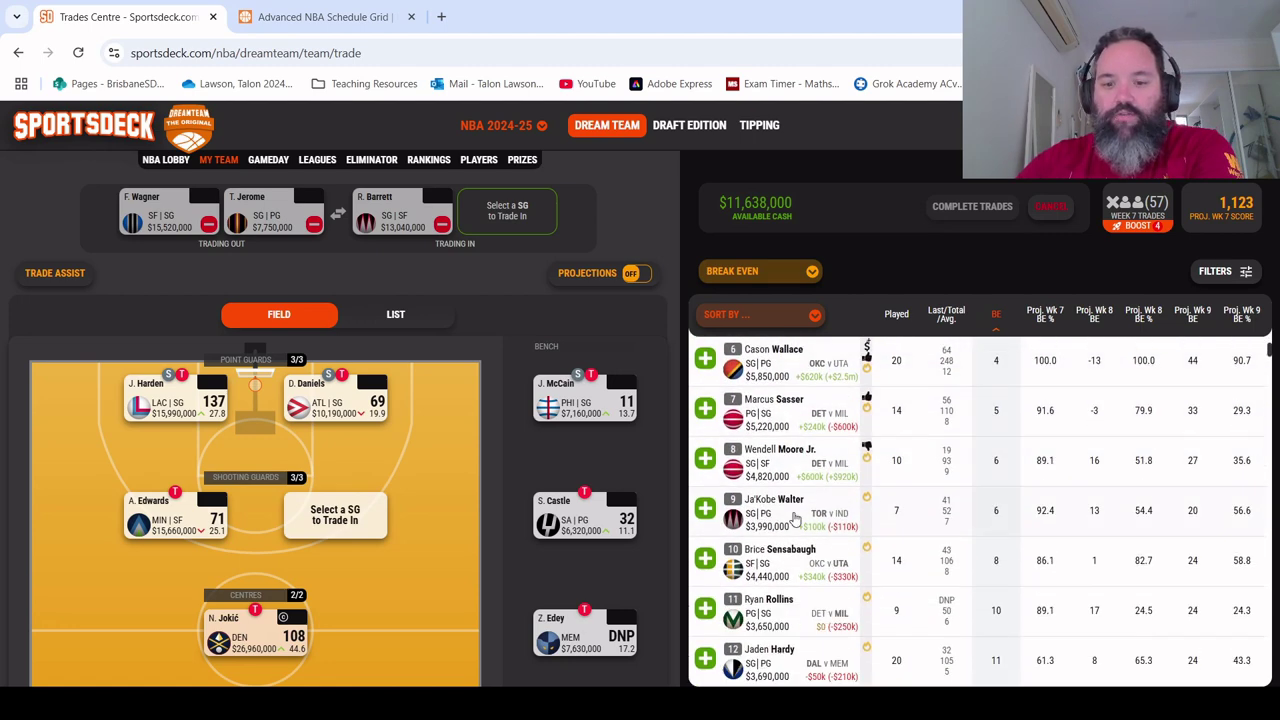
{"action": "scroll", "coordinate": [795, 518], "scroll_direction": "down", "scroll_amount": 5}
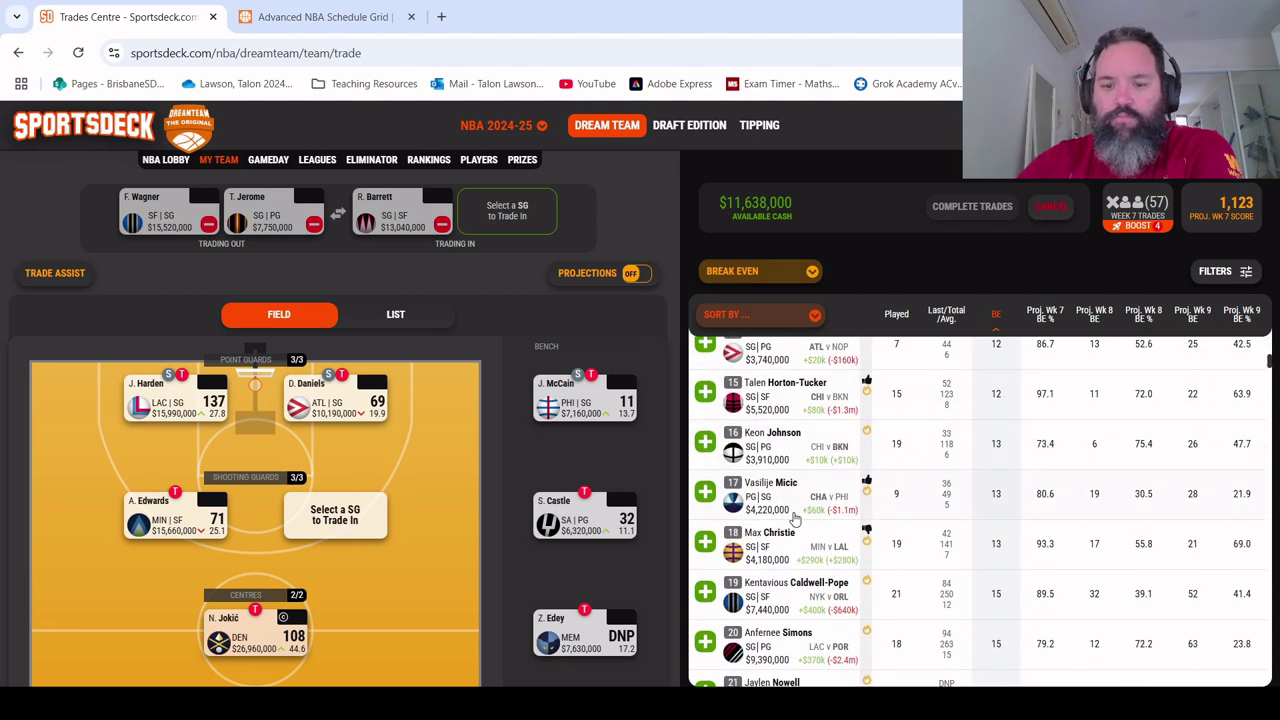
{"action": "scroll", "coordinate": [795, 518], "scroll_direction": "up", "scroll_amount": 5}
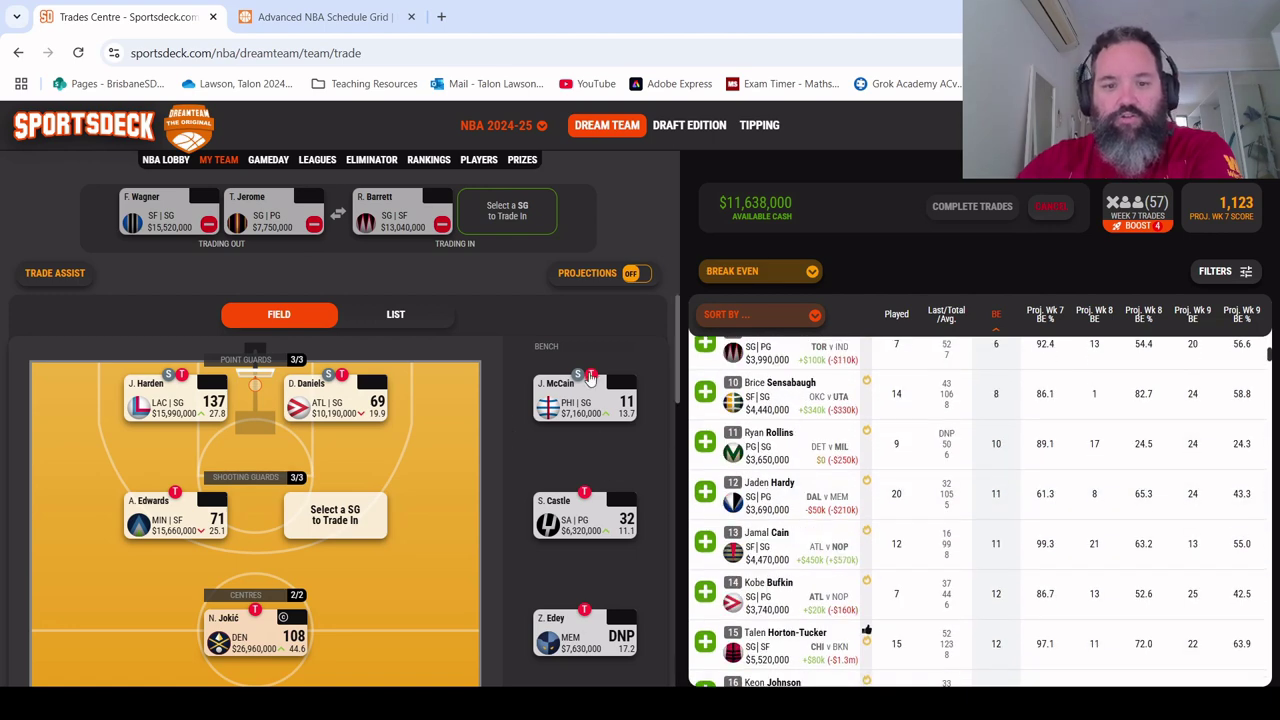
Step: Put J. McCain at shooting guard and trade in Elfrid Payton, leaving $7,328,000 cash
{"action": "left_click", "coordinate": [578, 375]}
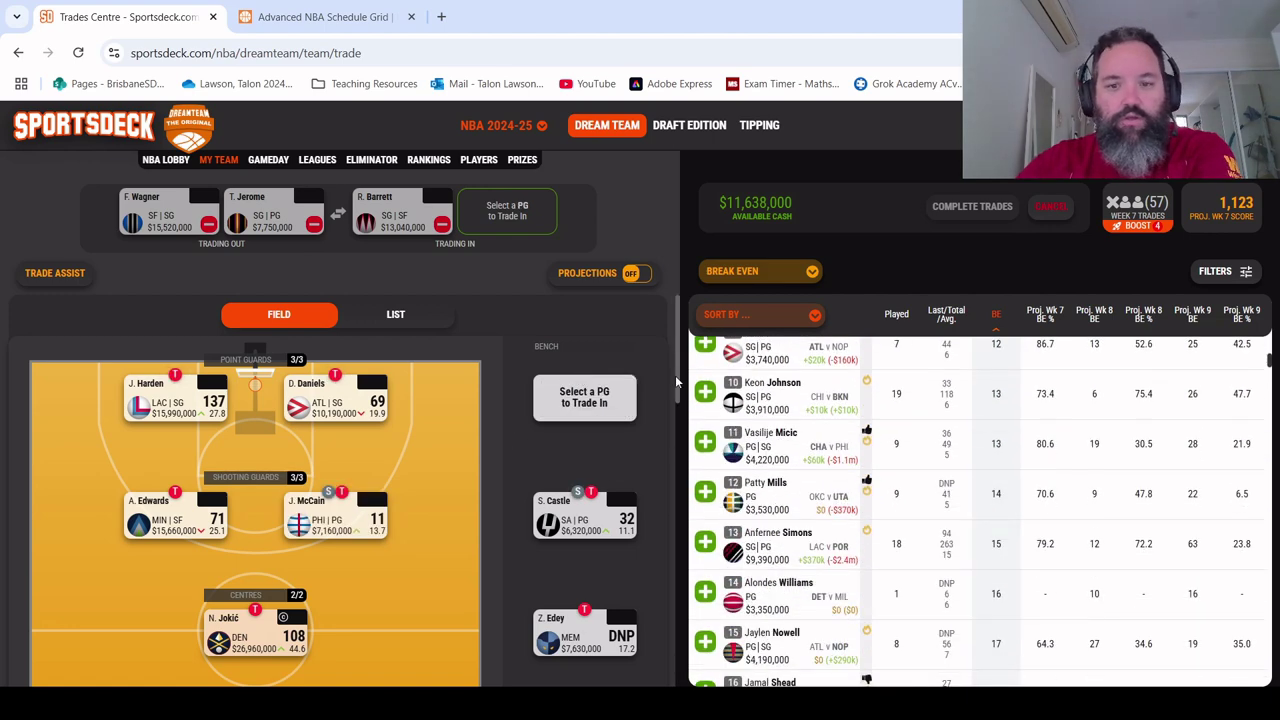
{"action": "scroll", "coordinate": [722, 396], "scroll_direction": "up", "scroll_amount": 4}
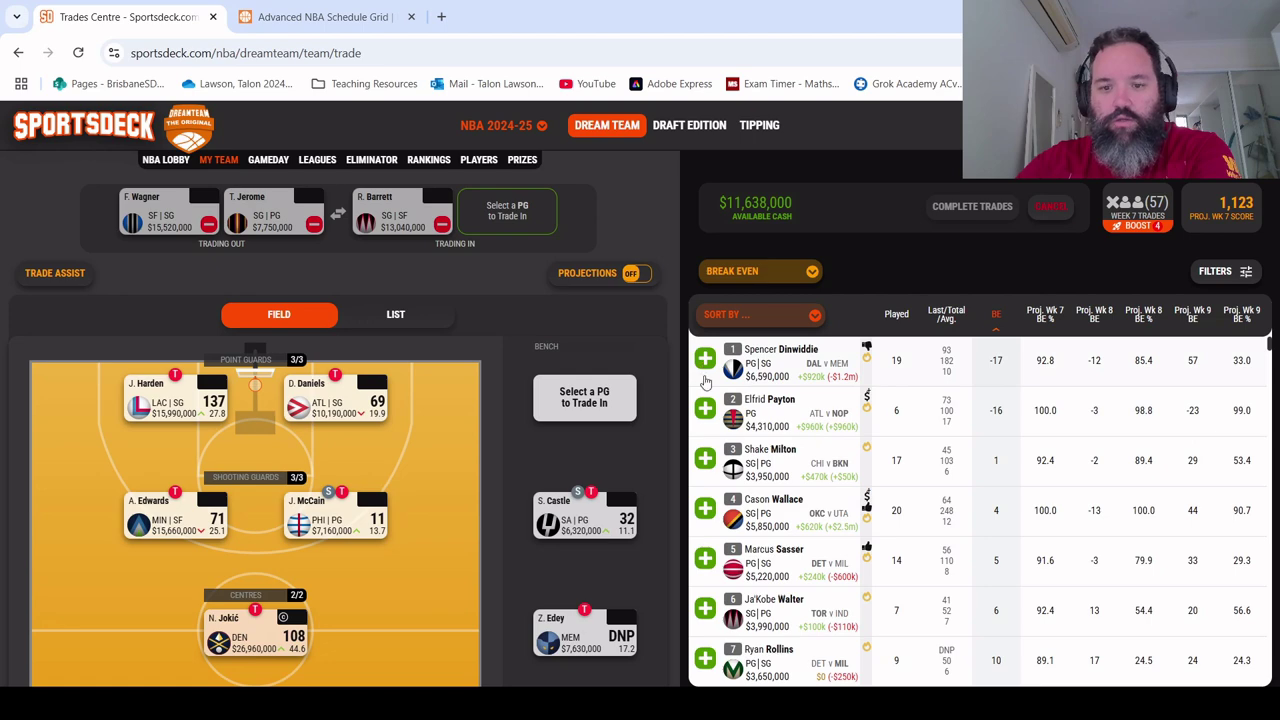
{"action": "left_click", "coordinate": [704, 410]}
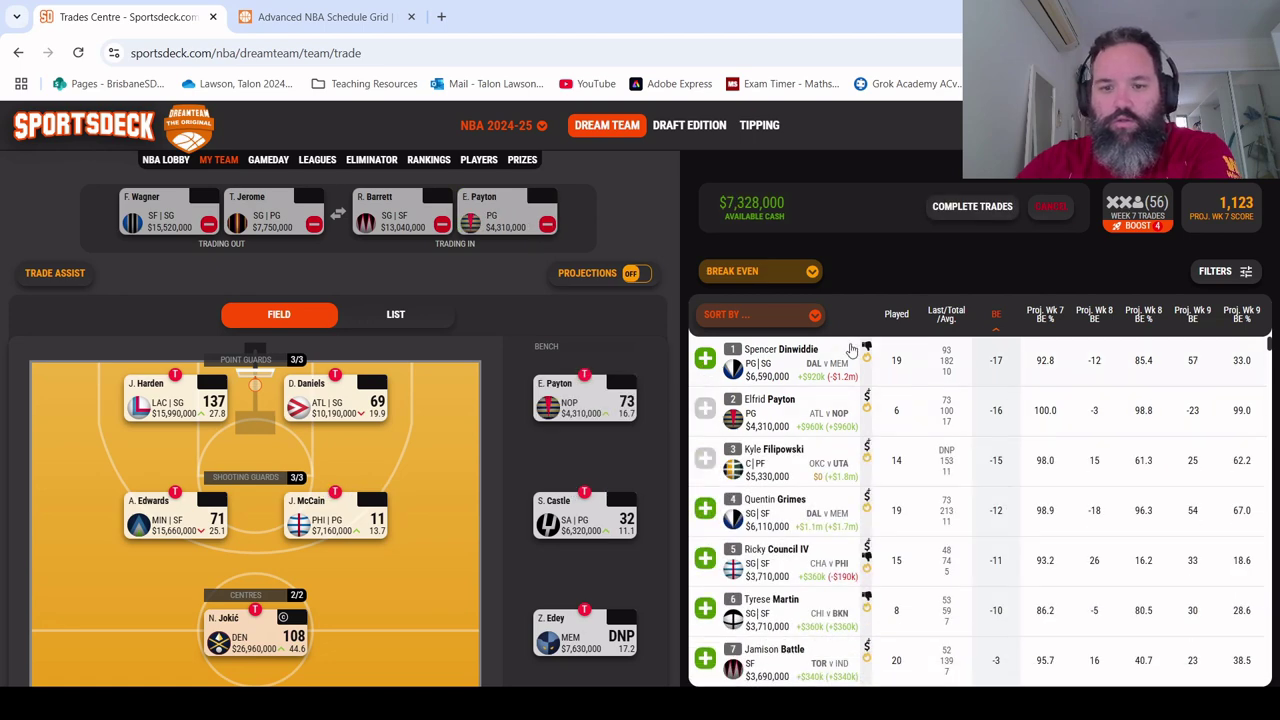
Step: Look over Spencer Dinwiddie's player profile
{"action": "left_click", "coordinate": [810, 355]}
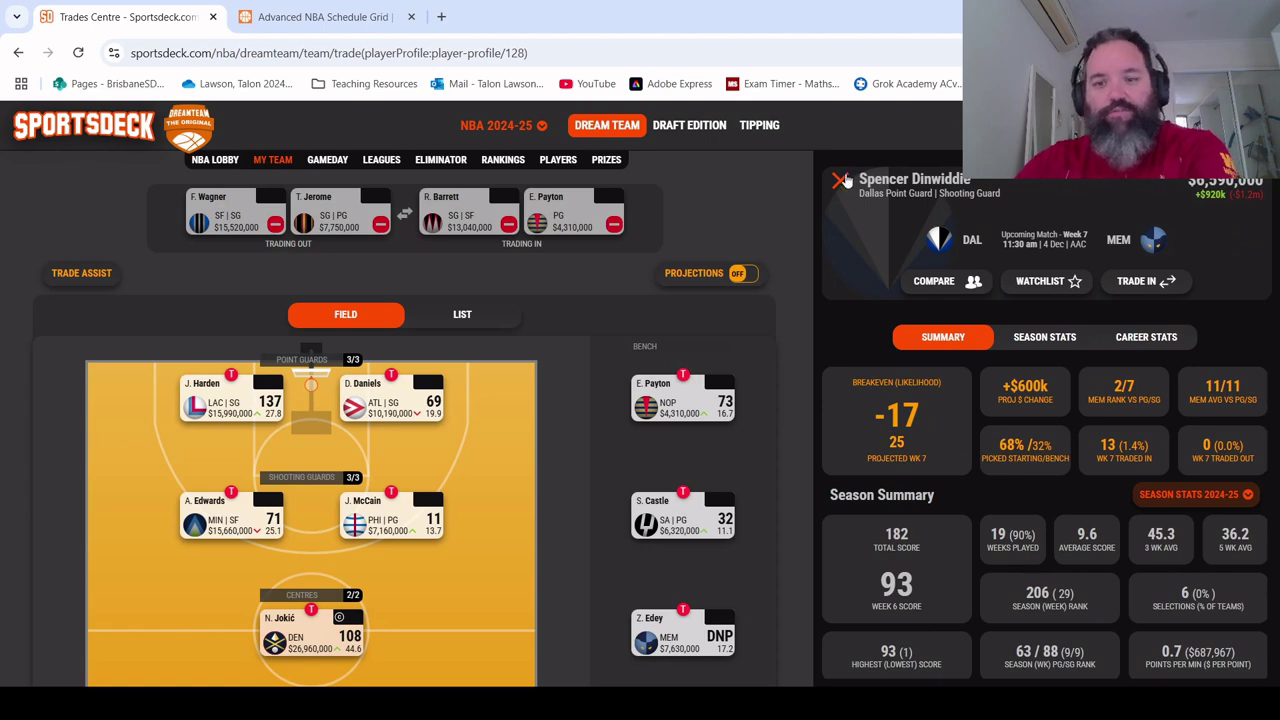
{"action": "left_click", "coordinate": [840, 179]}
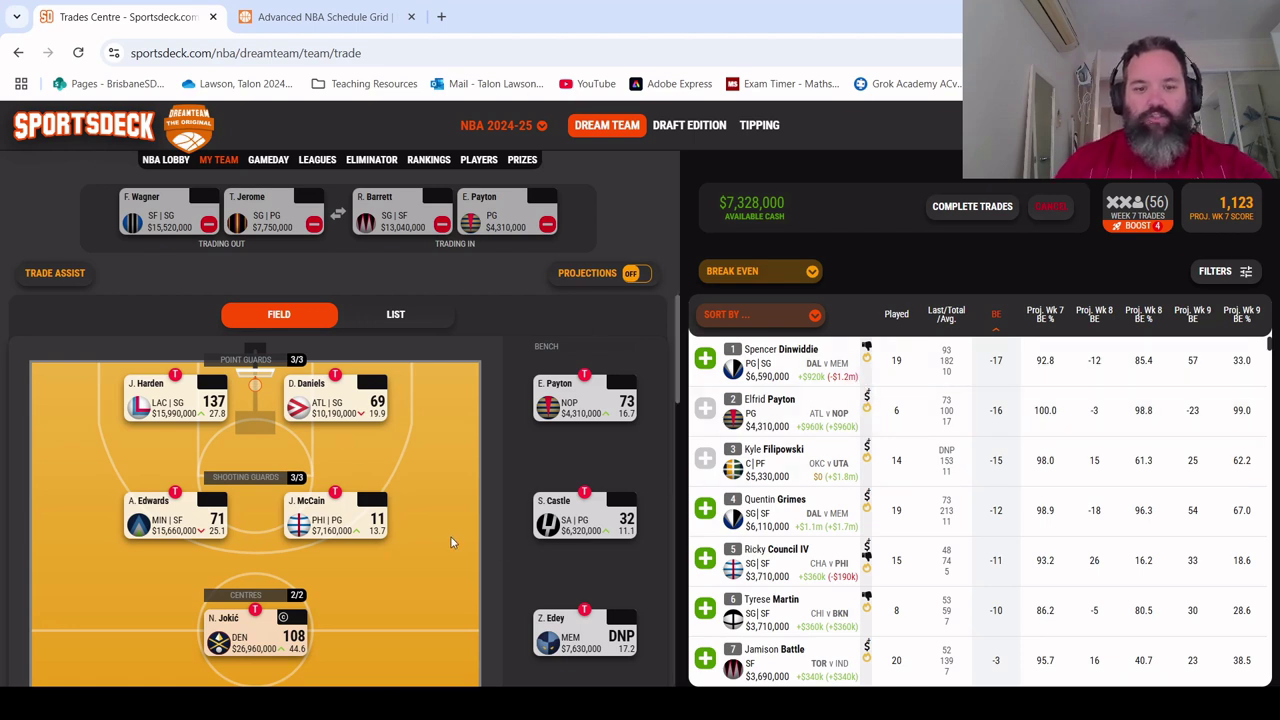
{"action": "scroll", "coordinate": [451, 542], "scroll_direction": "down", "scroll_amount": 4}
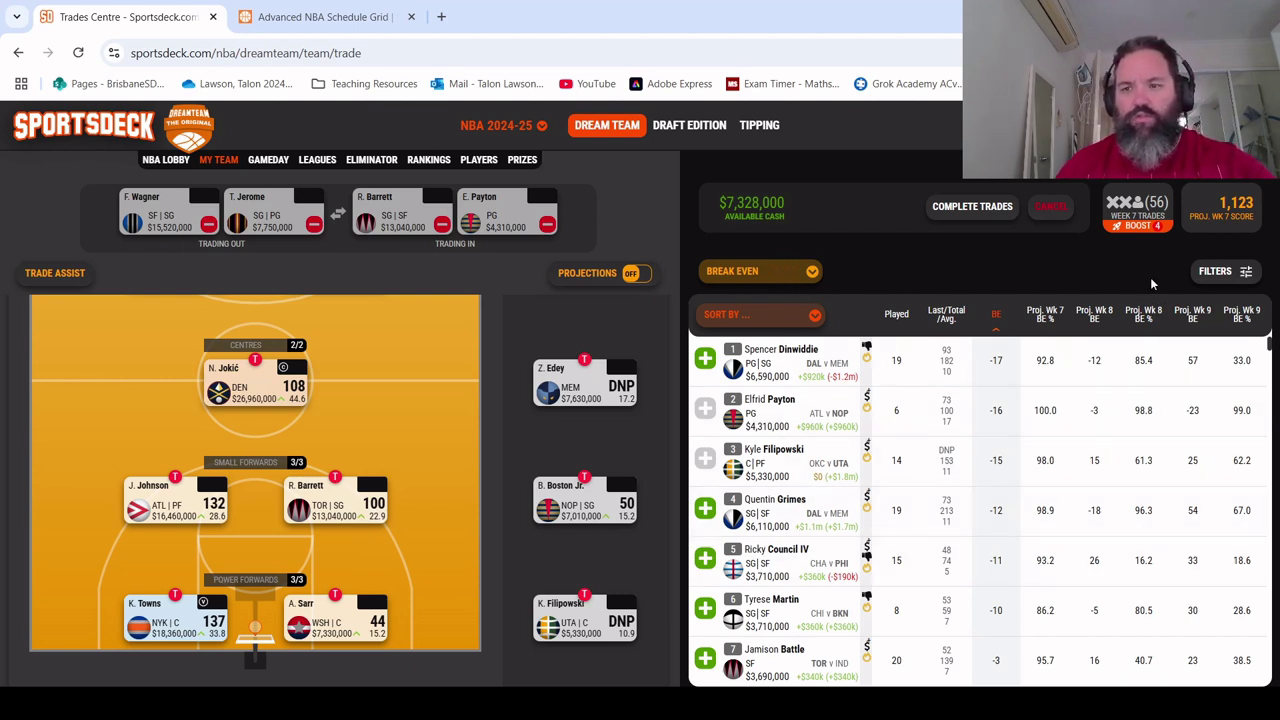
Step: Filter the trade-in list to players priced from about $9.9m upward
{"action": "left_click", "coordinate": [1215, 271]}
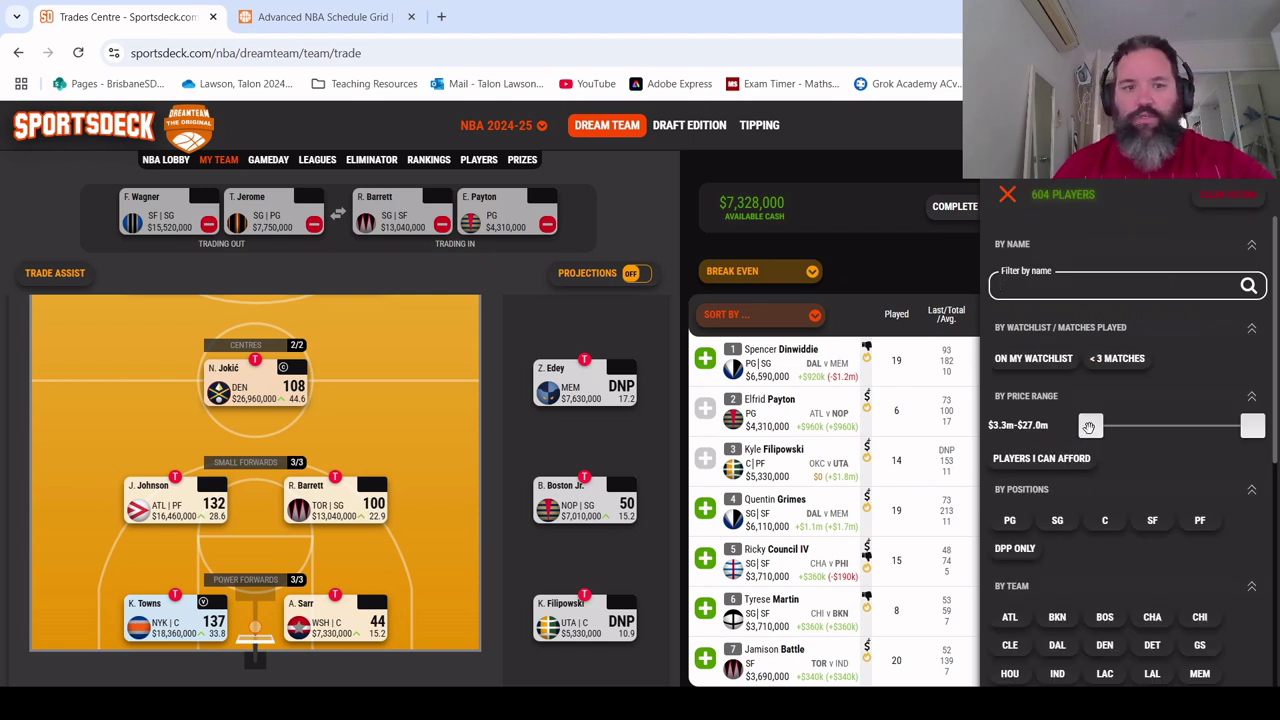
{"action": "left_click_drag", "start_coordinate": [1089, 427], "coordinate": [1123, 427]}
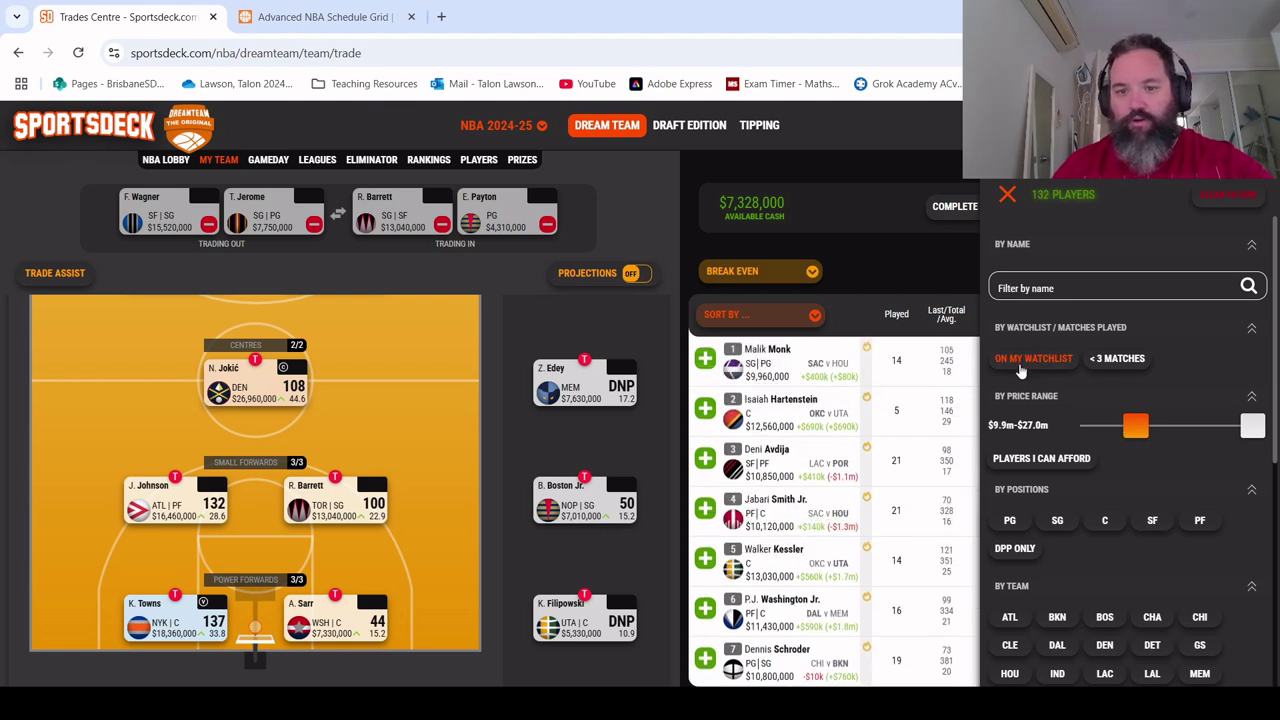
{"action": "left_click", "coordinate": [1007, 195]}
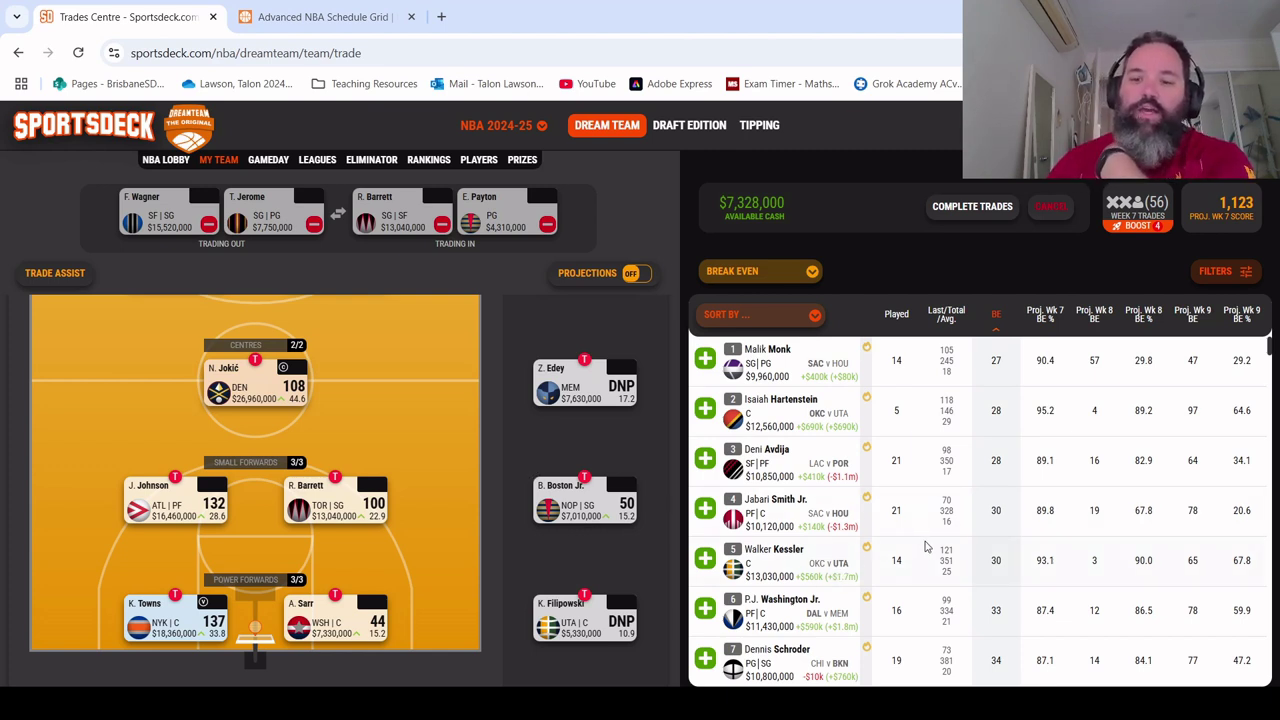
{"action": "left_click", "coordinate": [796, 554]}
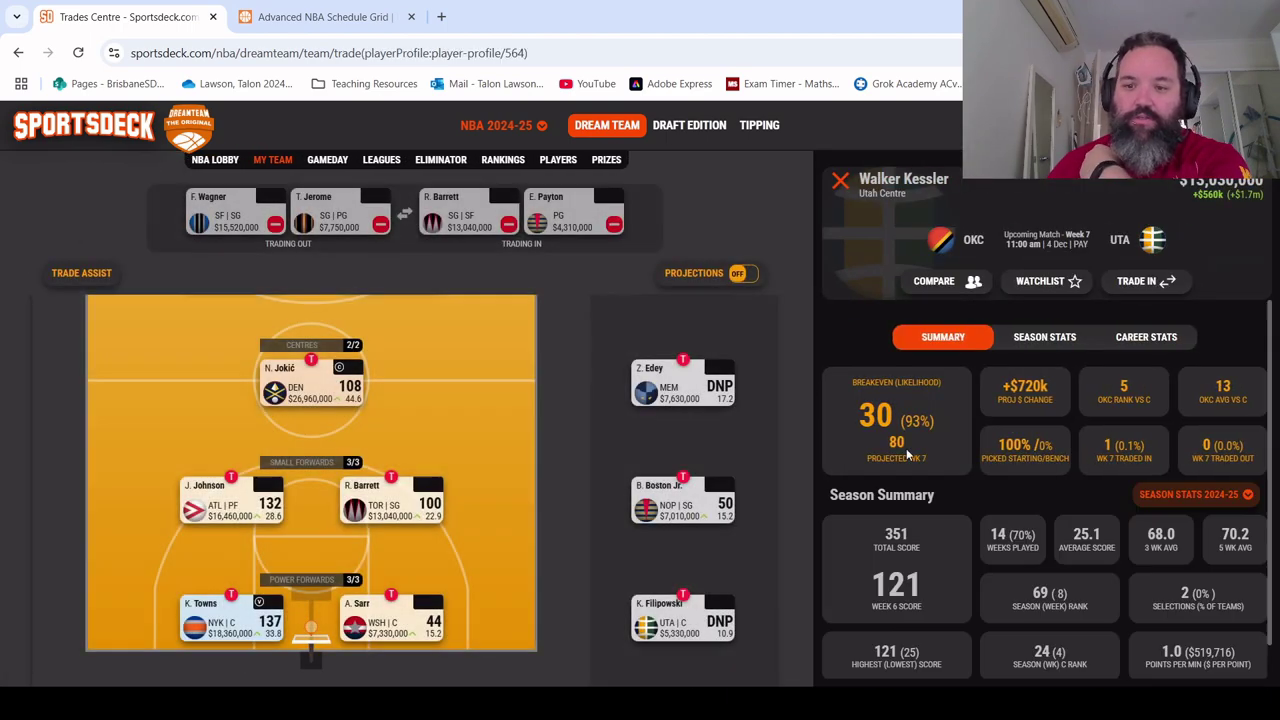
{"action": "left_click", "coordinate": [838, 180]}
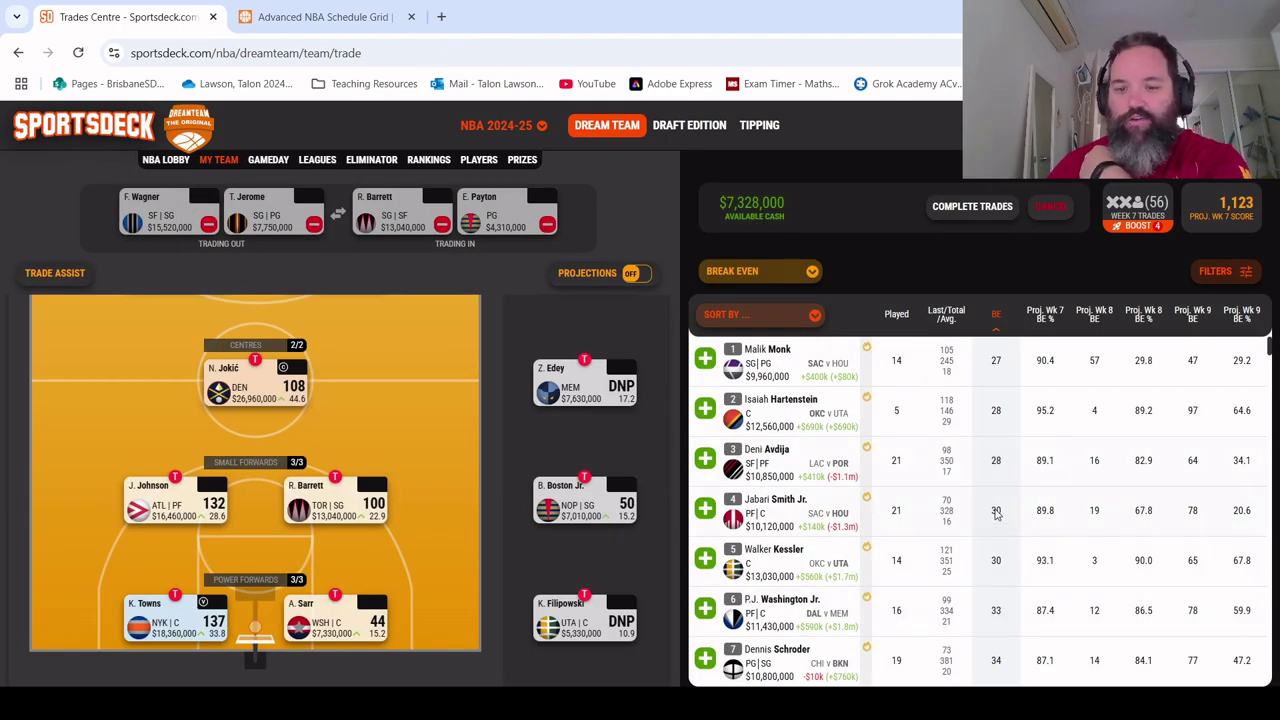
{"action": "left_click", "coordinate": [786, 552]}
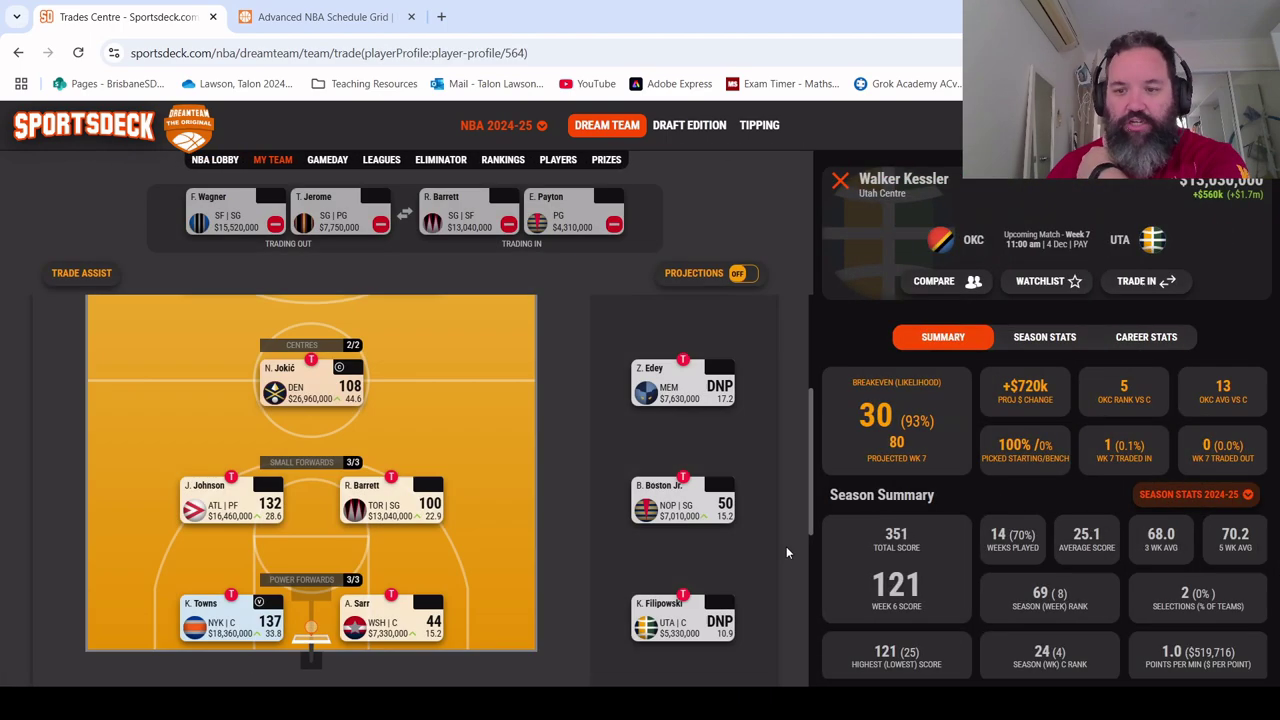
{"action": "left_click", "coordinate": [842, 182]}
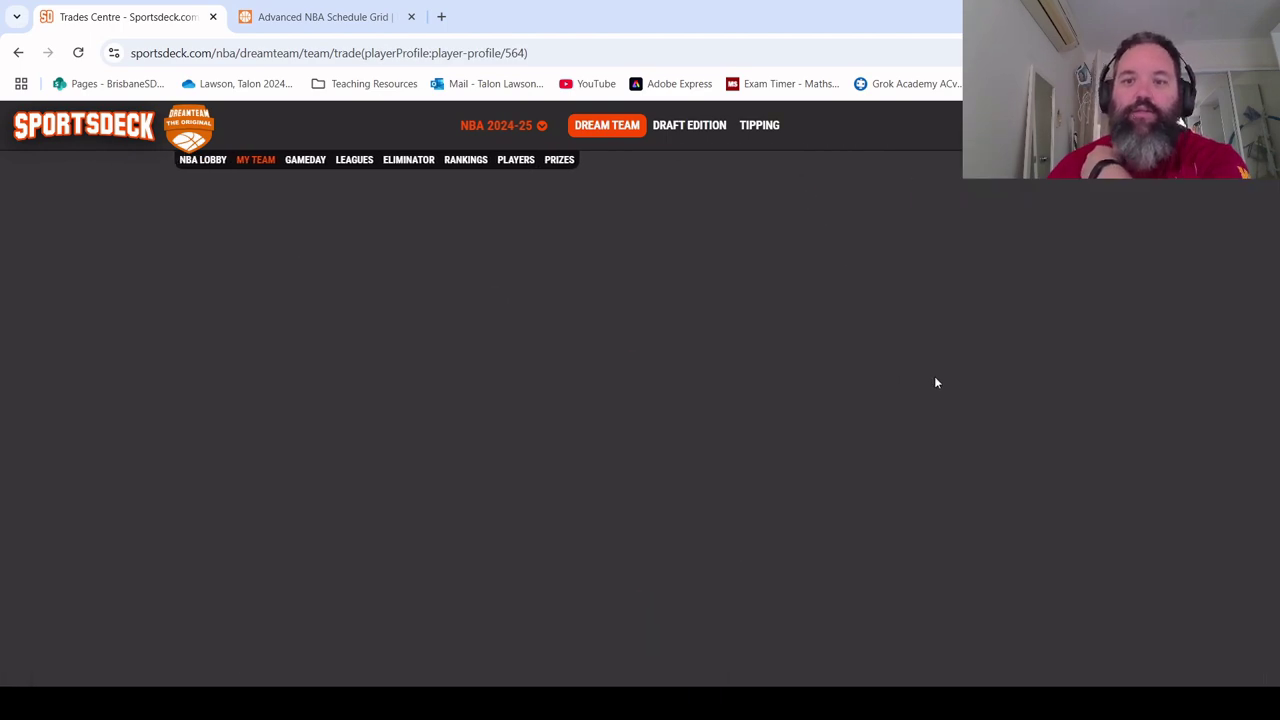
{"action": "left_click", "coordinate": [790, 316]}
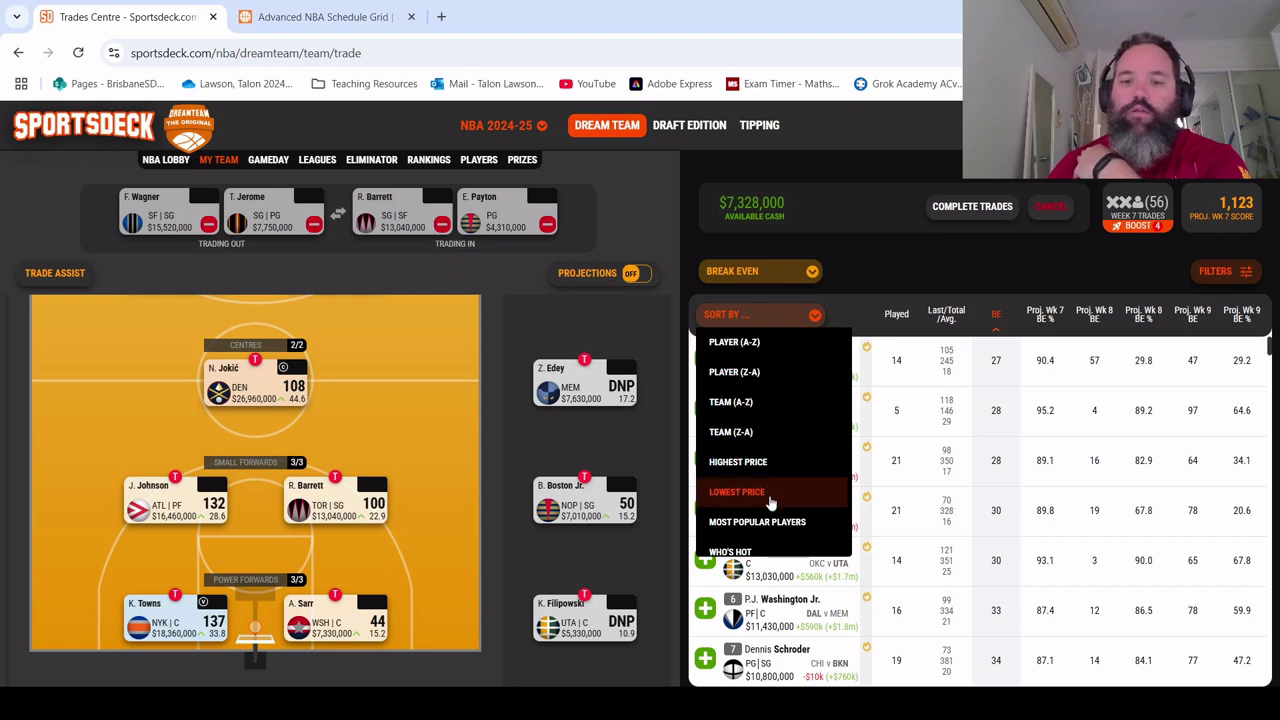
{"action": "scroll", "coordinate": [773, 506], "scroll_direction": "down", "scroll_amount": 1}
{"action": "scroll", "coordinate": [776, 480], "scroll_direction": "up", "scroll_amount": 1}
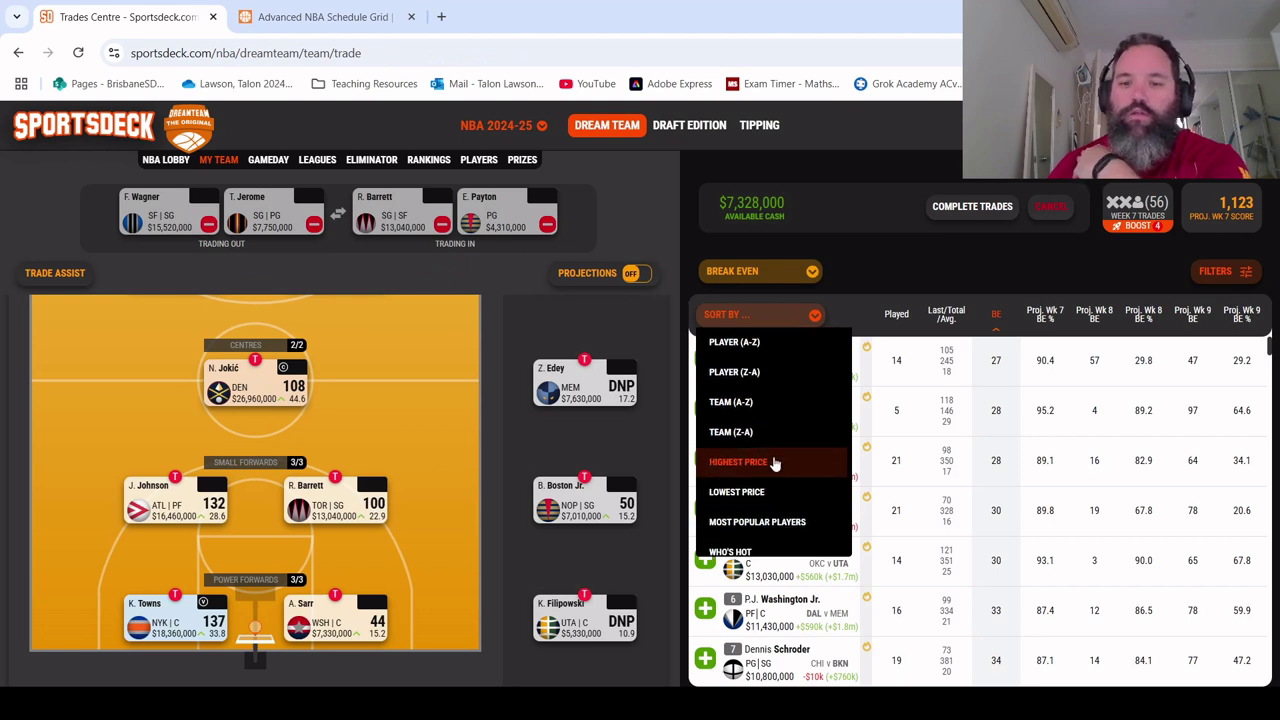
{"action": "left_click", "coordinate": [788, 271]}
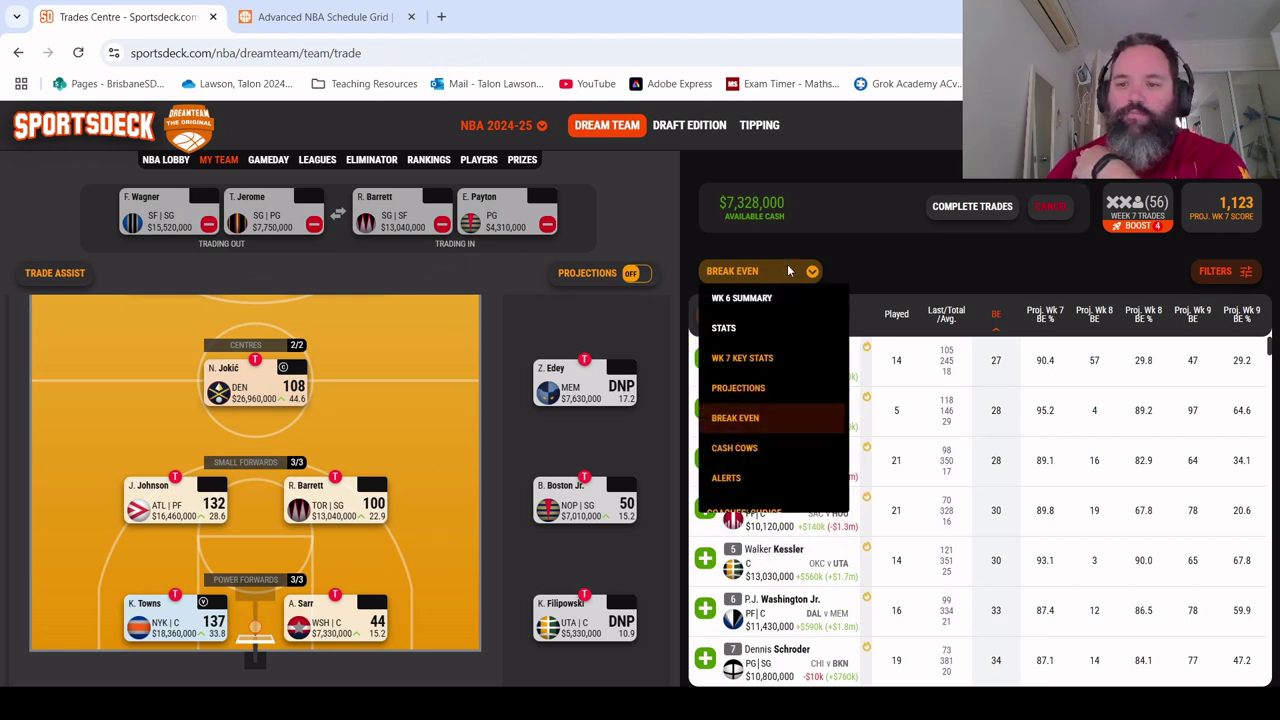
{"action": "left_click", "coordinate": [788, 271]}
{"action": "left_click", "coordinate": [788, 271]}
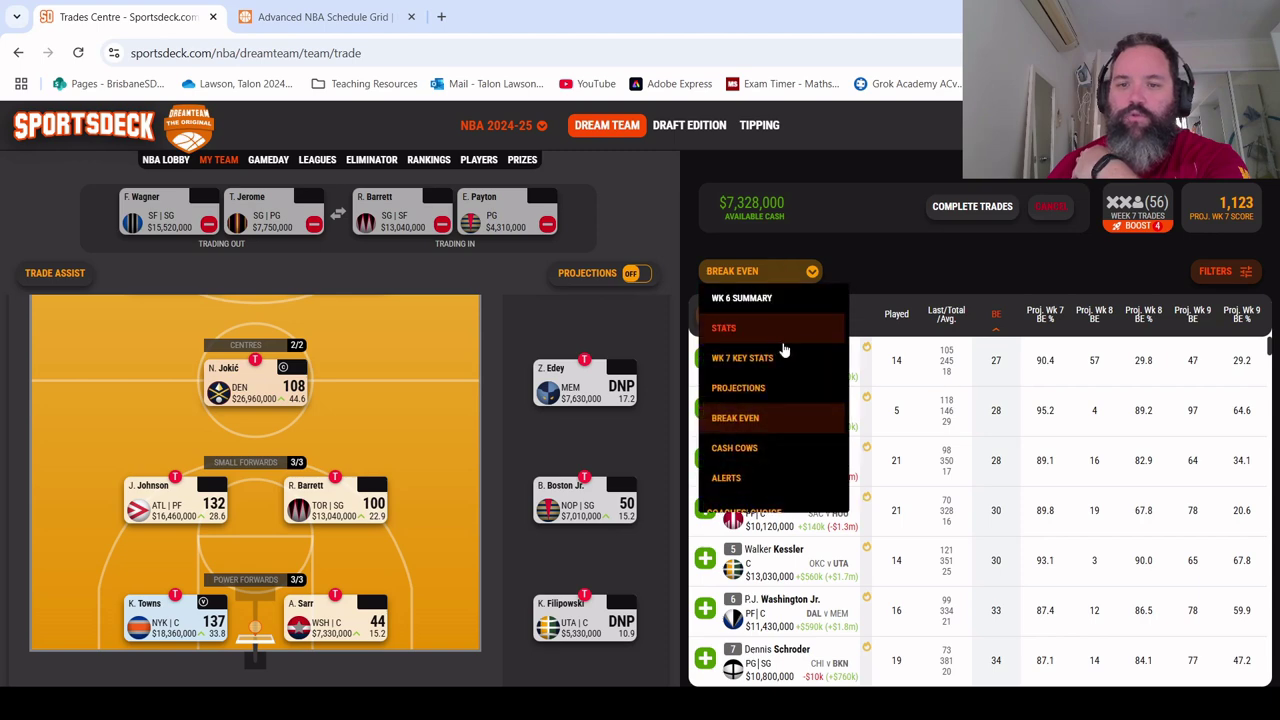
{"action": "left_click", "coordinate": [776, 390]}
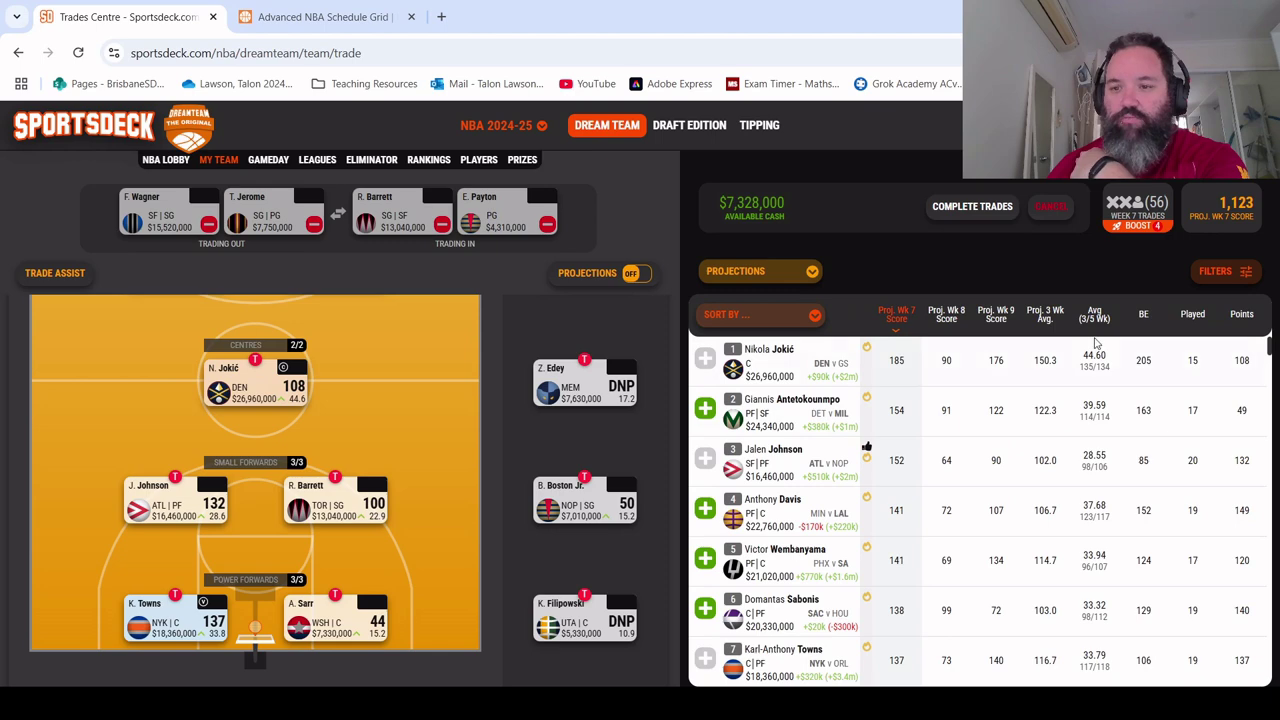
Step: Sort the player list by break-even and scroll through the rankings
{"action": "left_click", "coordinate": [1146, 320]}
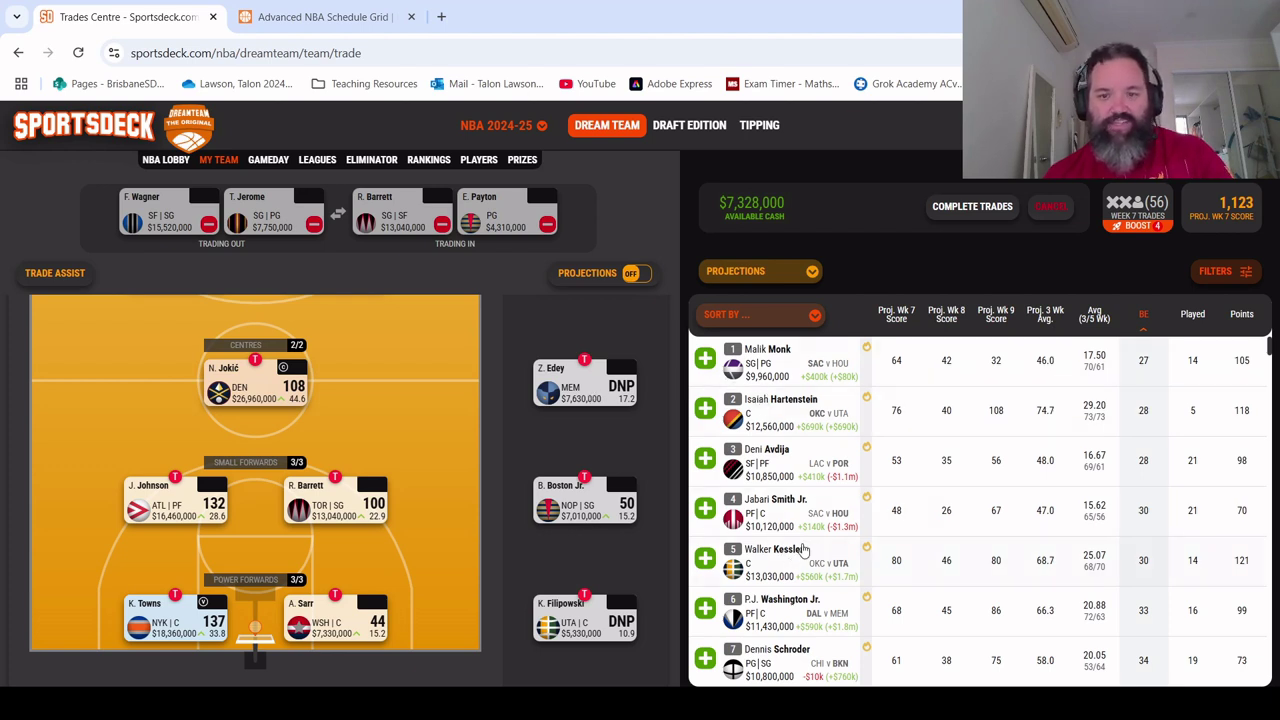
{"action": "scroll", "coordinate": [499, 366], "scroll_direction": "up", "scroll_amount": 5}
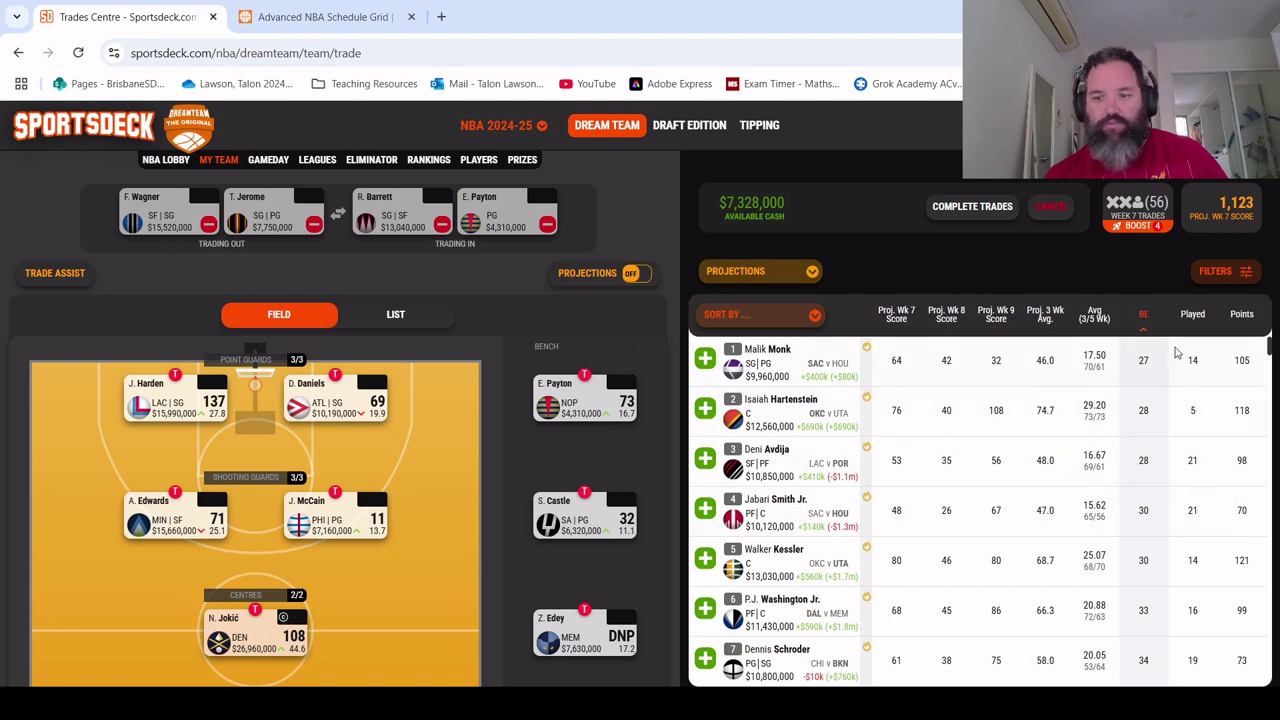
{"action": "scroll", "coordinate": [1092, 543], "scroll_direction": "down", "scroll_amount": 1}
{"action": "scroll", "coordinate": [1093, 505], "scroll_direction": "down", "scroll_amount": 1}
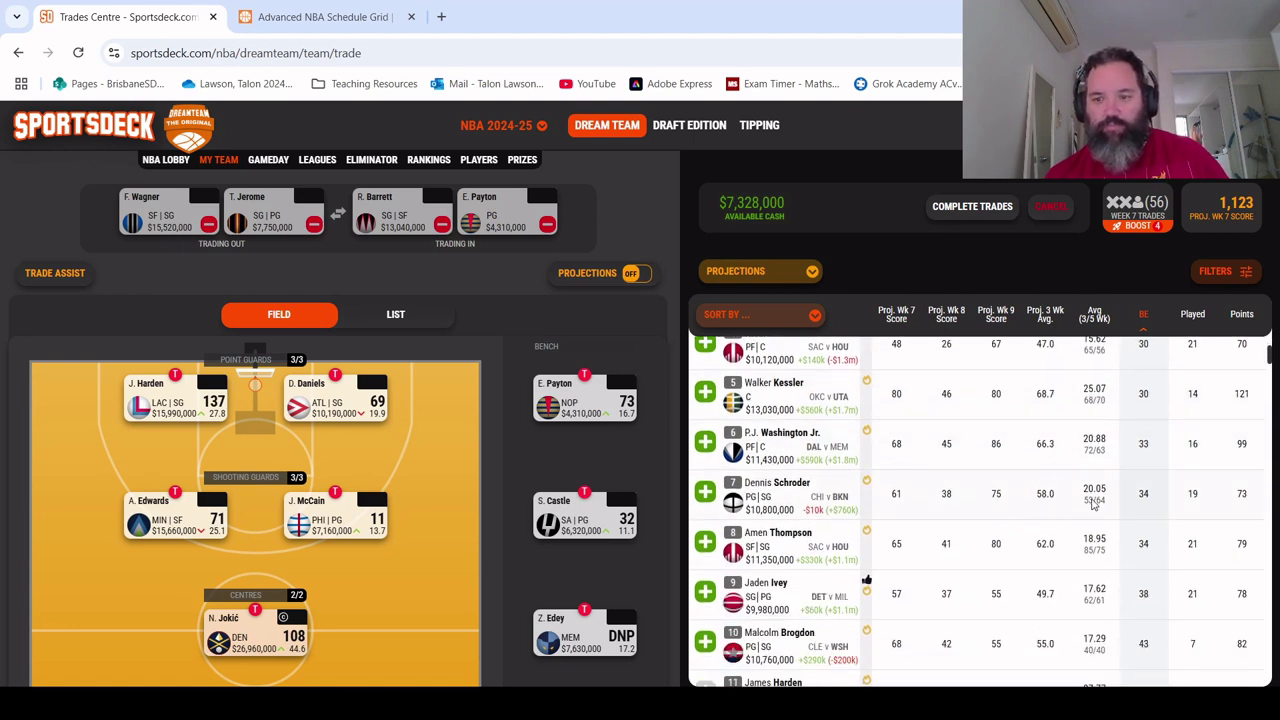
{"action": "scroll", "coordinate": [1093, 505], "scroll_direction": "down", "scroll_amount": 1}
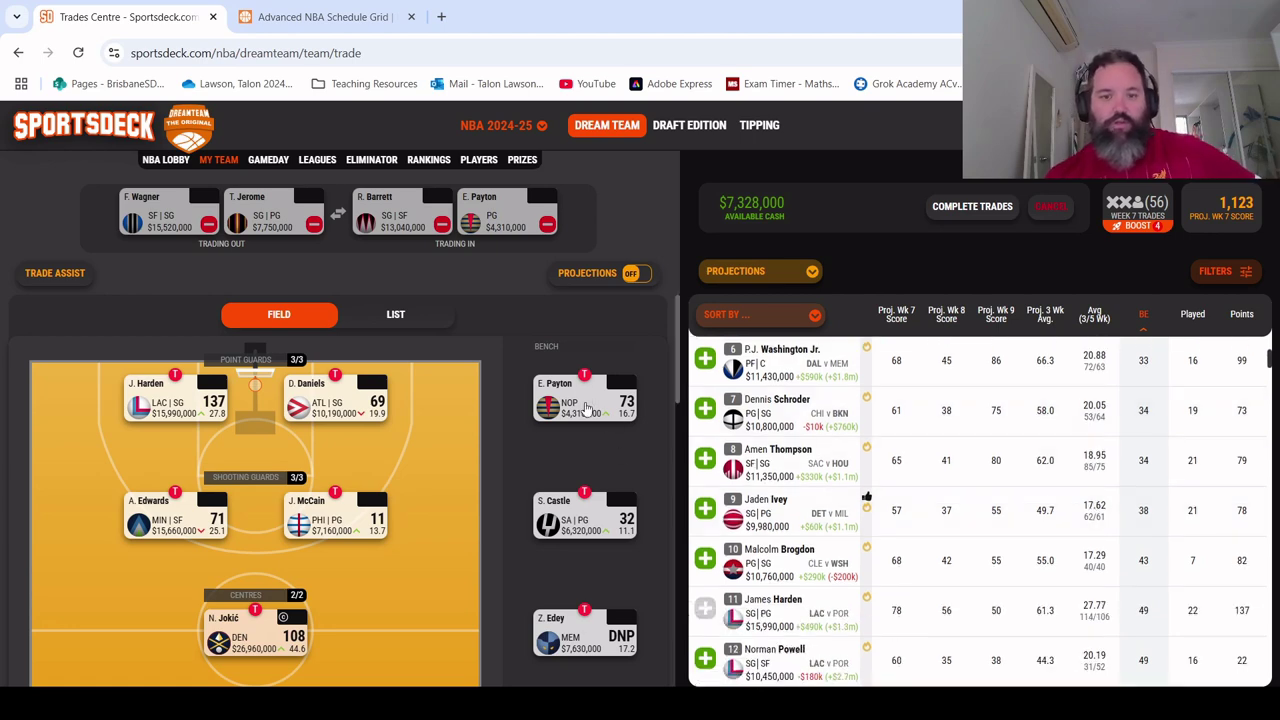
{"action": "left_click", "coordinate": [584, 495]}
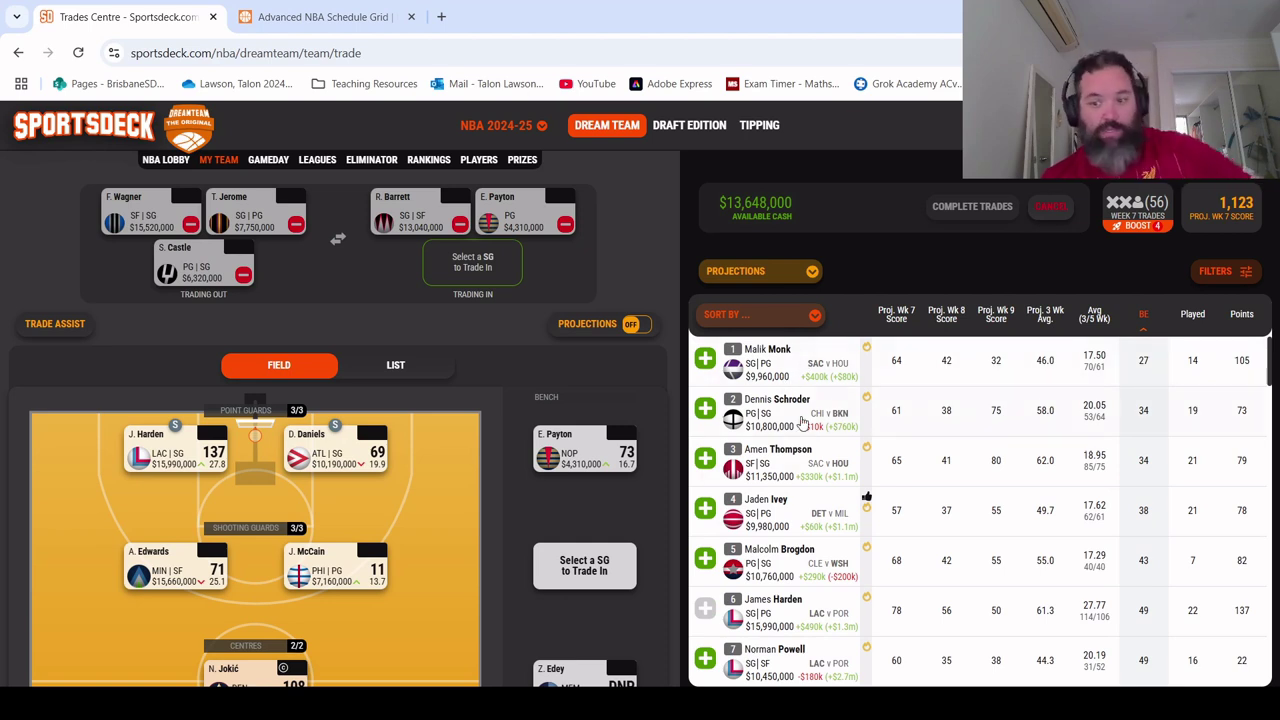
{"action": "scroll", "coordinate": [880, 545], "scroll_direction": "down", "scroll_amount": 1}
{"action": "scroll", "coordinate": [830, 538], "scroll_direction": "down", "scroll_amount": 1}
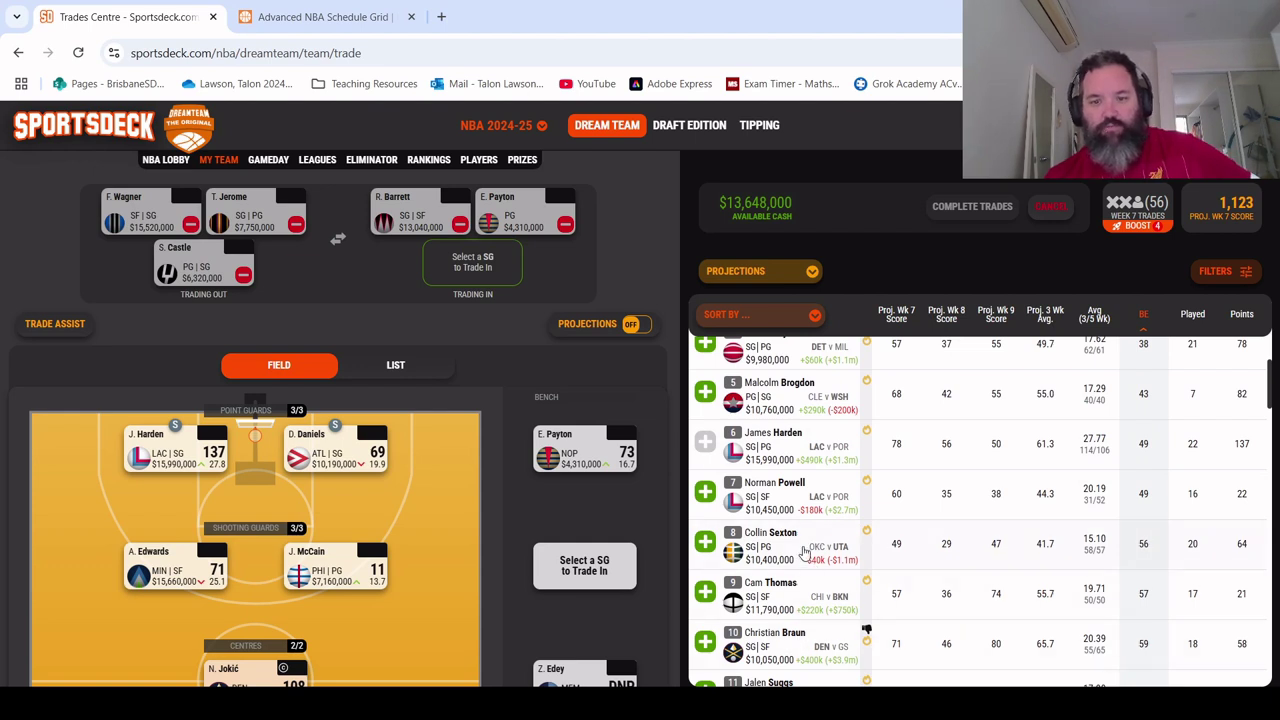
{"action": "scroll", "coordinate": [786, 642], "scroll_direction": "down", "scroll_amount": 1}
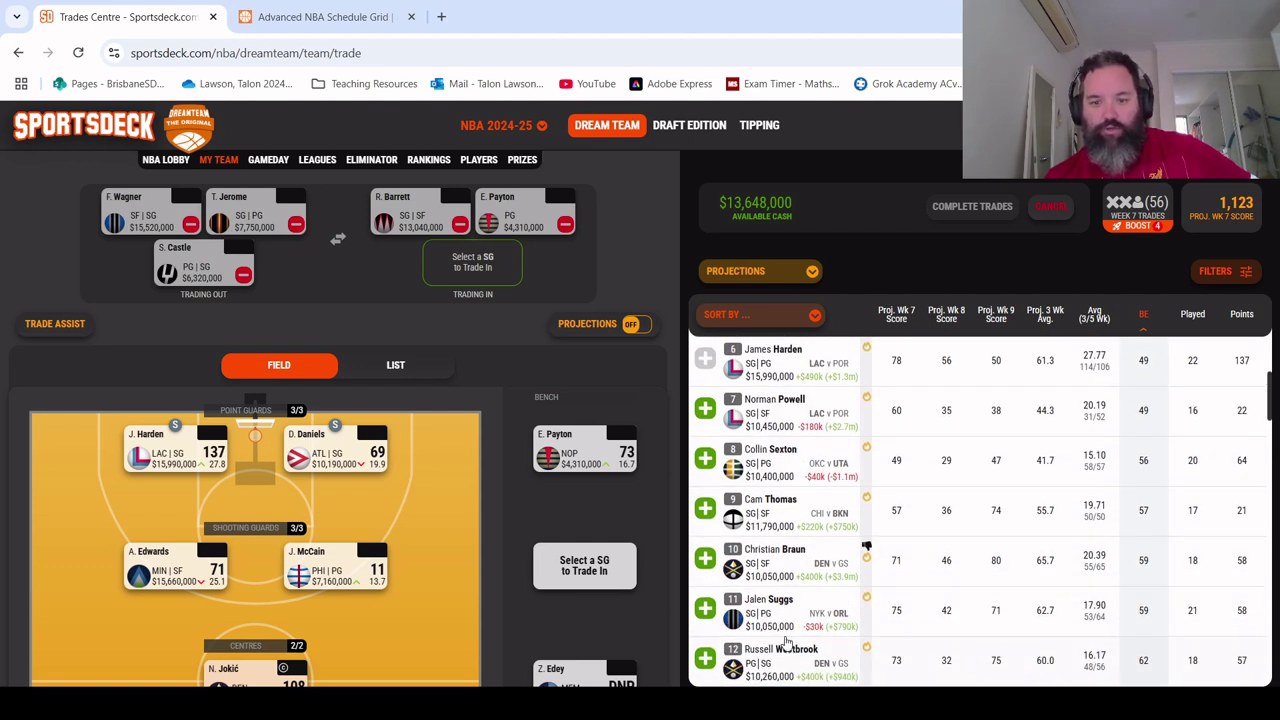
{"action": "scroll", "coordinate": [784, 632], "scroll_direction": "down", "scroll_amount": 1}
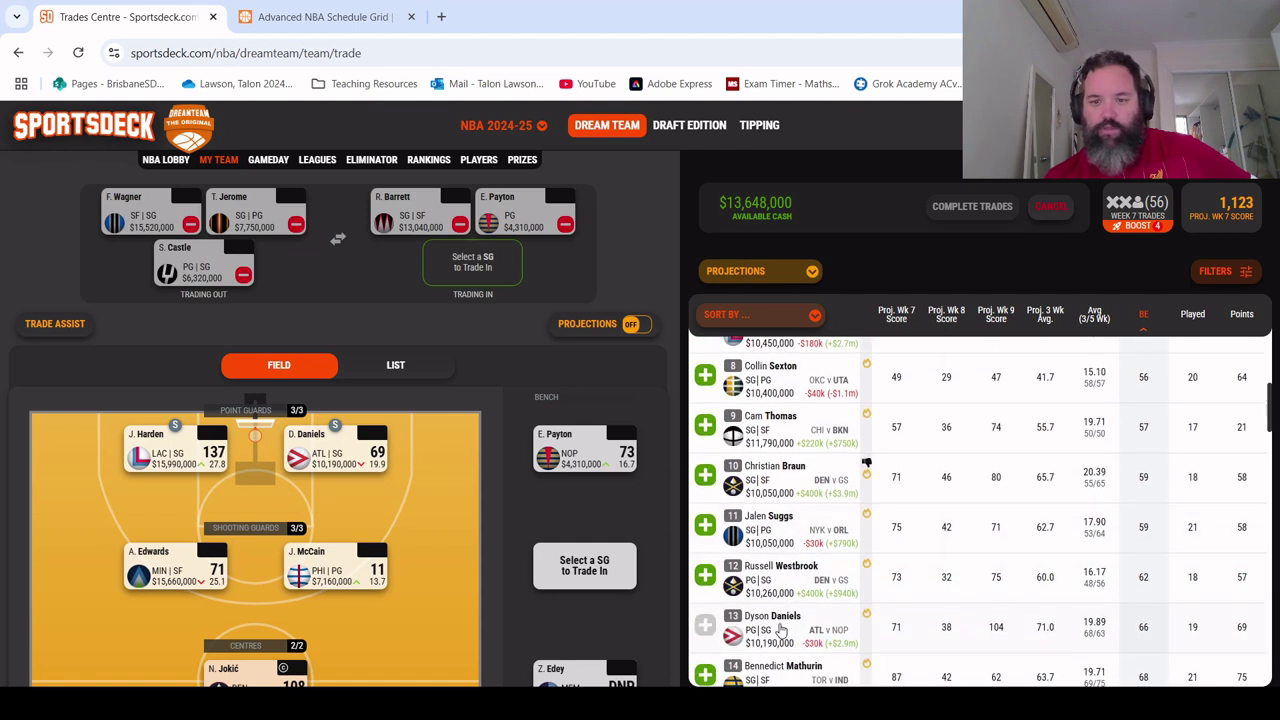
{"action": "scroll", "coordinate": [783, 630], "scroll_direction": "down", "scroll_amount": 1}
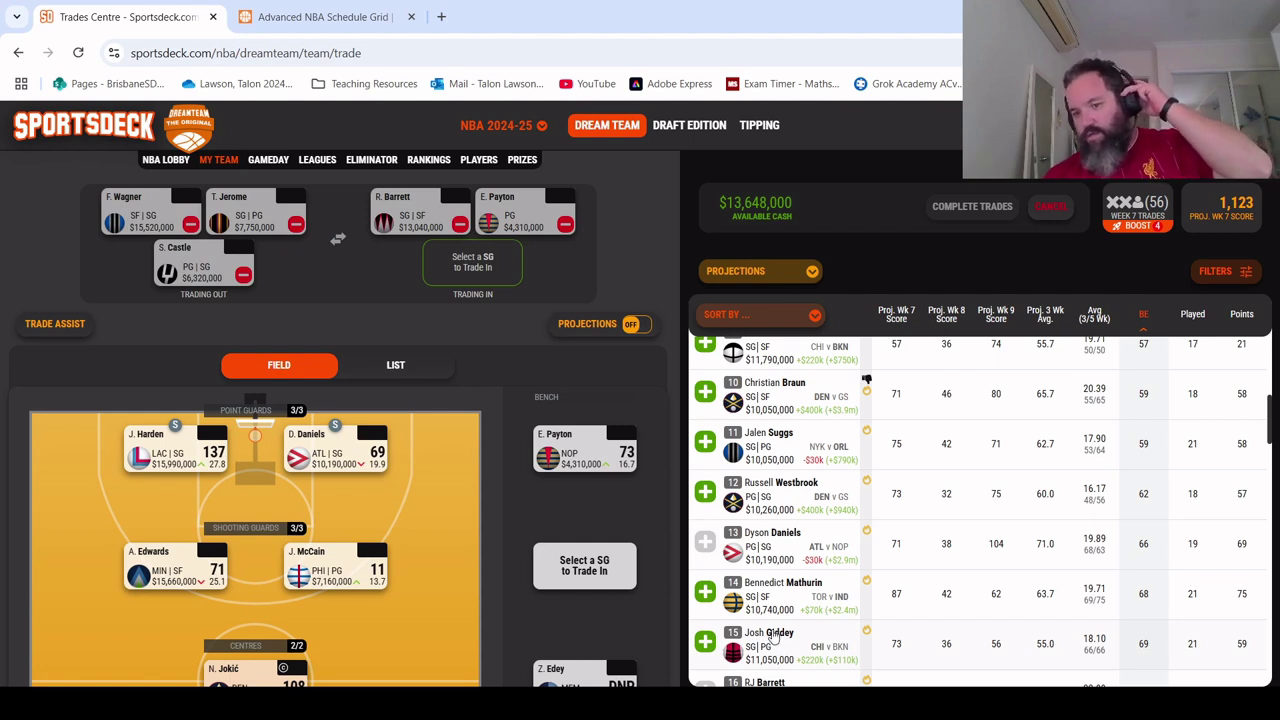
{"action": "scroll", "coordinate": [775, 636], "scroll_direction": "down", "scroll_amount": 1}
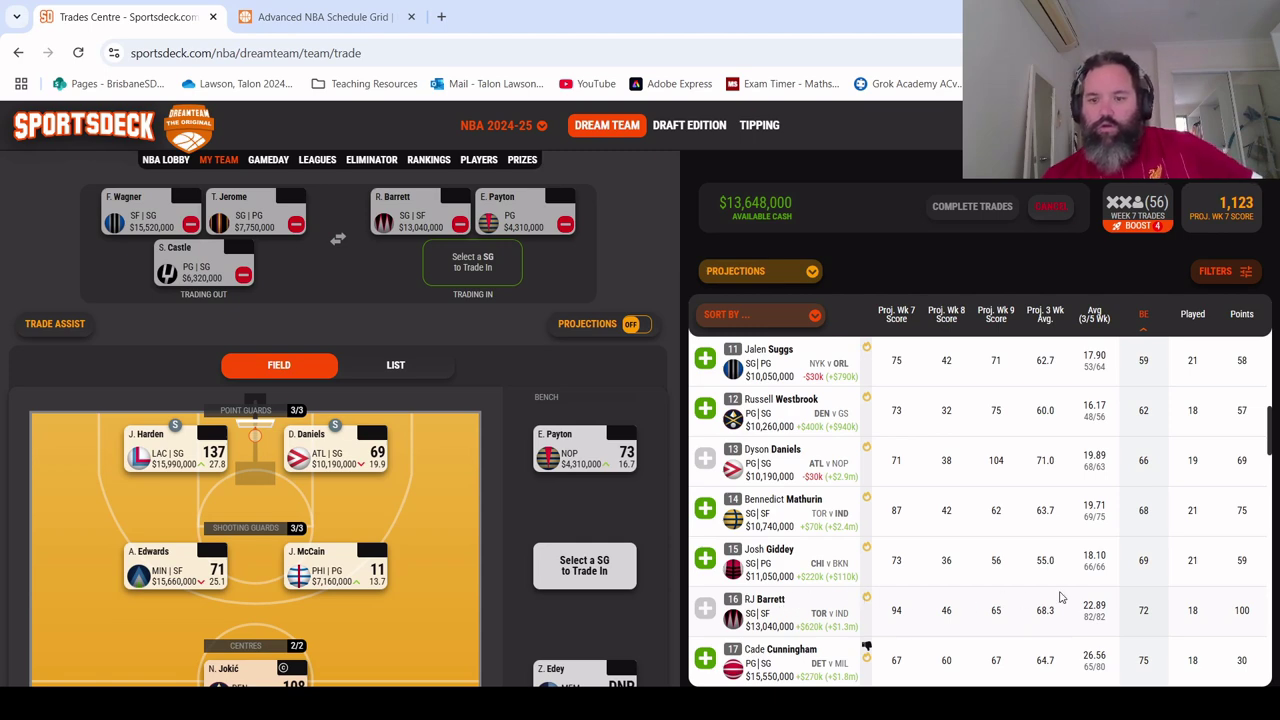
{"action": "scroll", "coordinate": [1090, 605], "scroll_direction": "down", "scroll_amount": 1}
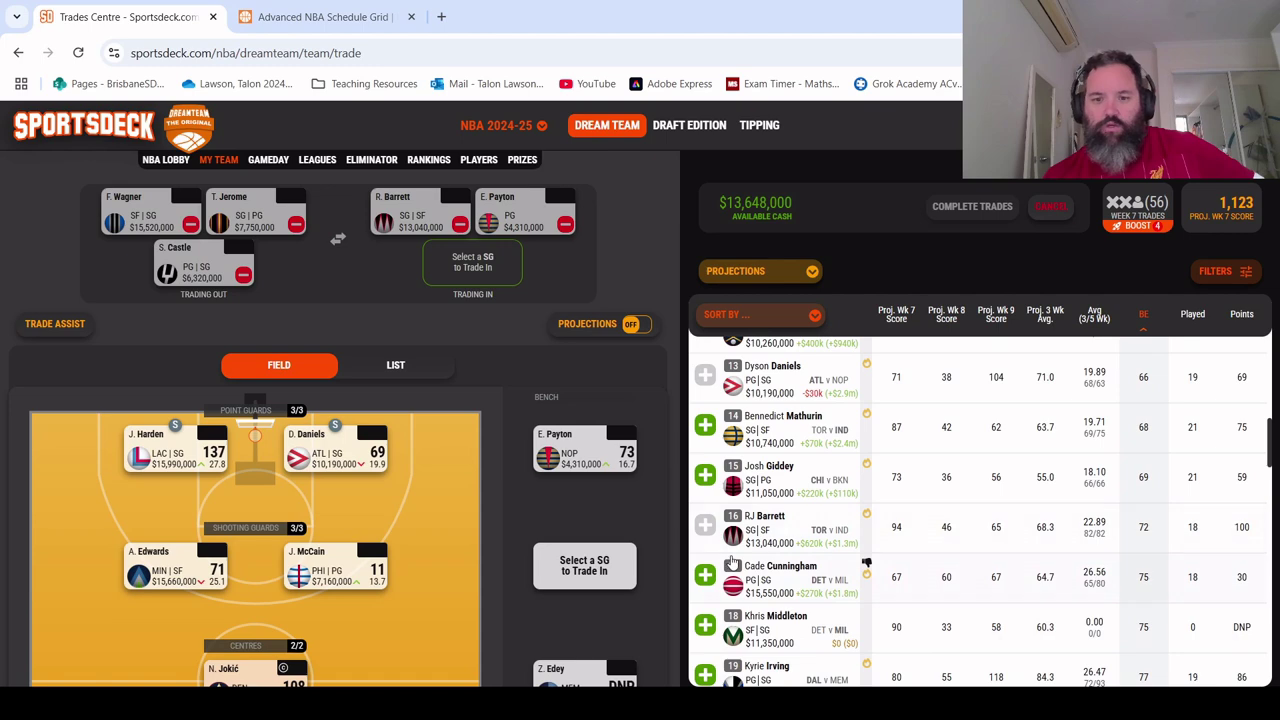
Step: Limit candidates to affordable players ($3.4m–$13.6m) and browse the 248 matches
{"action": "left_click", "coordinate": [1210, 280]}
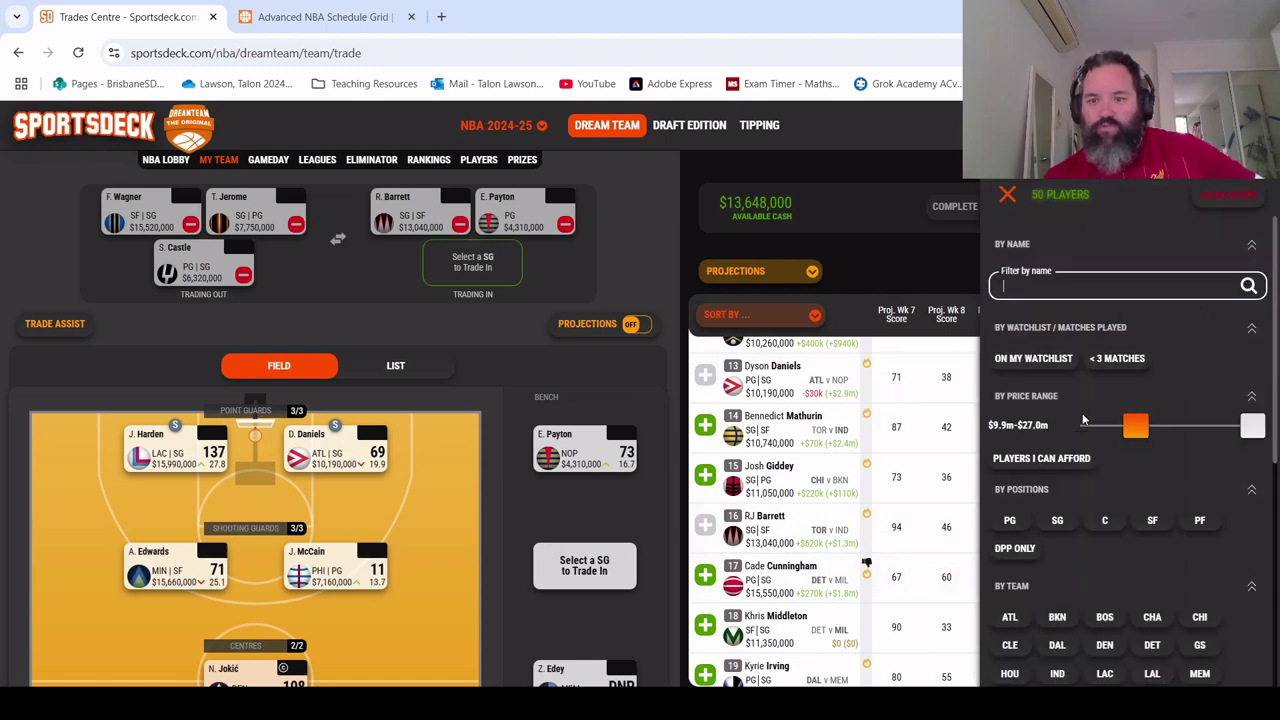
{"action": "left_click", "coordinate": [1062, 458]}
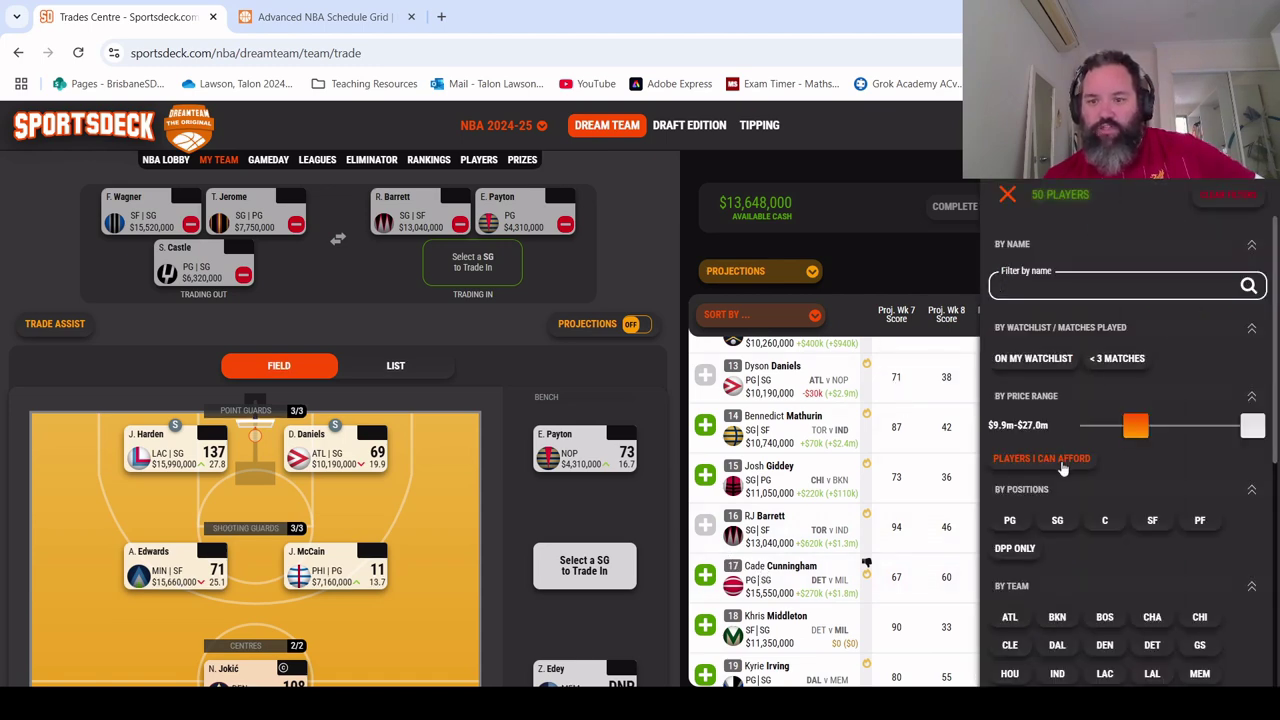
{"action": "left_click", "coordinate": [1007, 195]}
{"action": "scroll", "coordinate": [938, 537], "scroll_direction": "up", "scroll_amount": 5}
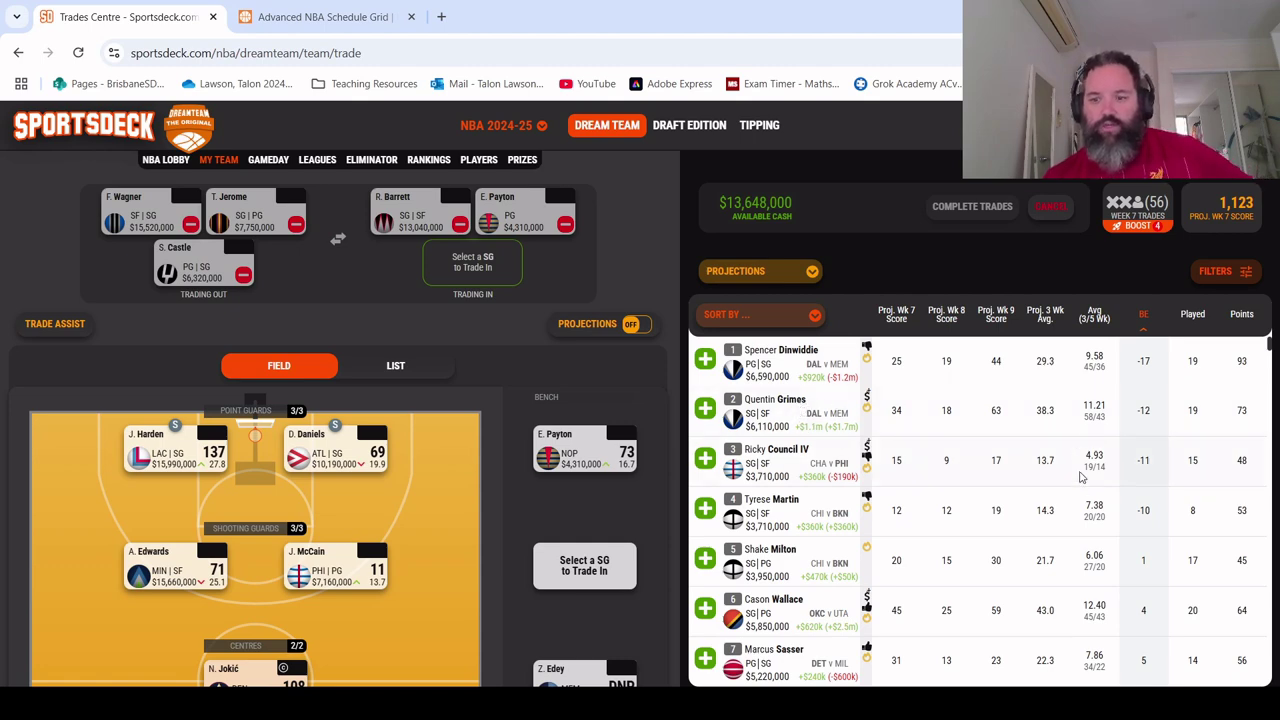
{"action": "scroll", "coordinate": [1082, 485], "scroll_direction": "down", "scroll_amount": 2}
{"action": "scroll", "coordinate": [1090, 560], "scroll_direction": "down", "scroll_amount": 5}
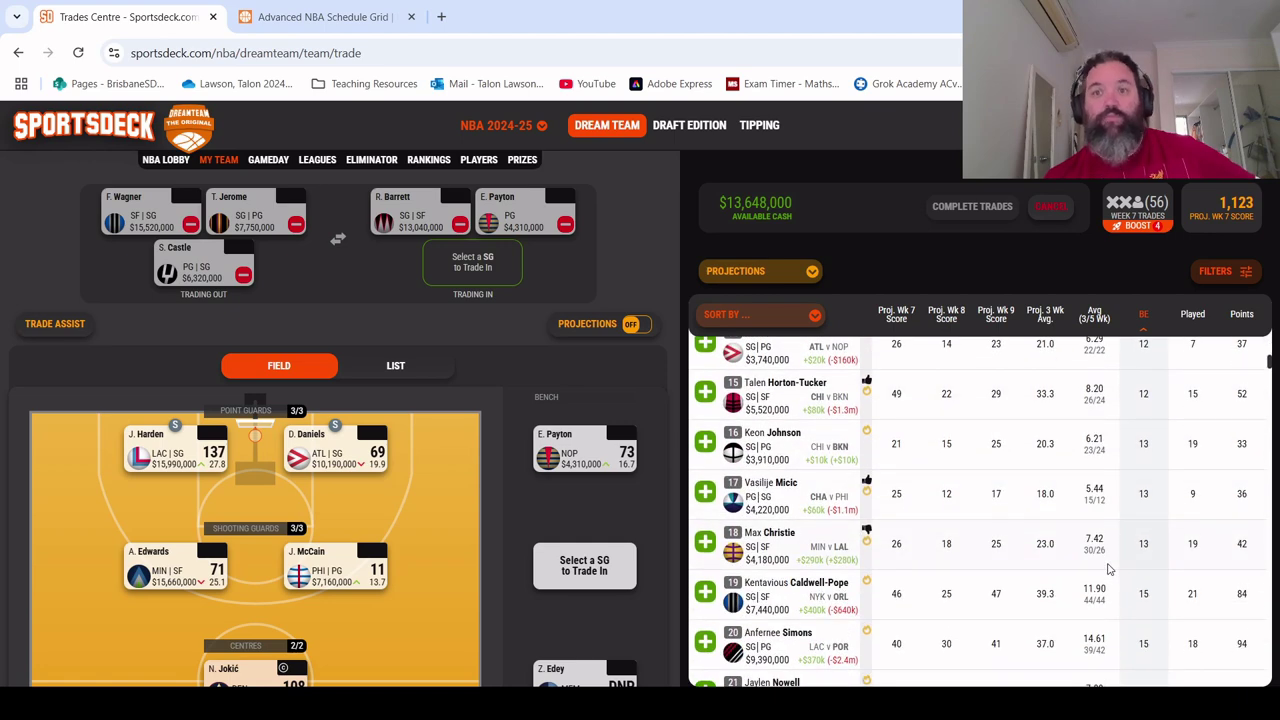
{"action": "scroll", "coordinate": [1108, 569], "scroll_direction": "down", "scroll_amount": 2}
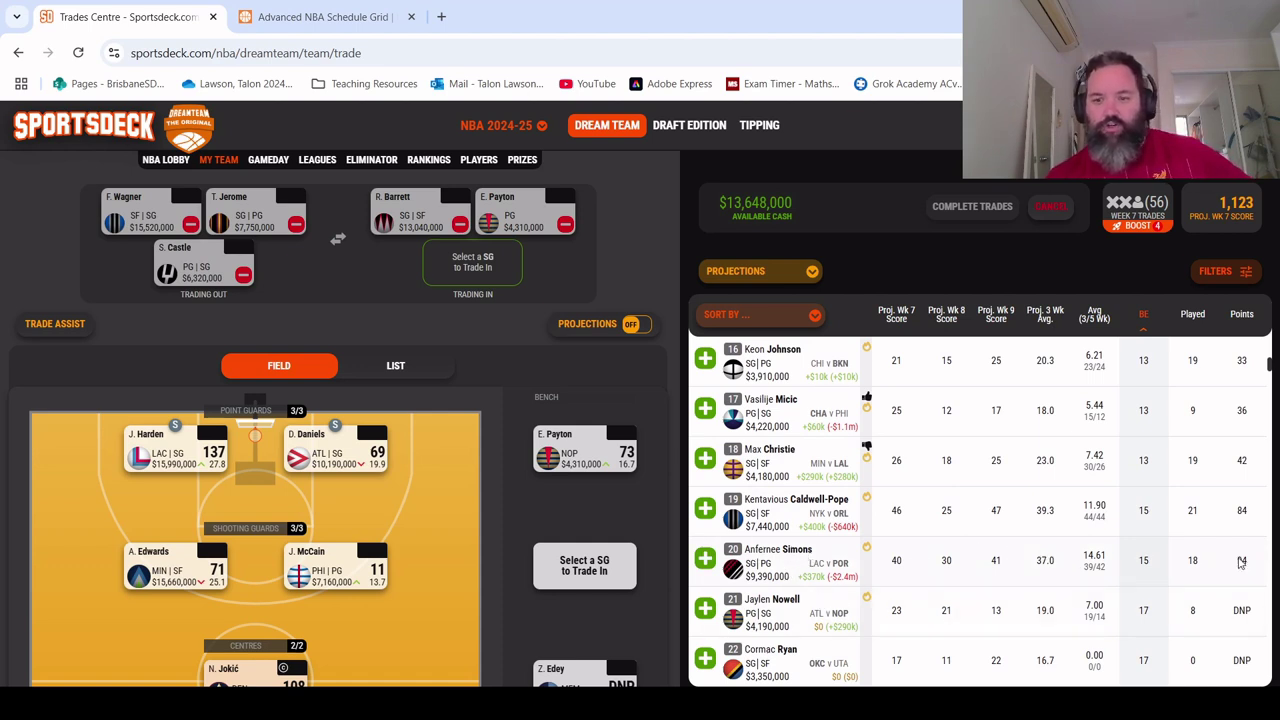
{"action": "scroll", "coordinate": [1133, 555], "scroll_direction": "down", "scroll_amount": 5}
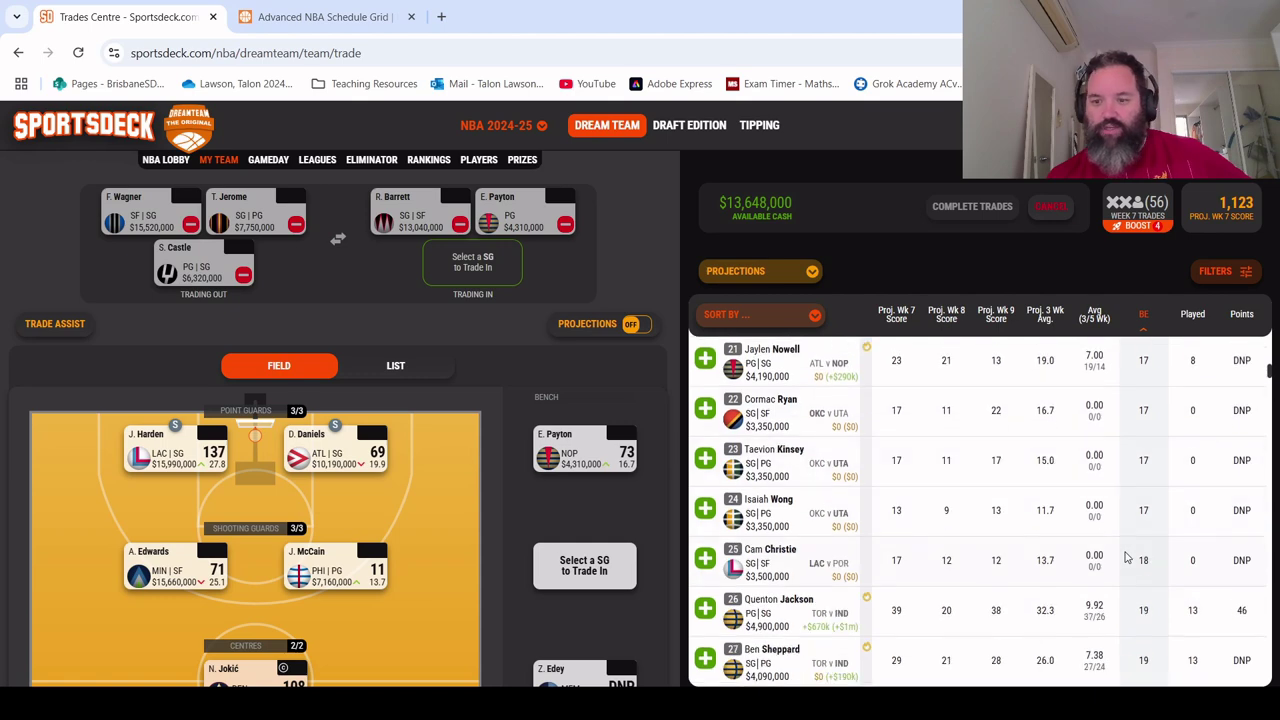
{"action": "scroll", "coordinate": [1128, 558], "scroll_direction": "down", "scroll_amount": 3}
{"action": "scroll", "coordinate": [1115, 440], "scroll_direction": "down", "scroll_amount": 12}
{"action": "scroll", "coordinate": [1108, 480], "scroll_direction": "down", "scroll_amount": 10}
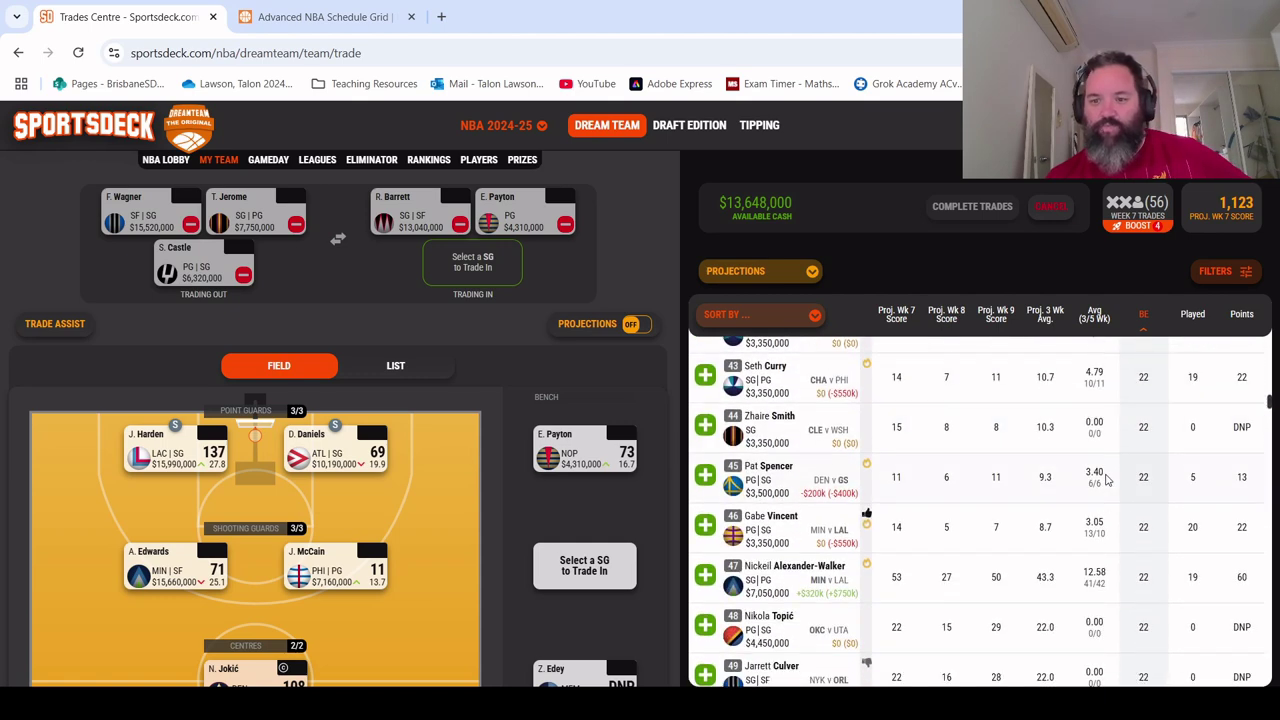
{"action": "scroll", "coordinate": [1106, 480], "scroll_direction": "down", "scroll_amount": 5}
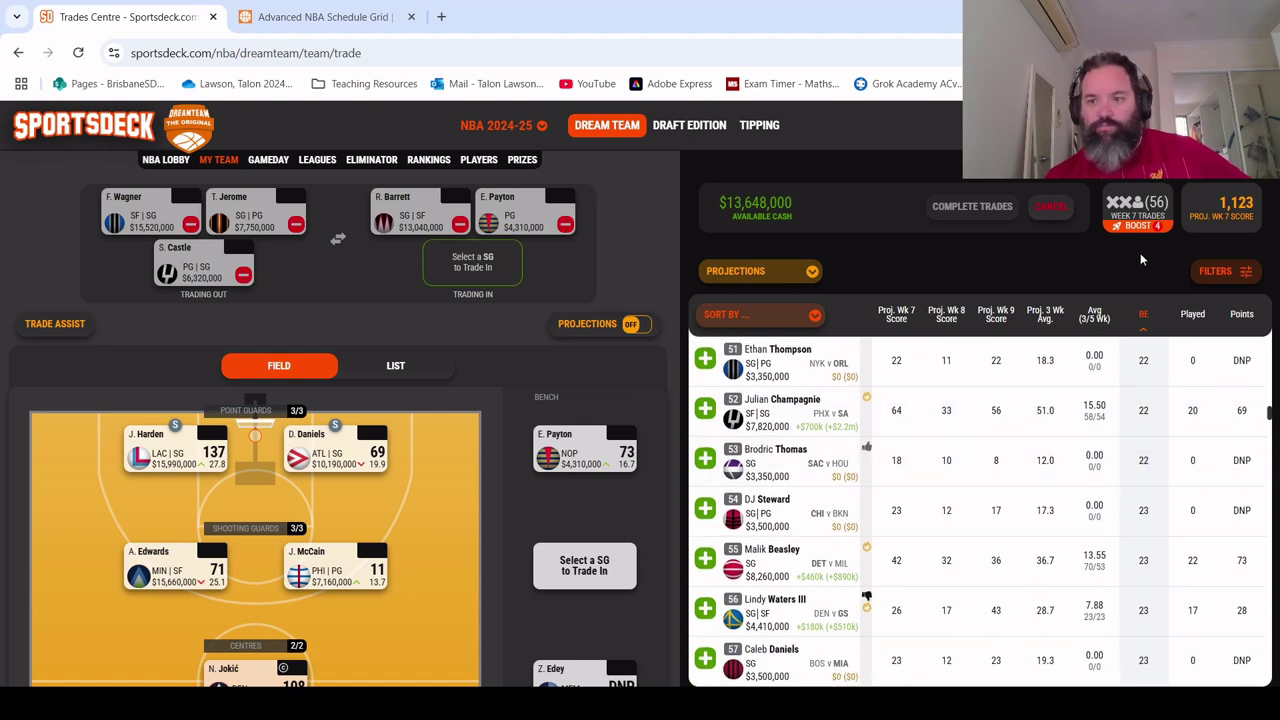
Step: Reopen the filters at the Asst. Coach Smart Search breakeven and projected score sliders
{"action": "left_click", "coordinate": [1218, 272]}
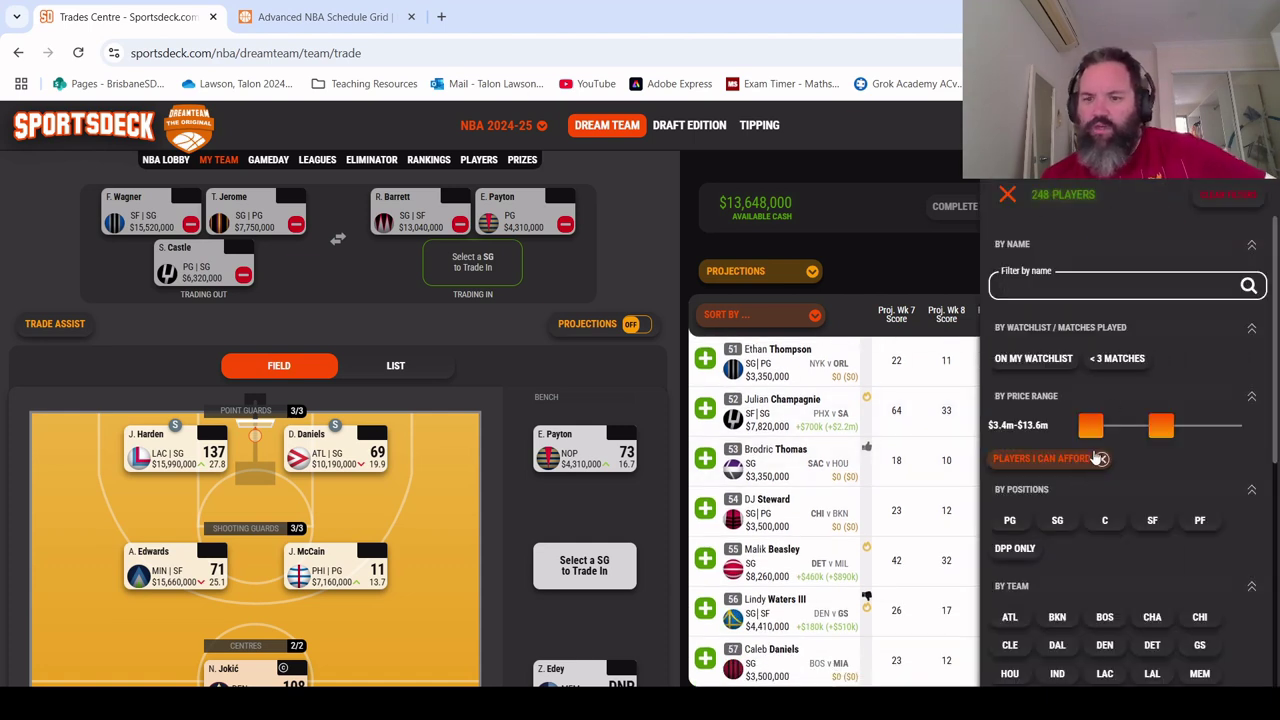
{"action": "scroll", "coordinate": [1092, 458], "scroll_direction": "down", "scroll_amount": 1}
{"action": "scroll", "coordinate": [1090, 460], "scroll_direction": "down", "scroll_amount": 5}
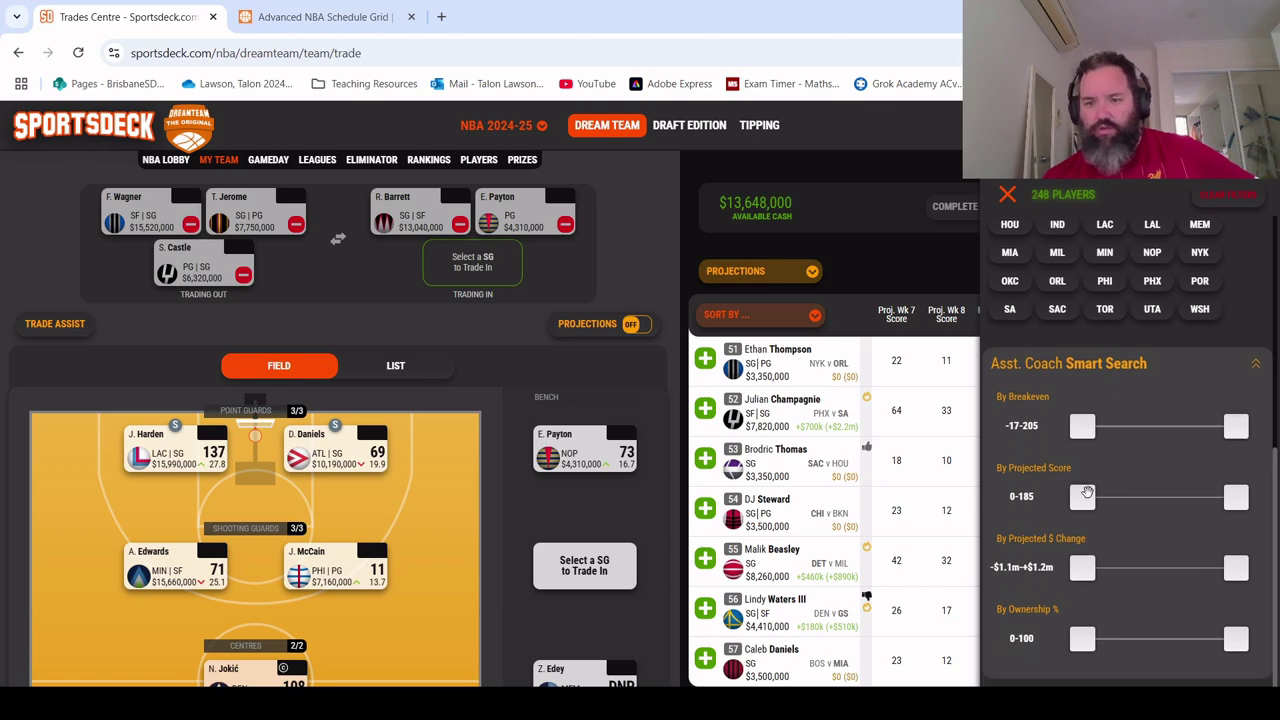
Step: Set the minimum projected score to 50 and return to the top of the list
{"action": "left_click_drag", "start_coordinate": [1084, 494], "coordinate": [1110, 497]}
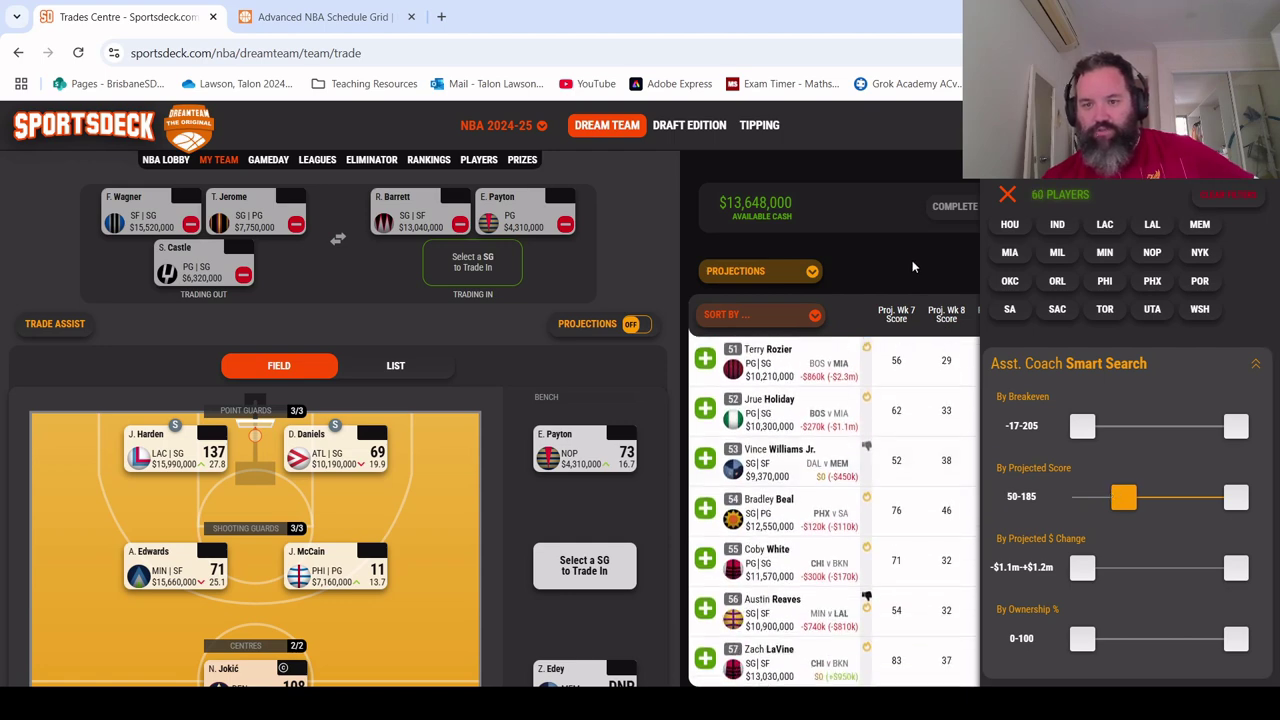
{"action": "scroll", "coordinate": [947, 430], "scroll_direction": "up", "scroll_amount": 10}
{"action": "scroll", "coordinate": [947, 430], "scroll_direction": "up", "scroll_amount": 10}
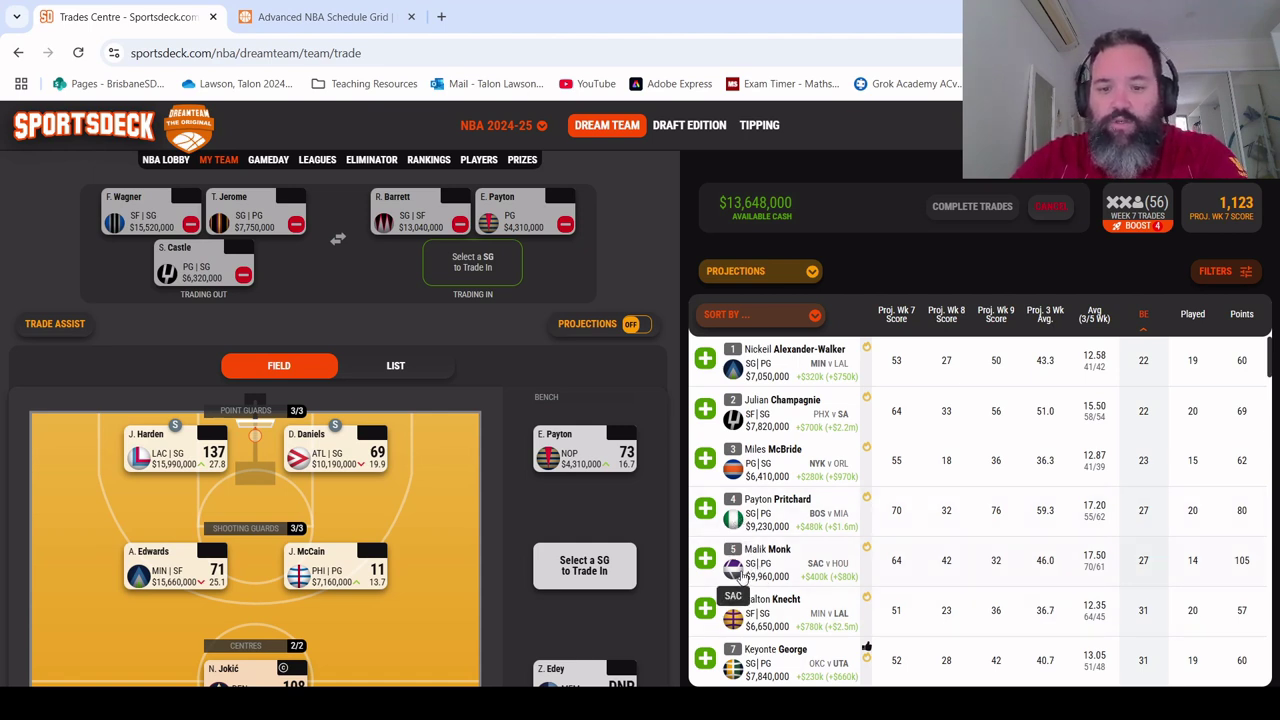
Step: Review teams' upcoming games in the NBA schedule grid, then go back to Sportsdeck's Trades Centre
{"action": "left_click", "coordinate": [428, 12]}
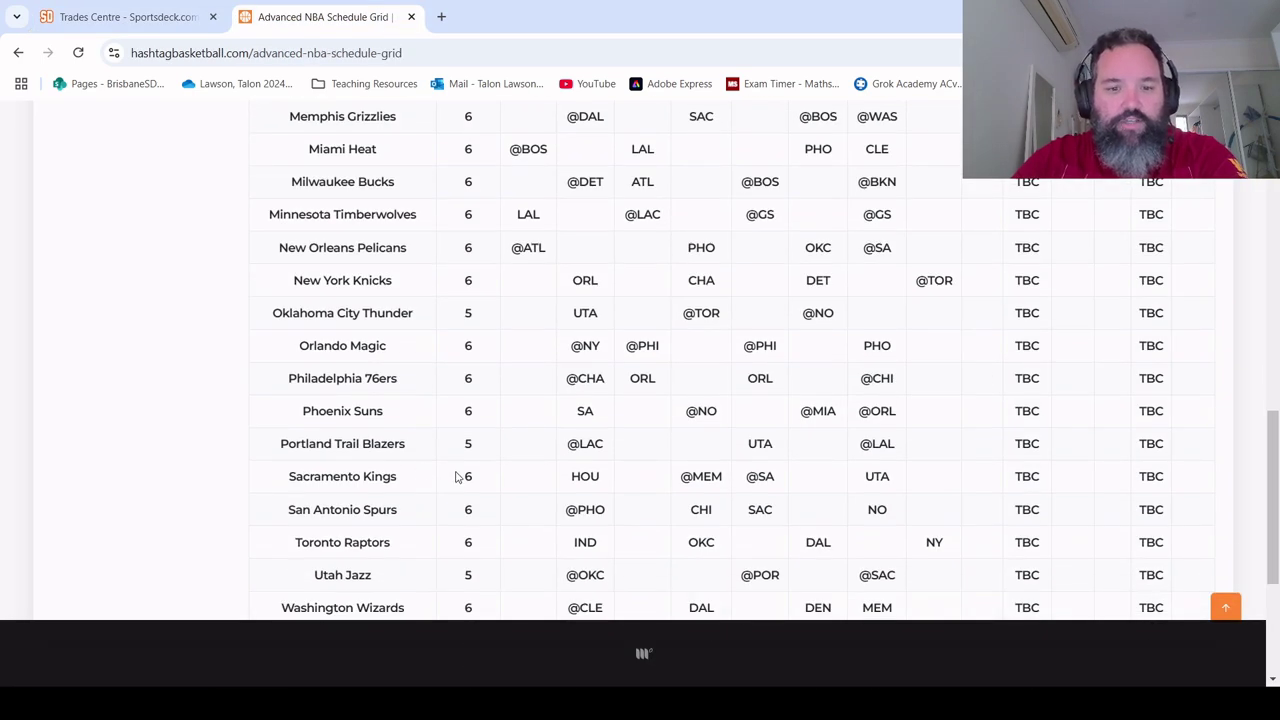
{"action": "scroll", "coordinate": [459, 478], "scroll_direction": "up", "scroll_amount": 4}
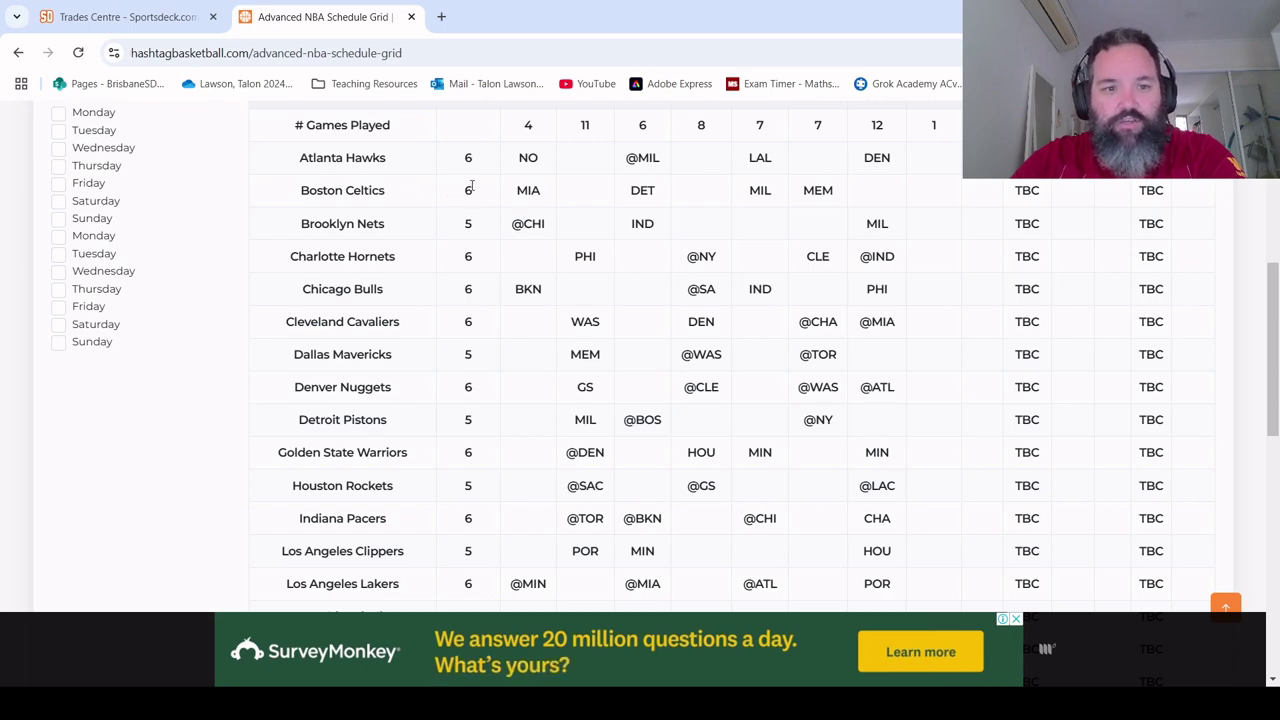
{"action": "left_click", "coordinate": [128, 17]}
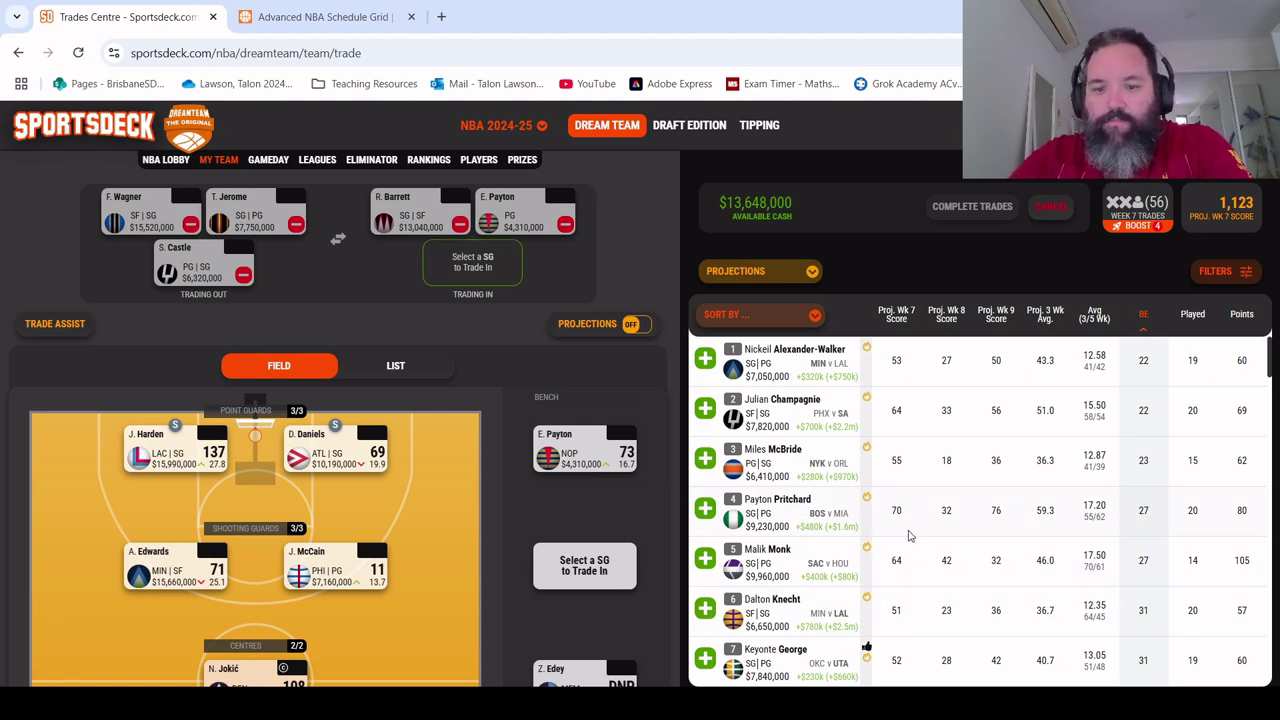
Step: Add Malik Monk at SG and confirm the trade of Wagner, Jerome and Castle for Barrett, Payton and Monk
{"action": "scroll", "coordinate": [454, 536], "scroll_direction": "down", "scroll_amount": 10}
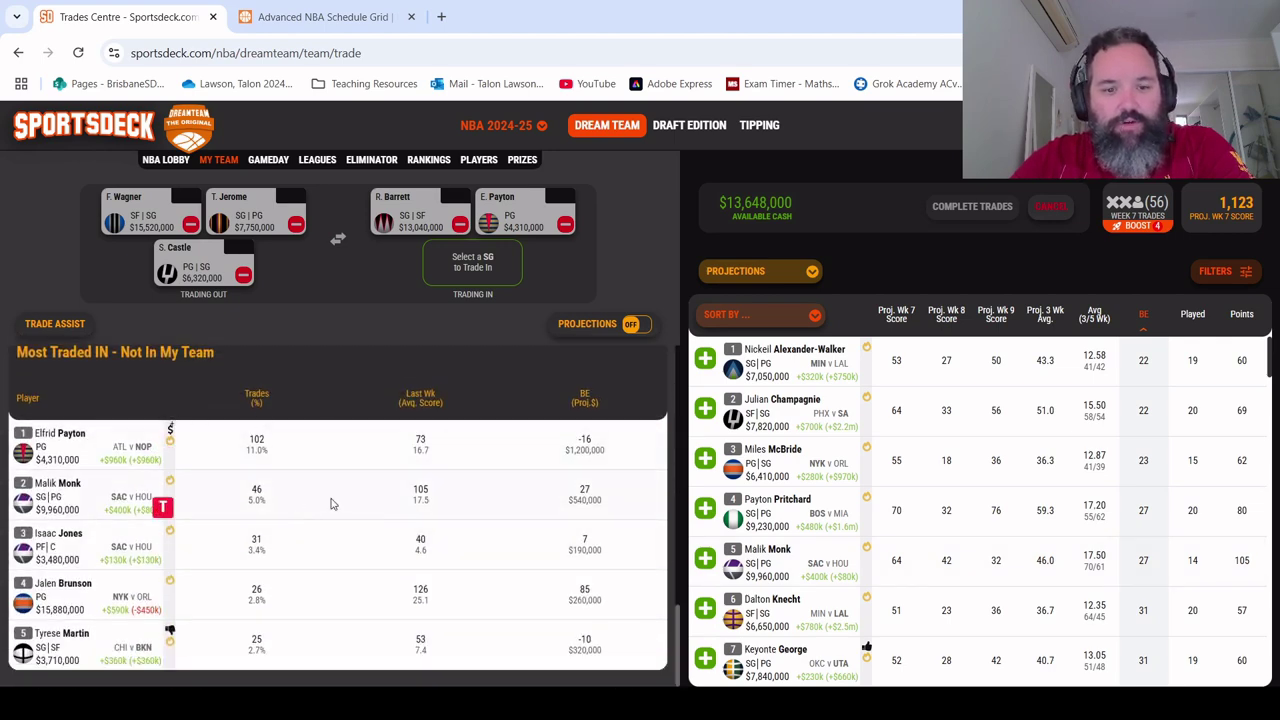
{"action": "left_click", "coordinate": [705, 559]}
{"action": "scroll", "coordinate": [426, 430], "scroll_direction": "up", "scroll_amount": 8}
{"action": "scroll", "coordinate": [417, 424], "scroll_direction": "up", "scroll_amount": 3}
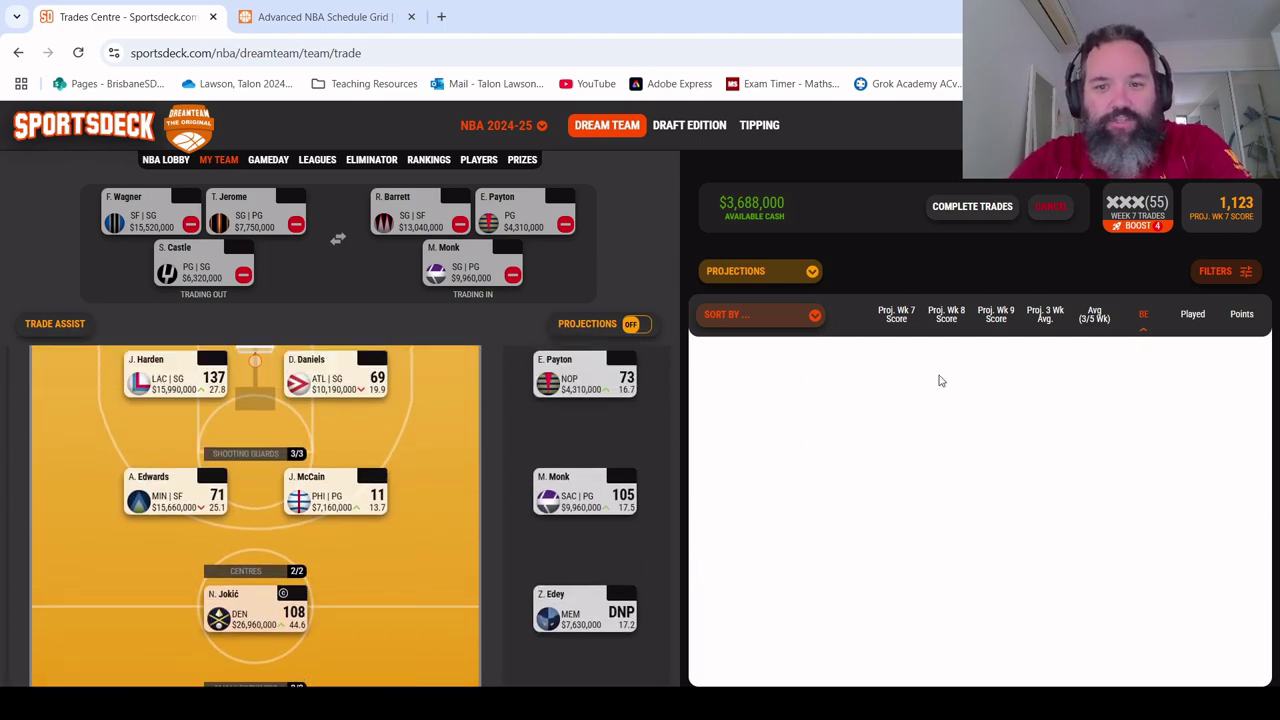
{"action": "left_click", "coordinate": [962, 210]}
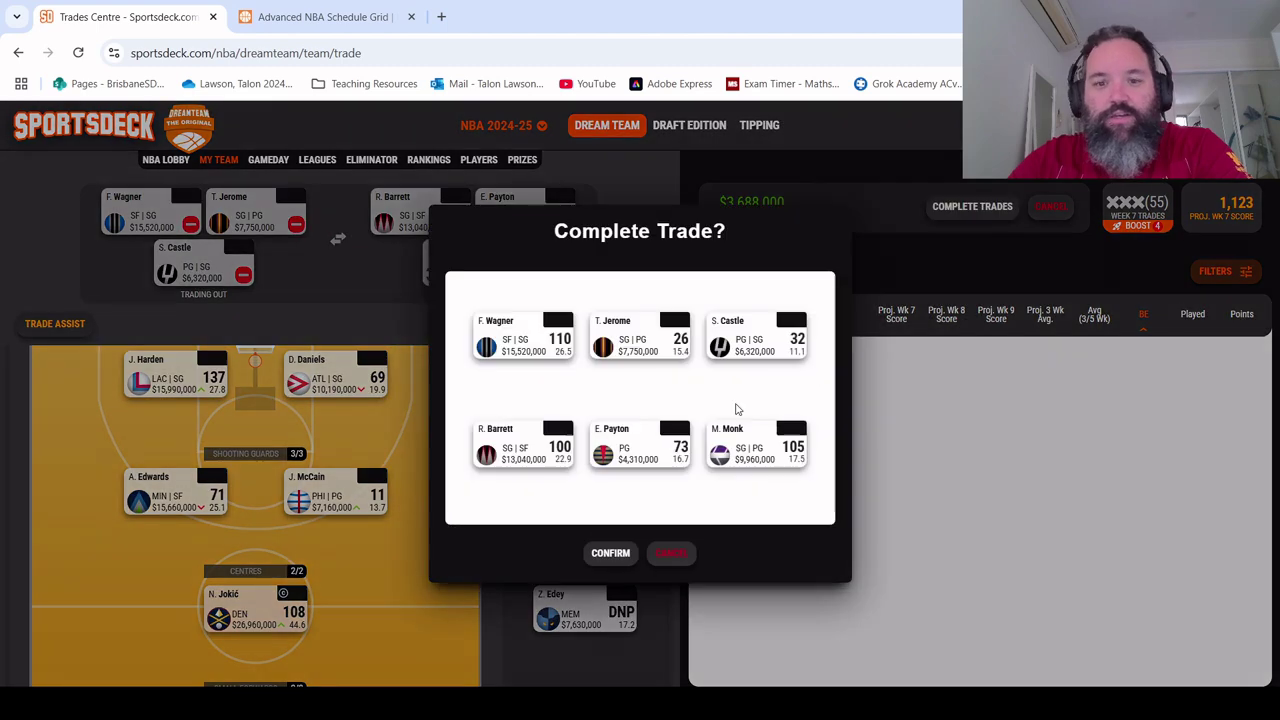
{"action": "left_click", "coordinate": [600, 560]}
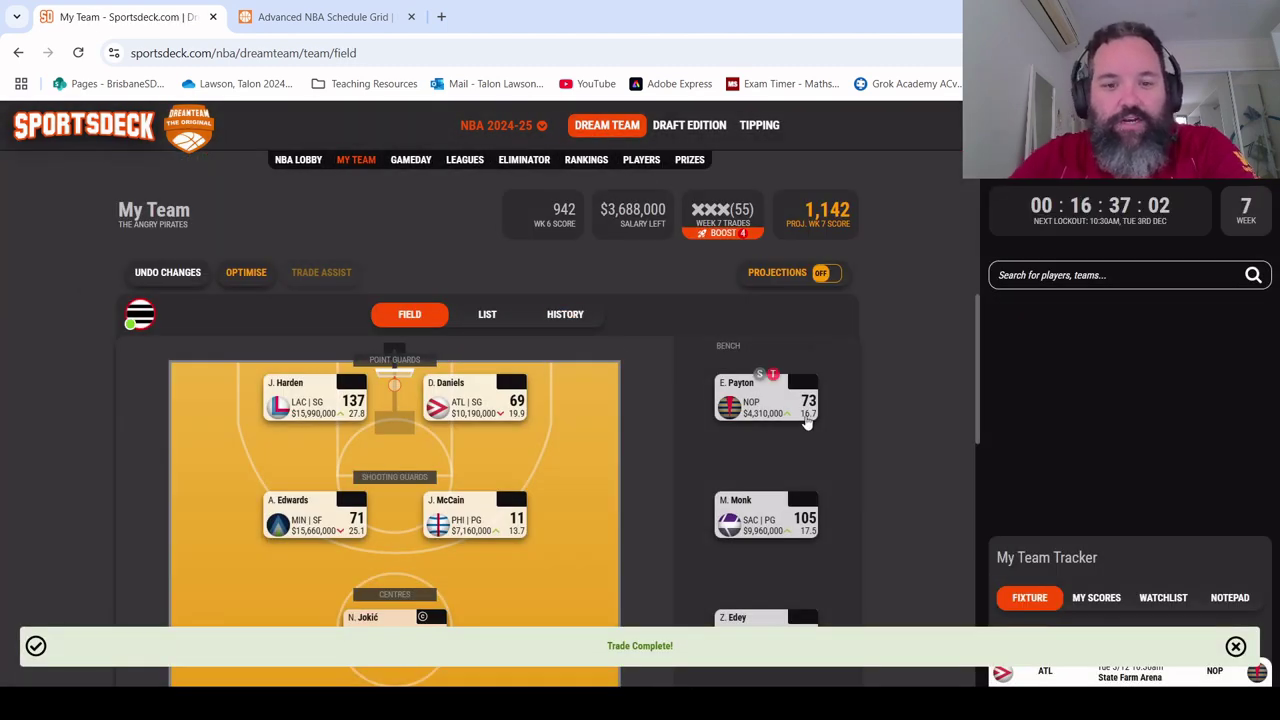
Step: Turn on projections and review the line-up: Barrett at 94, Payton at 67, Monk at 64
{"action": "left_click", "coordinate": [824, 273]}
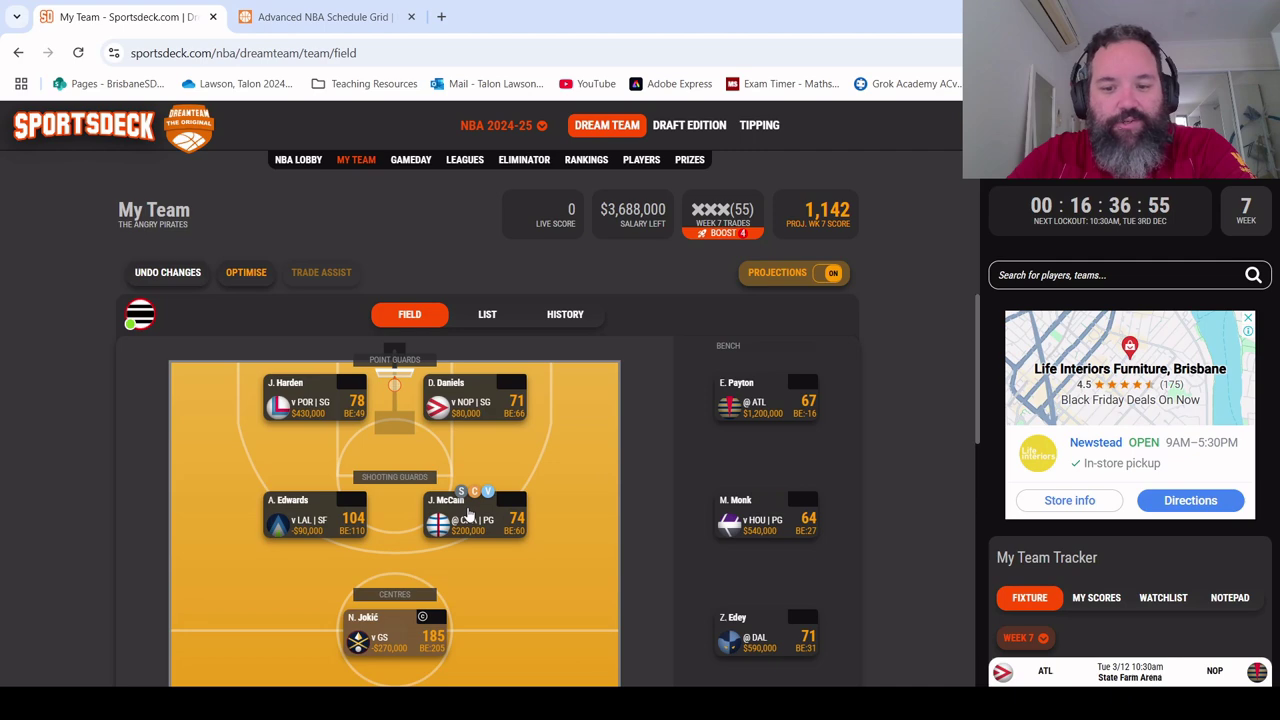
{"action": "mouse_move", "coordinate": [768, 537]}
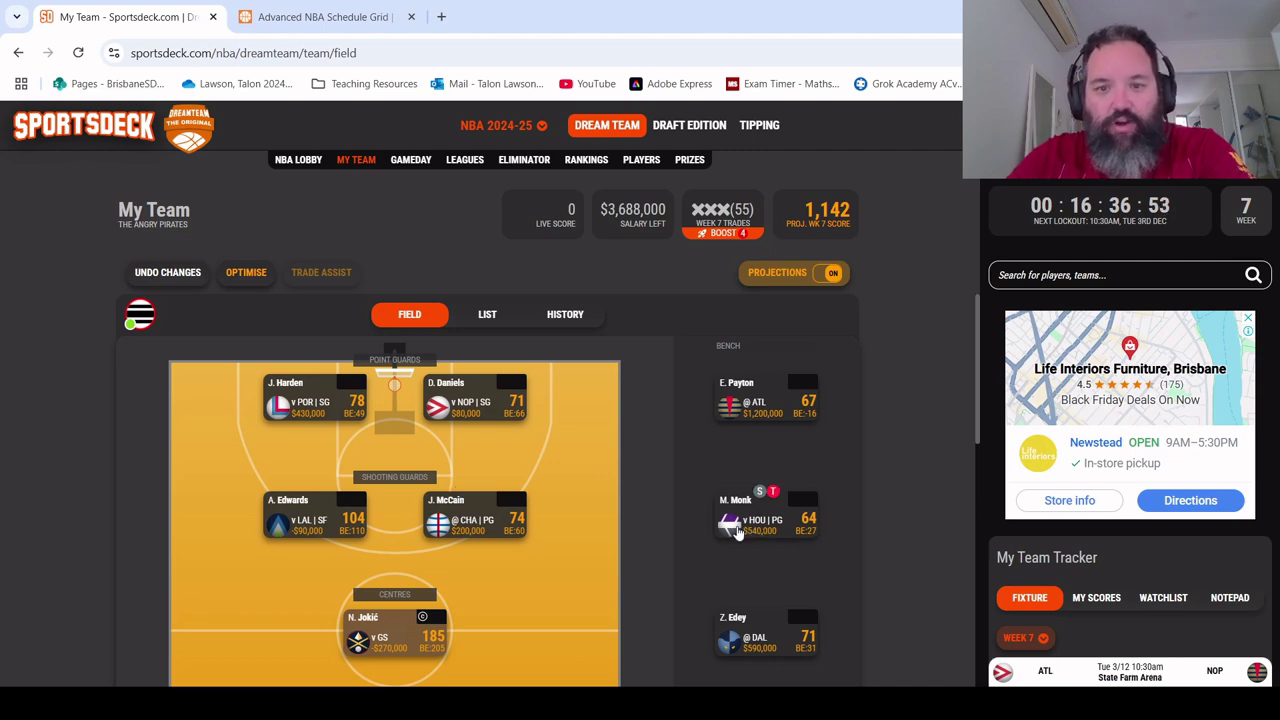
{"action": "scroll", "coordinate": [591, 438], "scroll_direction": "down", "scroll_amount": 2}
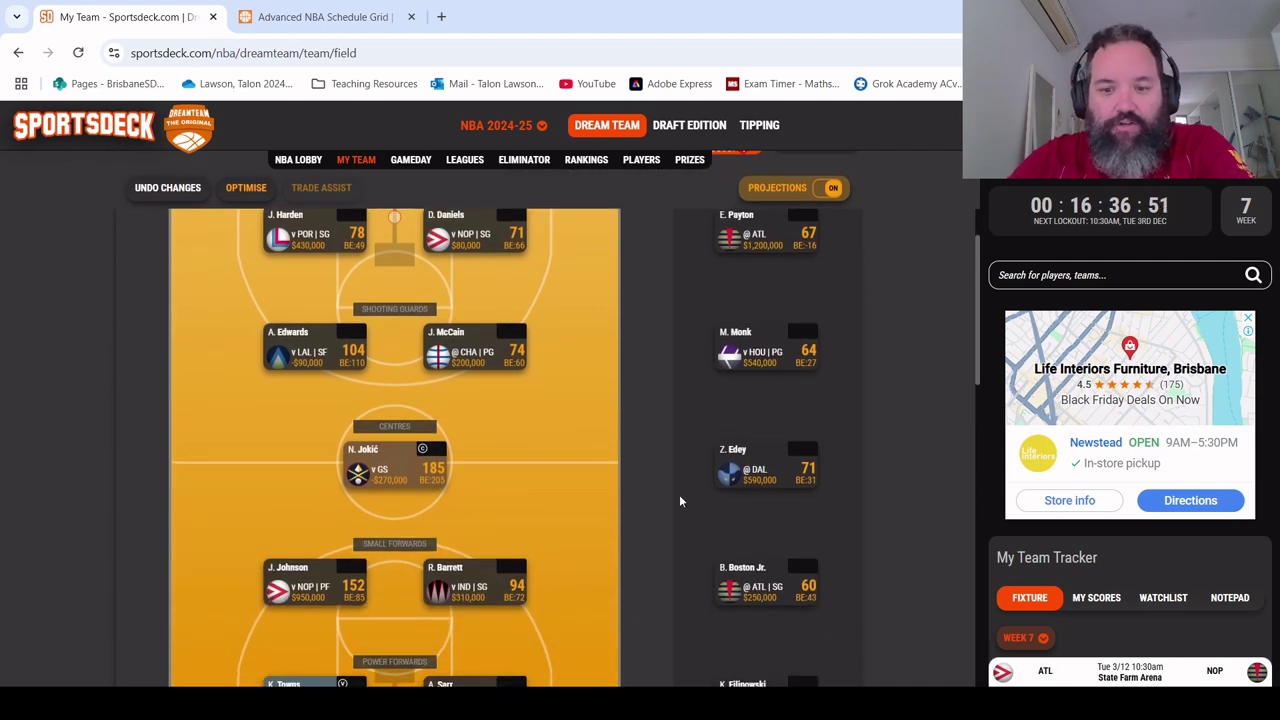
{"action": "scroll", "coordinate": [687, 502], "scroll_direction": "down", "scroll_amount": 1}
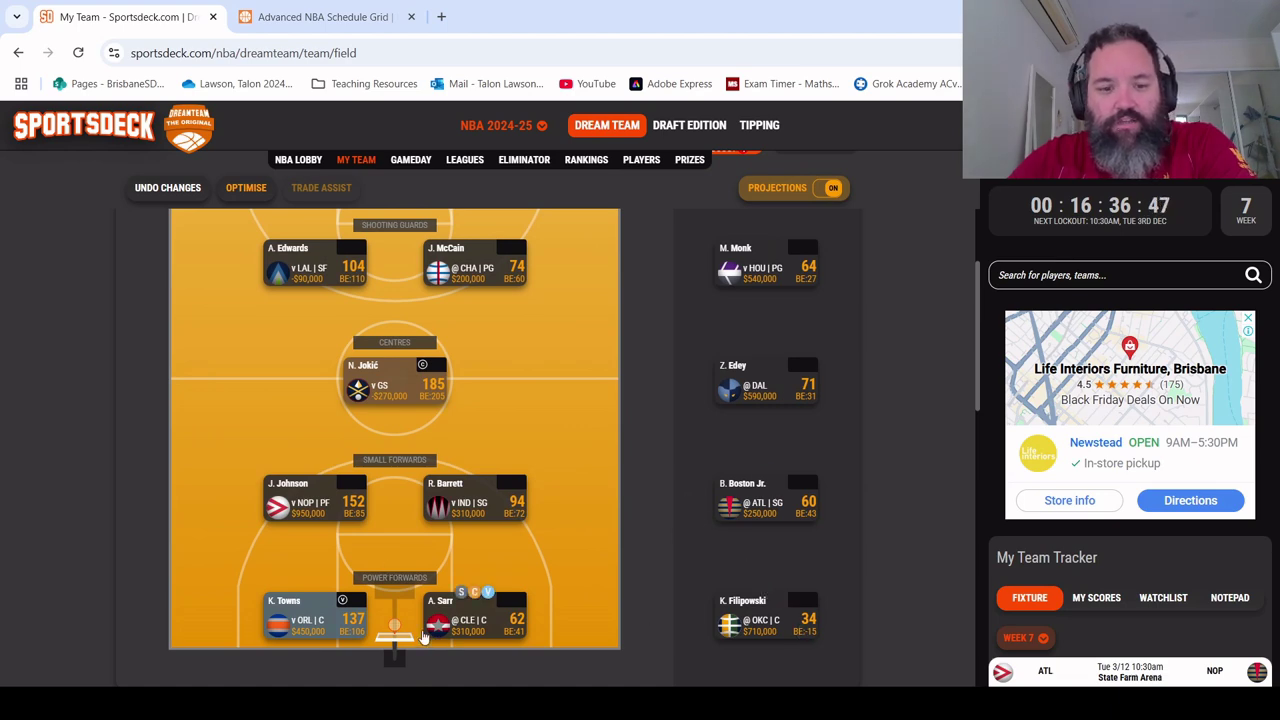
{"action": "scroll", "coordinate": [660, 533], "scroll_direction": "up", "scroll_amount": 1}
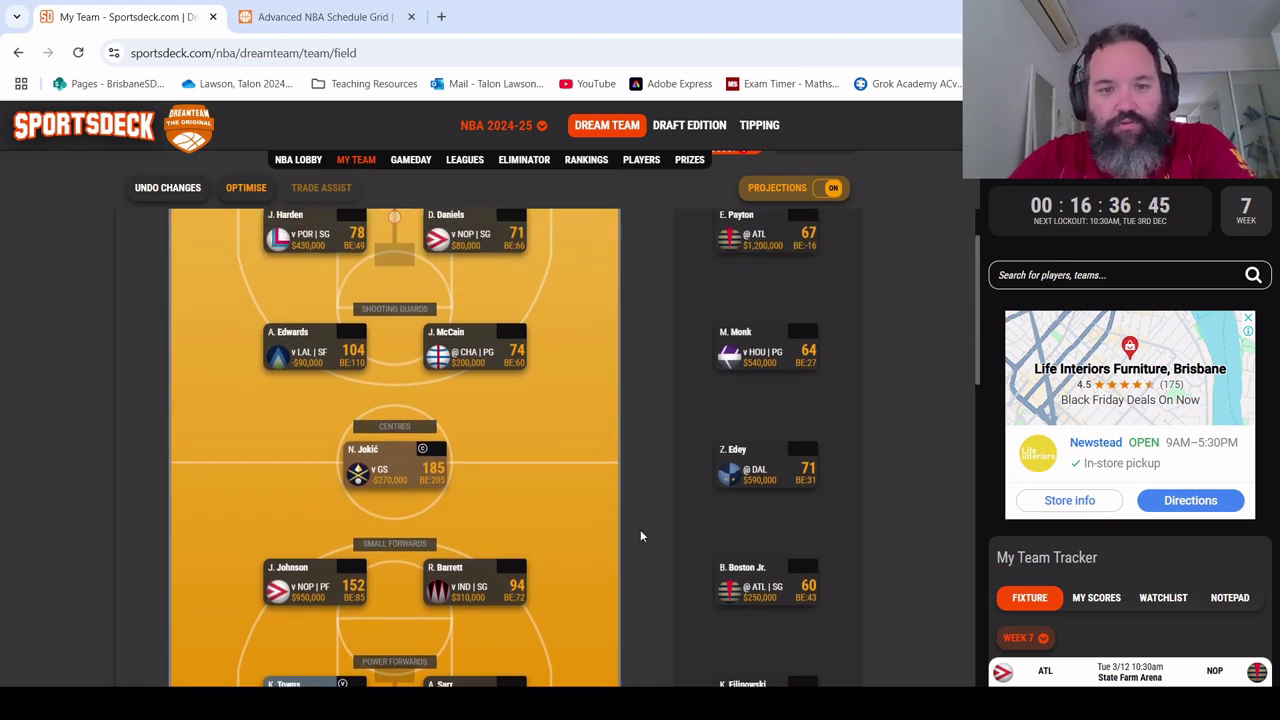
{"action": "scroll", "coordinate": [641, 536], "scroll_direction": "up", "scroll_amount": 3}
{"action": "scroll", "coordinate": [641, 536], "scroll_direction": "down", "scroll_amount": 3}
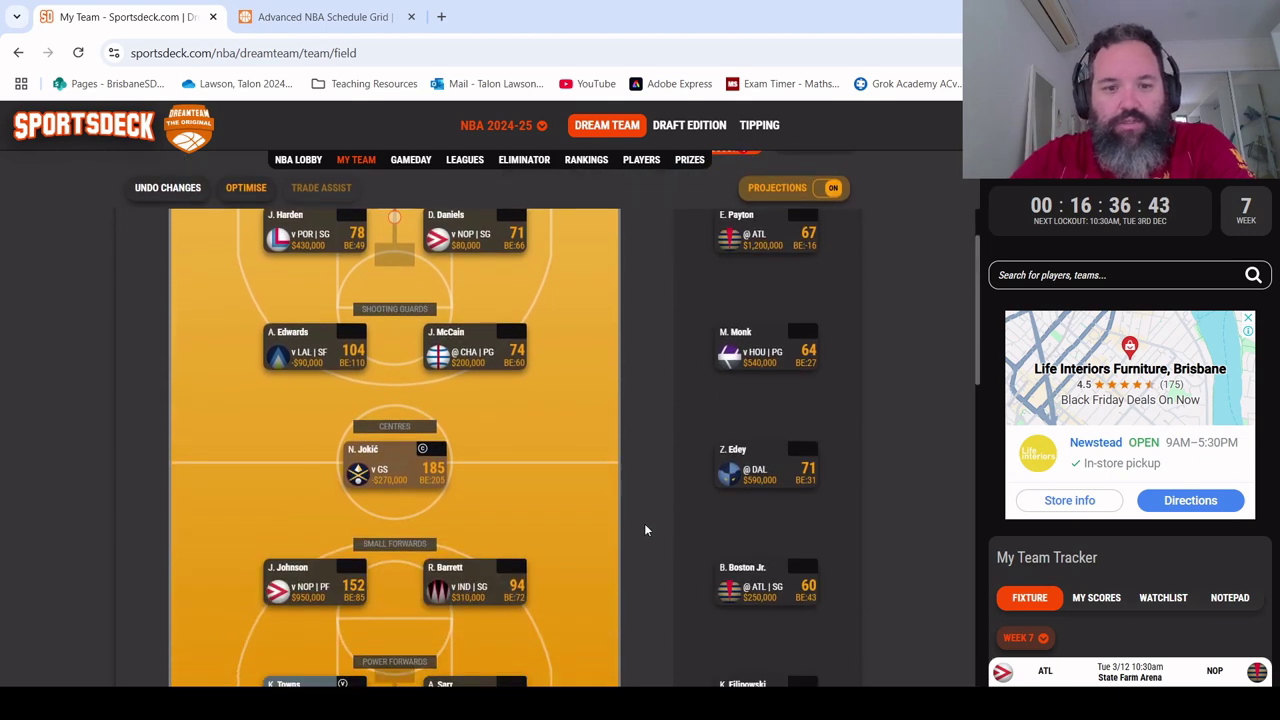
{"action": "scroll", "coordinate": [644, 522], "scroll_direction": "down", "scroll_amount": 1}
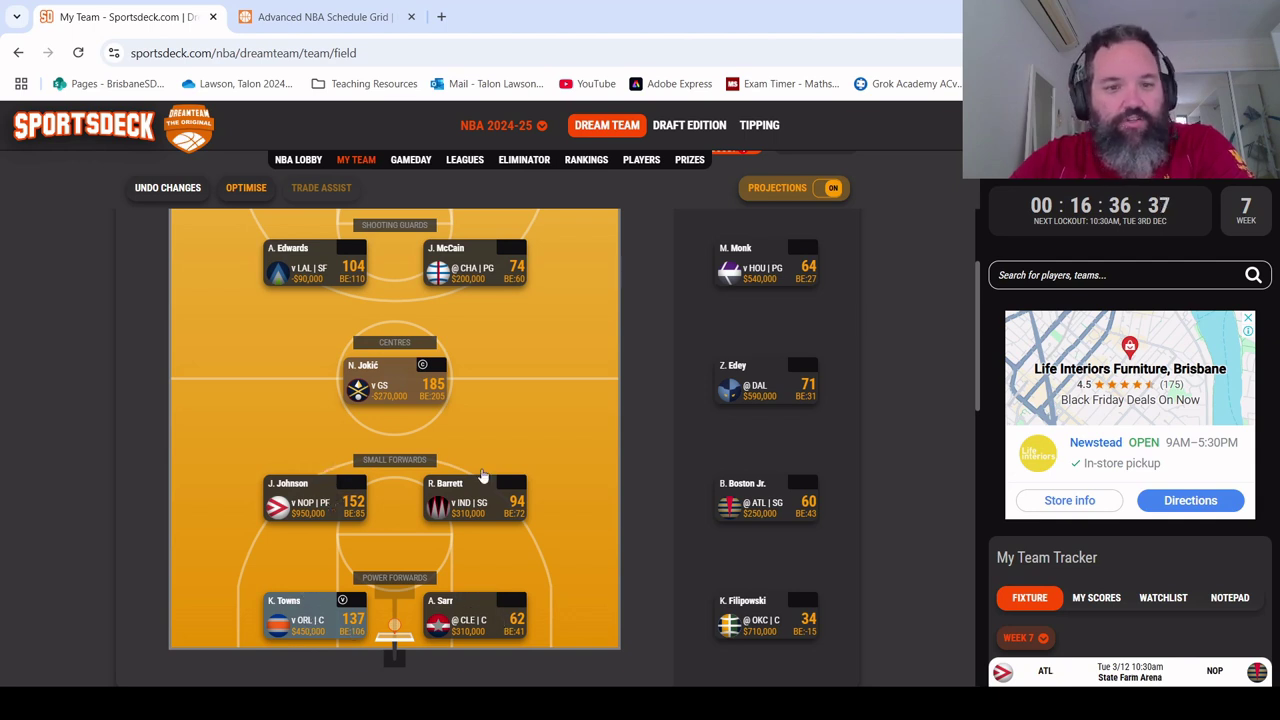
{"action": "scroll", "coordinate": [597, 445], "scroll_direction": "up", "scroll_amount": 3}
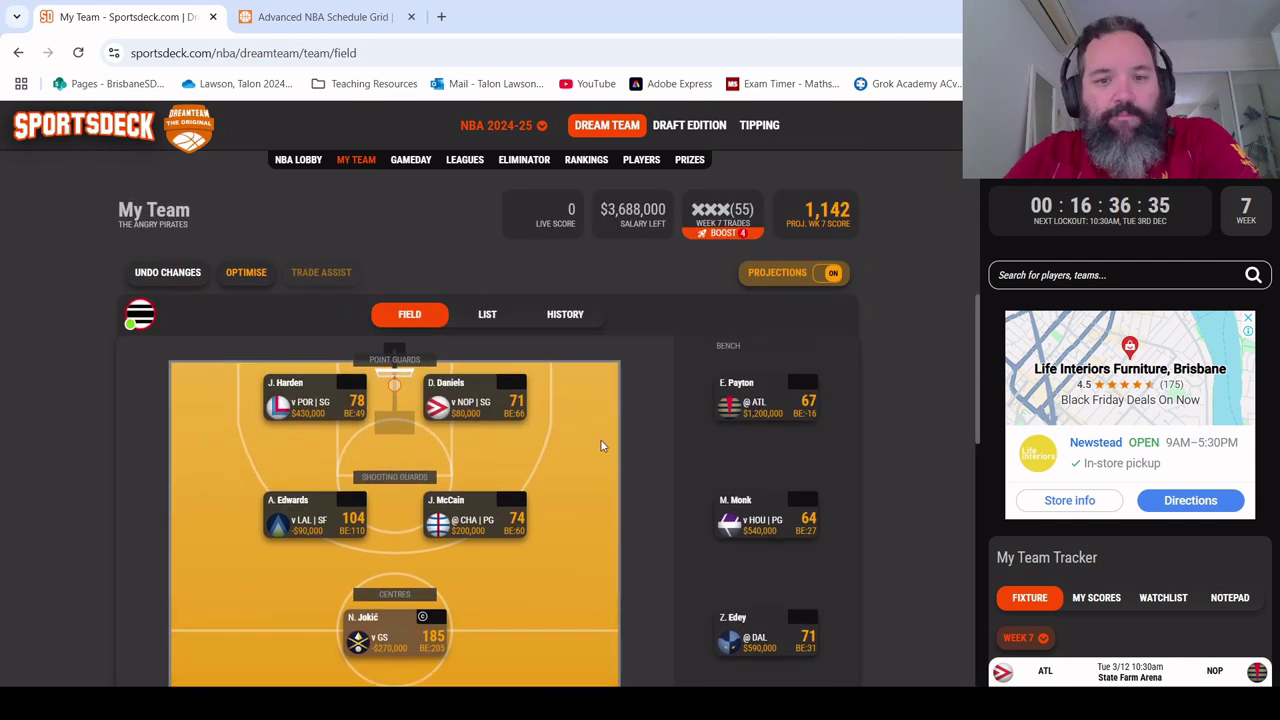
{"action": "scroll", "coordinate": [596, 455], "scroll_direction": "down", "scroll_amount": 1}
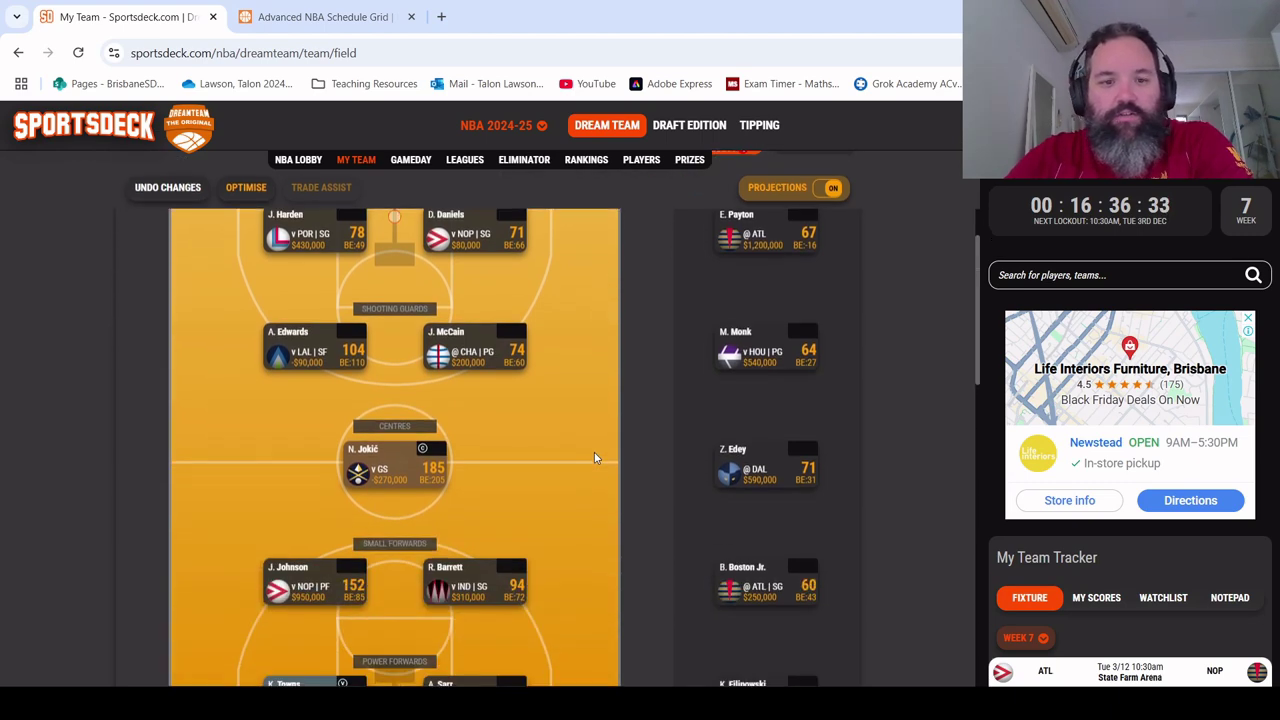
{"action": "scroll", "coordinate": [594, 458], "scroll_direction": "up", "scroll_amount": 1}
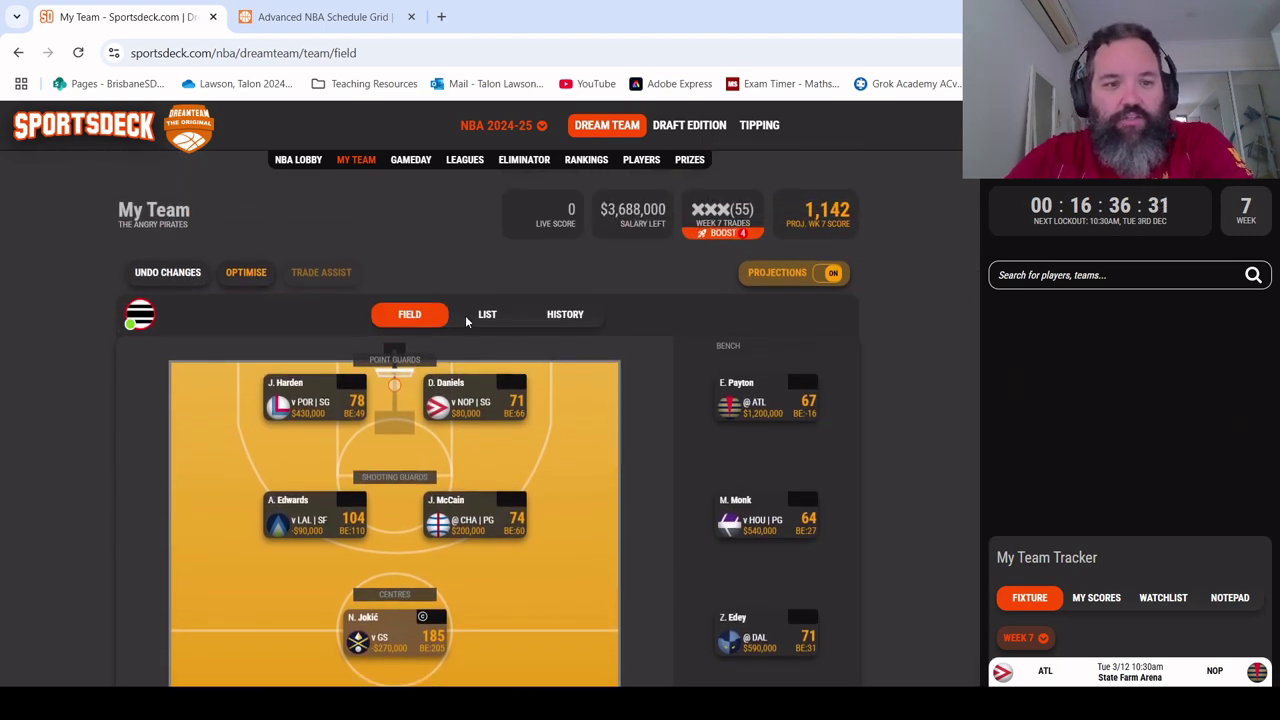
Step: Open the Undo or Update your Changes panel and review the three trades and four lineup changes
{"action": "left_click", "coordinate": [168, 272]}
{"action": "scroll", "coordinate": [763, 407], "scroll_direction": "down", "scroll_amount": 1}
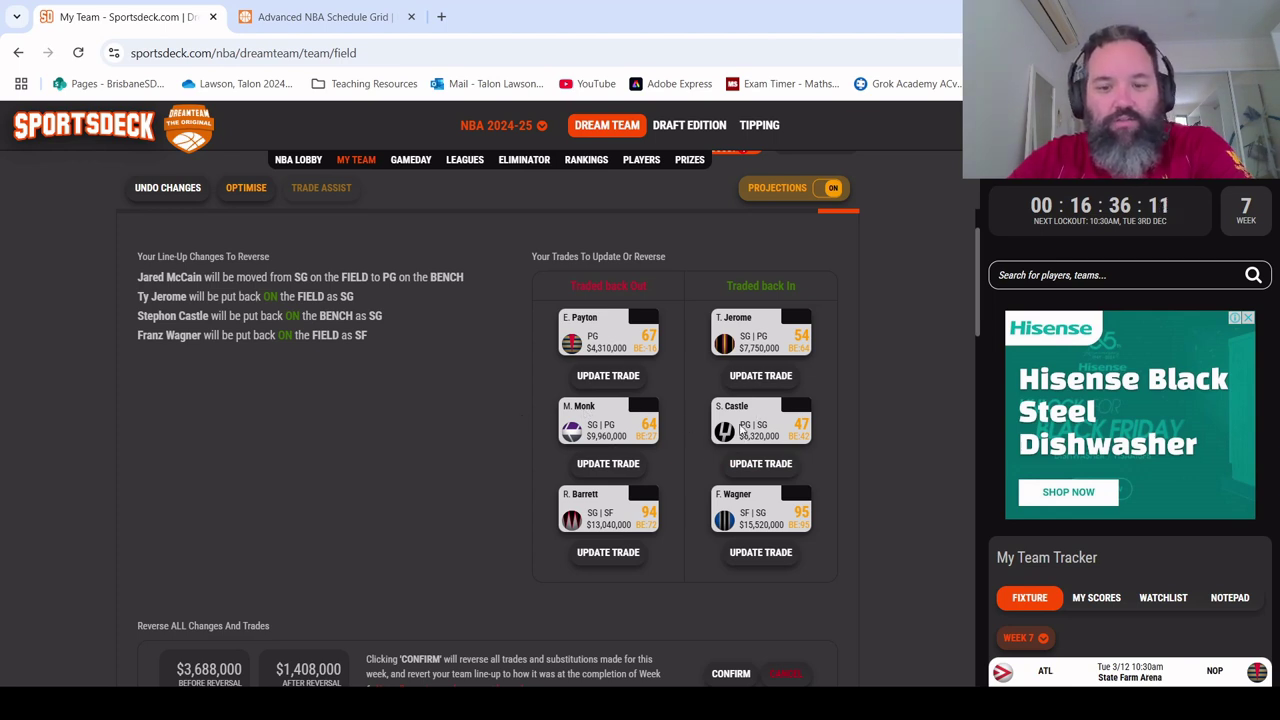
{"action": "scroll", "coordinate": [869, 523], "scroll_direction": "down", "scroll_amount": 4}
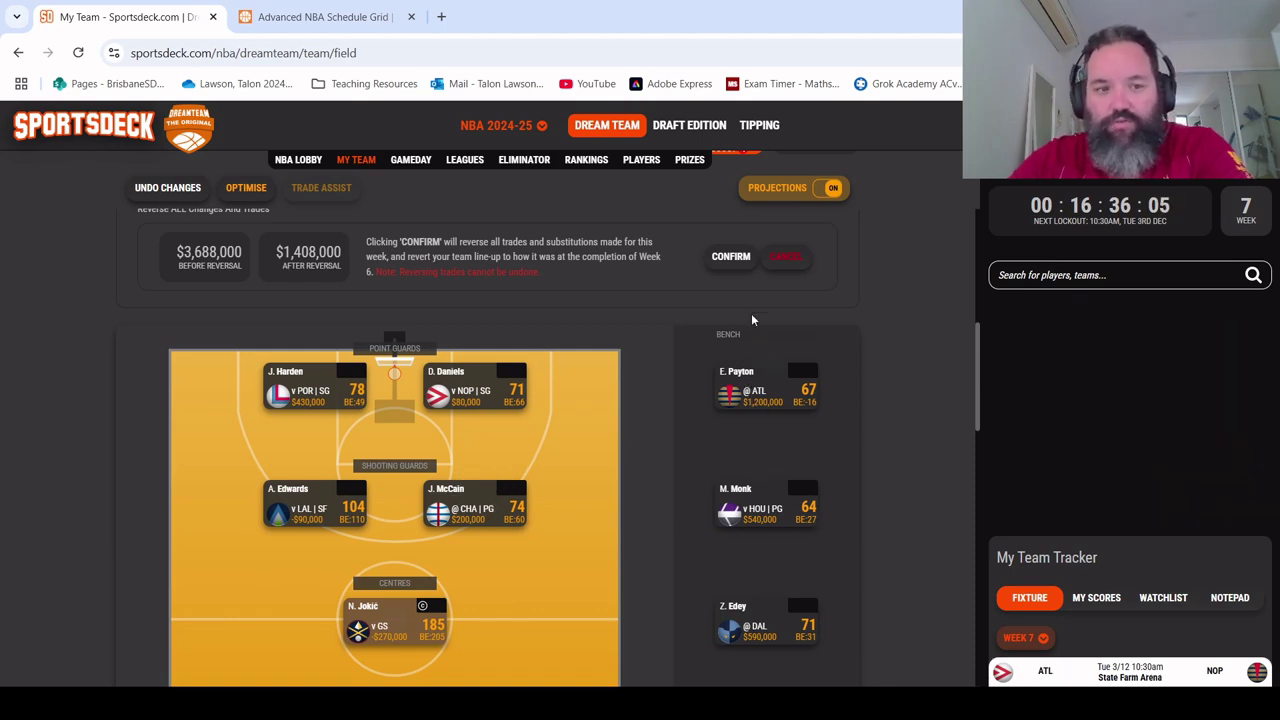
{"action": "scroll", "coordinate": [277, 283], "scroll_direction": "up", "scroll_amount": 7}
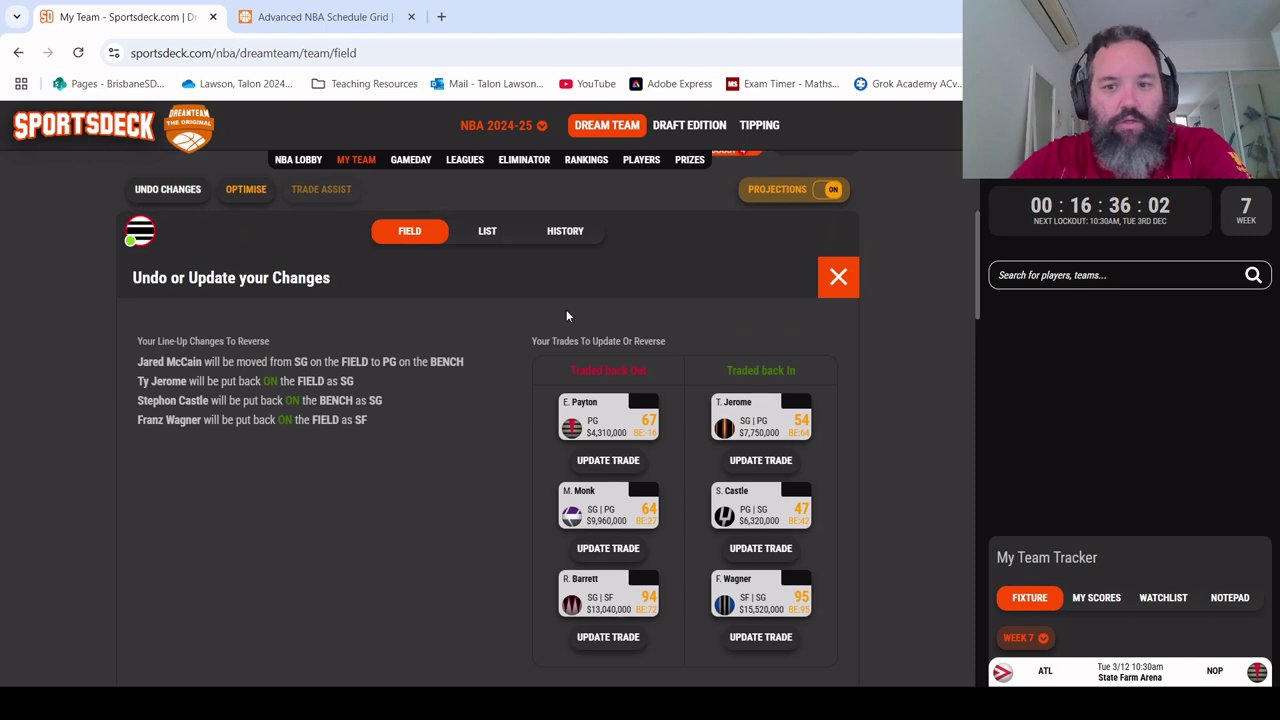
{"action": "left_click", "coordinate": [849, 376]}
{"action": "scroll", "coordinate": [920, 425], "scroll_direction": "down", "scroll_amount": 2}
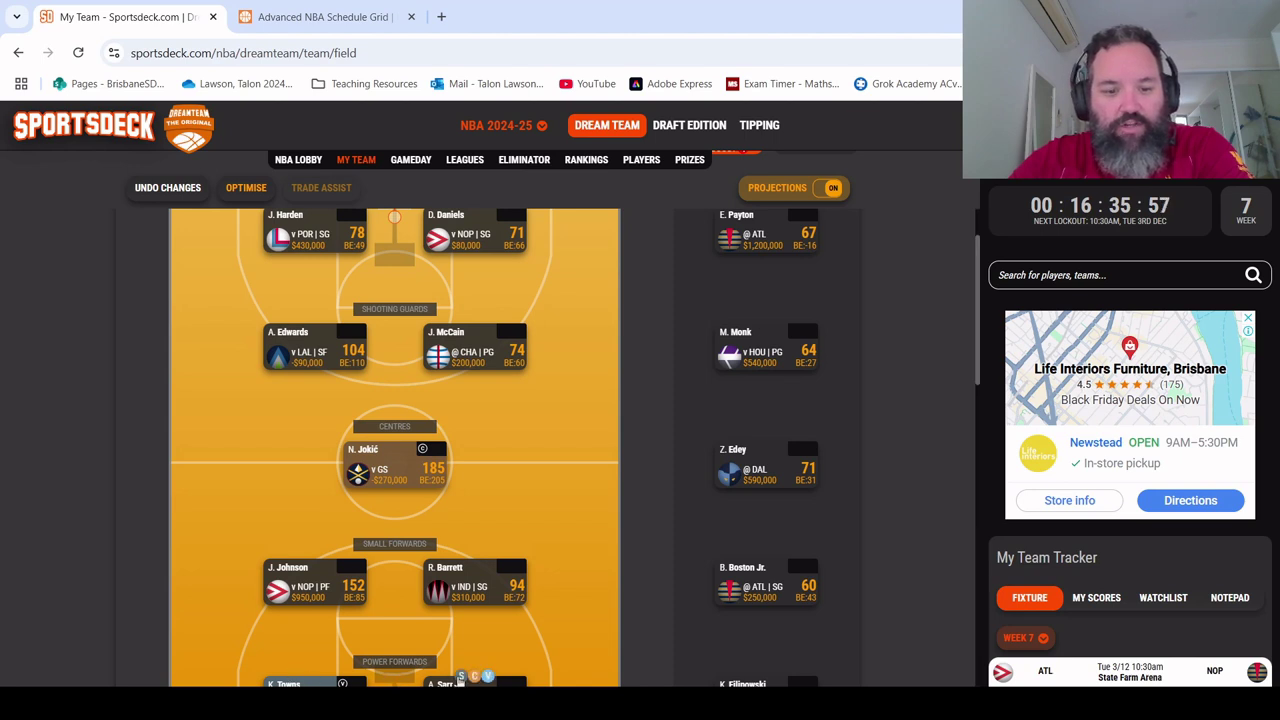
{"action": "mouse_move", "coordinate": [461, 678]}
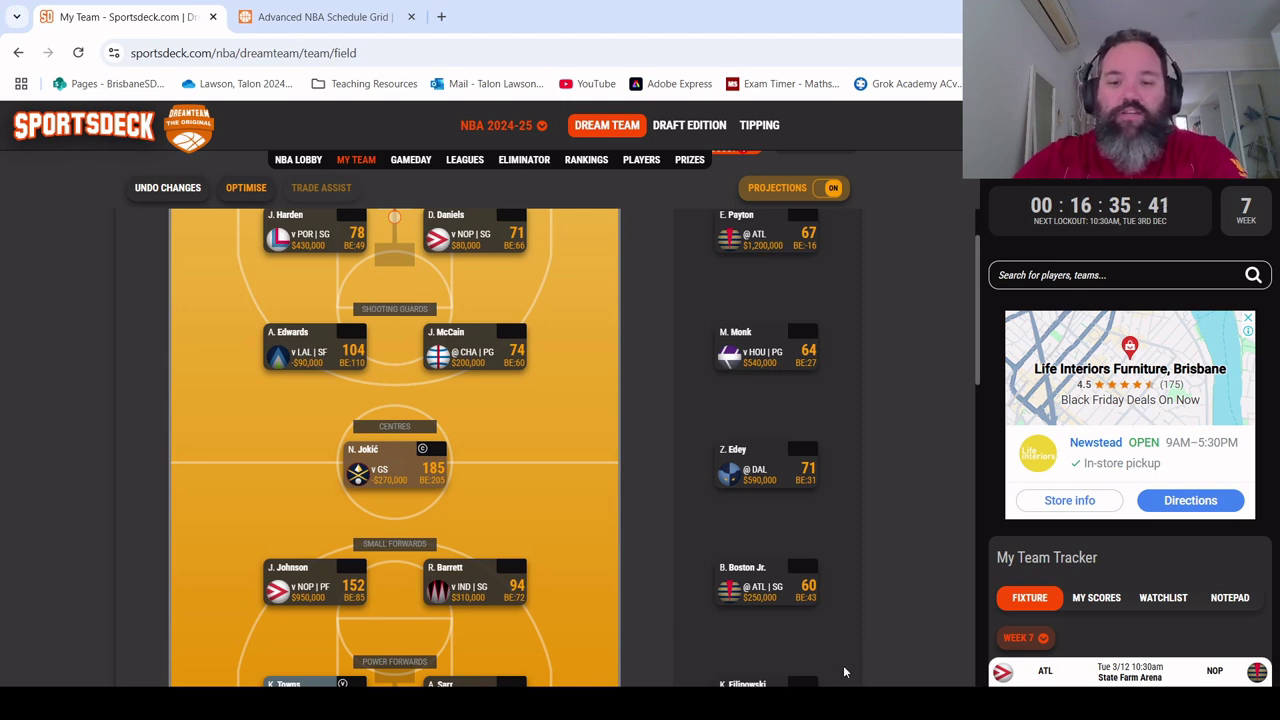
{"action": "mouse_move", "coordinate": [722, 477]}
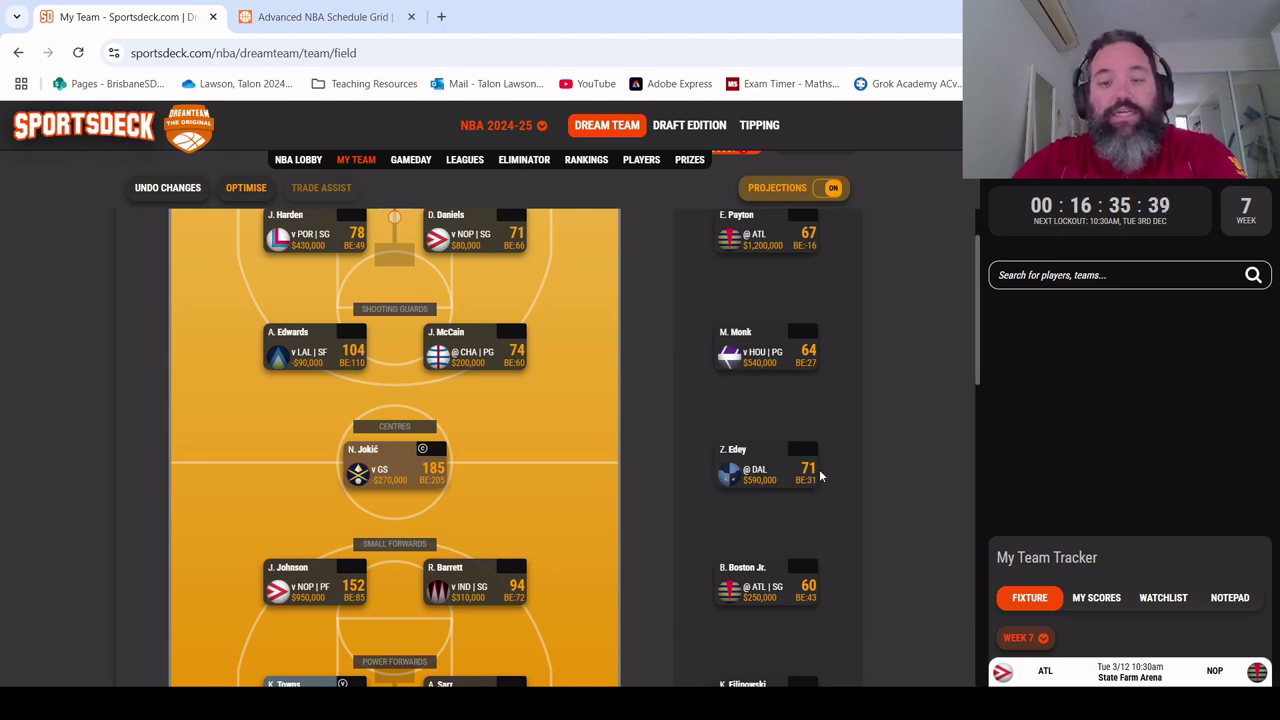